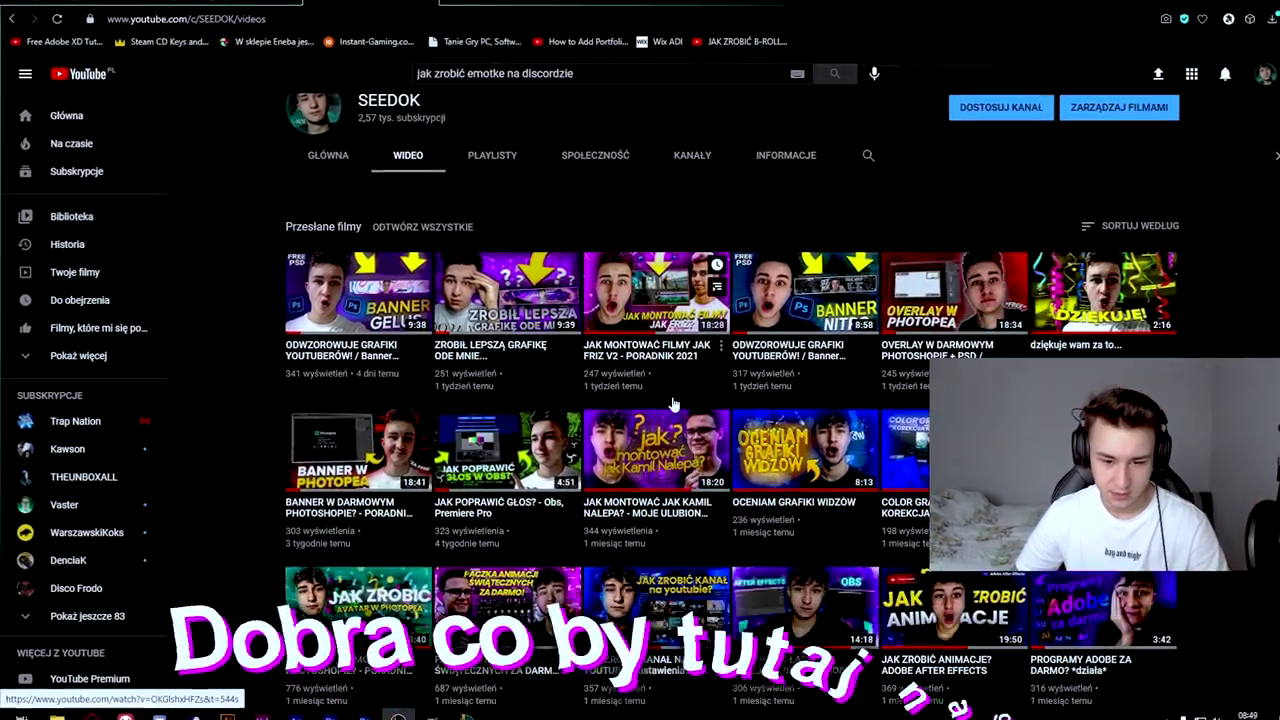
Step: Open and pause the 'AVATAR W DARMOWYM PHOTOSHOPIE?' tutorial from the channel's Videos tab
scroll(672, 402, "down", 2)
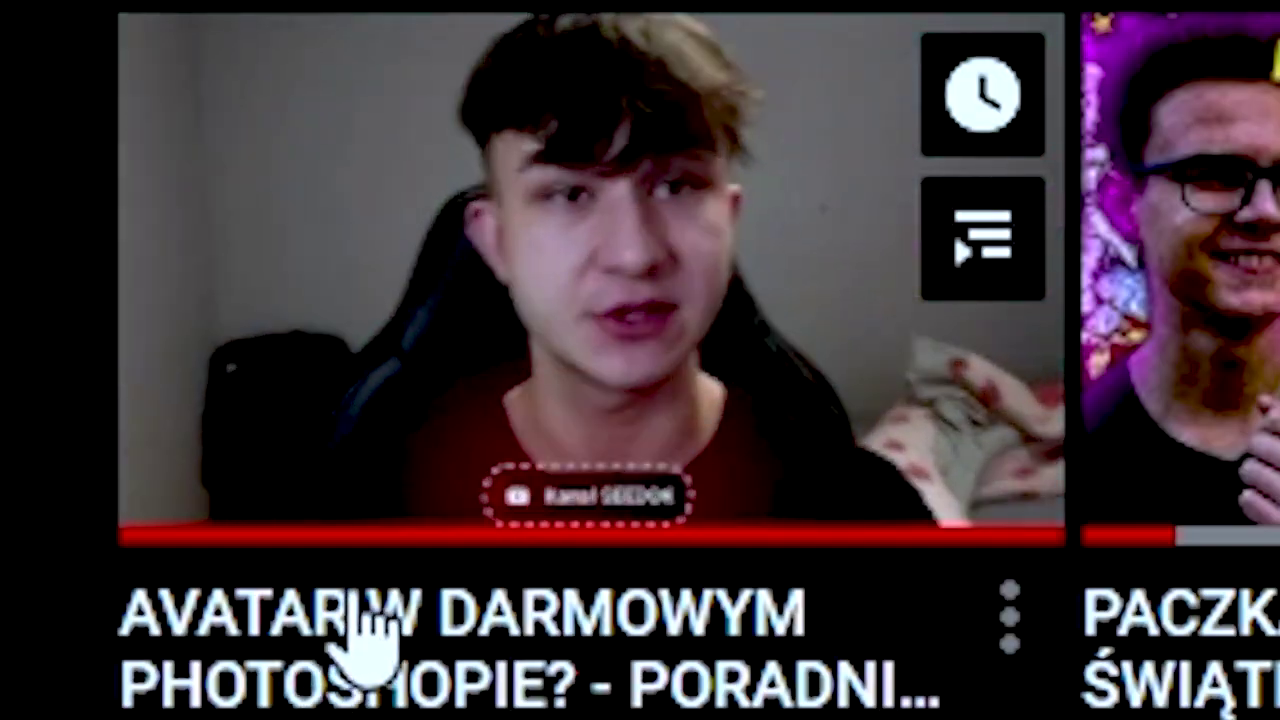
left_click(335, 516)
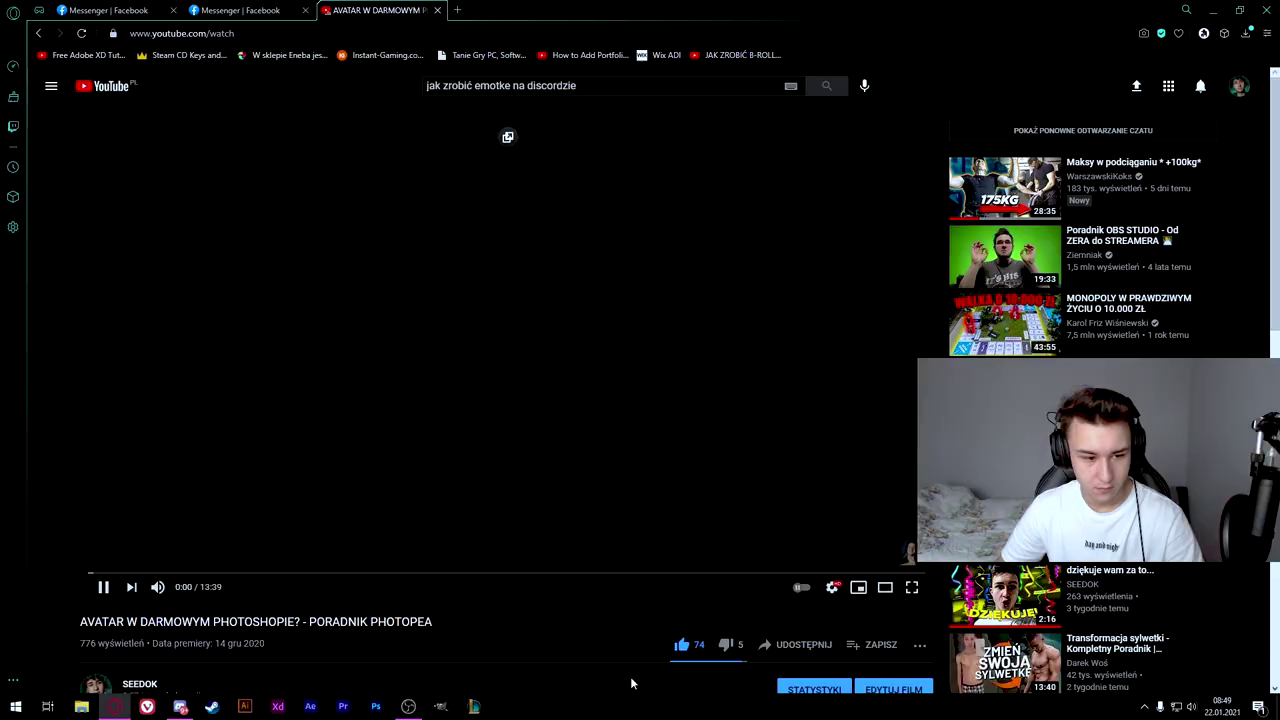
left_click(604, 412)
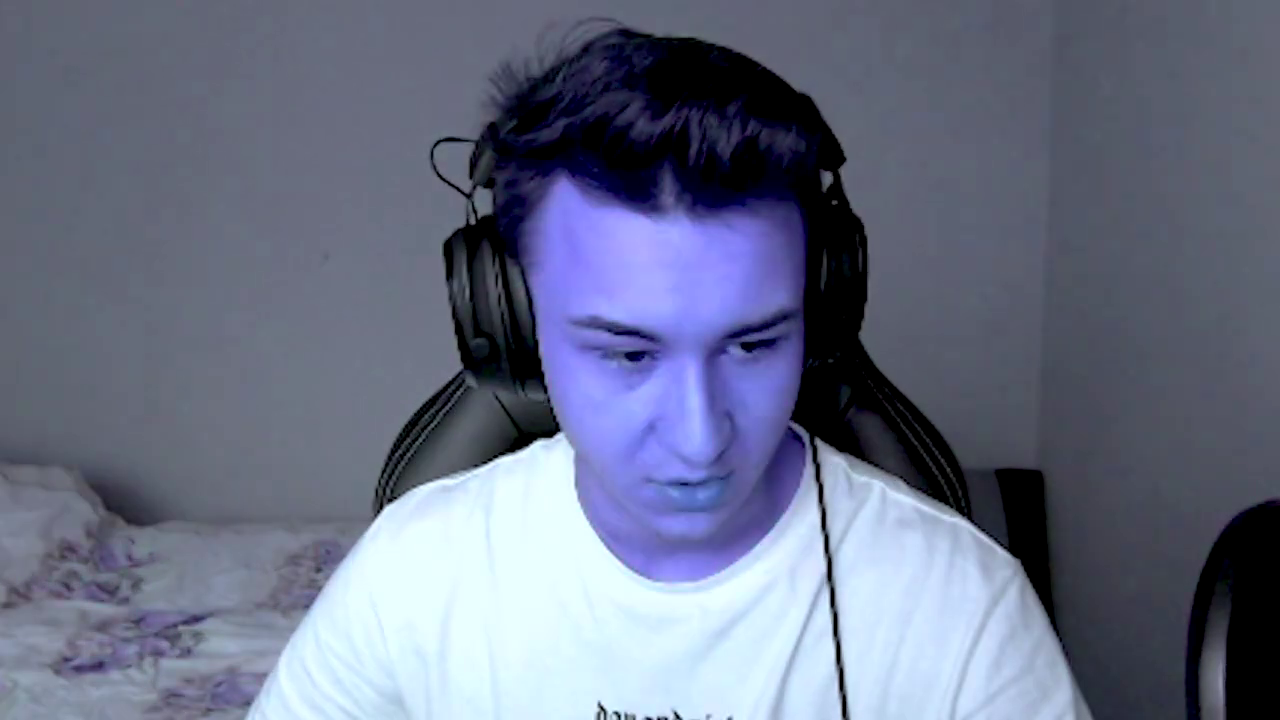
left_click_drag(264, 643, 146, 643)
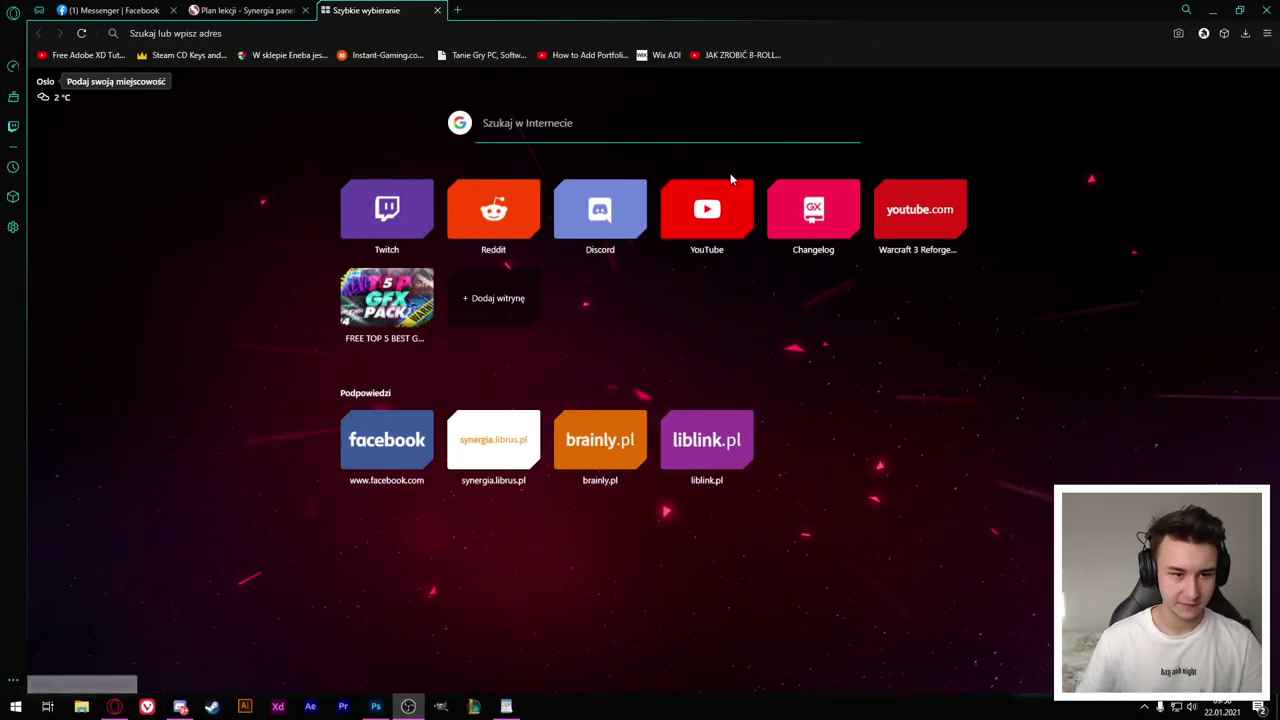
Step: Go to photopea.com by entering 'pho' in the address bar and choosing the suggestion
left_click(596, 32)
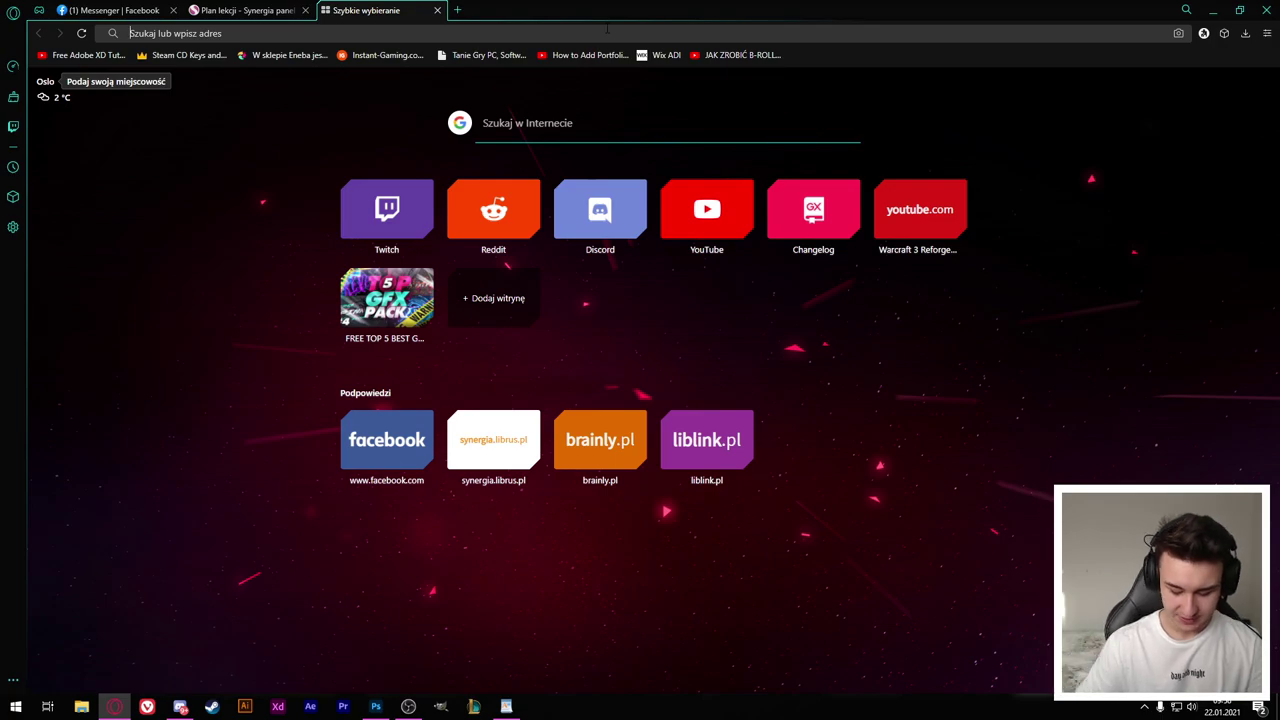
type("pho")
key("Down")
key("Down")
key("Down")
key("Down")
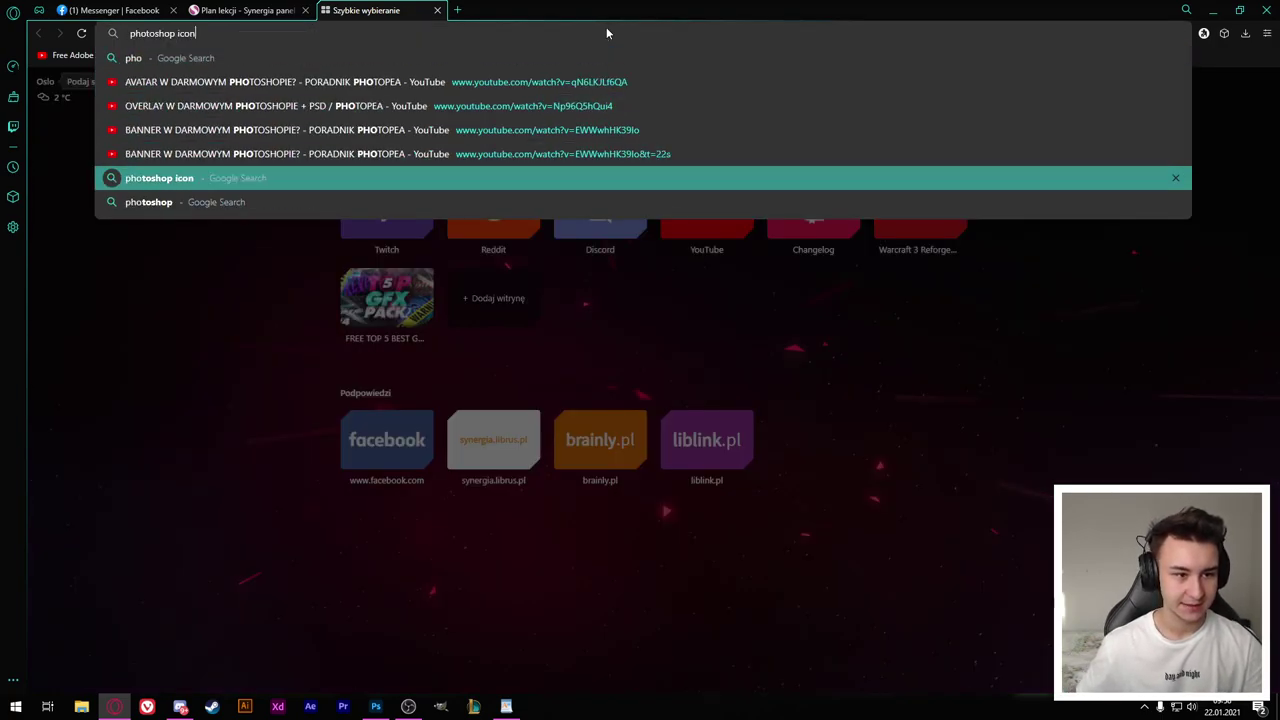
key("Up")
key("Up")
key("Up")
key("Up")
key("Up")
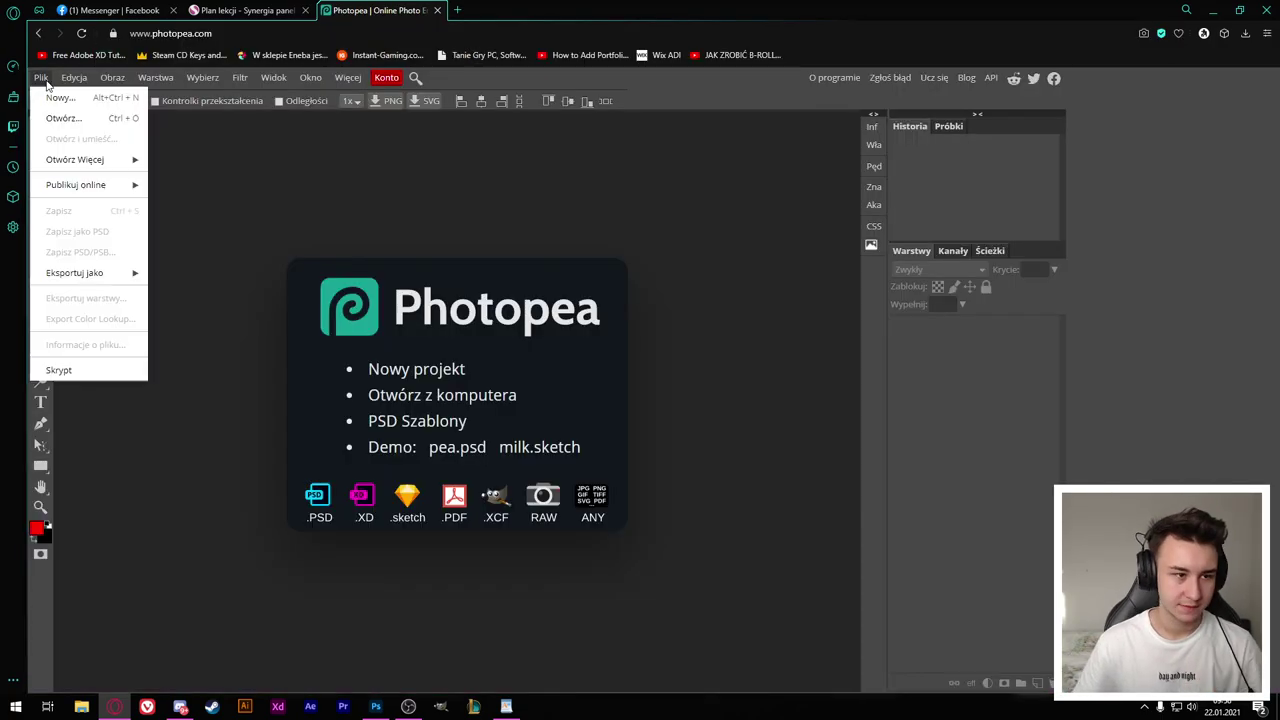
Step: Create a 500×500 px white project, unlock its Background layer, and open zdj1.psd
left_click(57, 97)
type("6")
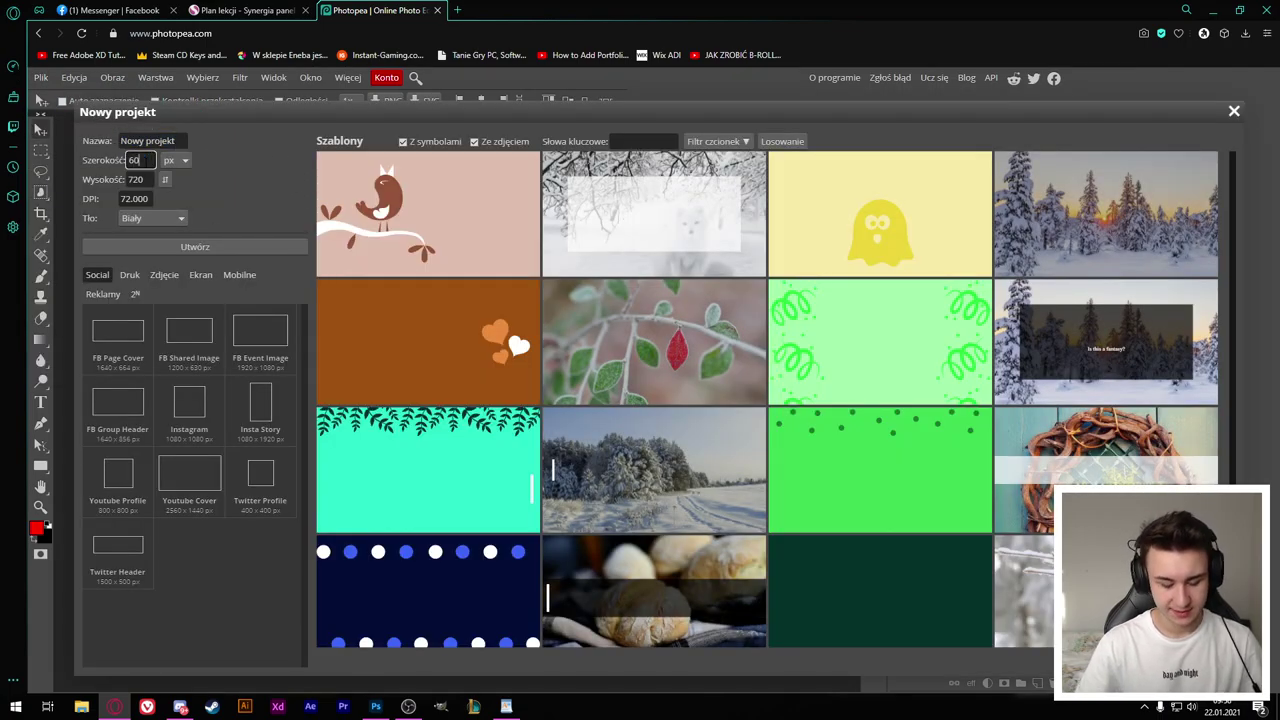
type("0")
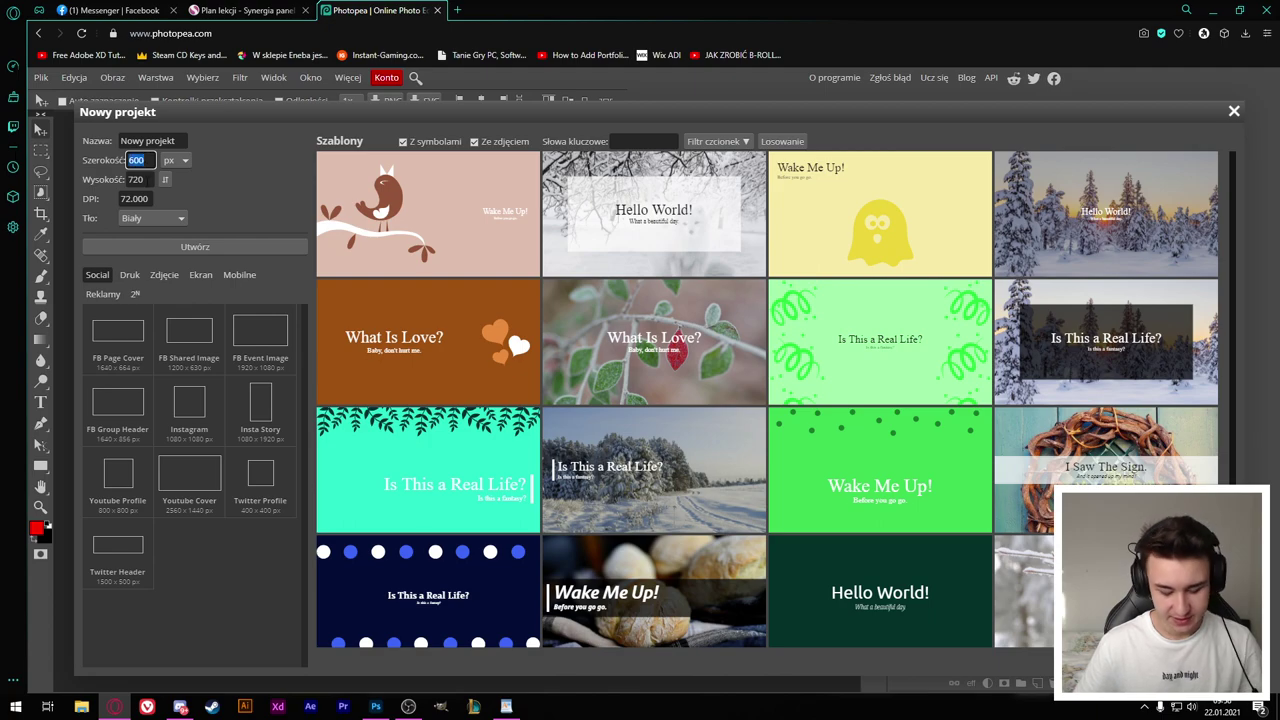
type("00")
key("Tab")
type("500")
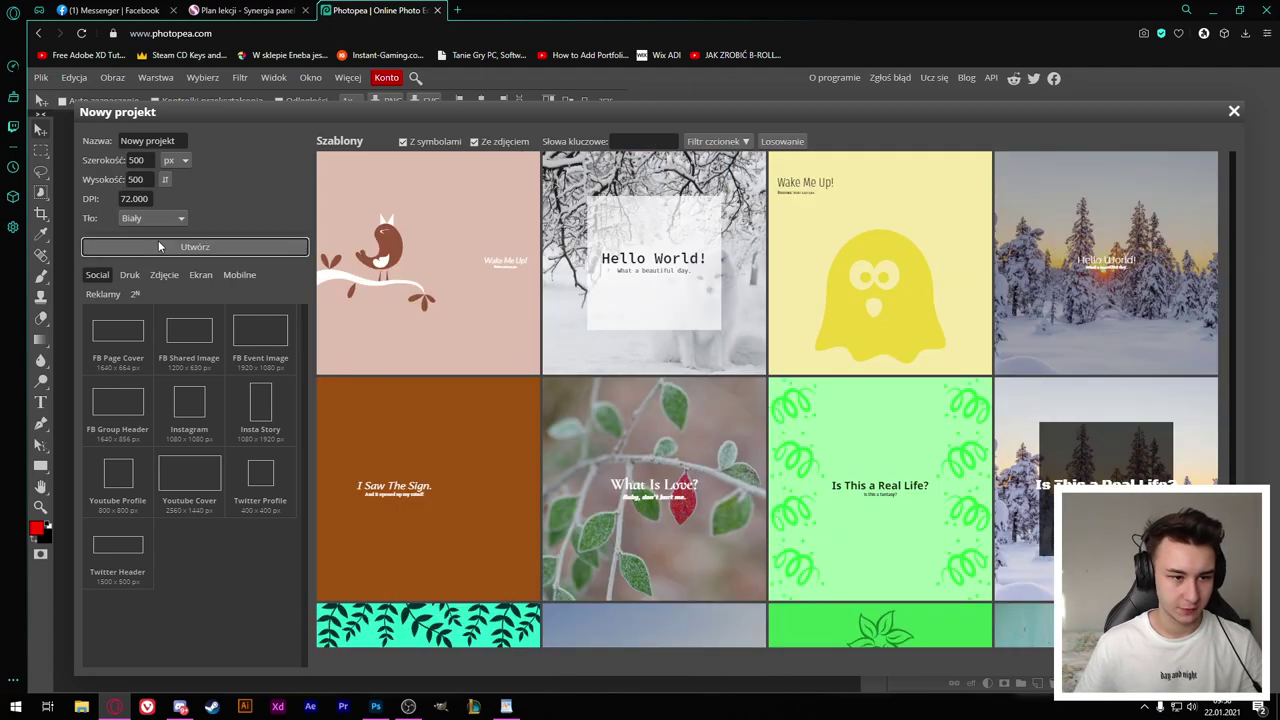
left_click(170, 246)
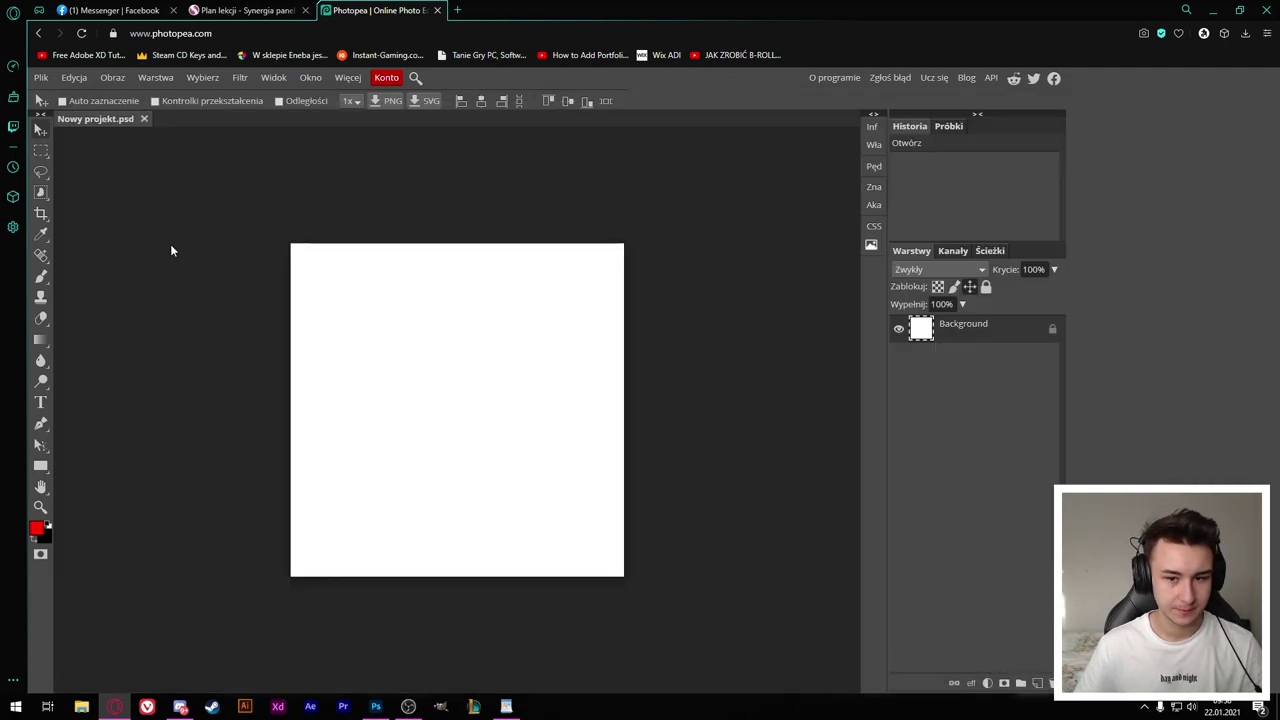
left_click(1051, 333)
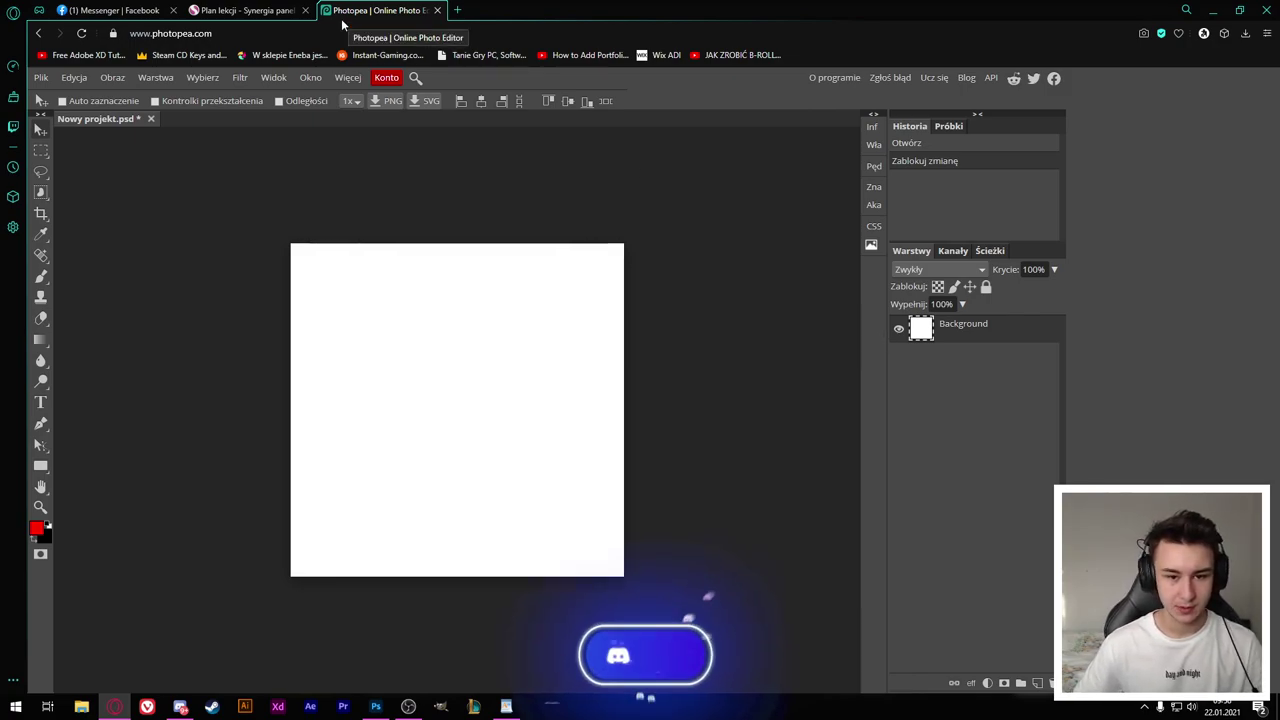
mouse_move(342, 24)
left_mouse_down()
mouse_move(935, 297)
mouse_move(240, 121)
left_mouse_up()
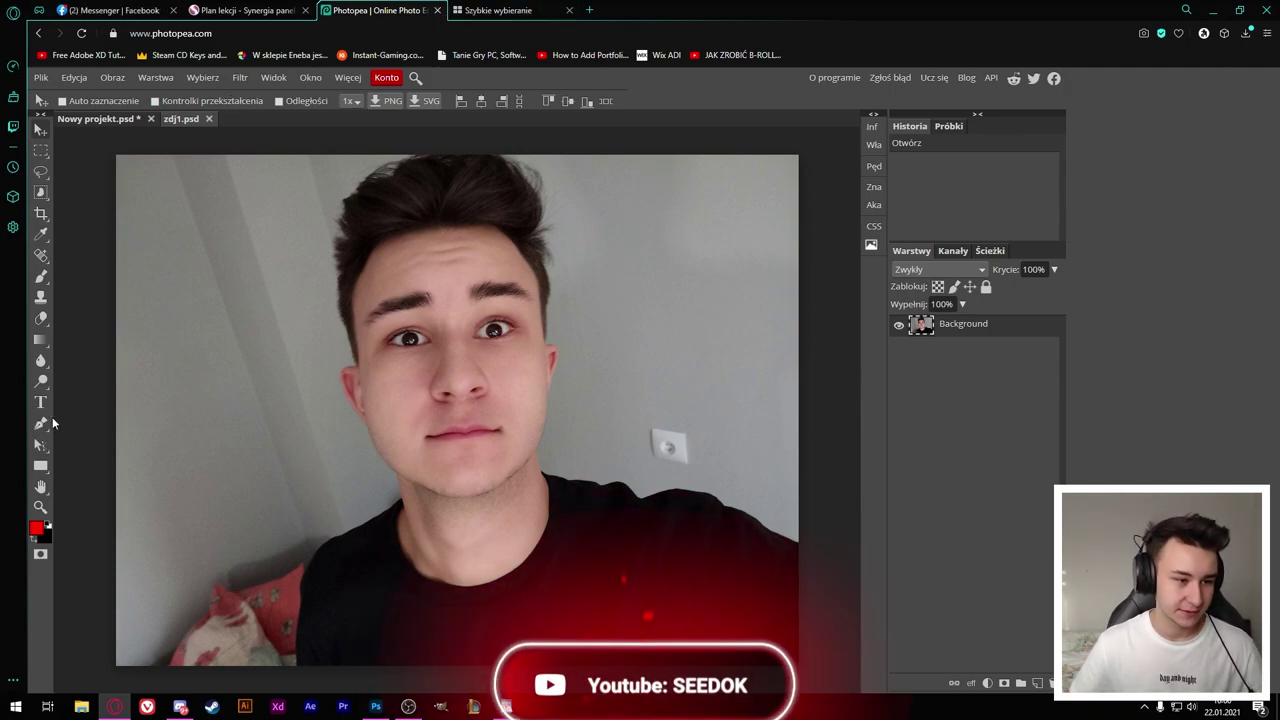
Step: Delete the grey wall on the left, right and beside the head using Magic Wand selections
left_click(41, 192)
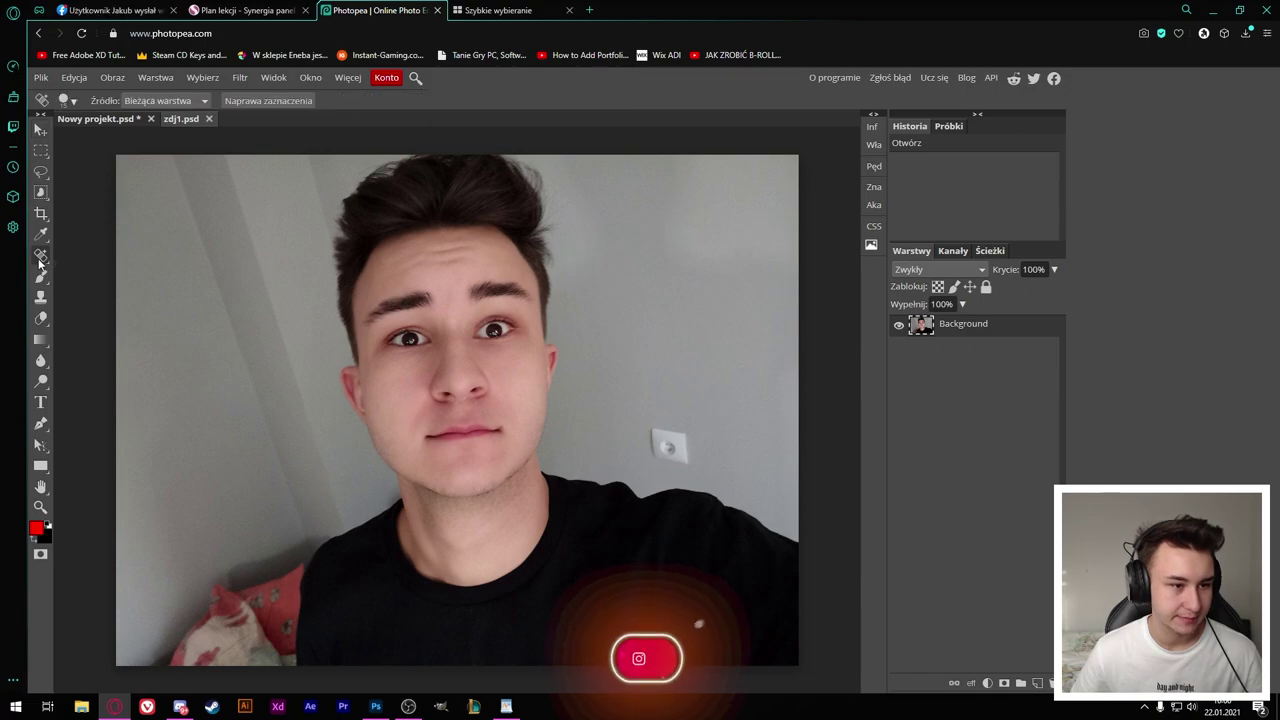
left_click(153, 458, "shift")
left_click(122, 588, "shift")
left_click(182, 151, "shift")
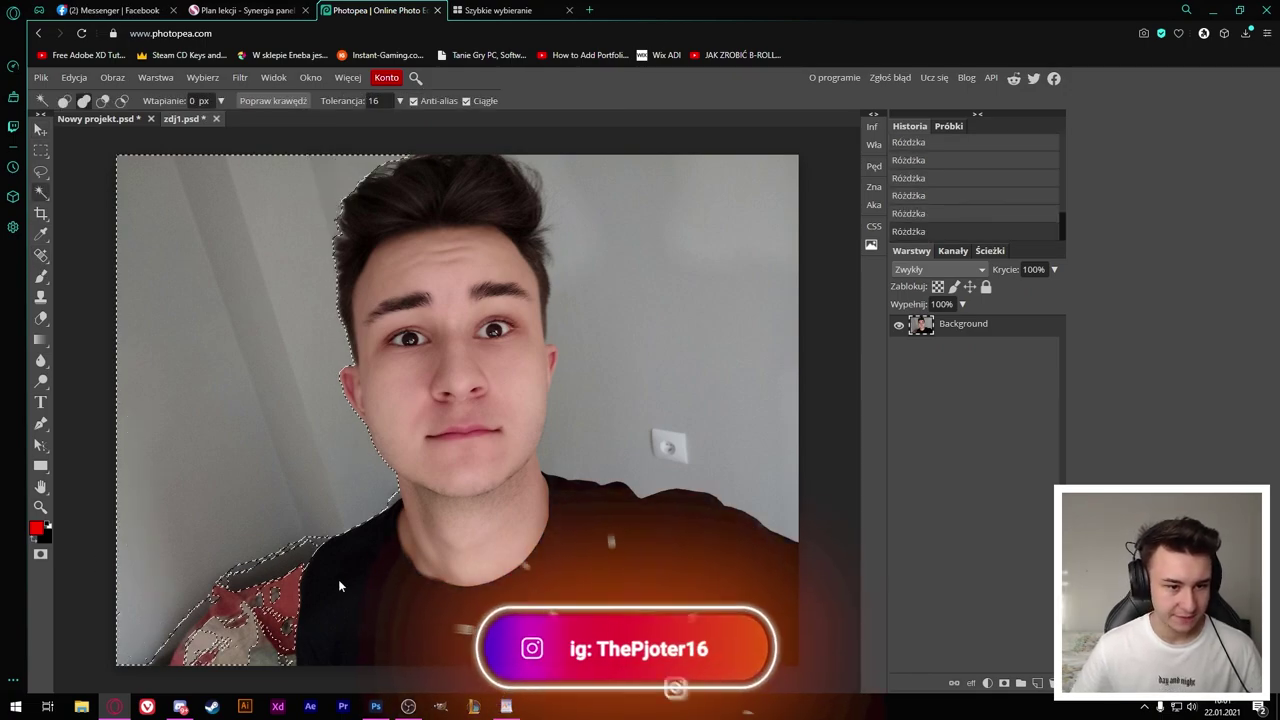
key("Delete")
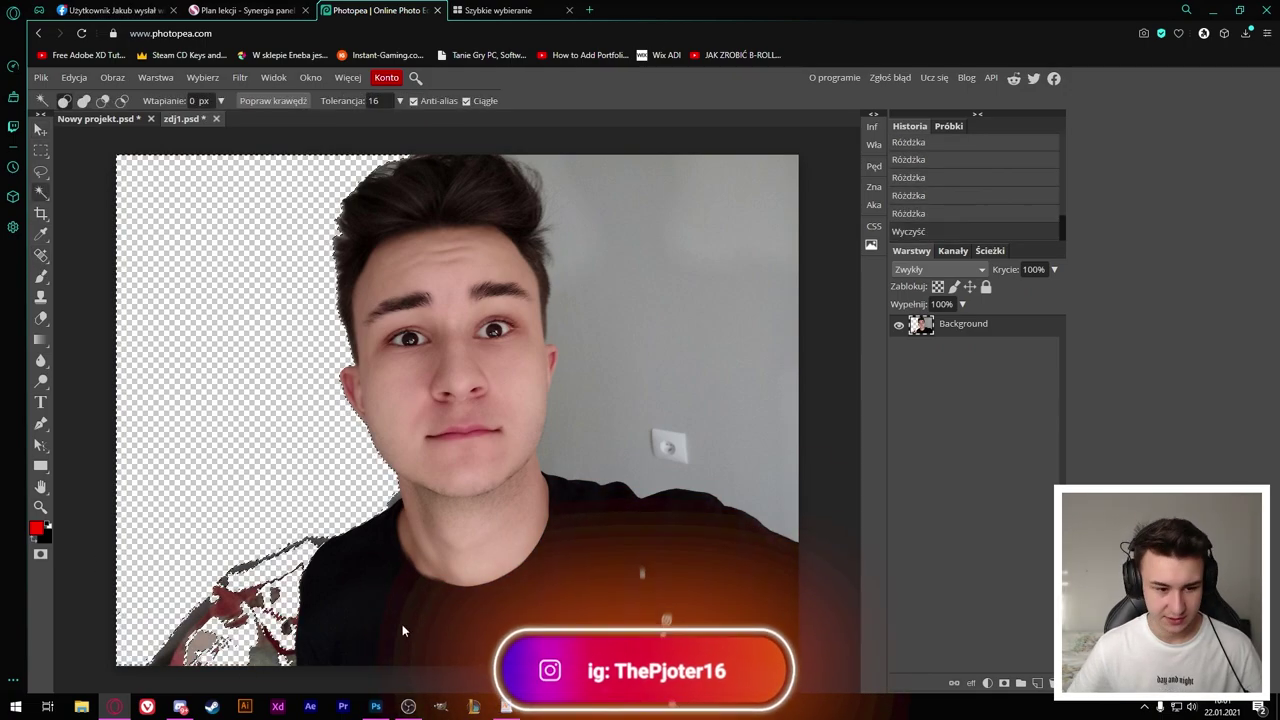
key("ctrl+d")
left_click(703, 356)
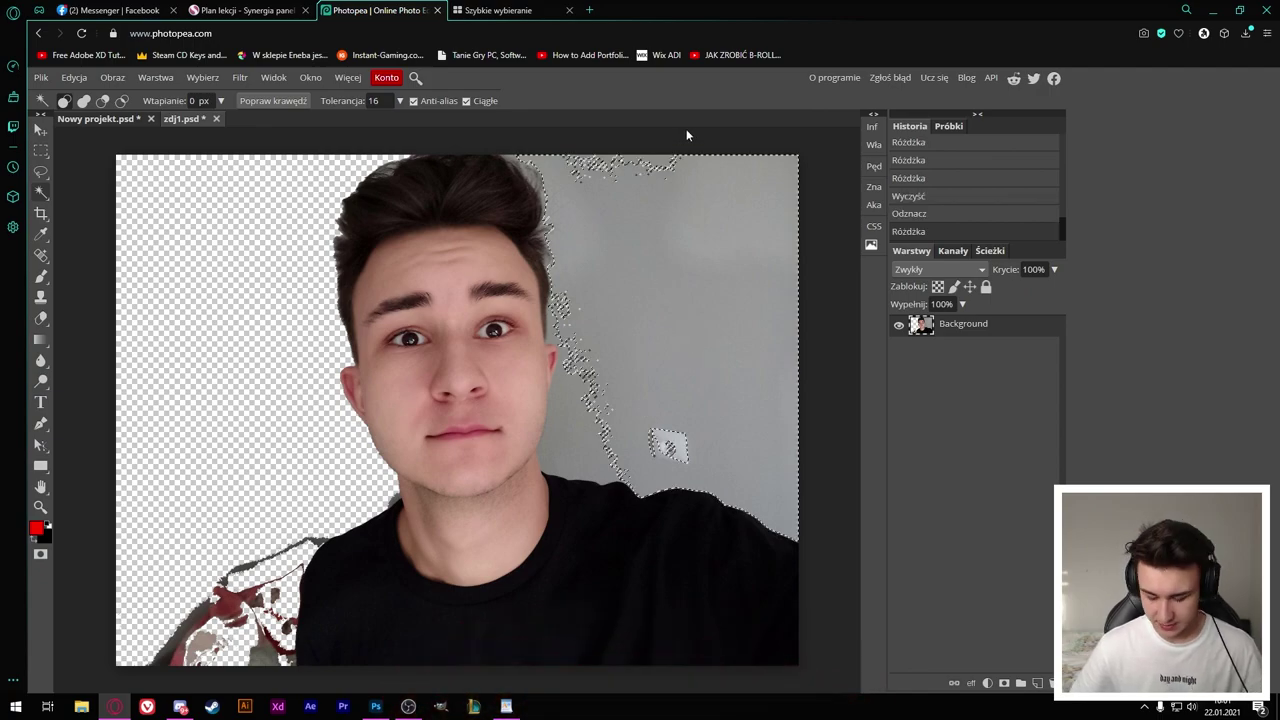
key("Delete")
key("ctrl+d")
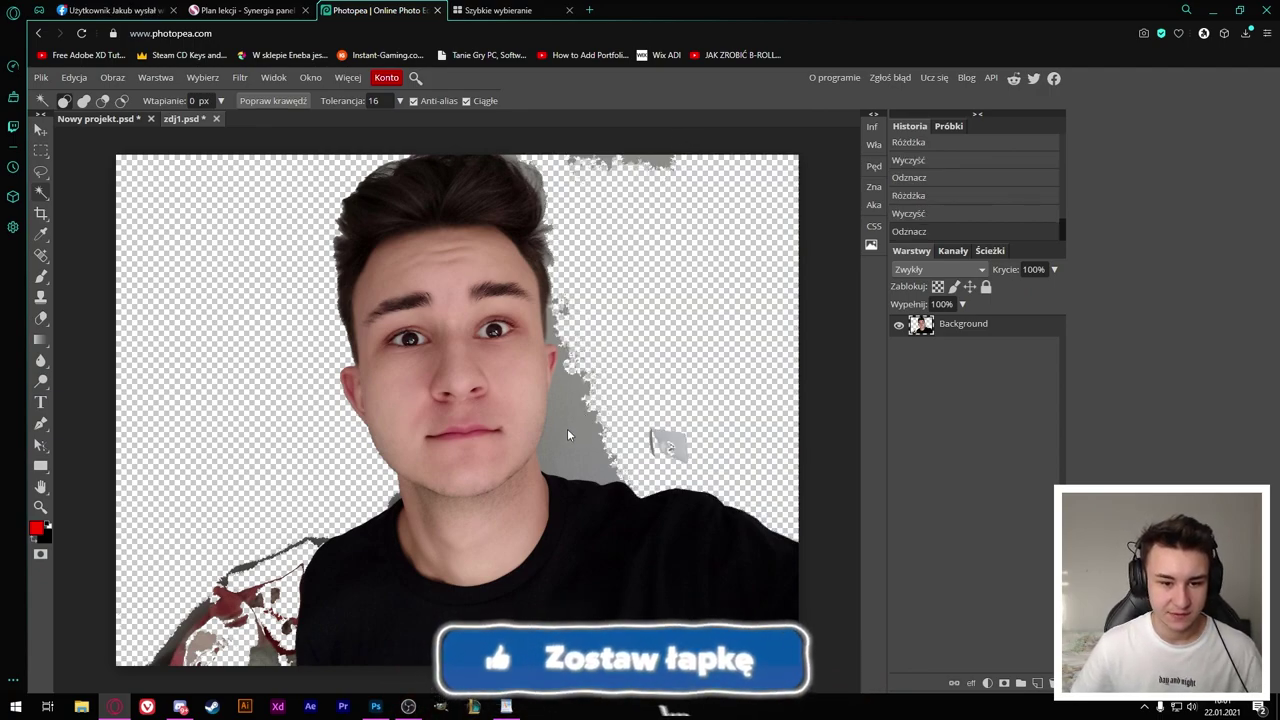
left_click(567, 430)
key("Delete")
key("ctrl+d")
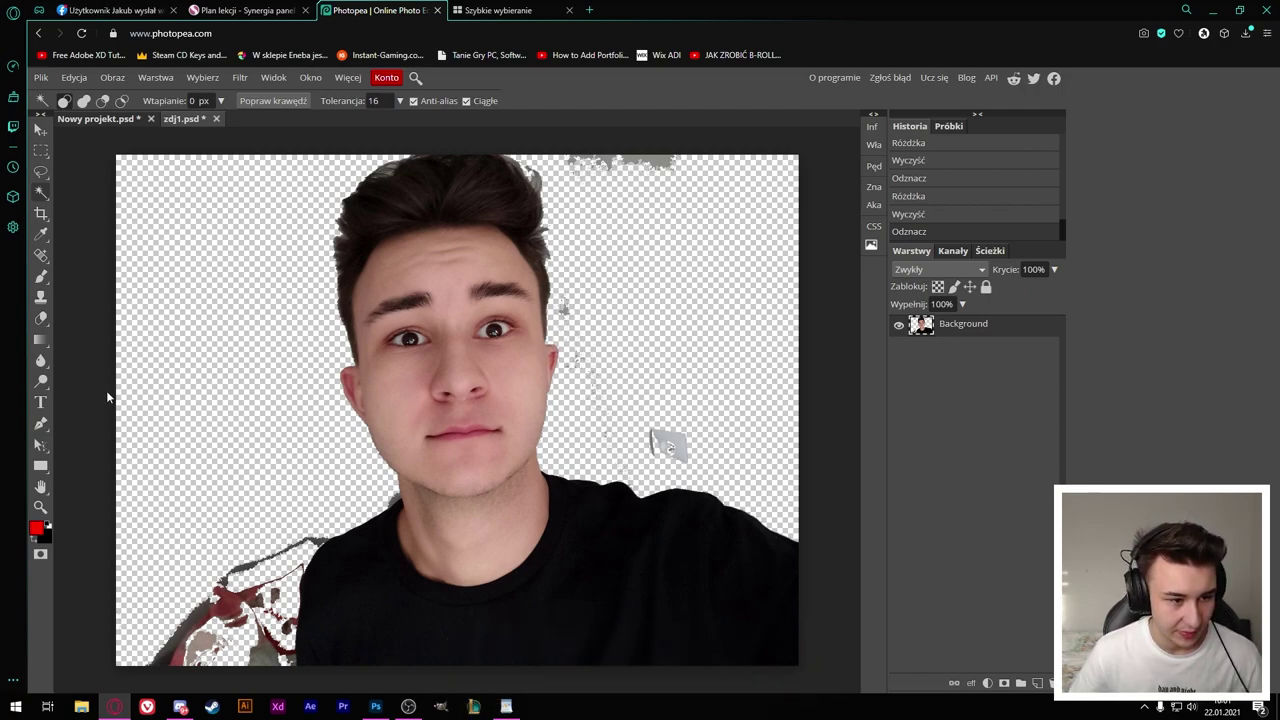
Step: Outline the remaining grey patches with the Pen tool and delete them
left_click(41, 424)
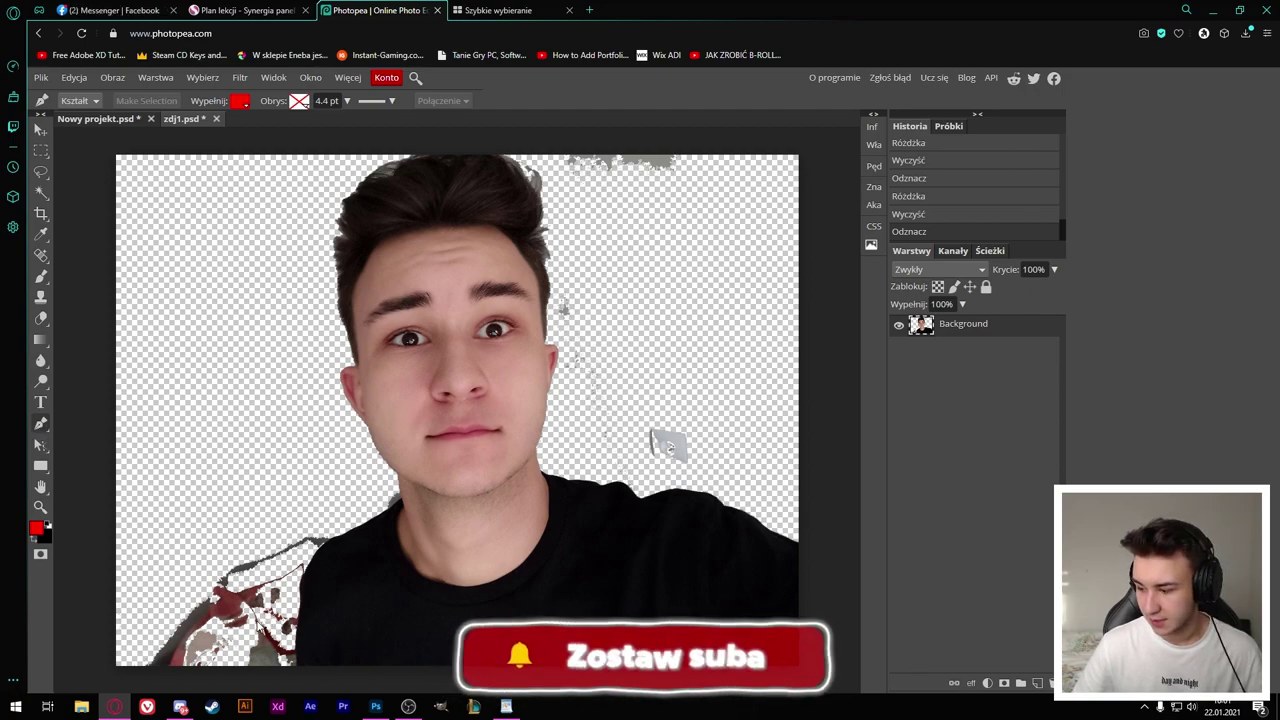
left_click(342, 525)
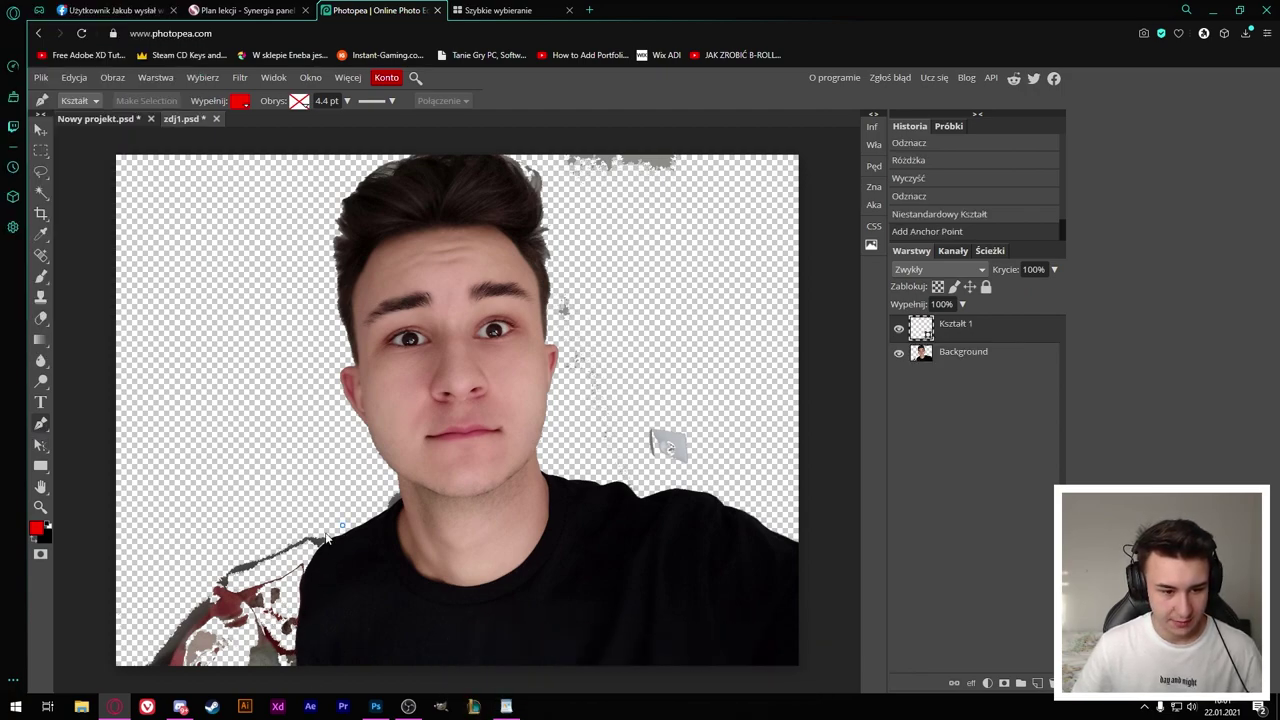
key("ctrl+z")
scroll(229, 591, "up", 3)
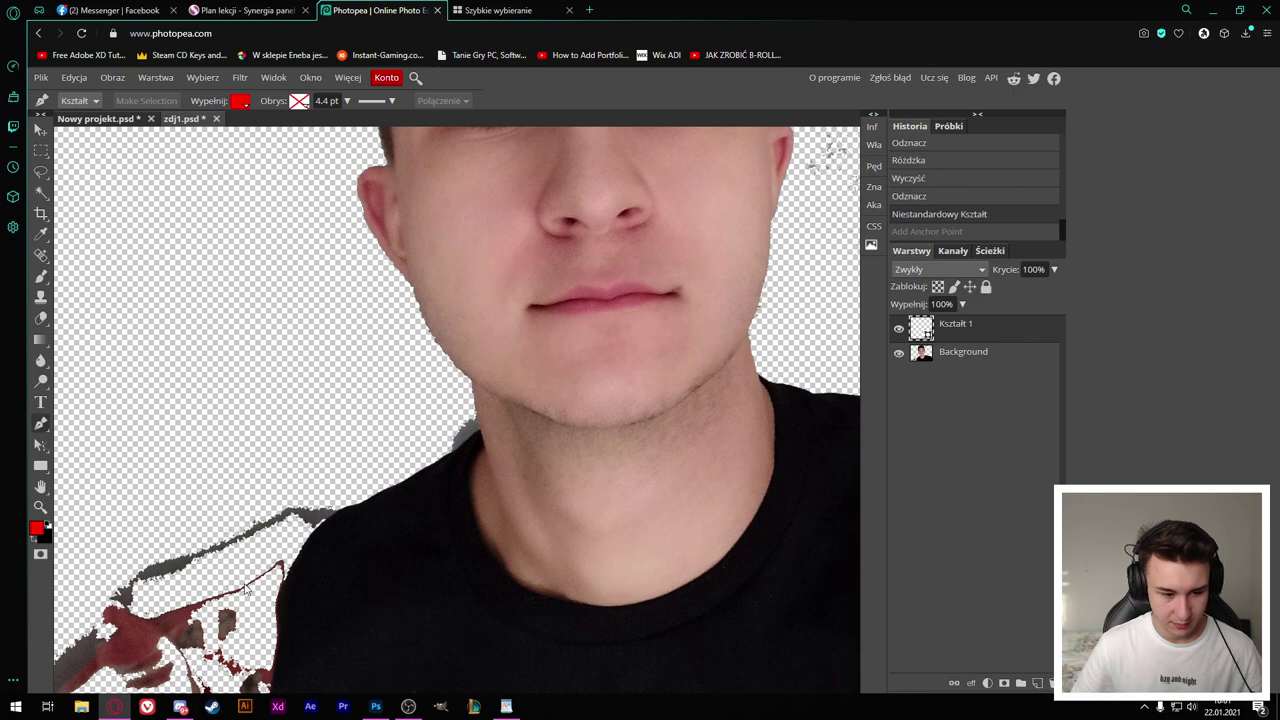
scroll(245, 590, "down", 3)
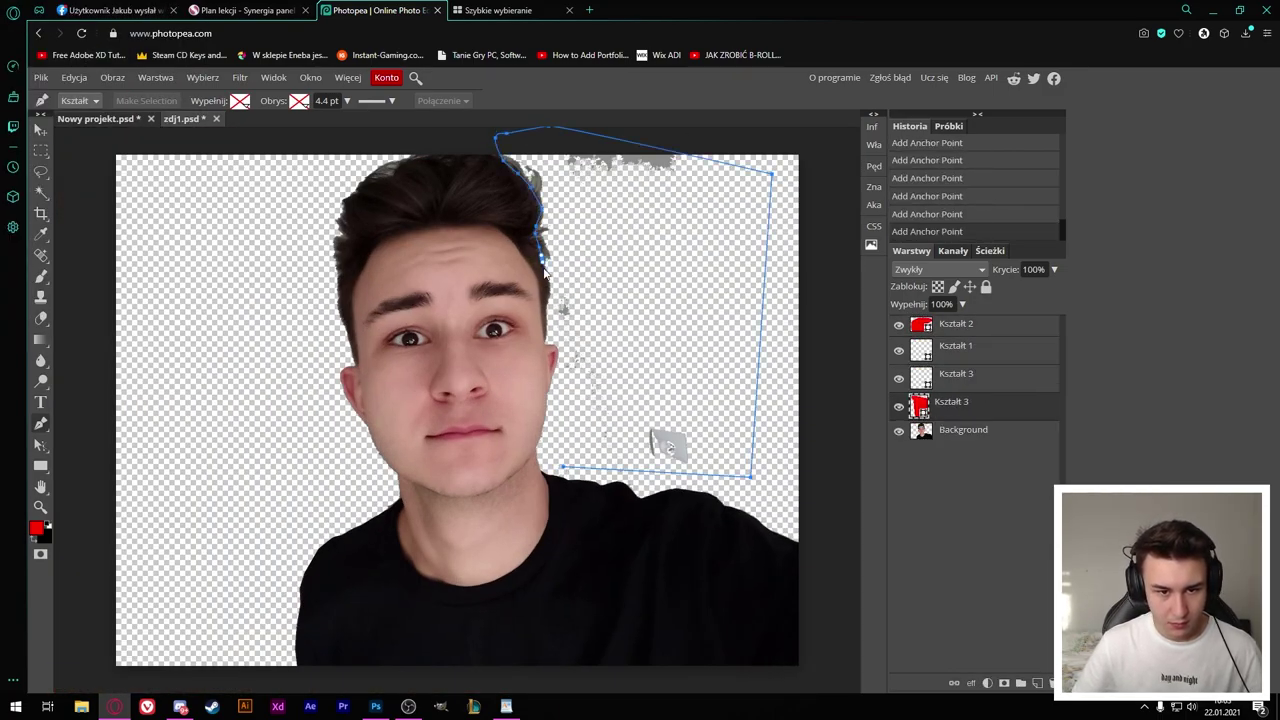
left_click(943, 432)
key("Delete")
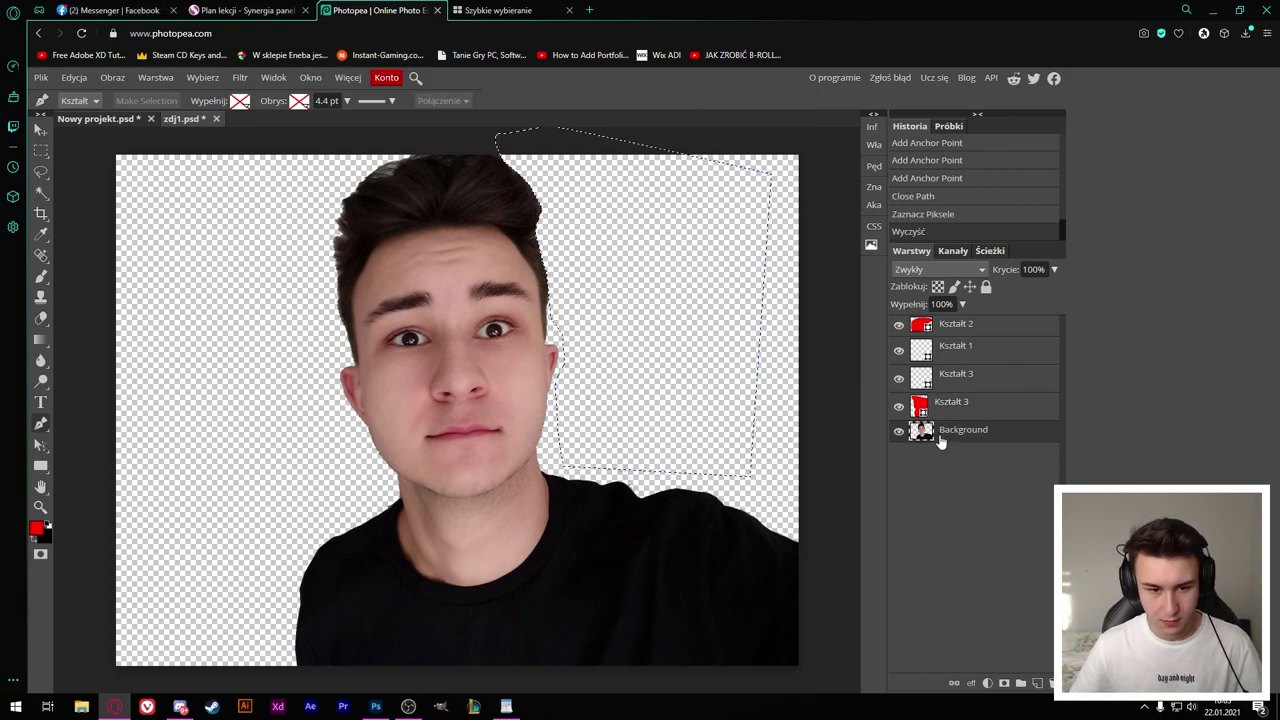
Step: Scale and centre the cut-out portrait to fill the white Nowy projekt canvas
left_click(38, 130)
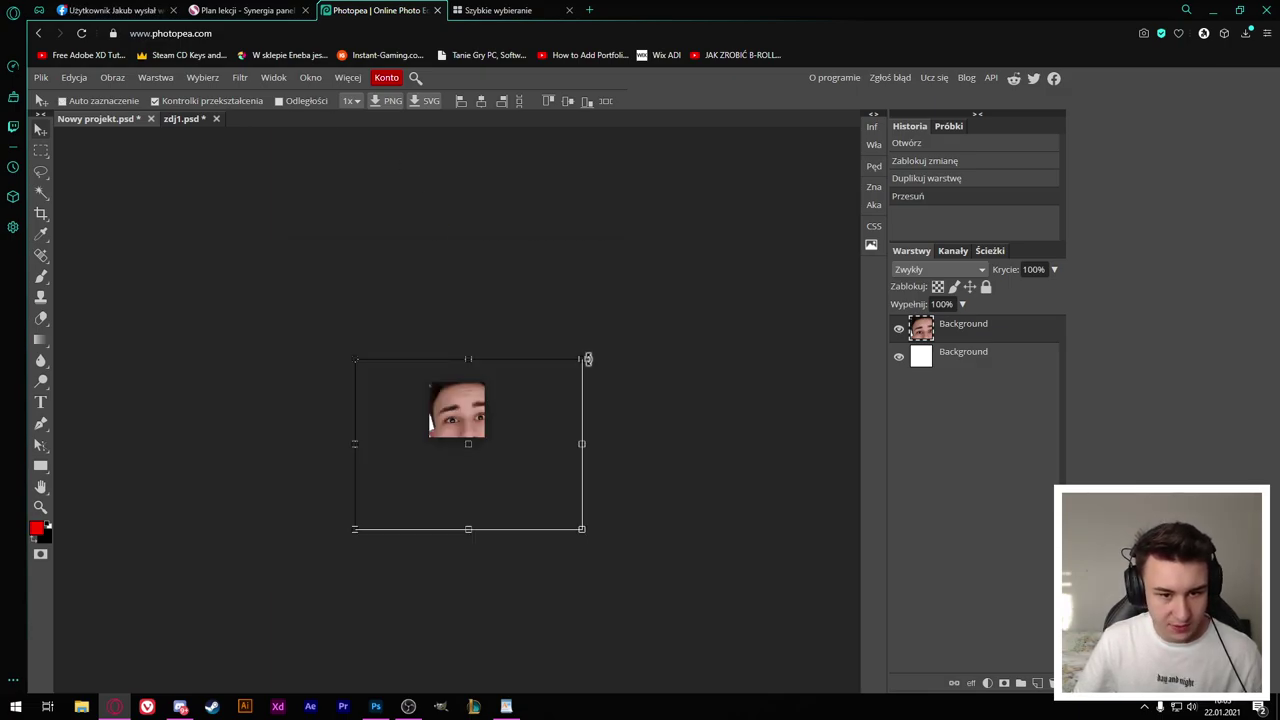
left_click_drag(582, 363, 444, 460)
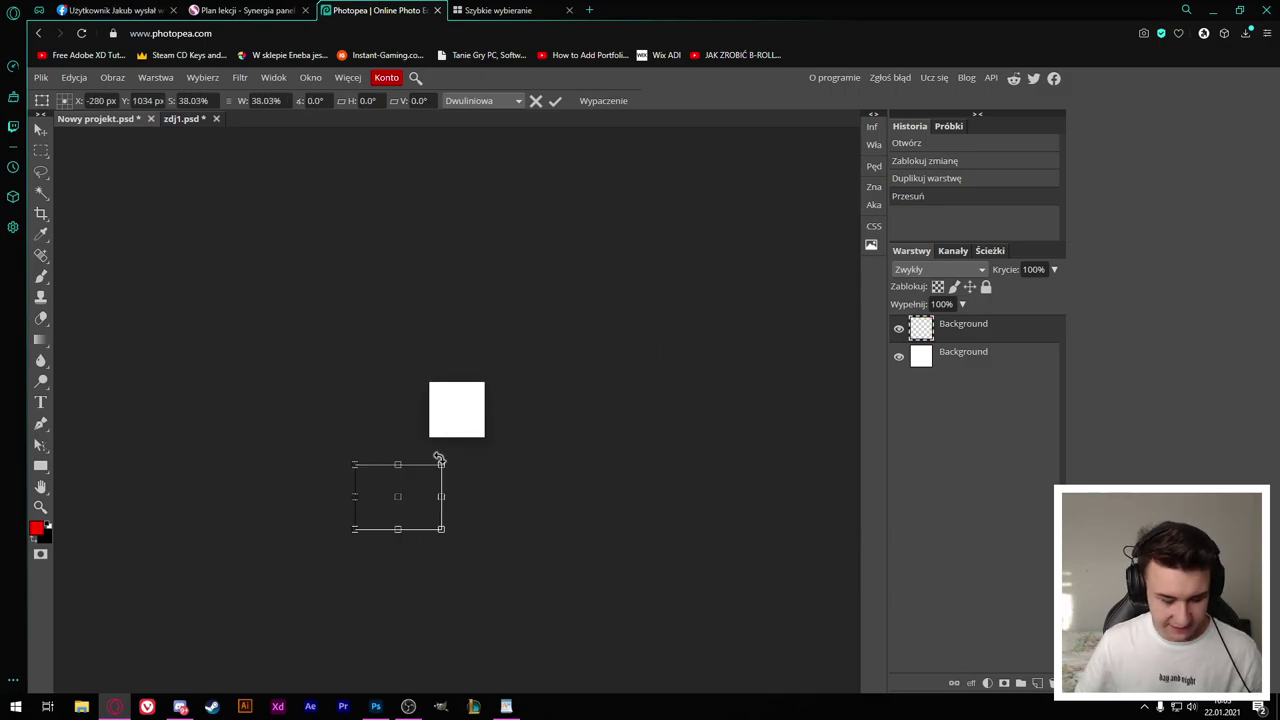
left_click_drag(421, 500, 424, 403)
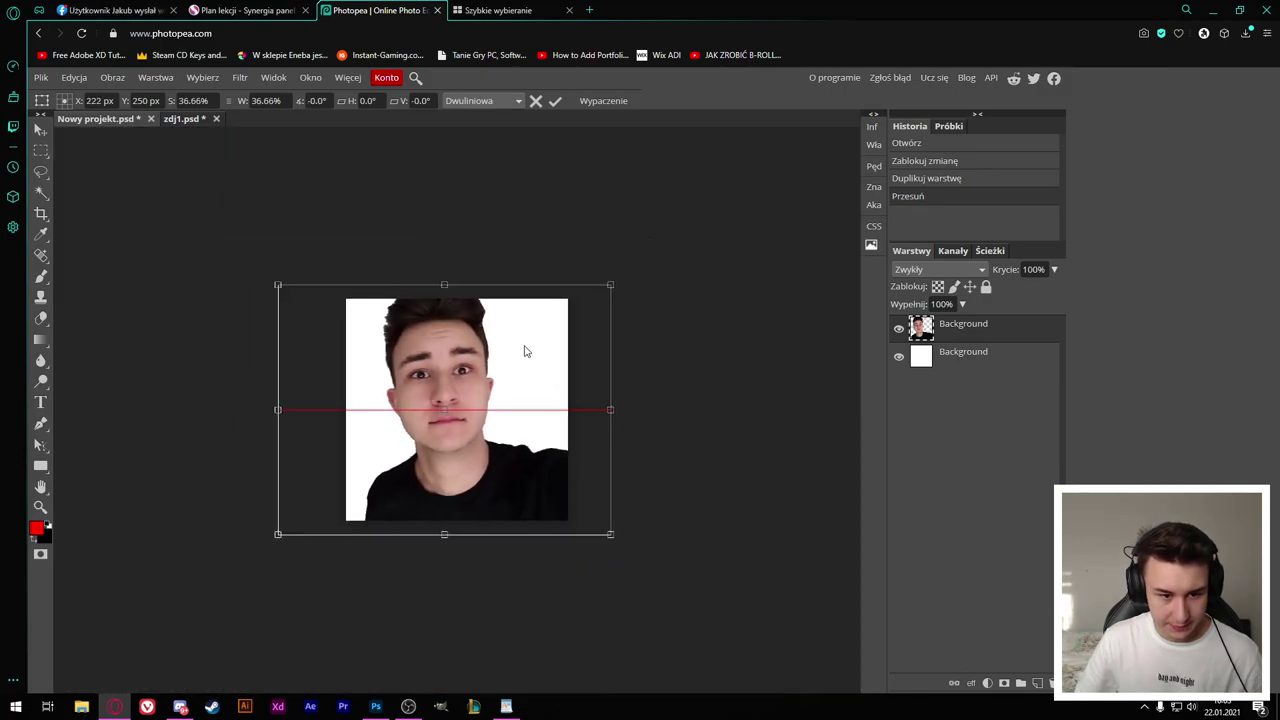
left_click_drag(524, 351, 529, 351)
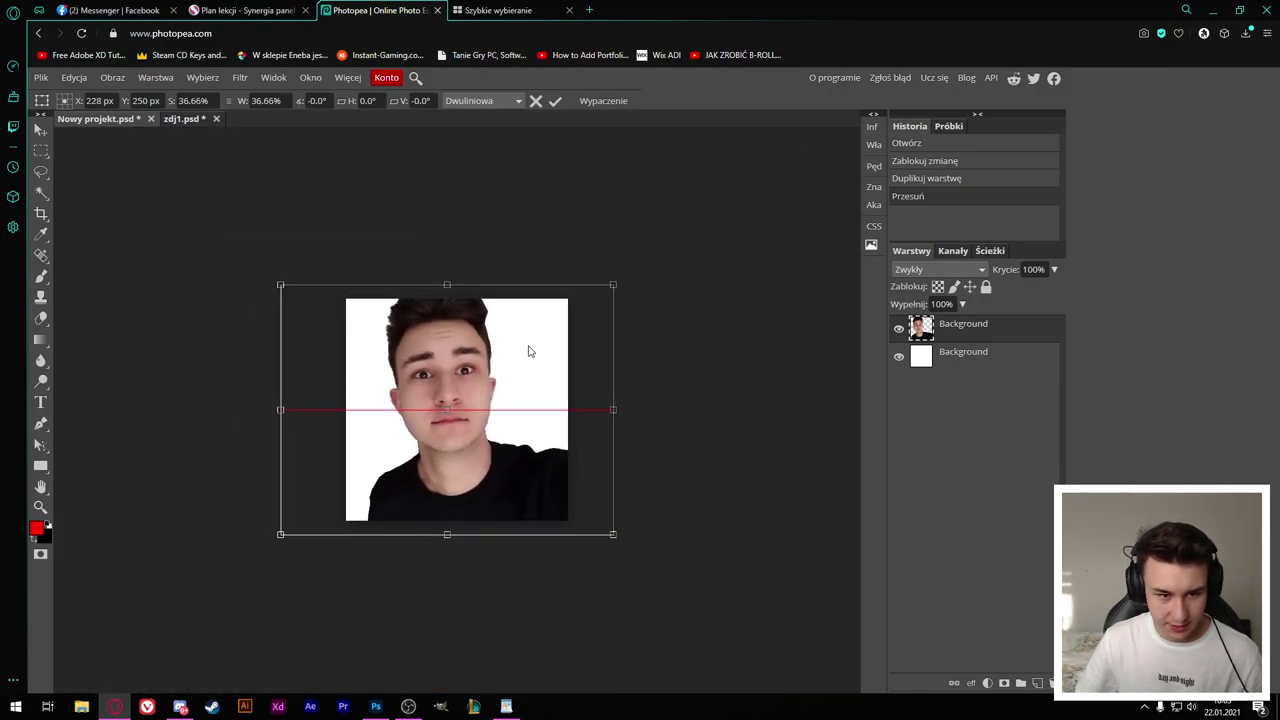
left_click(555, 101)
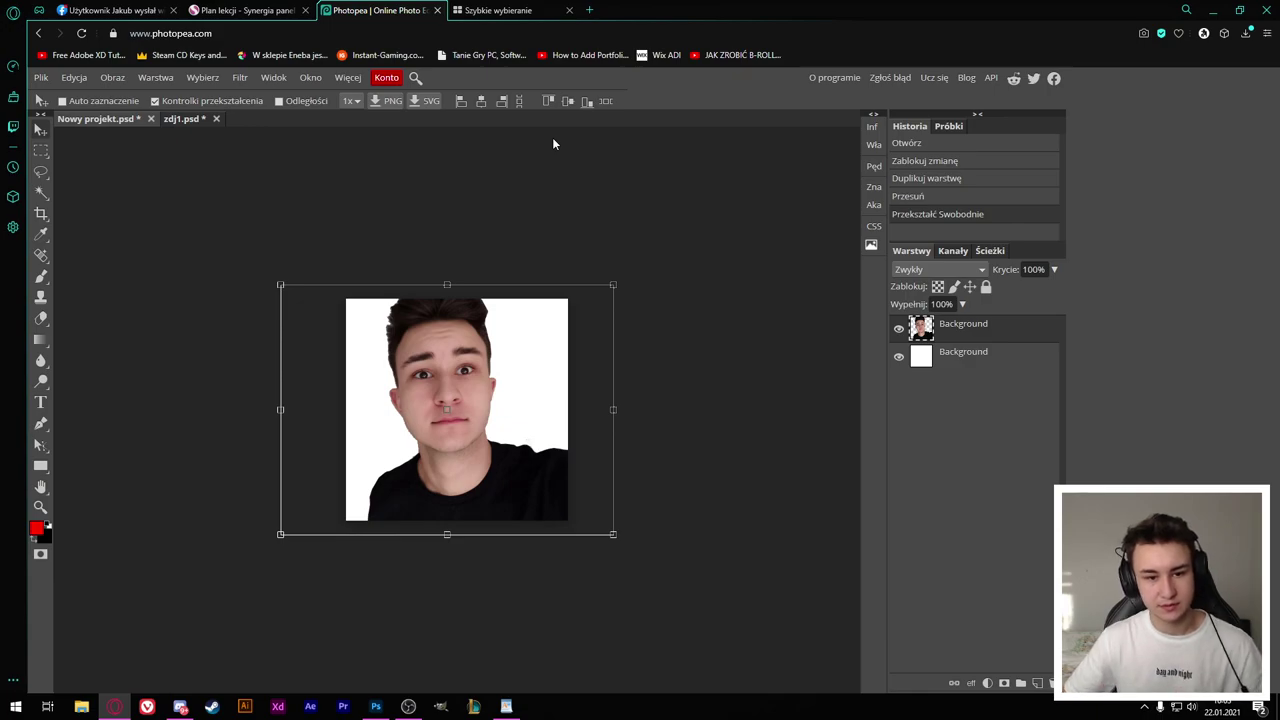
key("ctrl+t")
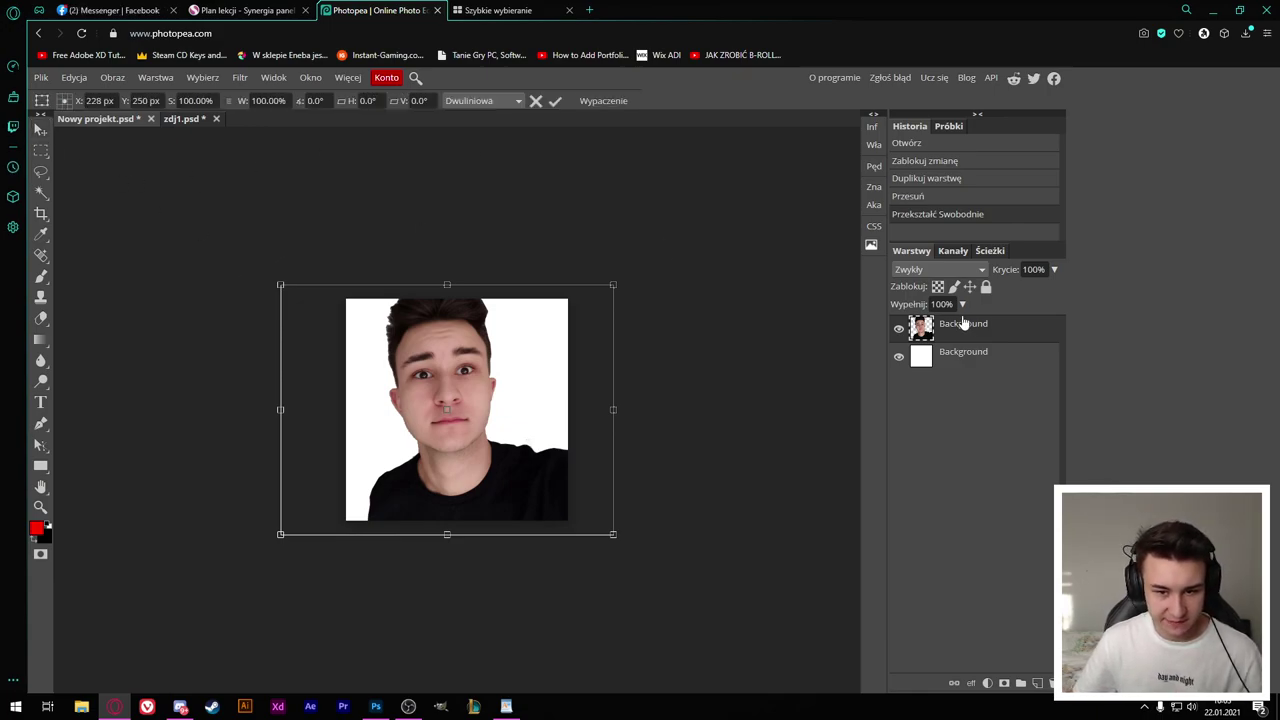
key("Return")
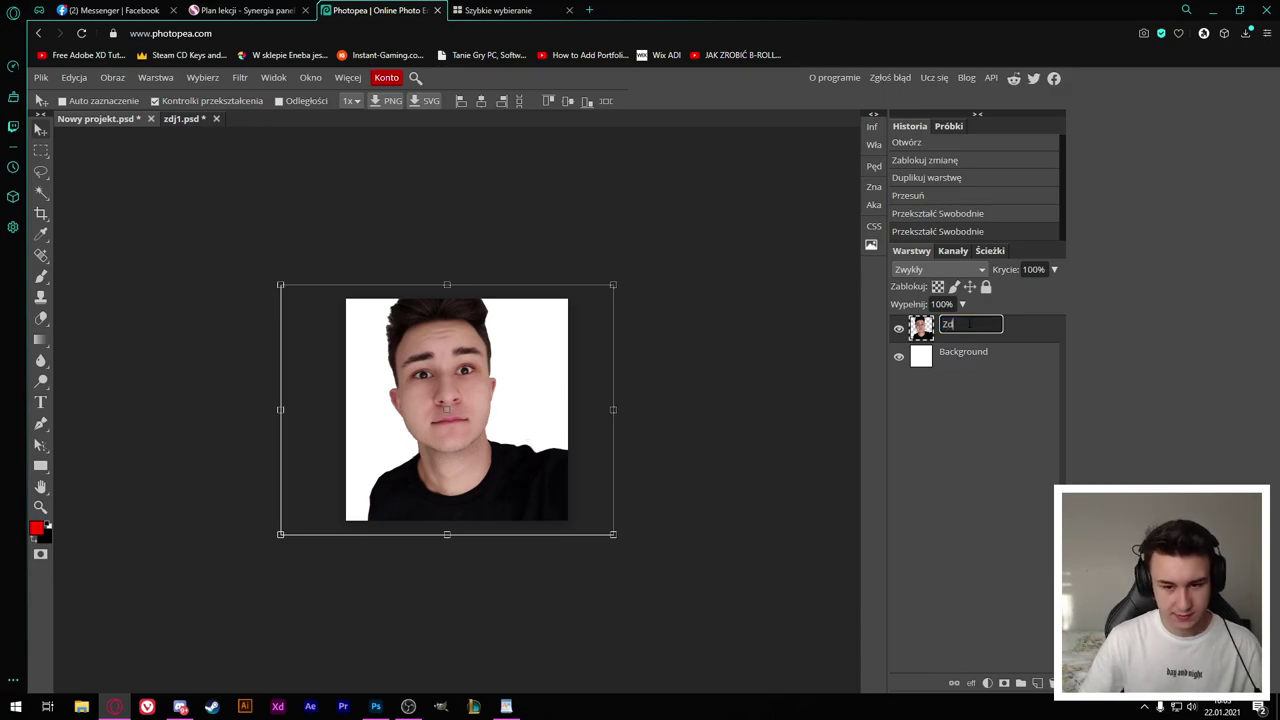
left_click(510, 10)
Step: Search Google Images for 'wallpaper 4k' and copy a wallpaper image
left_click(586, 34)
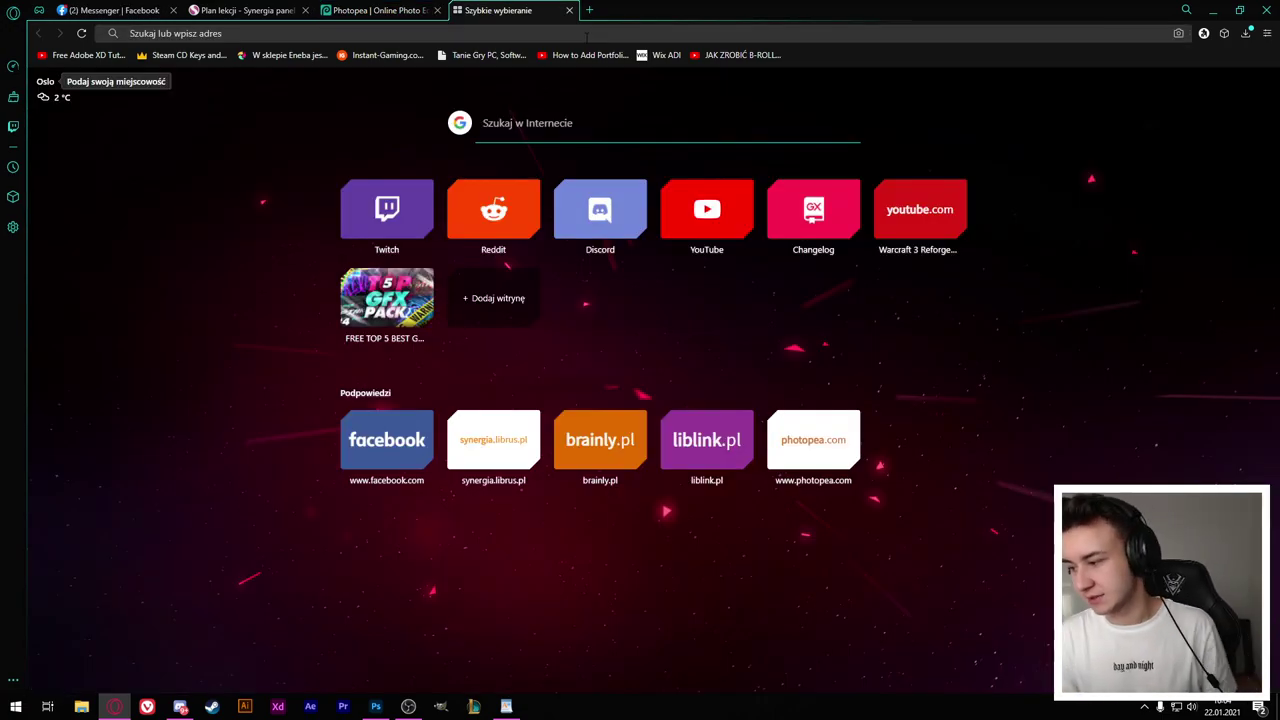
type("walpp")
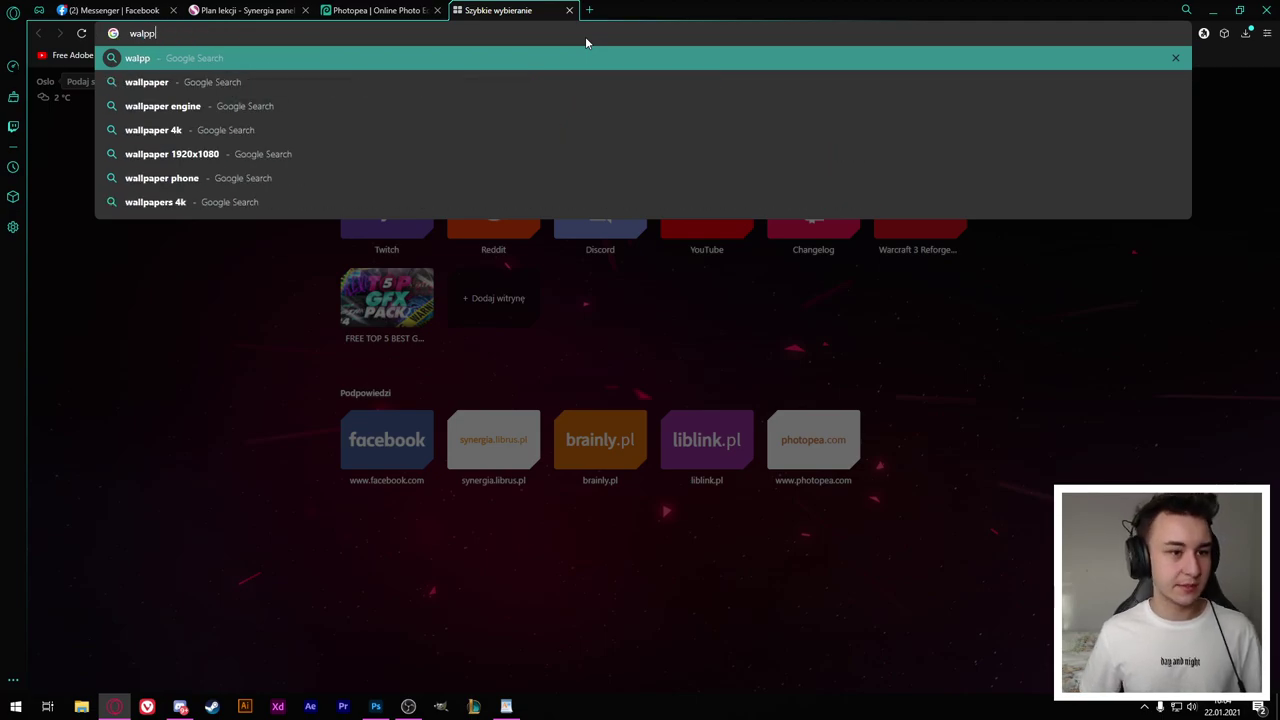
key("Down")
type("4k")
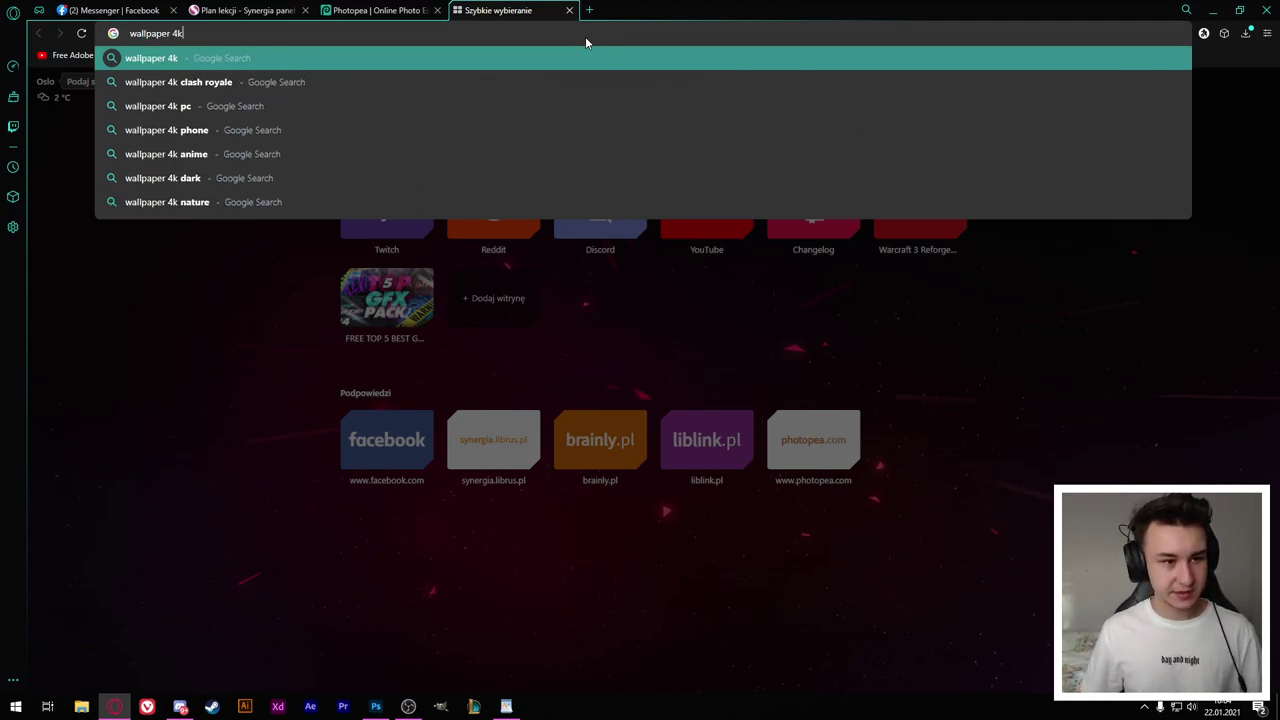
key("Return")
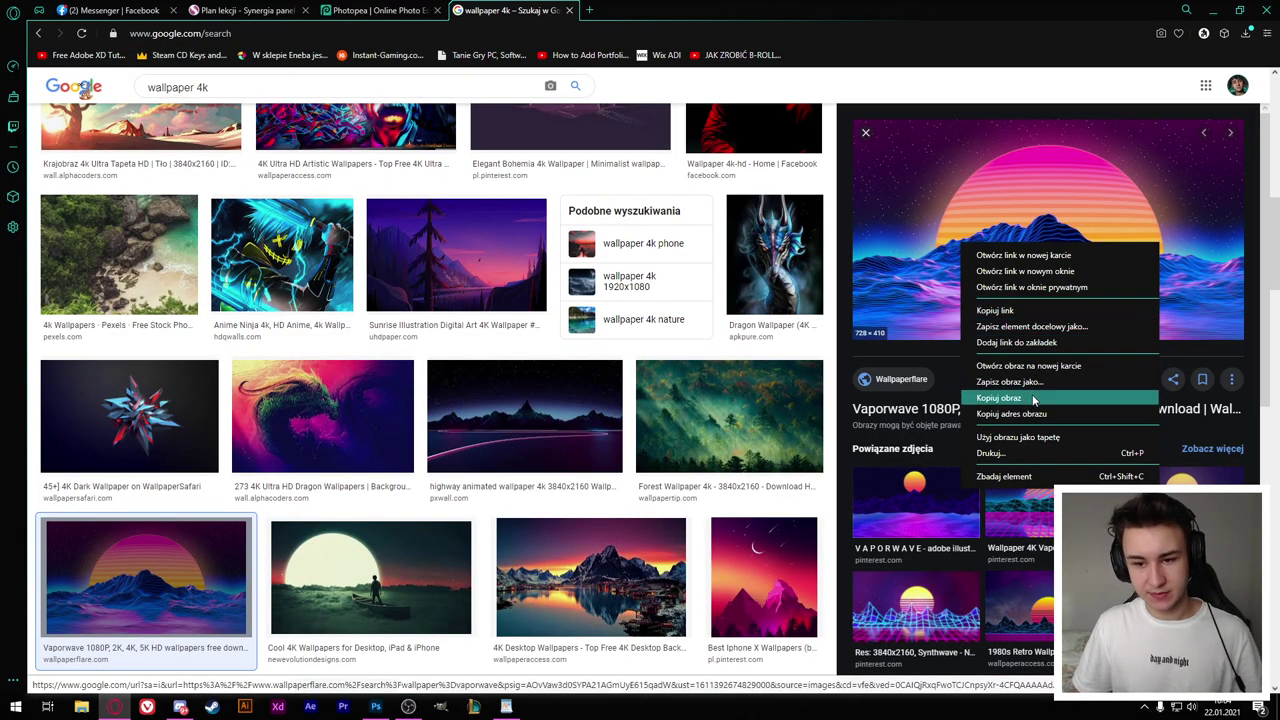
left_click(1029, 397)
Step: Paste the copied wallpaper into the Photopea project and delete the duplicate layer
left_click(375, 10)
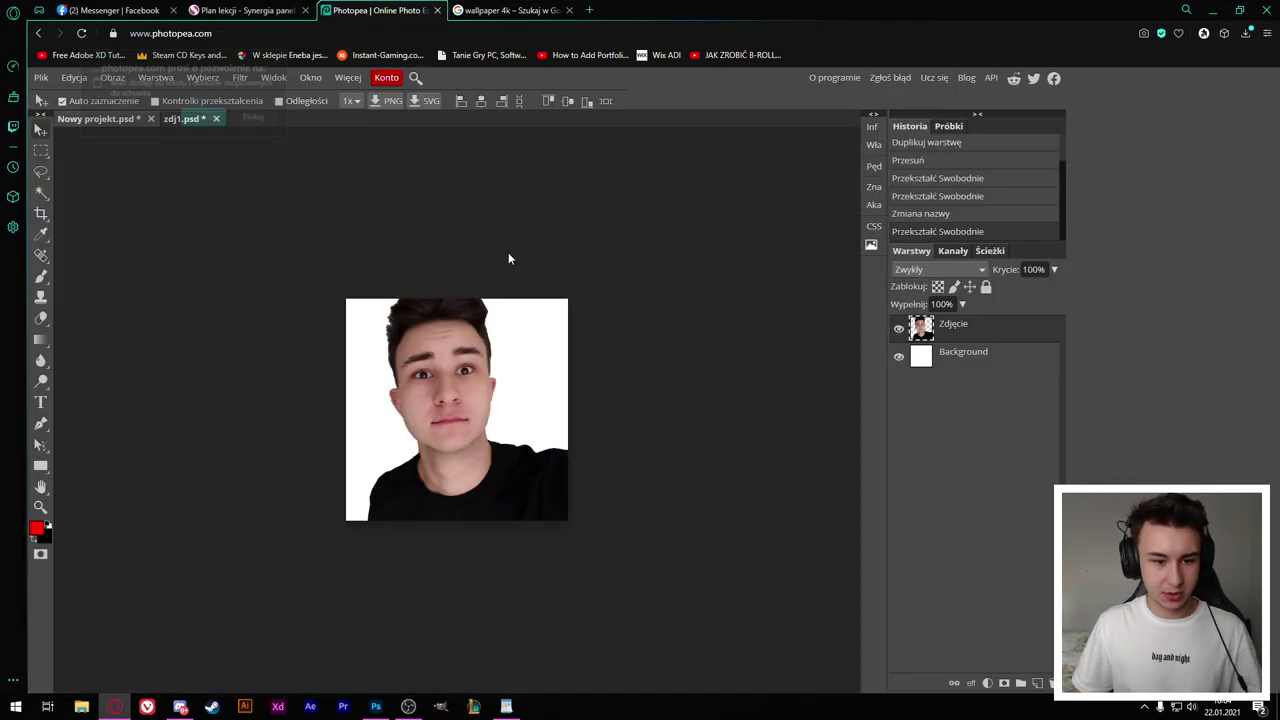
key("ctrl+t")
left_click(485, 10)
left_click(375, 10)
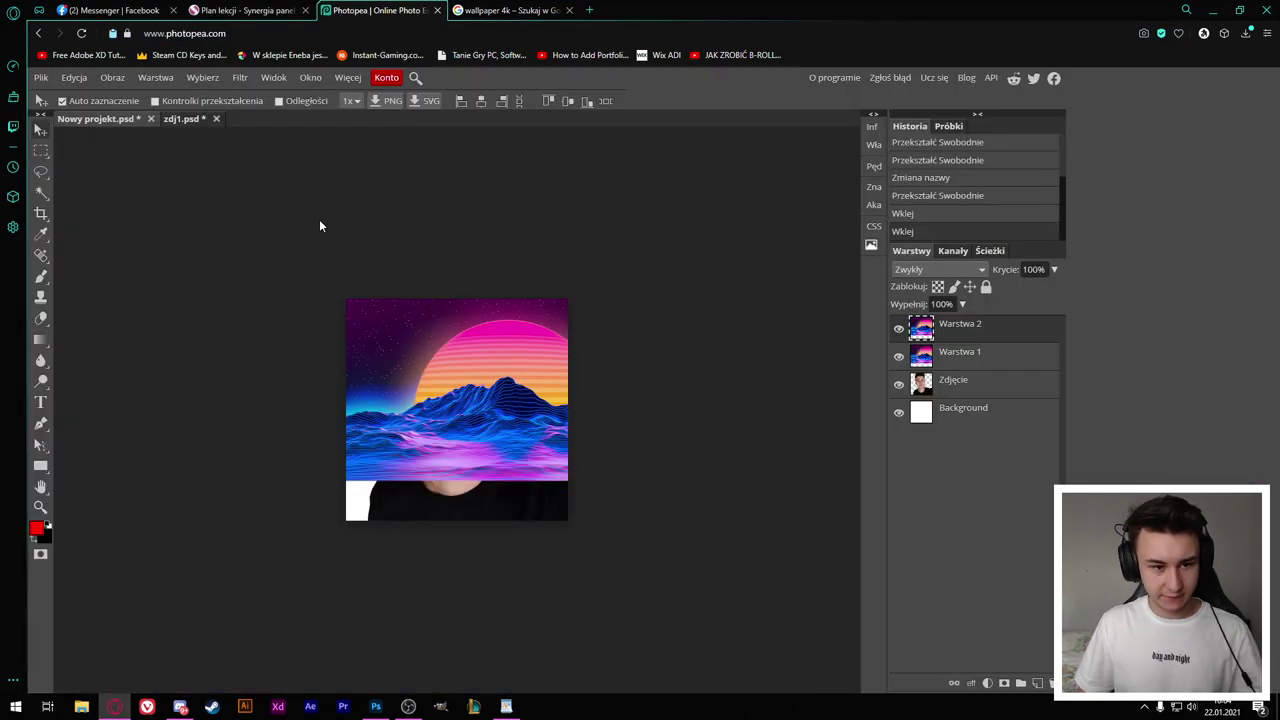
key("Delete")
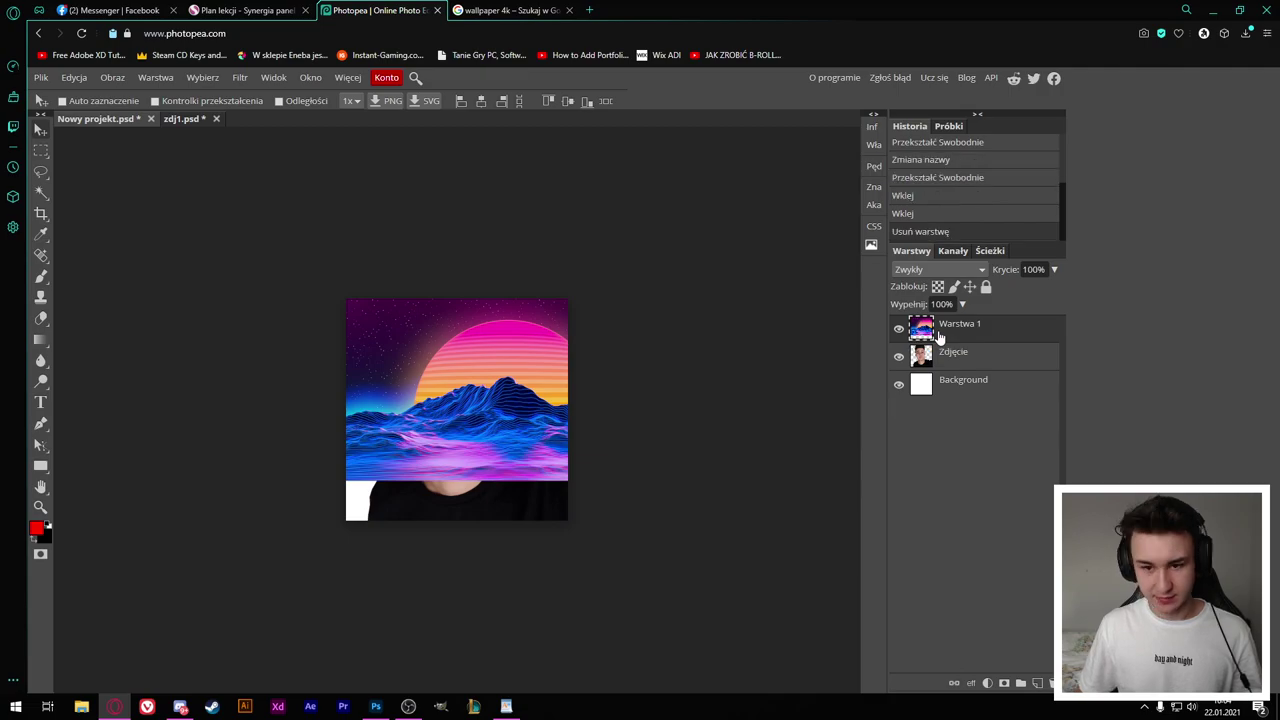
left_click(721, 10)
key("ctrl+Tab")
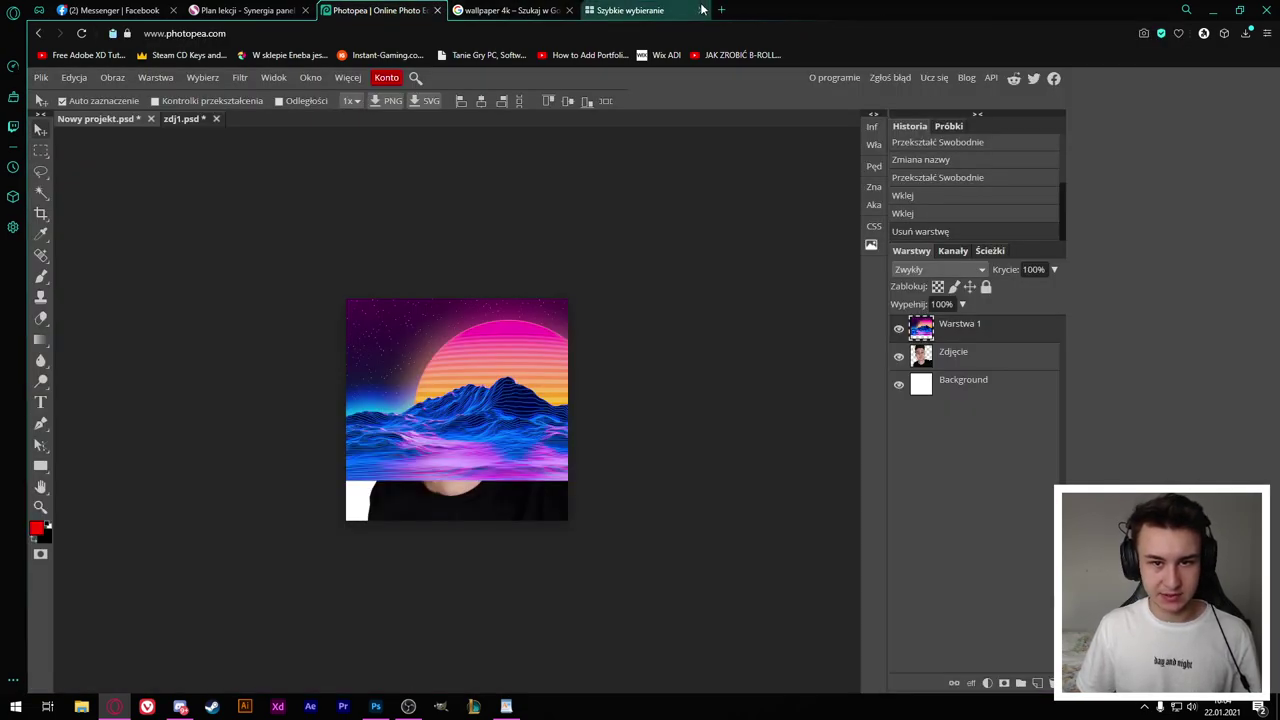
Step: Enlarge the wallpaper to cover the canvas and move Zdjęcie above it
left_click_drag(465, 413, 466, 435)
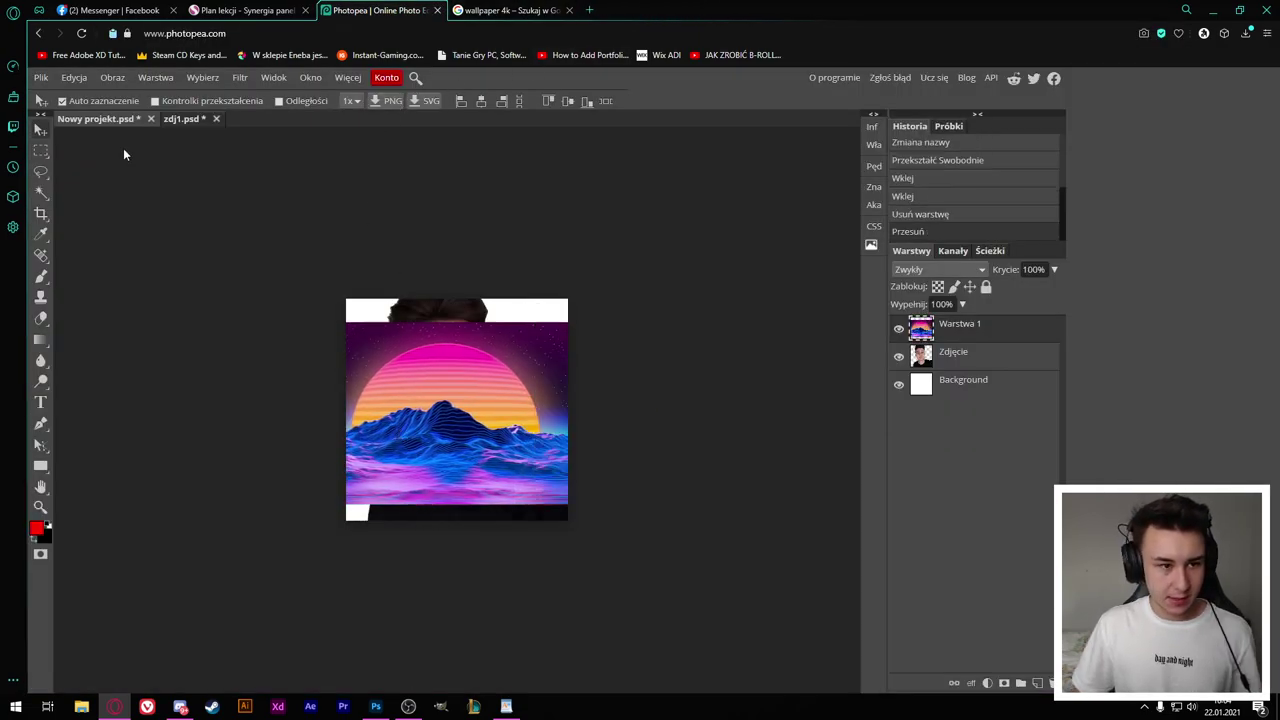
left_click_drag(606, 322, 726, 217)
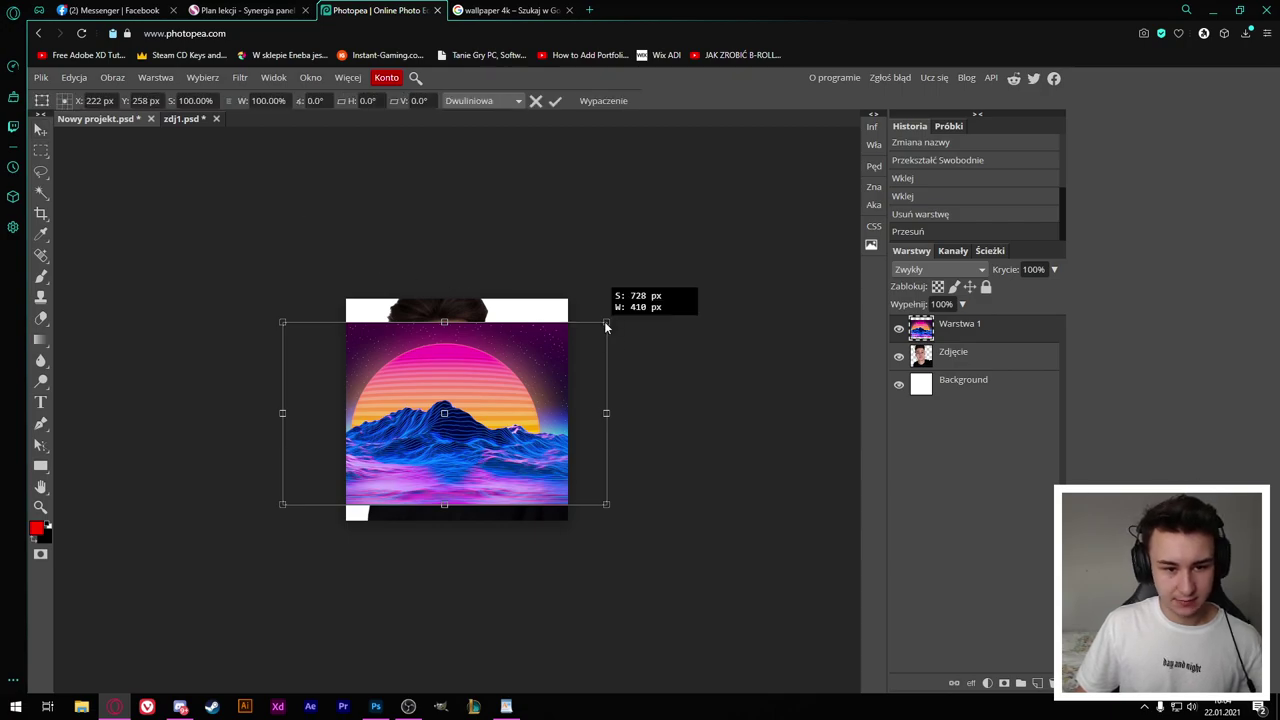
left_click_drag(547, 379, 545, 376)
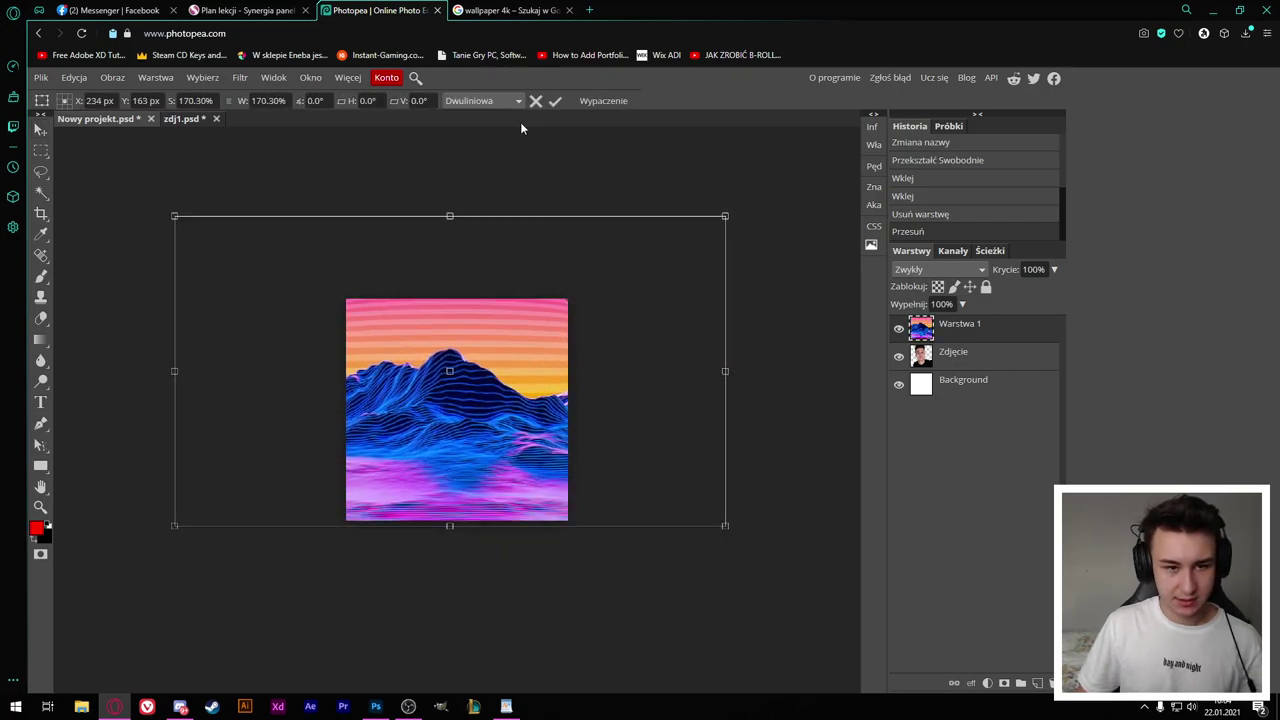
left_click(554, 103)
left_click_drag(945, 357, 945, 322)
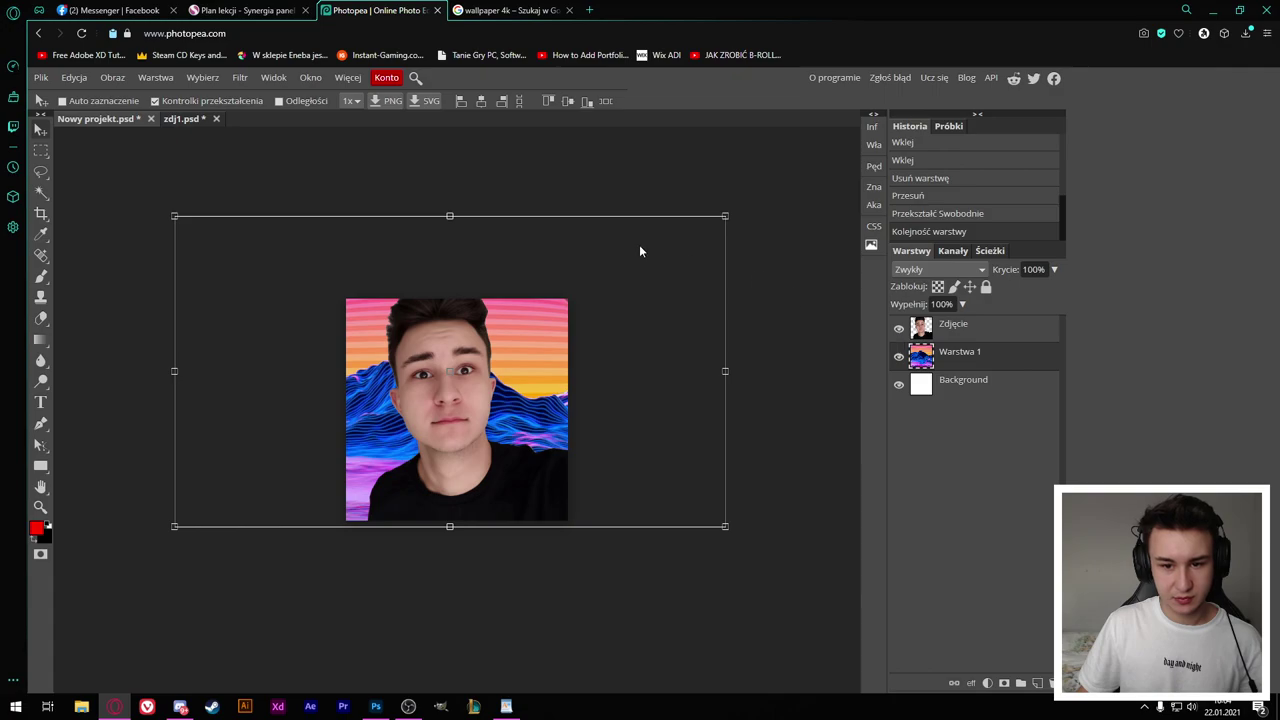
Step: Colorize the wallpaper with Hue/Saturation: hue -95, saturation 100, lightness -62
key("ctrl+u")
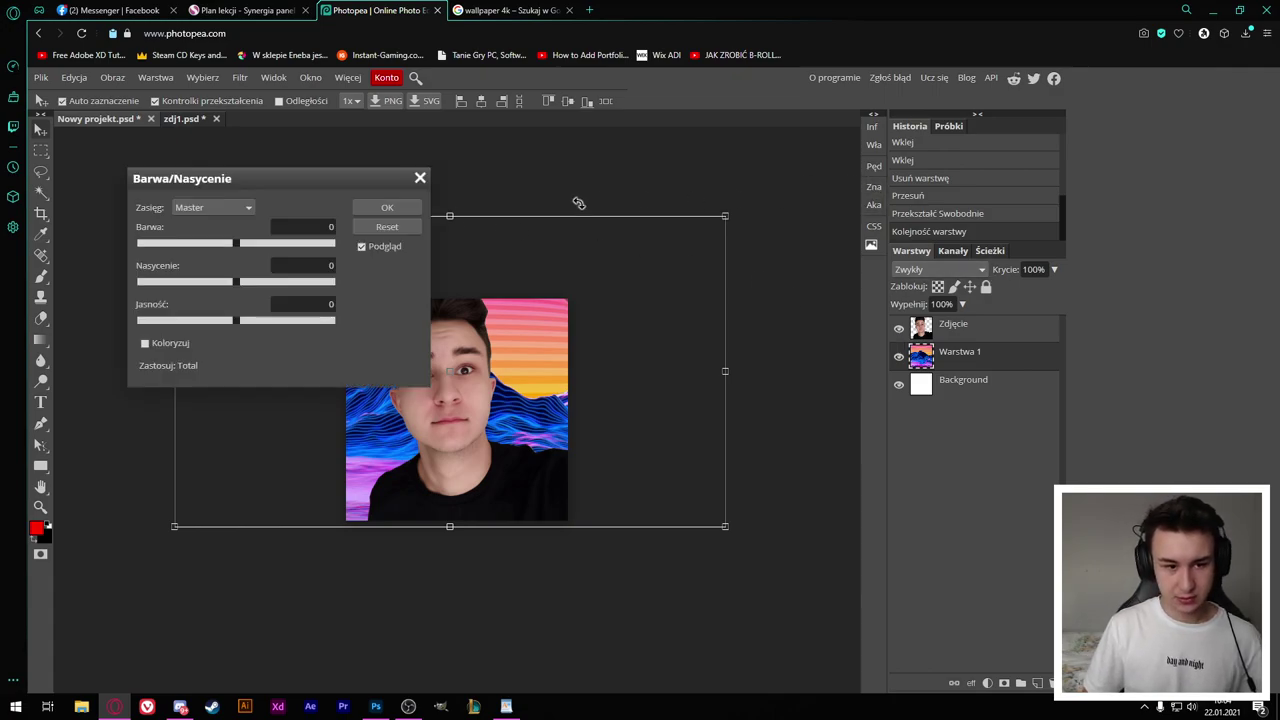
mouse_move(236, 282)
left_mouse_down()
mouse_move(73, 283)
mouse_move(243, 282)
left_mouse_up()
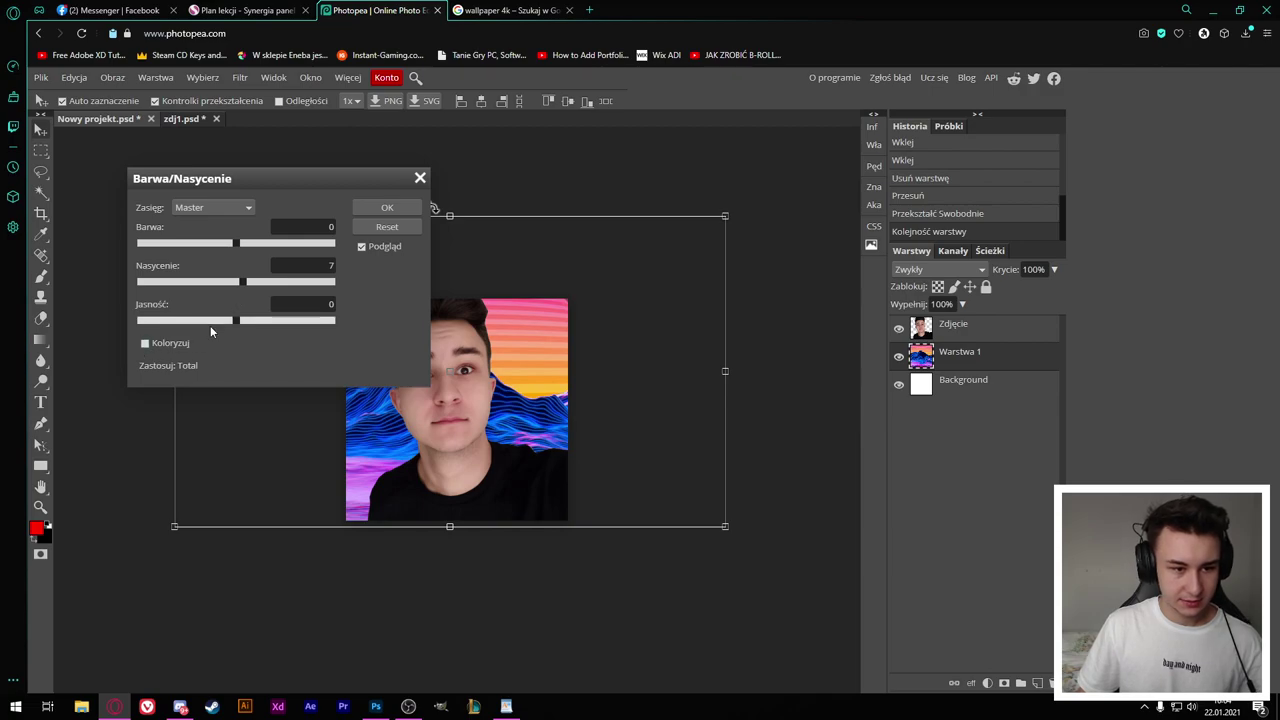
left_click(146, 344)
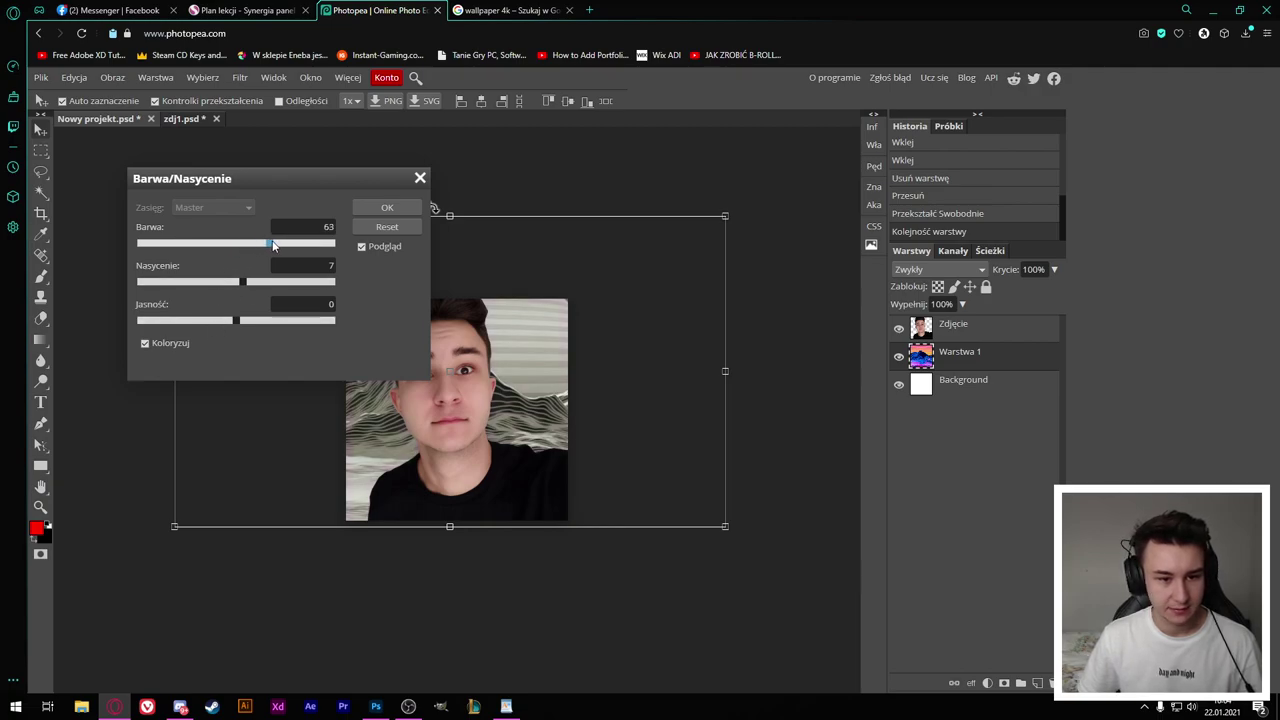
left_click_drag(242, 282, 330, 282)
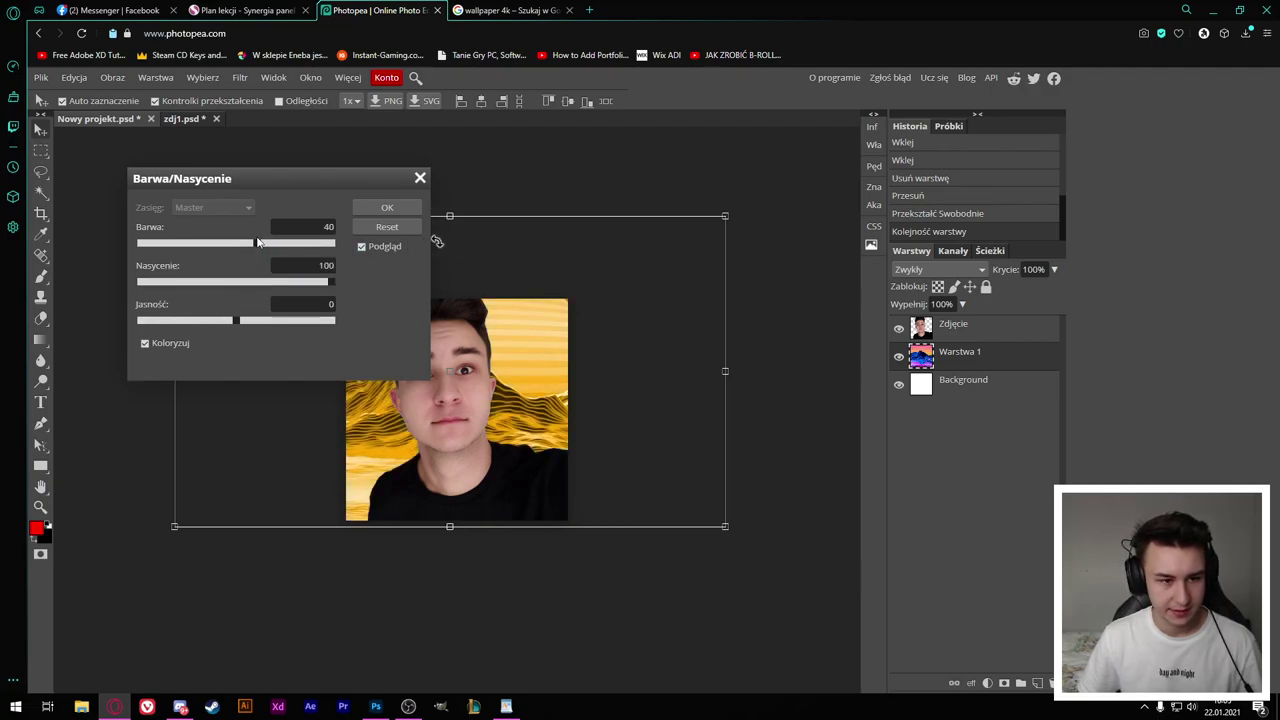
mouse_move(257, 243)
left_mouse_down()
mouse_move(284, 244)
mouse_move(190, 250)
left_mouse_up()
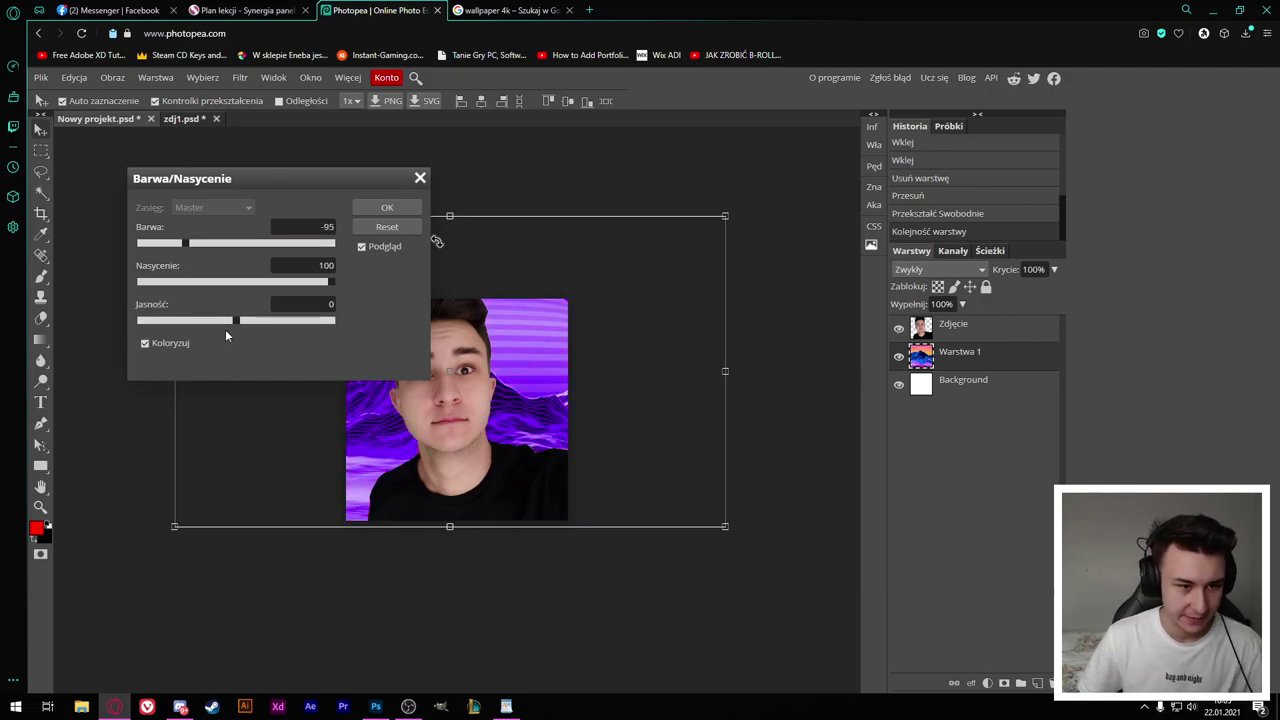
left_click_drag(236, 320, 175, 322)
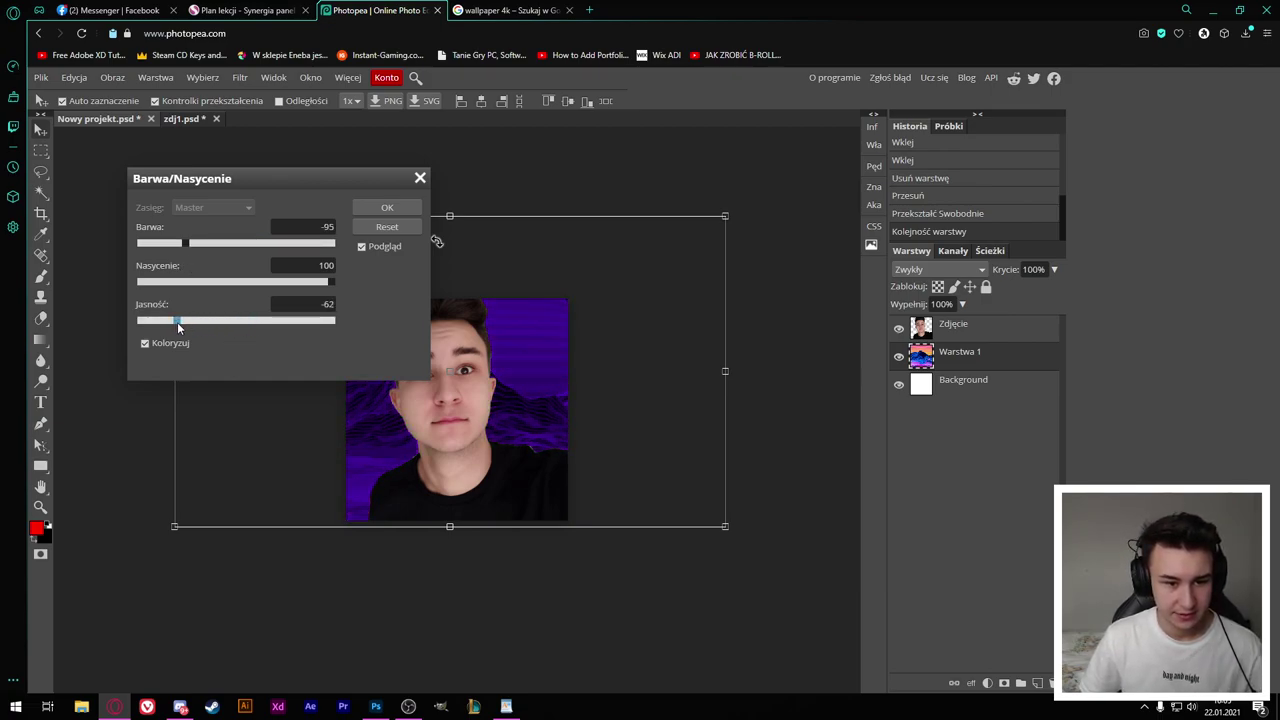
left_click(387, 207)
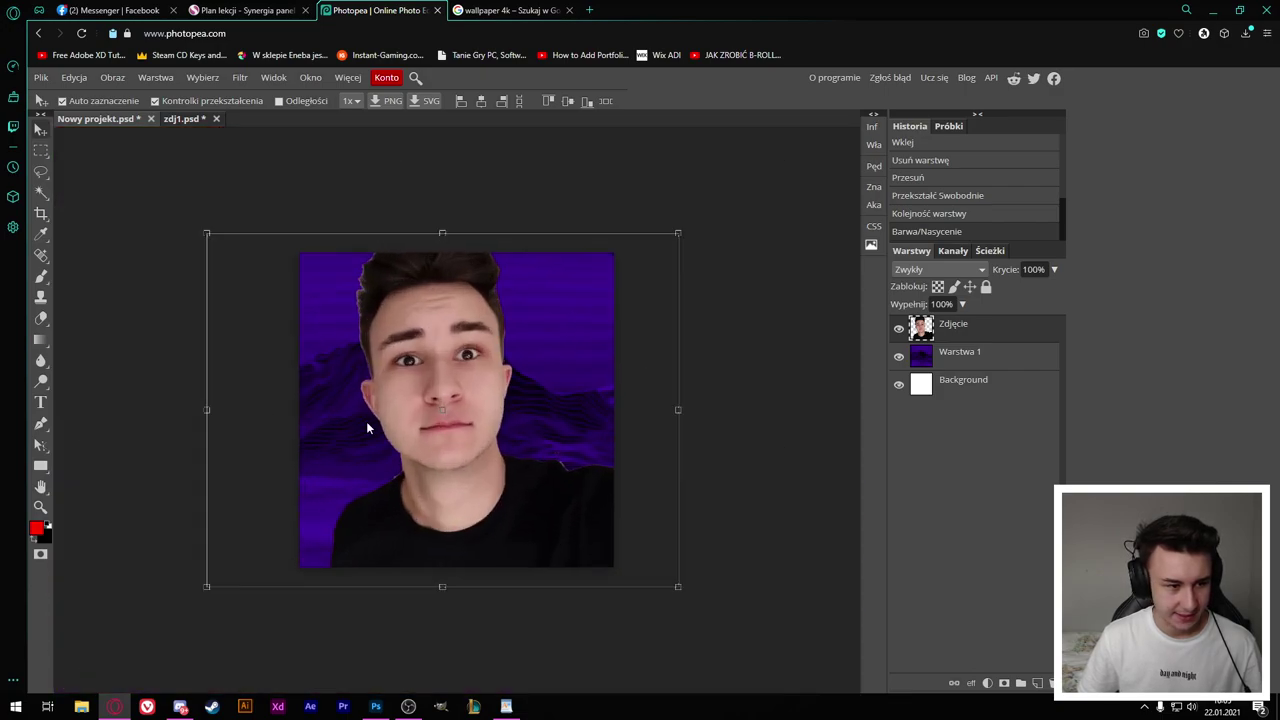
Step: Blur the portrait's face and hair edges with an enlarged Blur brush
scroll(366, 421, "up", 2)
left_click(40, 360)
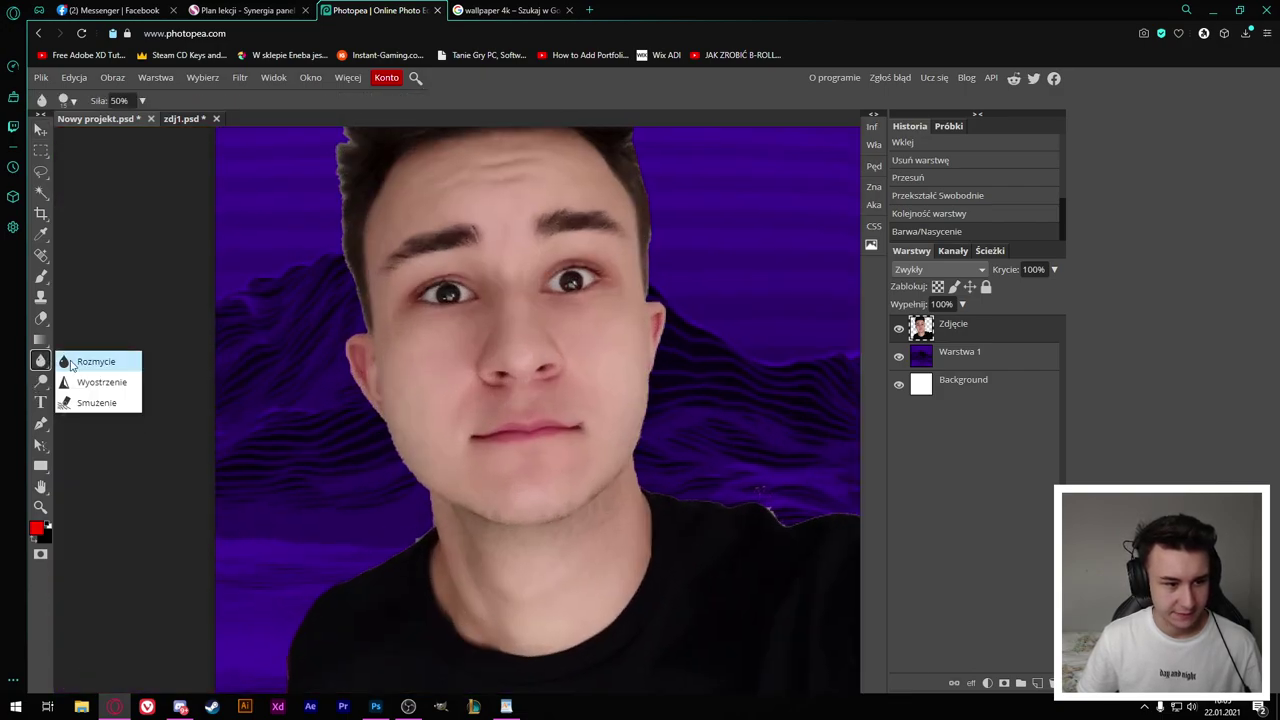
left_click(109, 369)
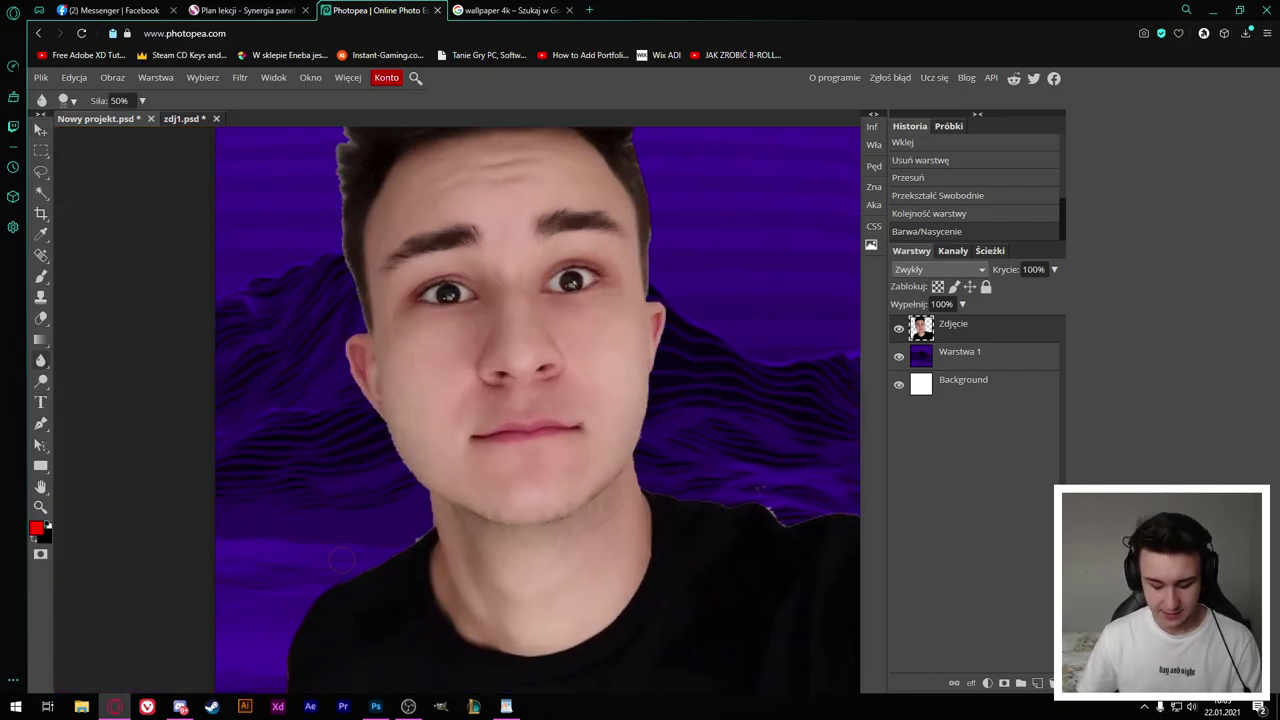
key("bracketright")
key("bracketright")
key("bracketright")
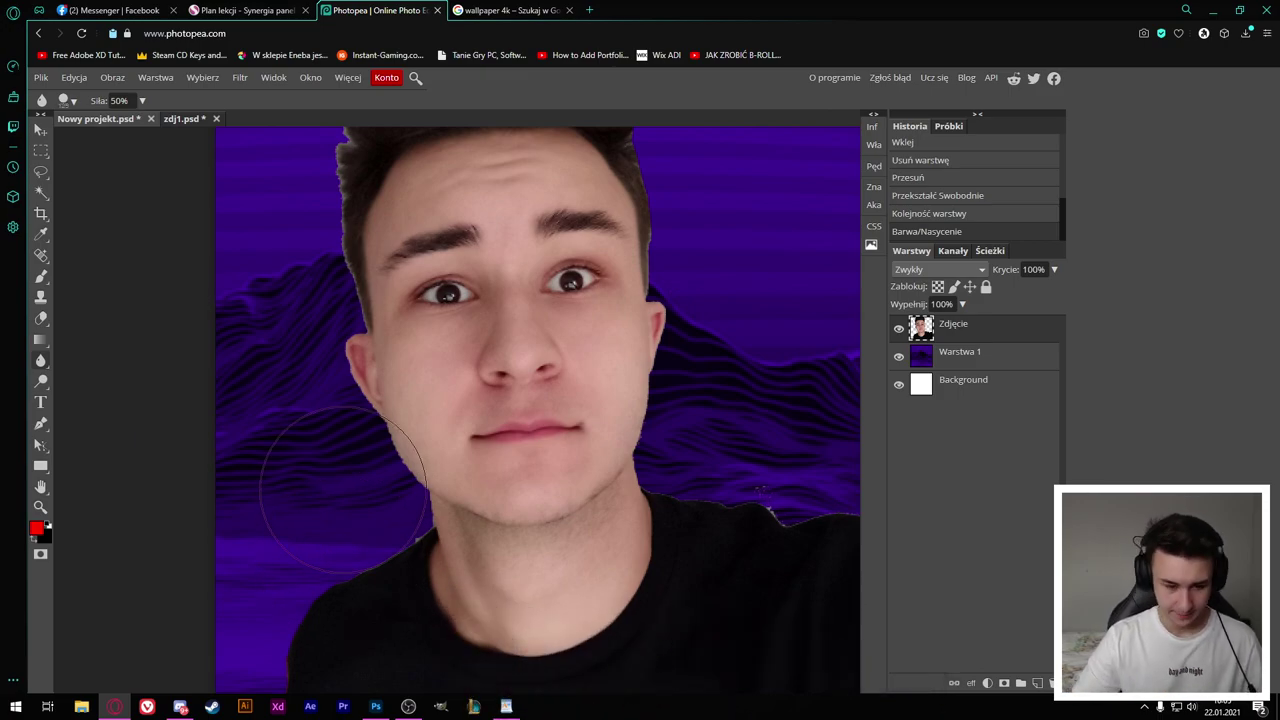
scroll(343, 490, "down", 2)
mouse_move(300, 545)
left_mouse_down()
mouse_move(330, 400)
mouse_move(360, 350)
left_mouse_up()
scroll(335, 351, "up", 4)
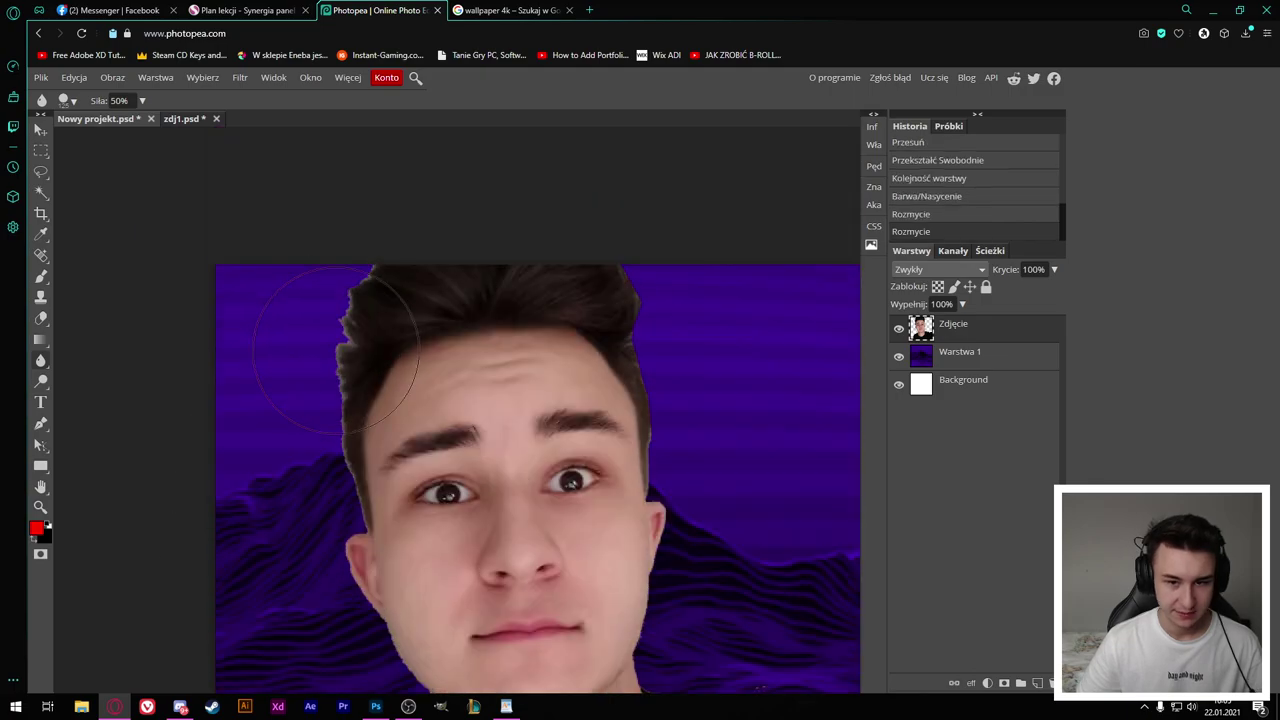
scroll(335, 351, "down", 3)
mouse_move(343, 560)
left_mouse_down()
mouse_move(271, 414)
mouse_move(293, 318)
left_mouse_up()
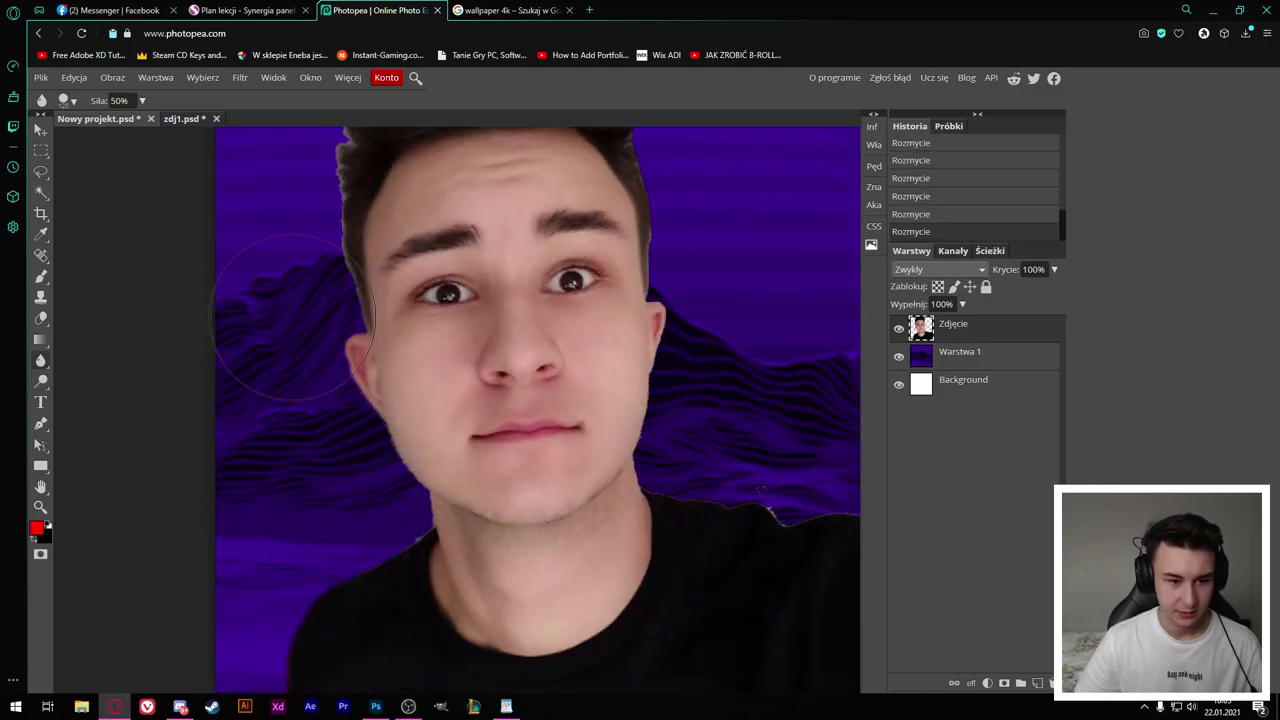
scroll(293, 318, "up", 3)
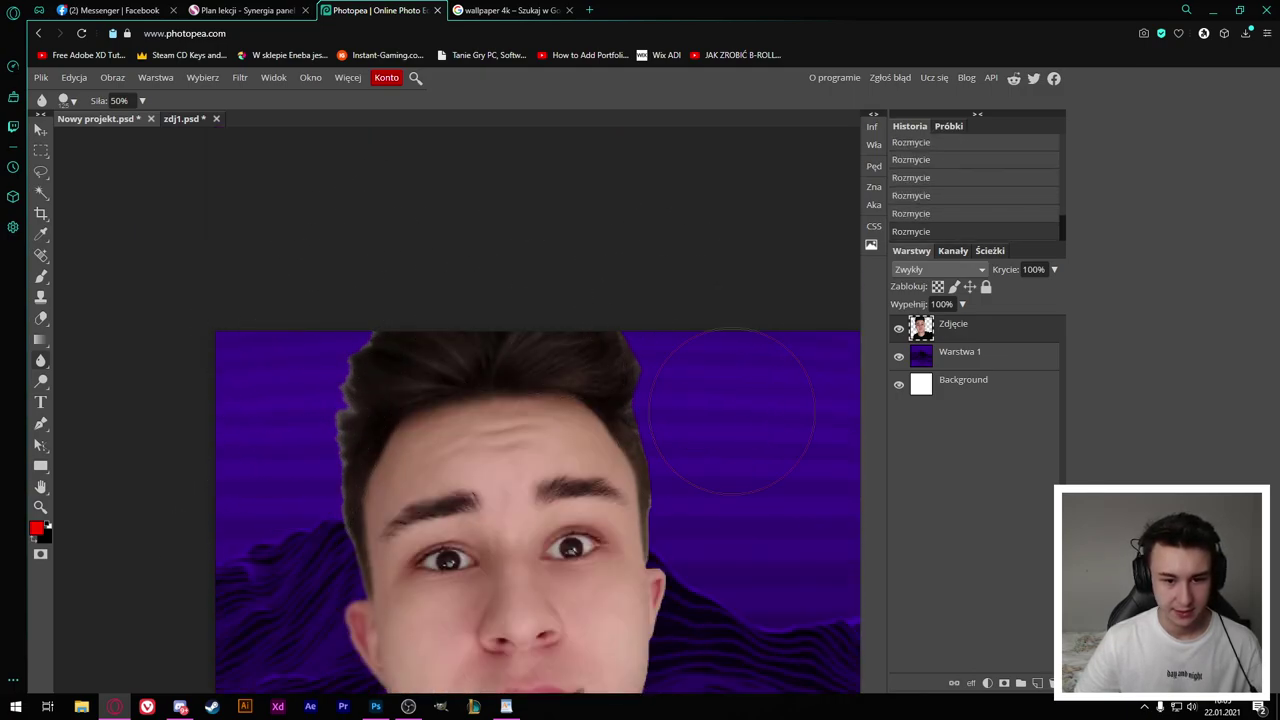
scroll(732, 410, "down", 3)
scroll(600, 430, "right", 2)
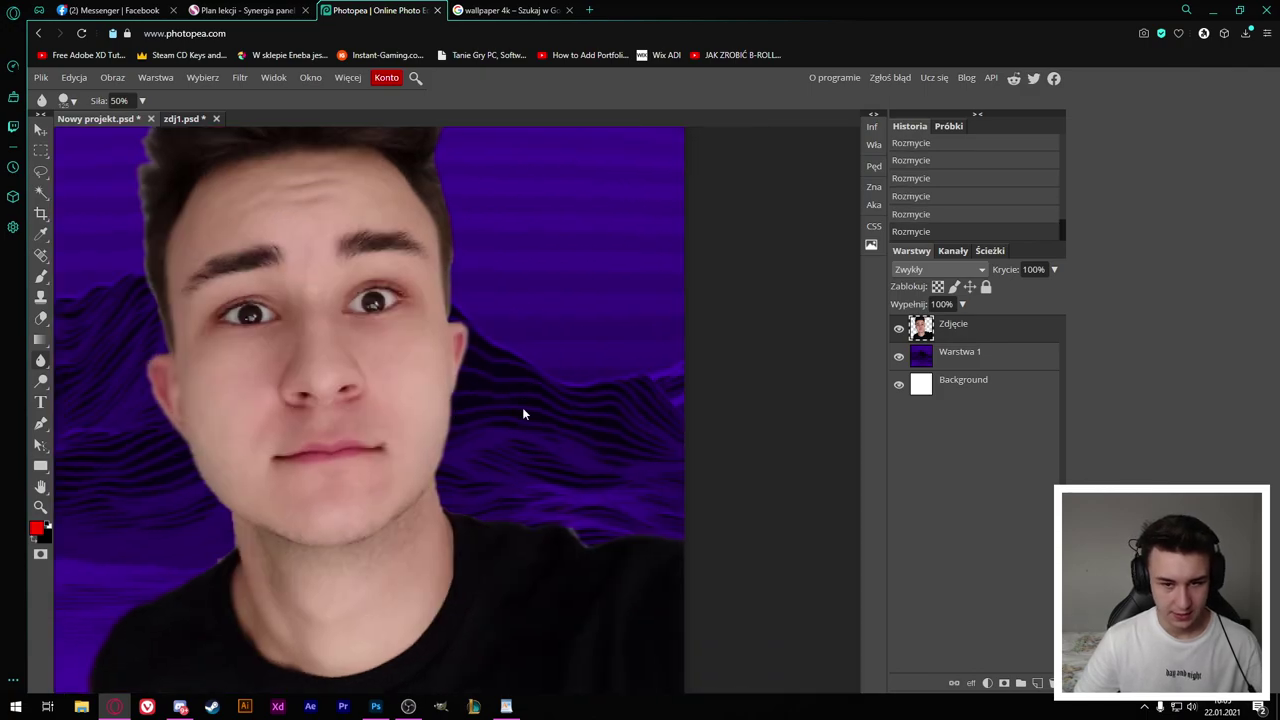
scroll(443, 400, "right", 2)
scroll(420, 306, "down", 3)
Step: Try tilting the photo with Free Transform, then cancel the rotation
key("ctrl+t")
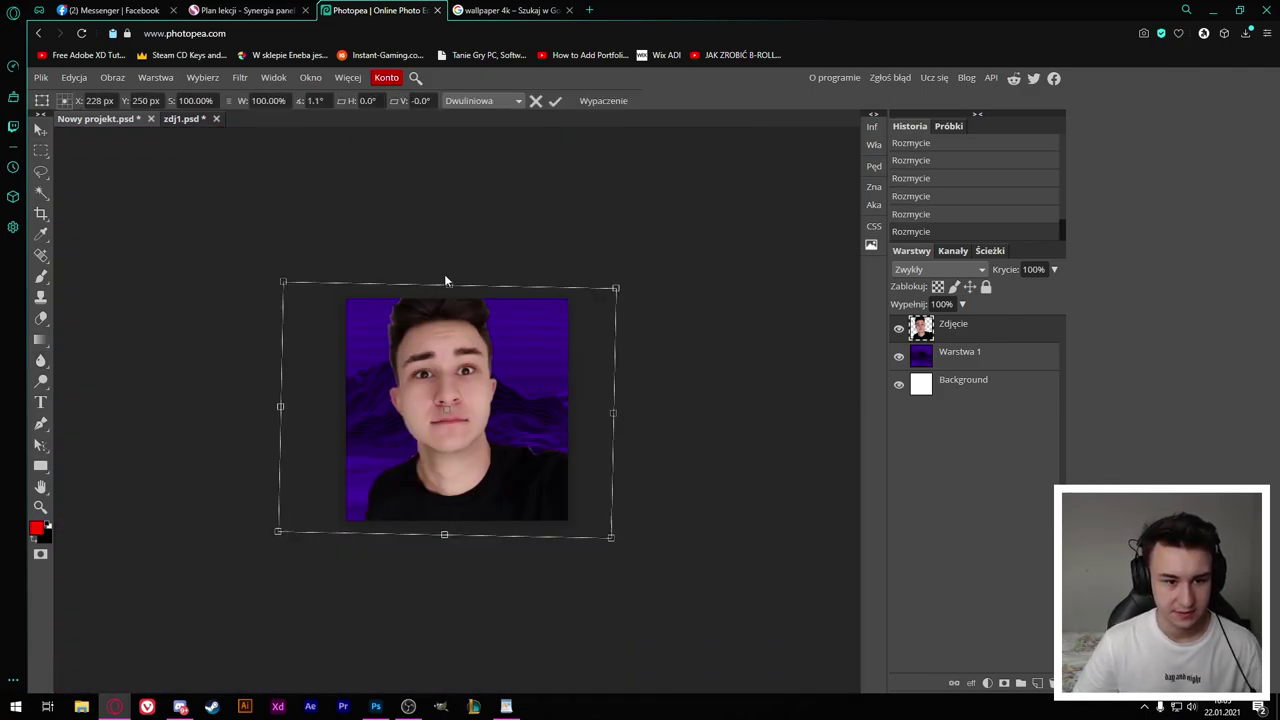
left_click_drag(446, 281, 467, 377)
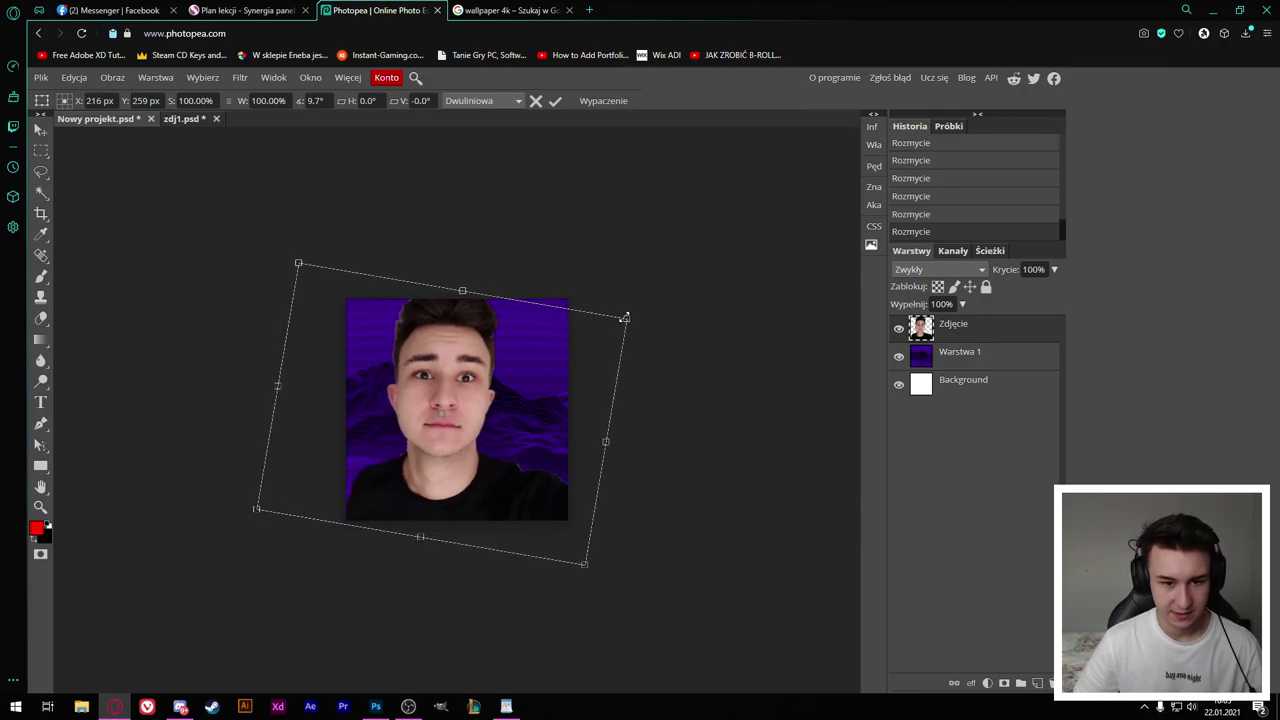
left_click_drag(624, 317, 634, 319)
key("Escape")
Step: Add a fully opaque drop shadow with Zwykły blending to the Zdjęcie layer
double_click(1006, 327)
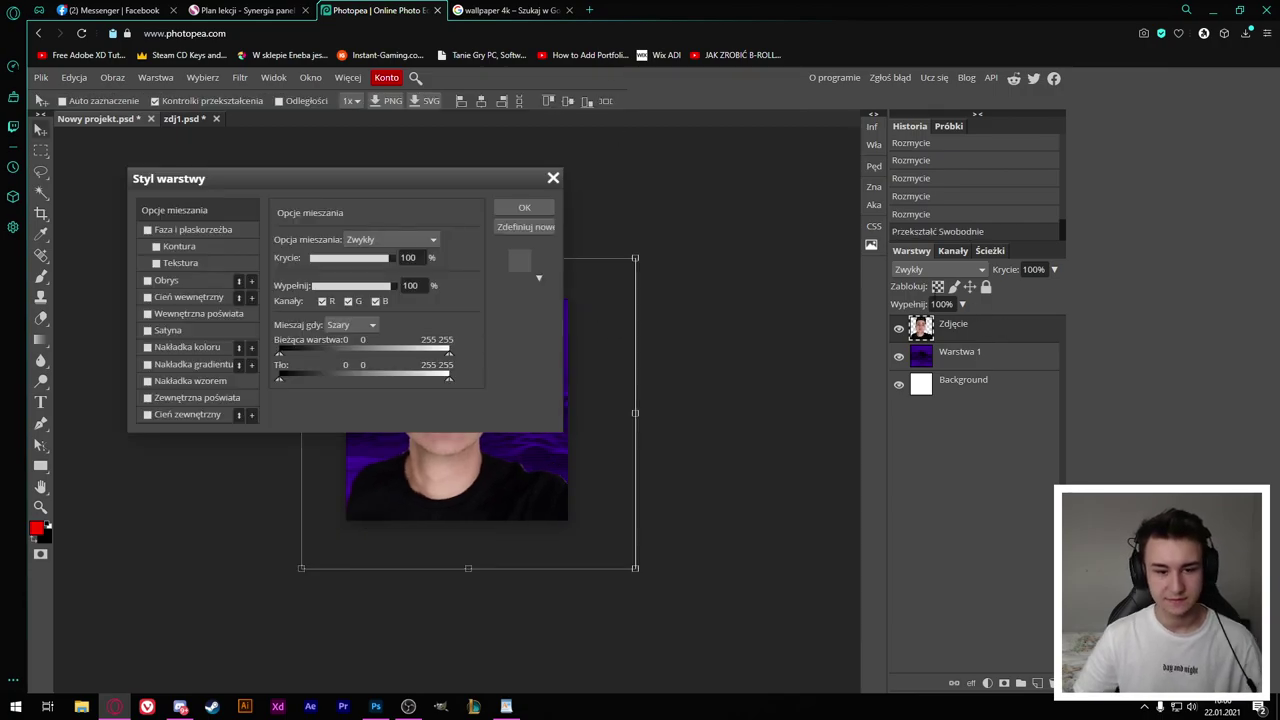
left_click_drag(329, 185, 865, 175)
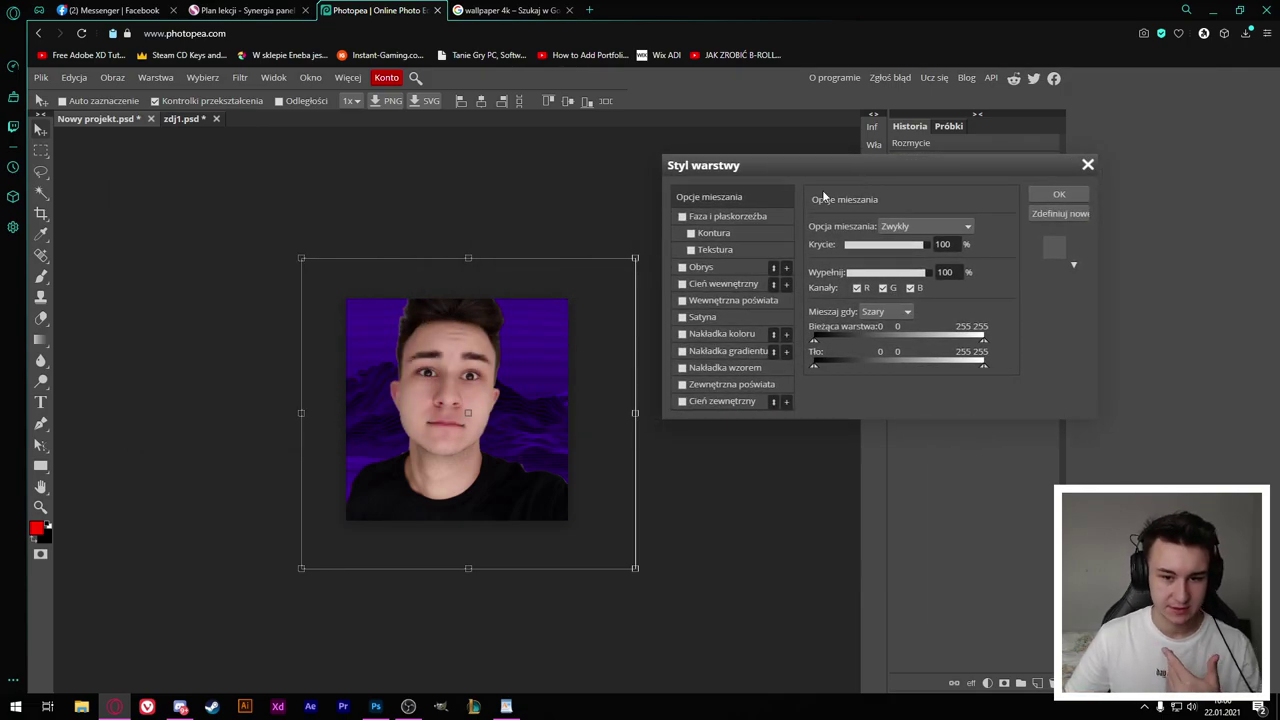
left_click(708, 402)
left_click(722, 401)
left_click_drag(858, 309, 852, 329)
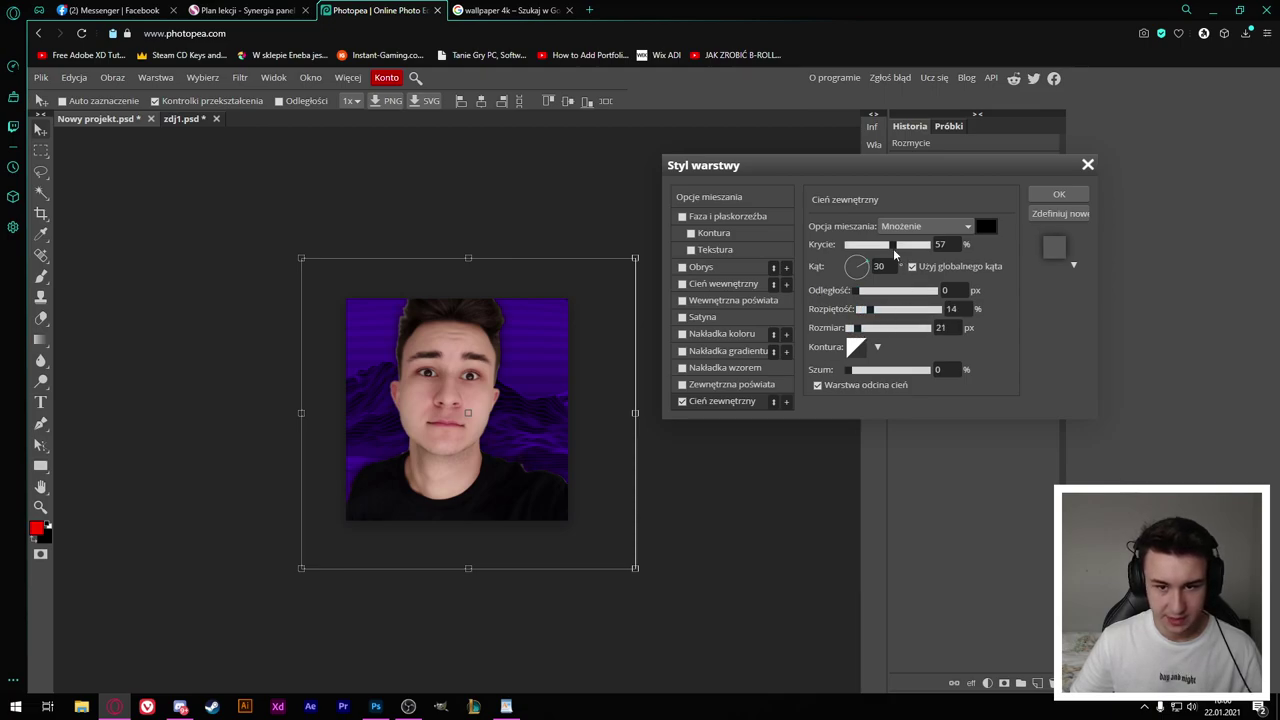
left_click_drag(892, 244, 972, 244)
left_click(930, 226)
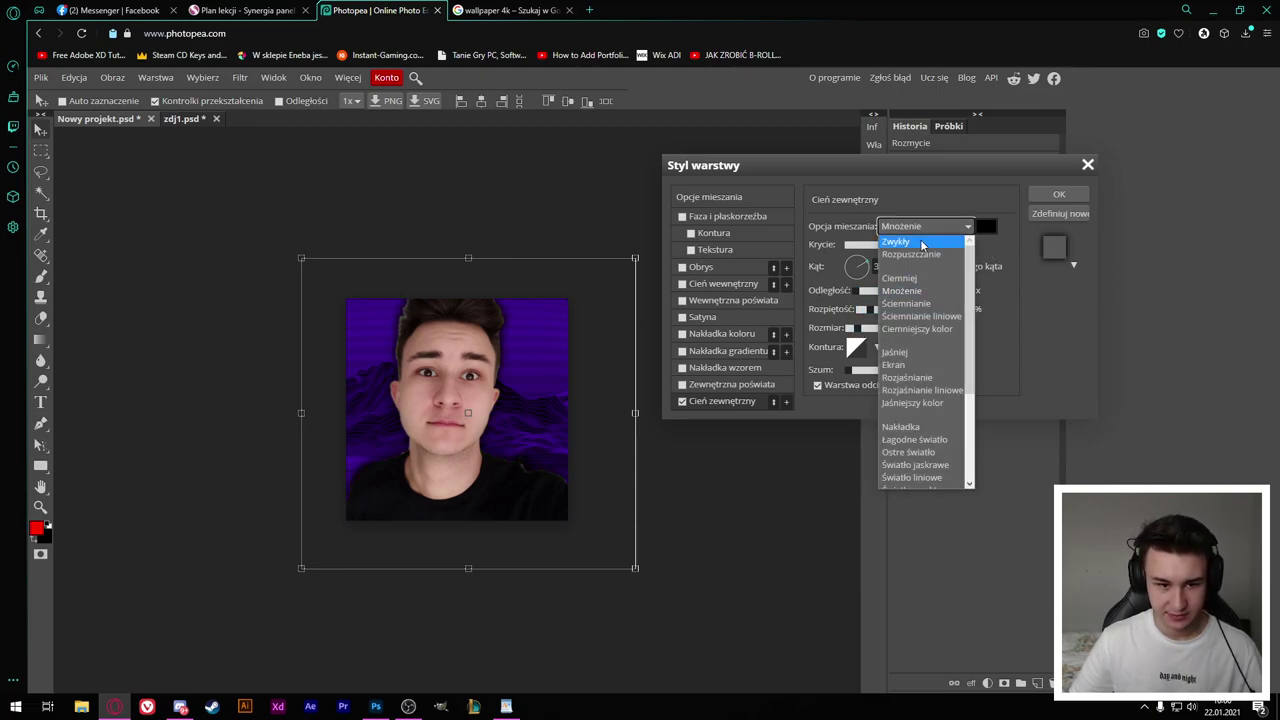
left_click(915, 242)
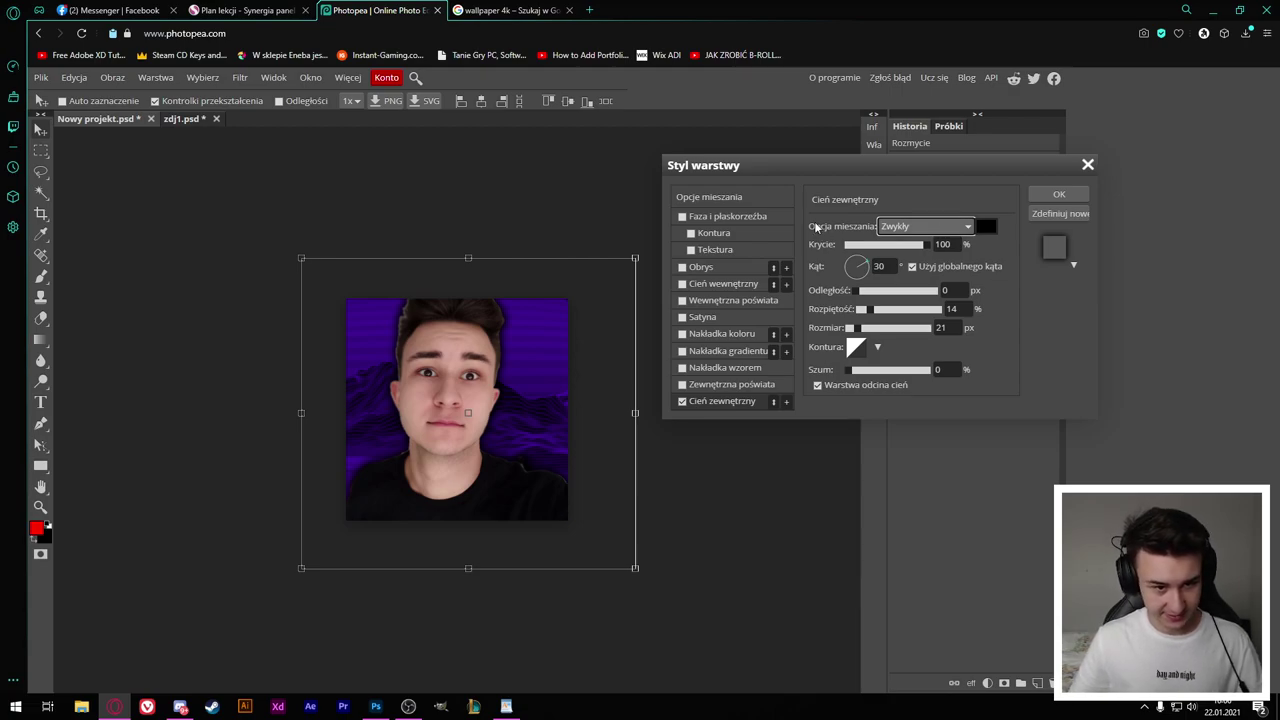
Step: Enable a white inner shadow, trying Ekran then settling on Nakładka blending
left_click(683, 285)
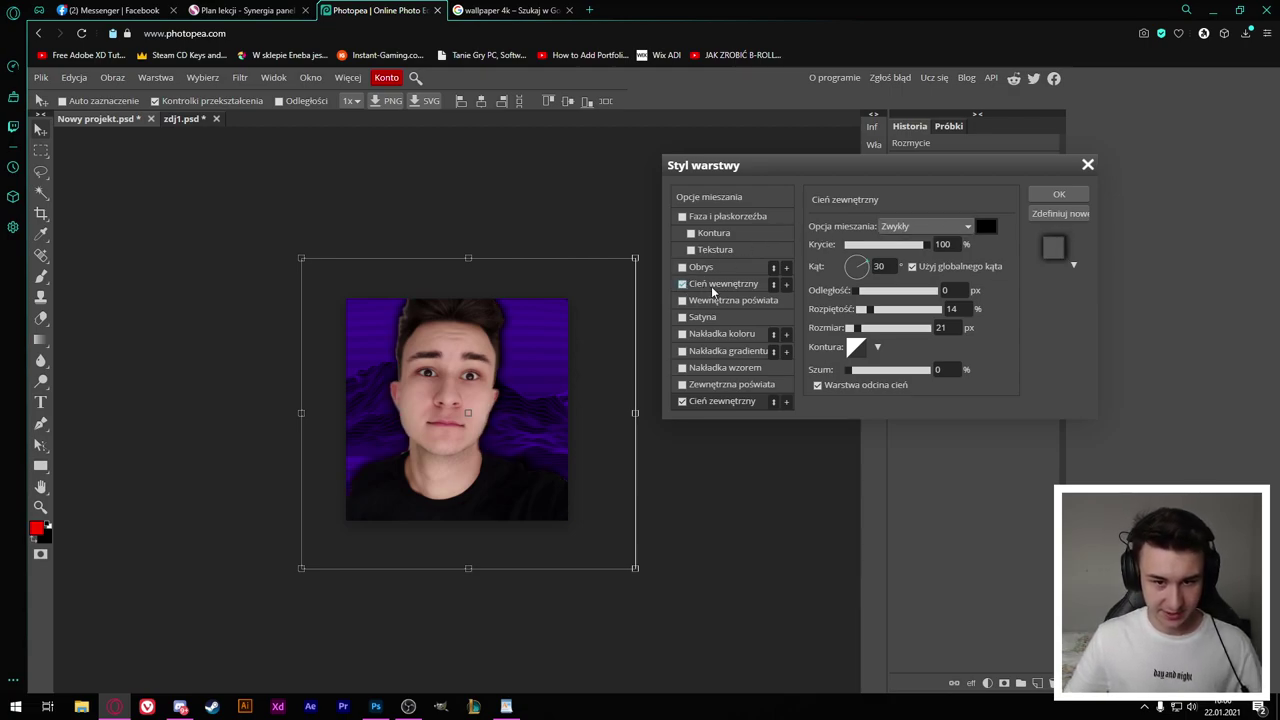
left_click(713, 287)
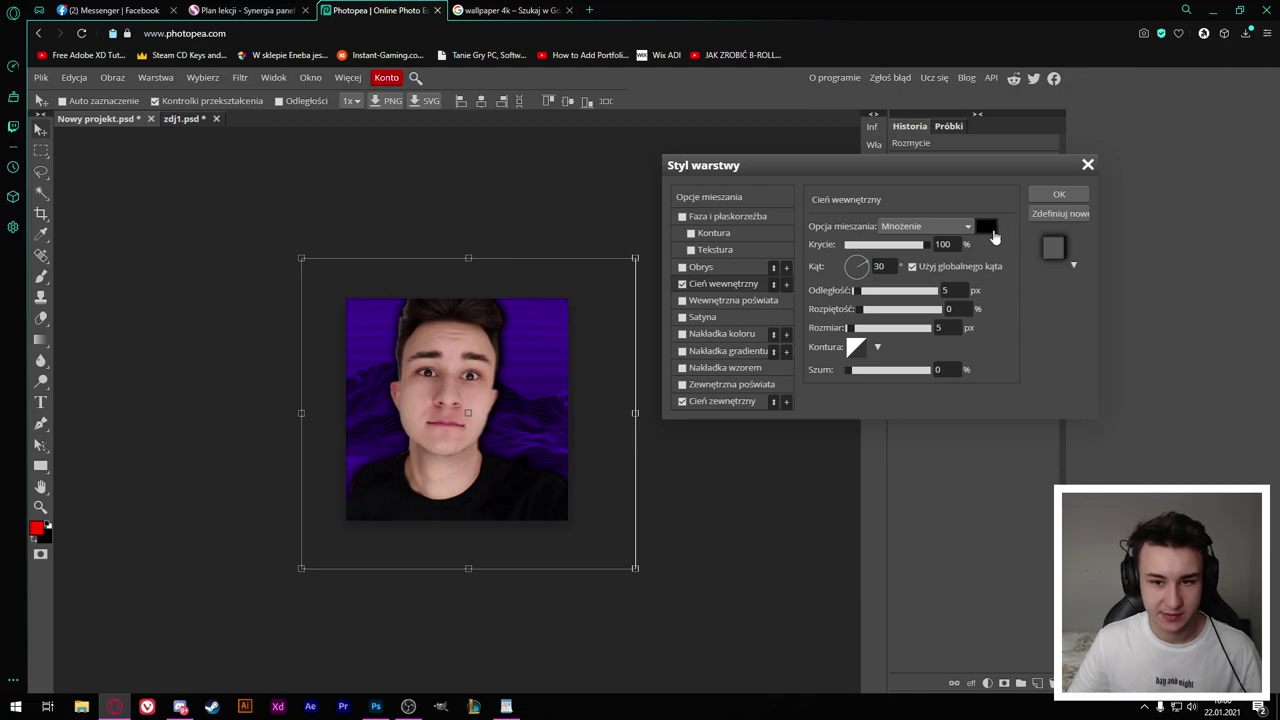
left_click(986, 227)
left_click_drag(314, 346, 240, 296)
left_click(540, 456)
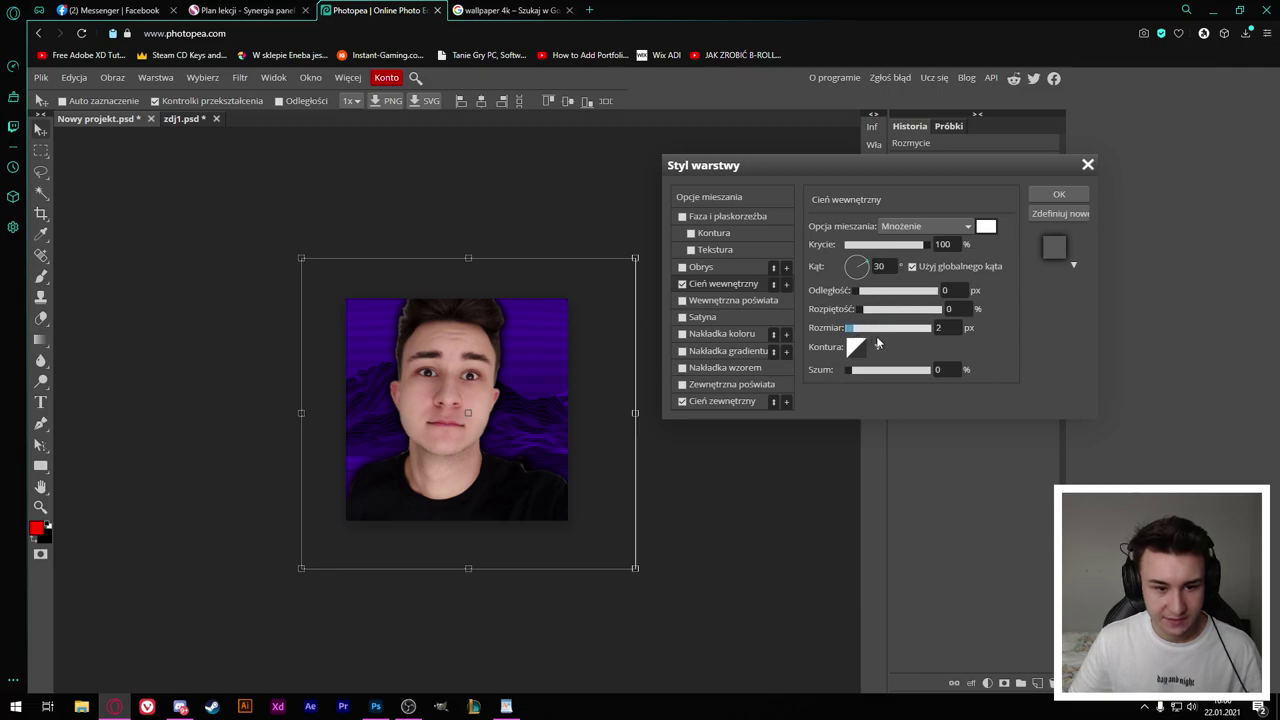
left_click_drag(878, 343, 858, 334)
left_click(925, 226)
left_click(906, 358)
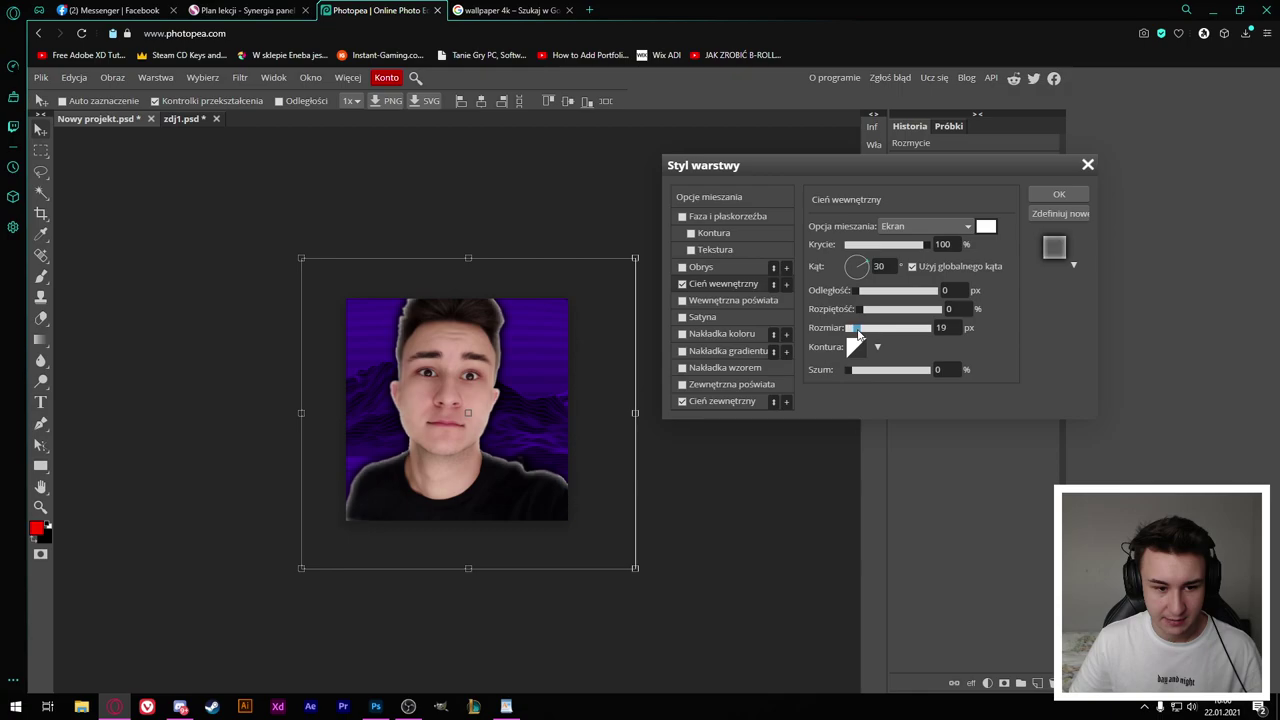
left_click(910, 228)
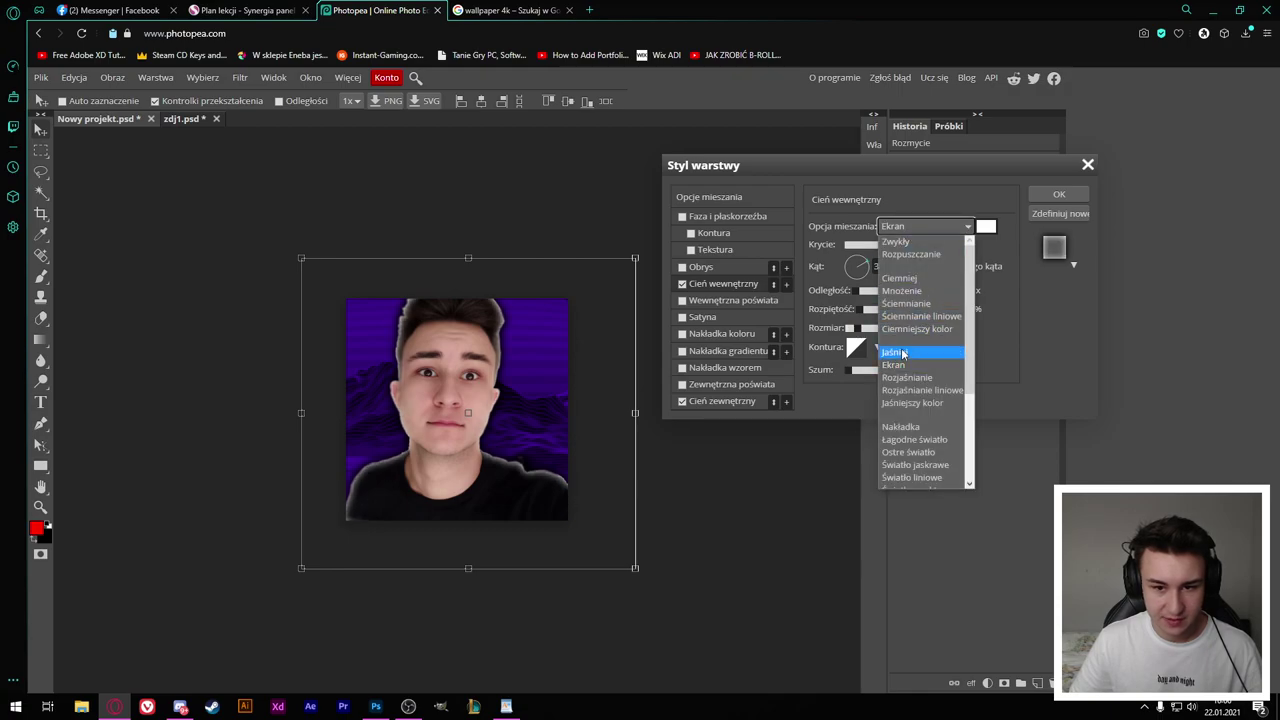
left_click(917, 430)
Step: Make the inner shadow dark grey, 39 px size, 36% spread, and apply the style
mouse_move(861, 330)
left_mouse_down()
mouse_move(879, 343)
mouse_move(857, 336)
left_mouse_up()
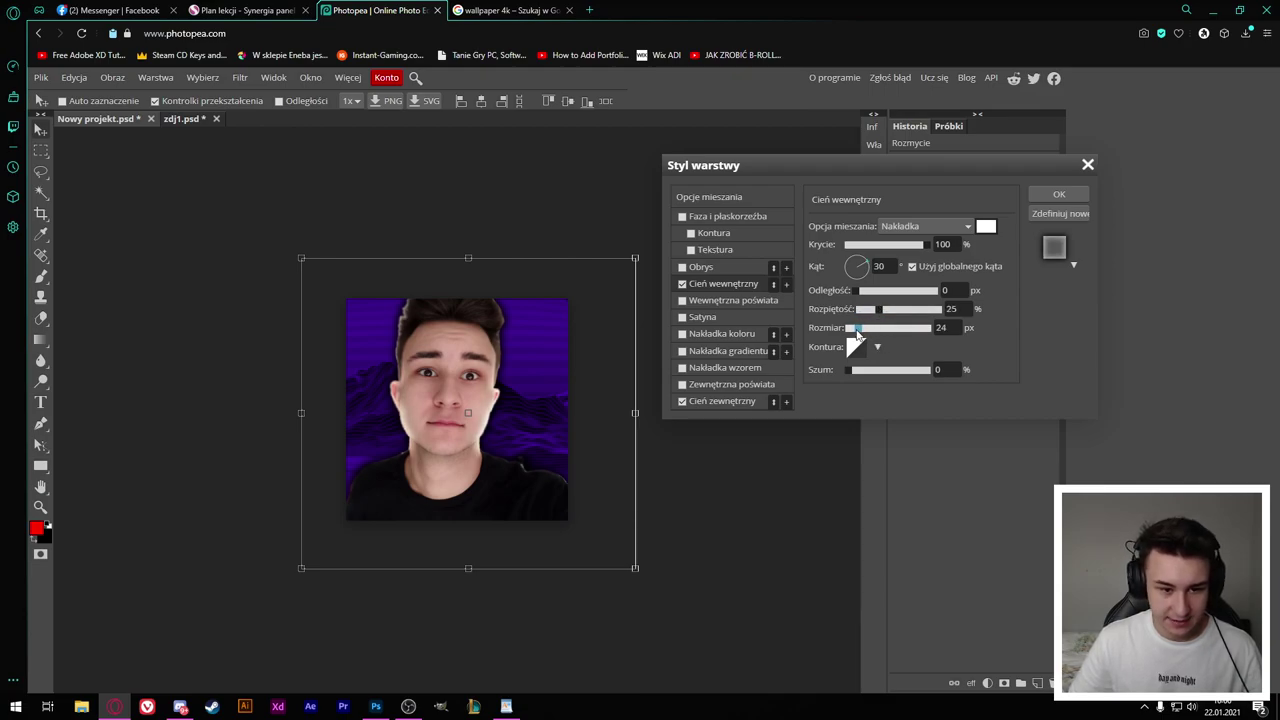
left_click(985, 238)
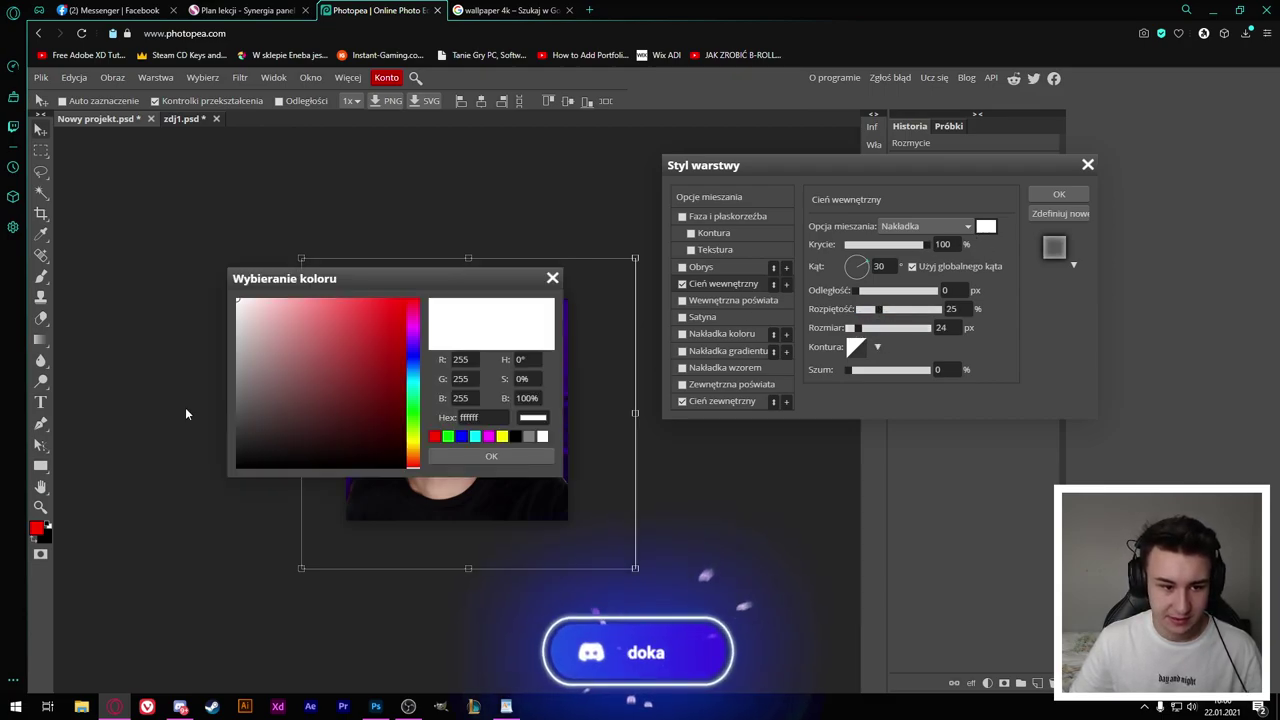
left_click(237, 407)
left_click(491, 456)
left_click_drag(851, 328, 866, 328)
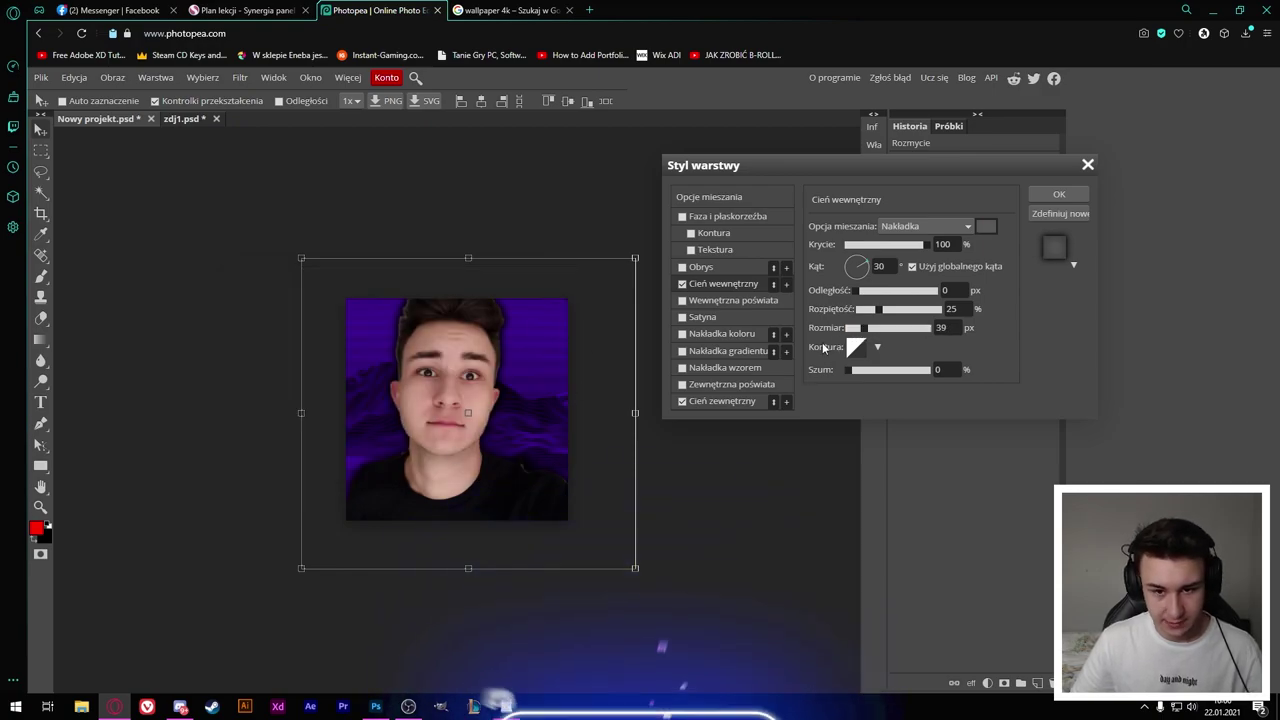
left_click_drag(858, 309, 890, 322)
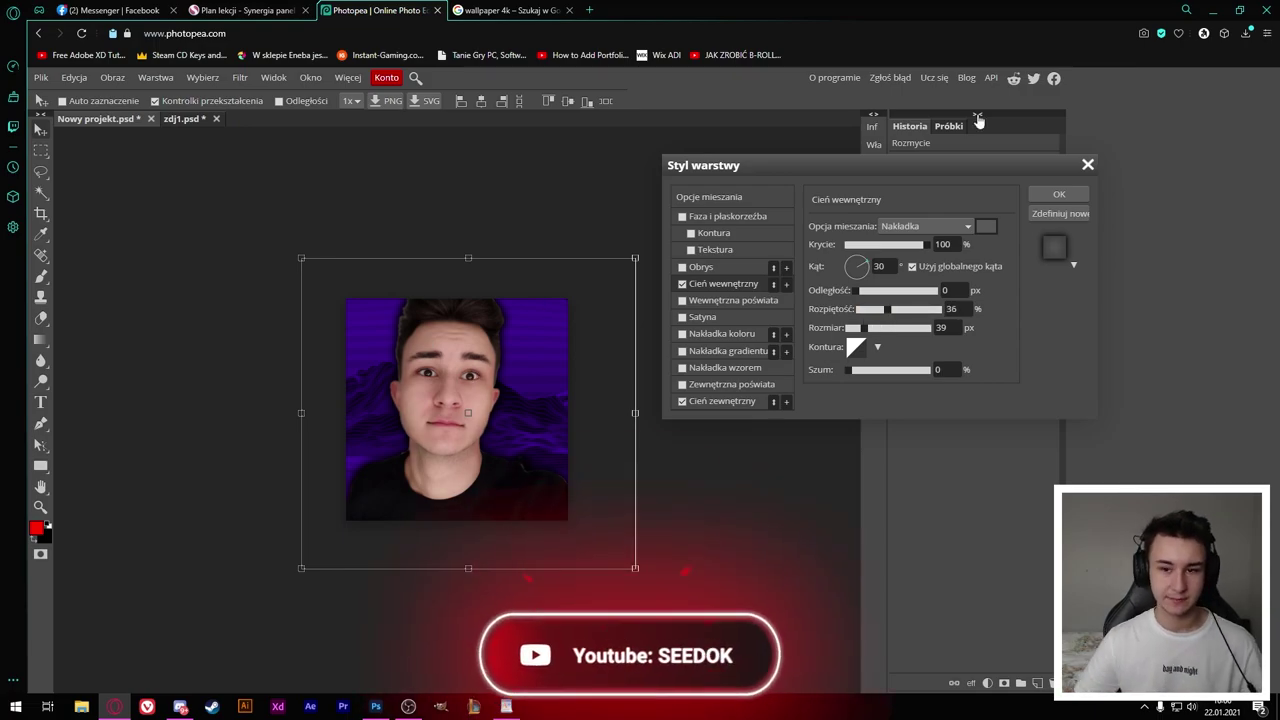
left_click(1059, 194)
key("ctrl+u")
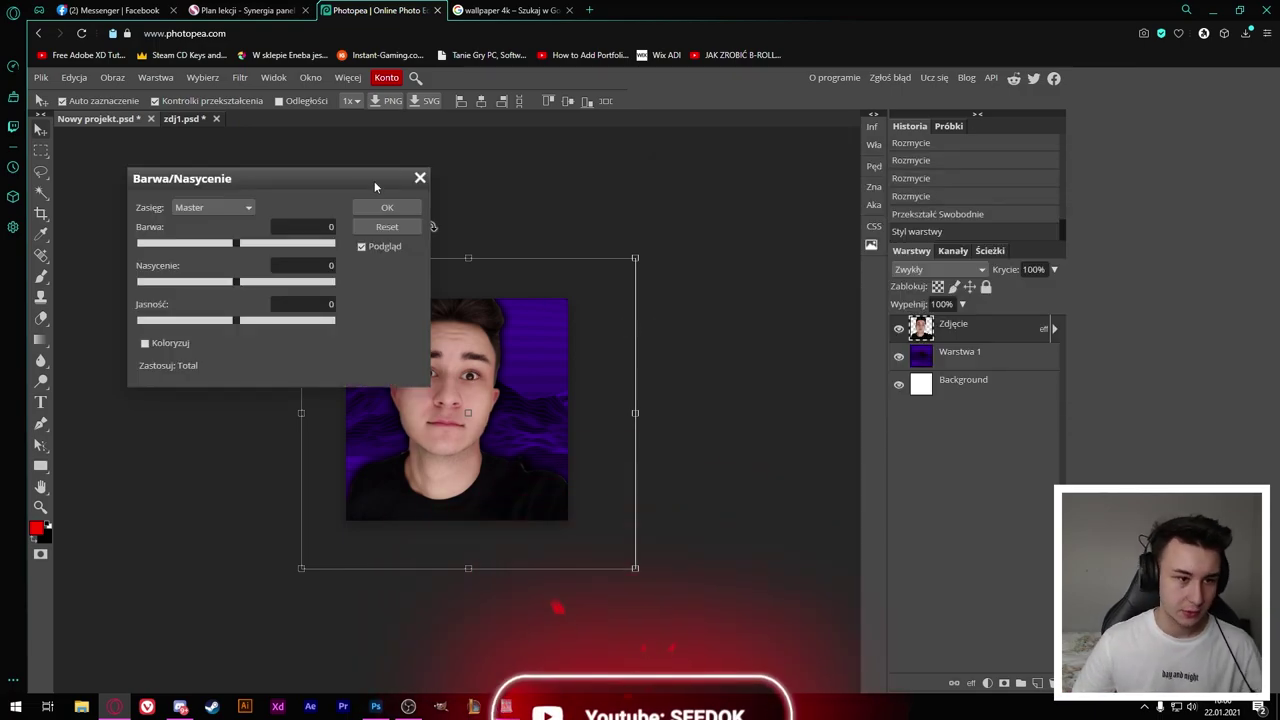
Step: Raise the photo's Hue/Saturation to saturation 24 and lightness 5
left_click_drag(232, 321, 240, 326)
left_click_drag(236, 282, 257, 291)
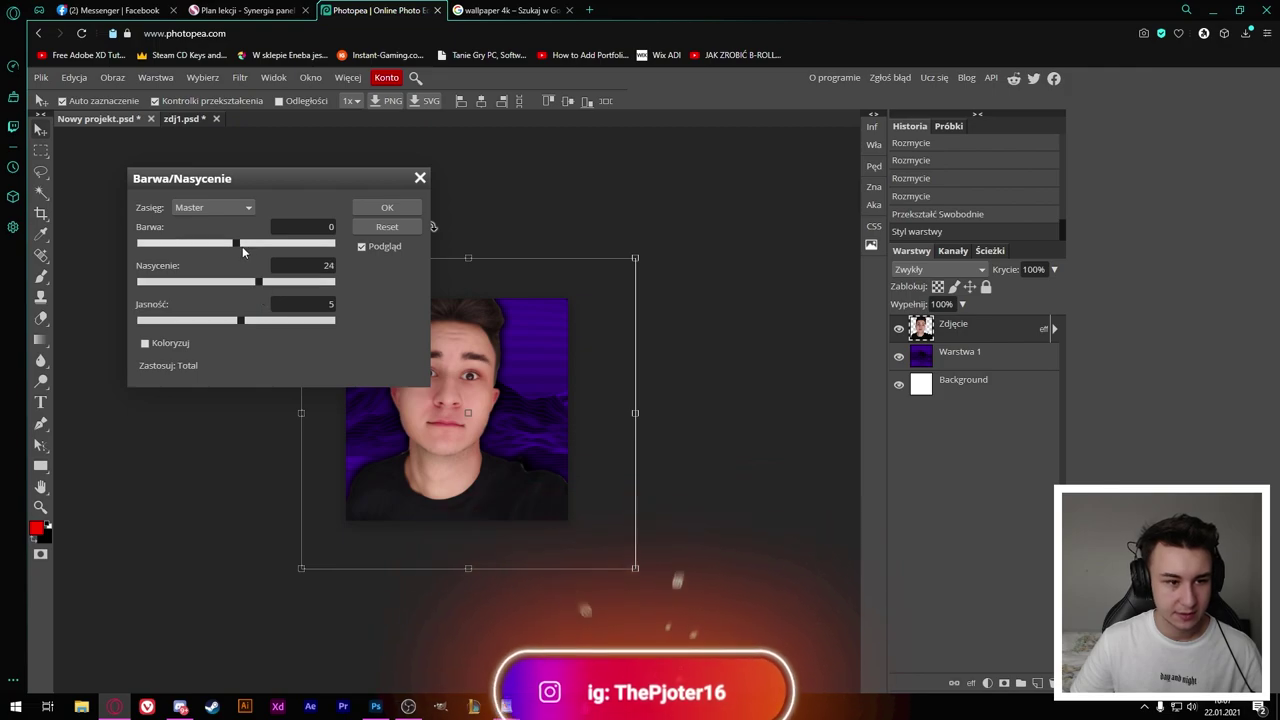
left_click(387, 207)
Step: Apply a subtle Oil Paint filter with 0.2 px radius and lowered cleanliness, scale and shine
left_click(240, 77)
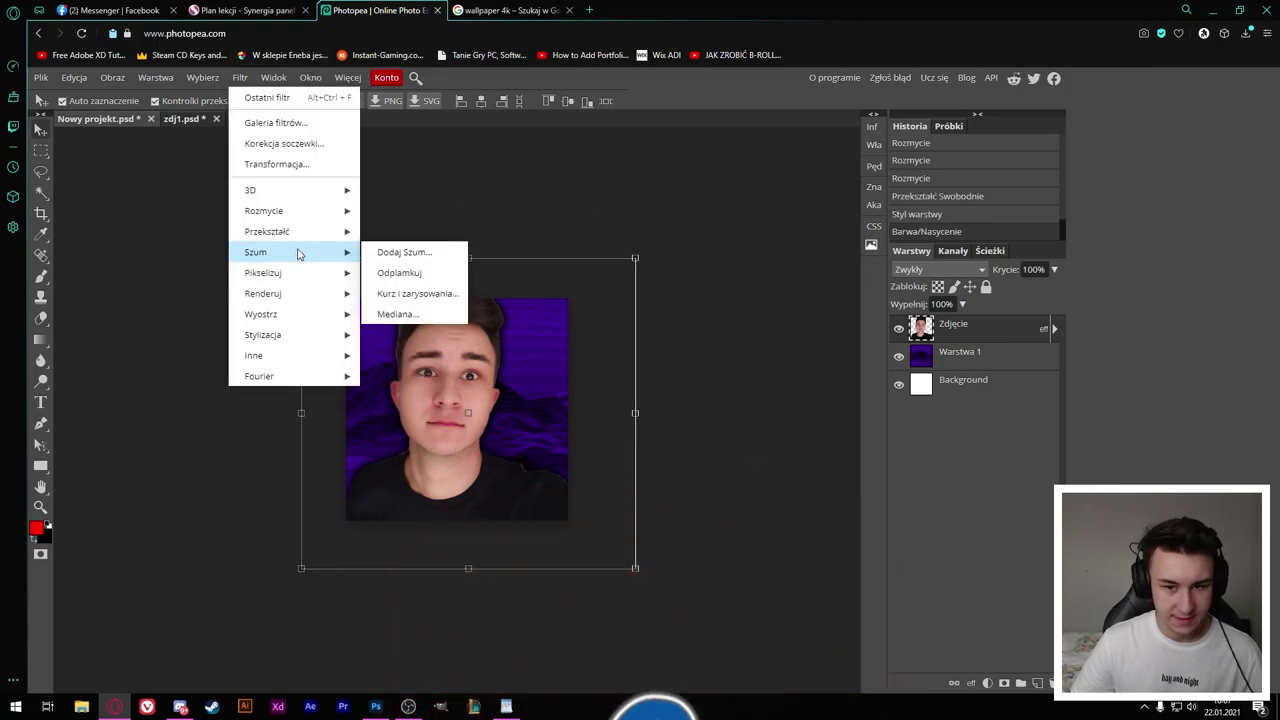
left_click(411, 396)
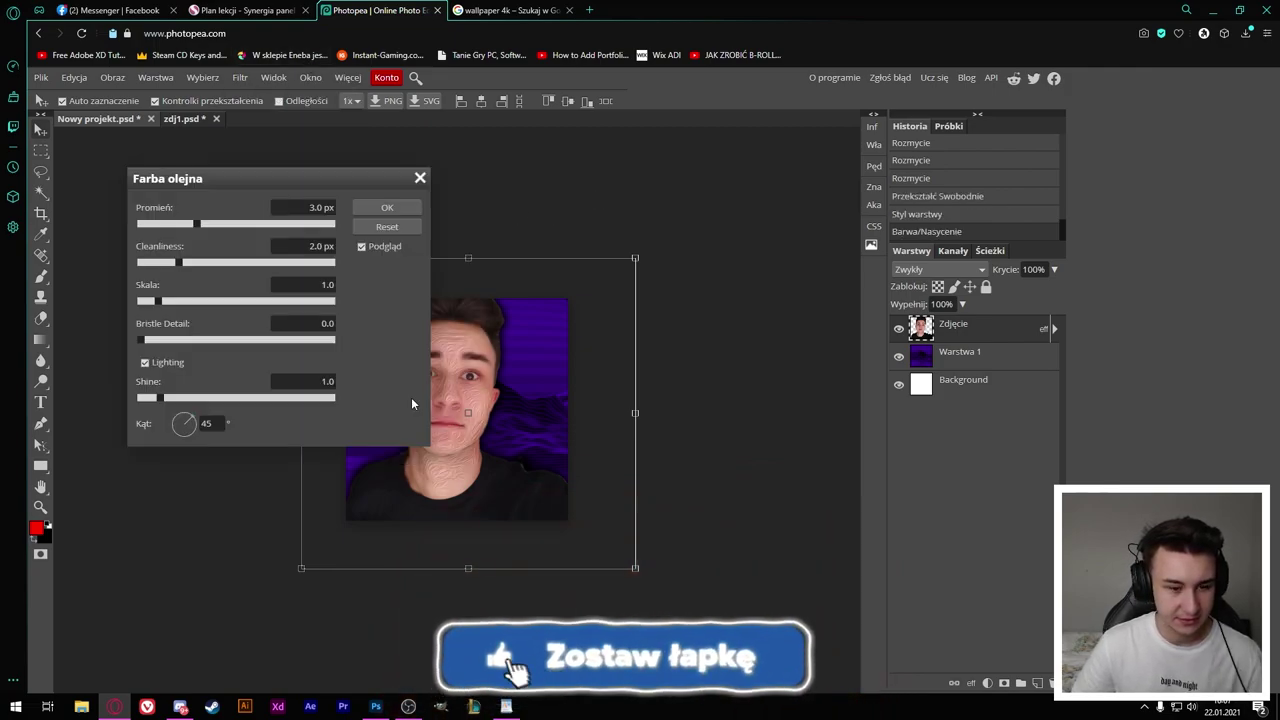
left_click_drag(320, 180, 252, 123)
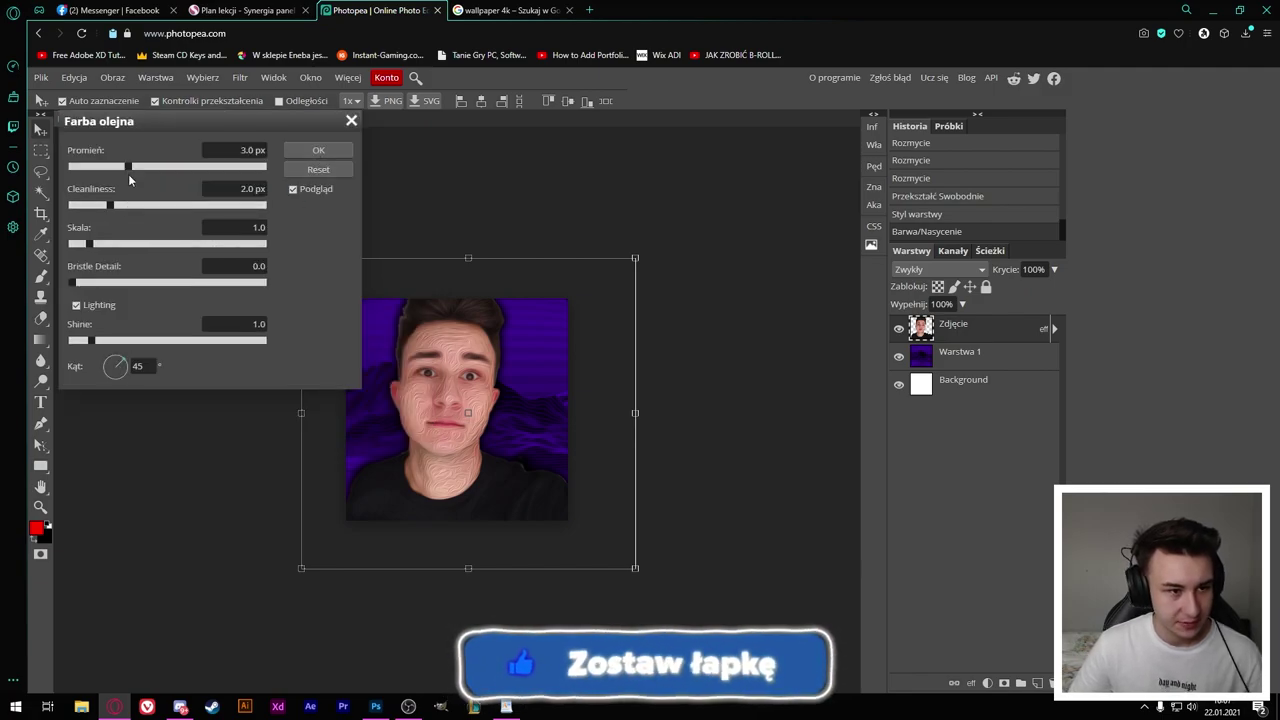
mouse_move(114, 167)
left_mouse_down()
mouse_move(72, 167)
mouse_move(68, 243)
left_mouse_up()
mouse_move(92, 340)
left_mouse_down()
mouse_move(66, 341)
mouse_move(74, 355)
left_mouse_up()
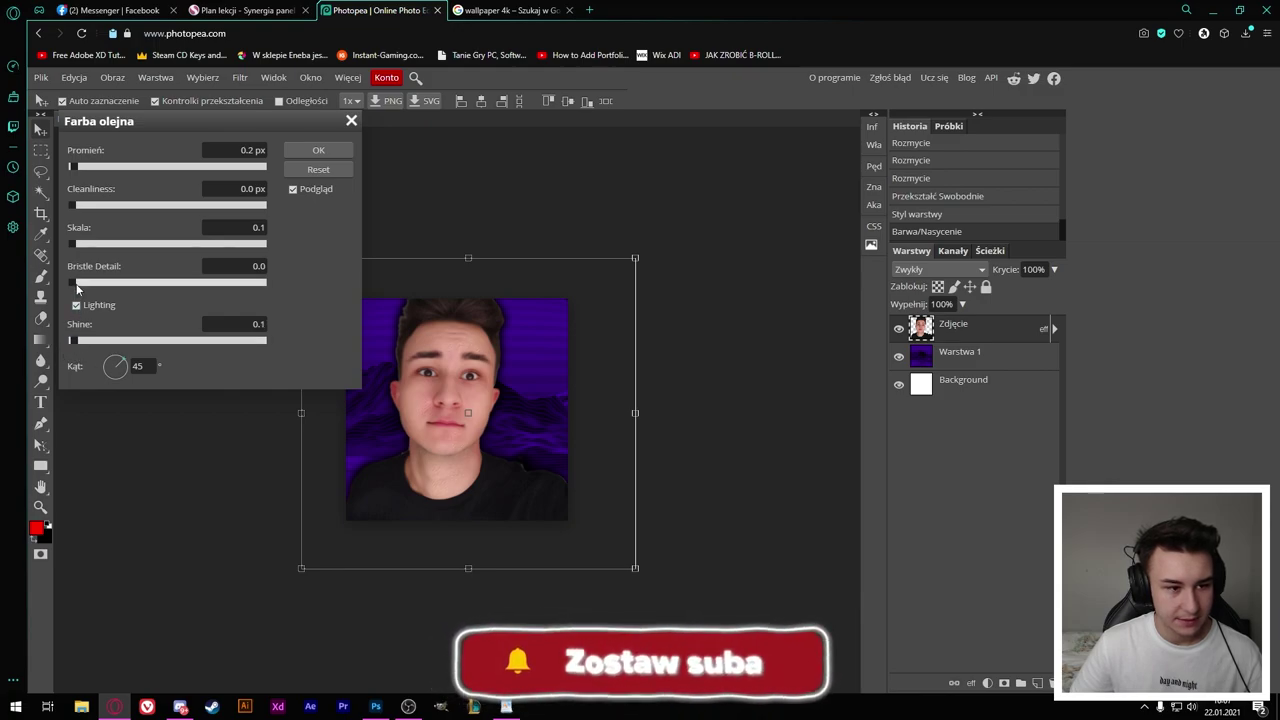
left_click(337, 147)
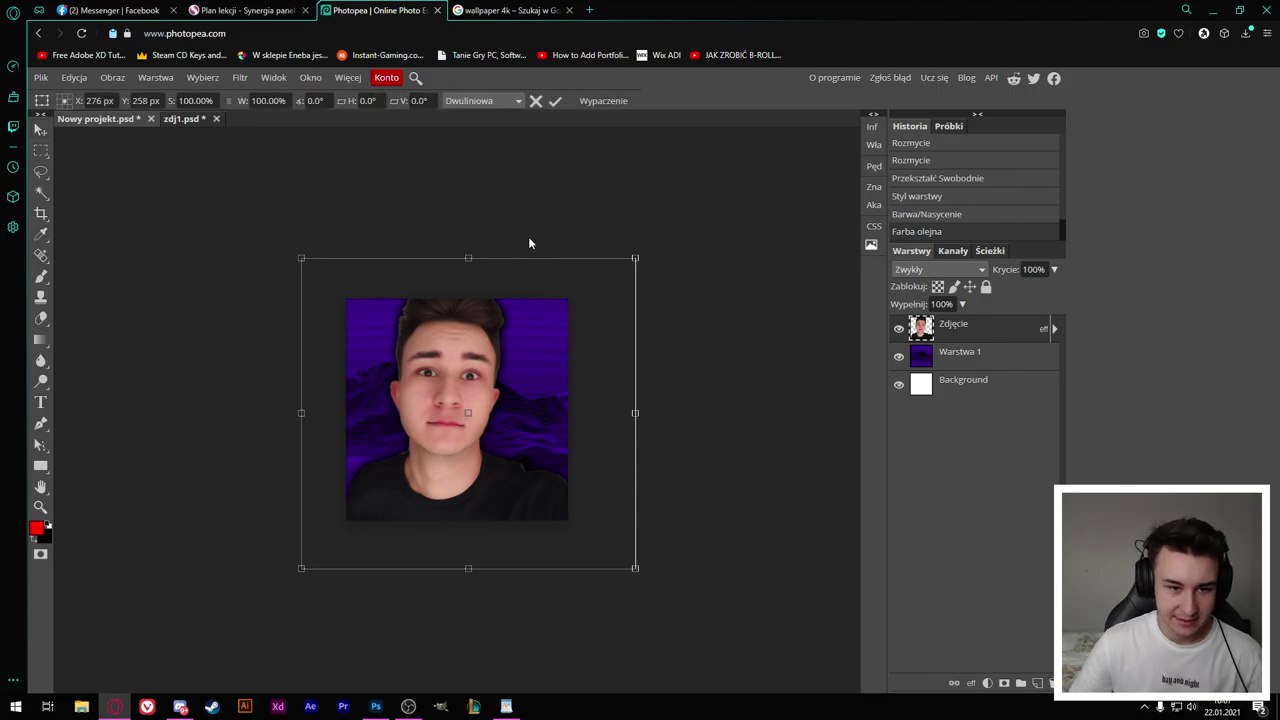
Step: Tilt the cut-out photo slightly and shift it down and right
left_click_drag(528, 243, 508, 248)
left_click_drag(449, 405, 454, 416)
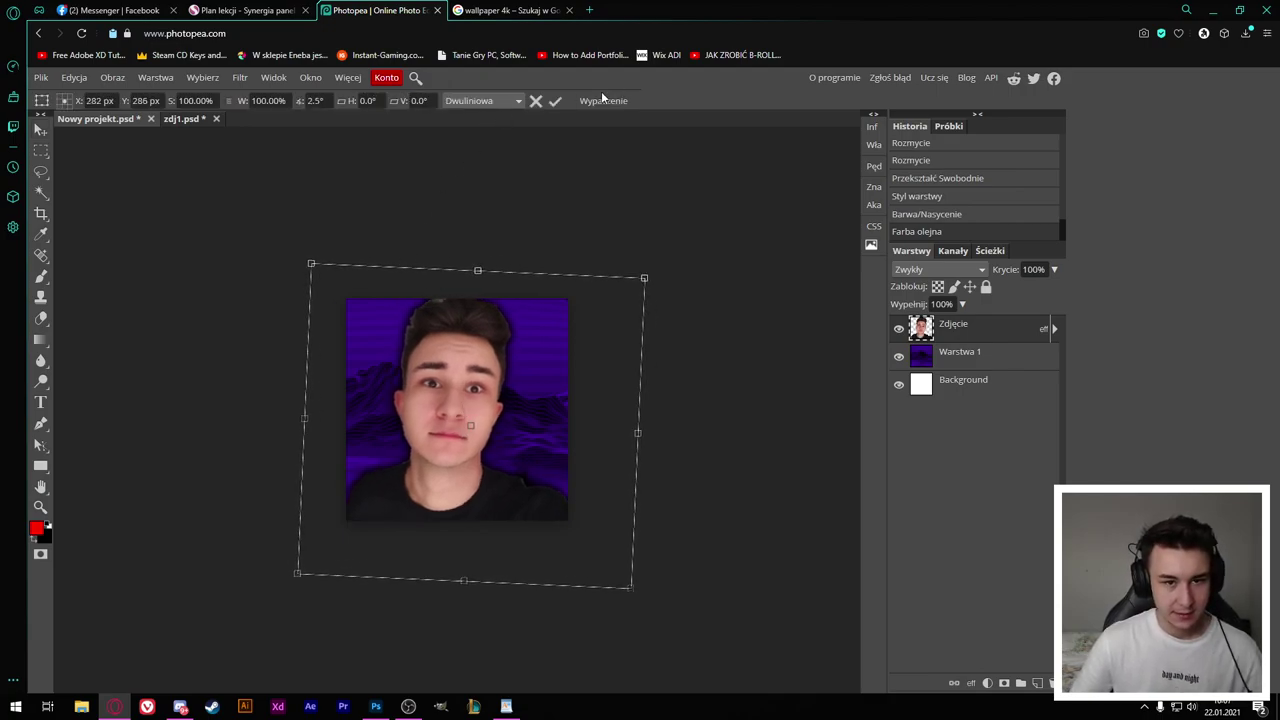
left_click(556, 102)
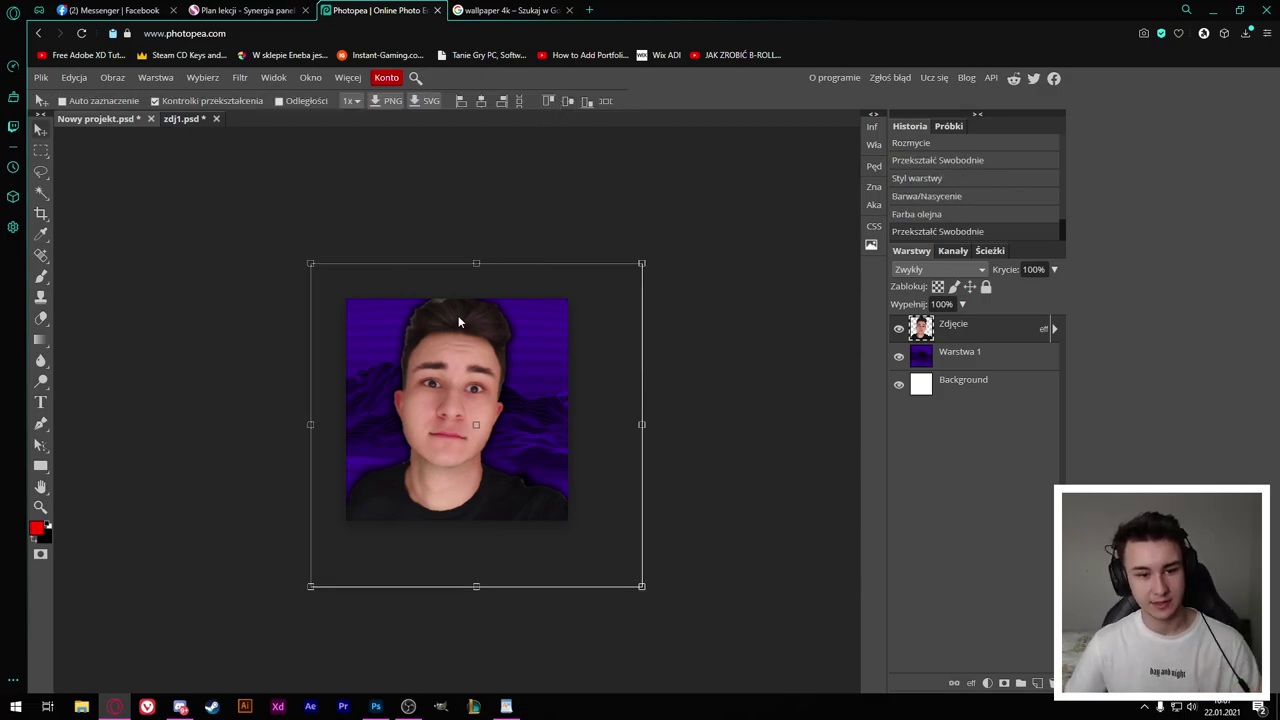
Step: Search 'heaters font' and download the Heaters font archive from dafont.com
left_click(463, 12)
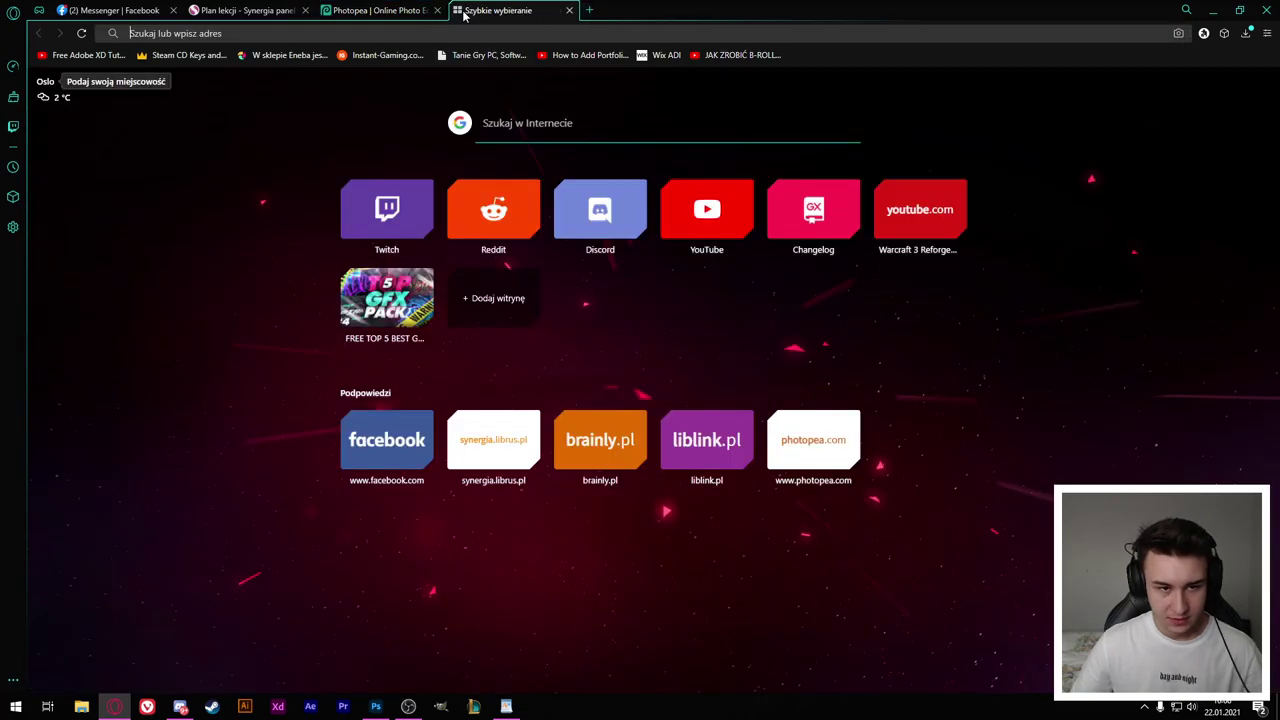
type("heaters ")
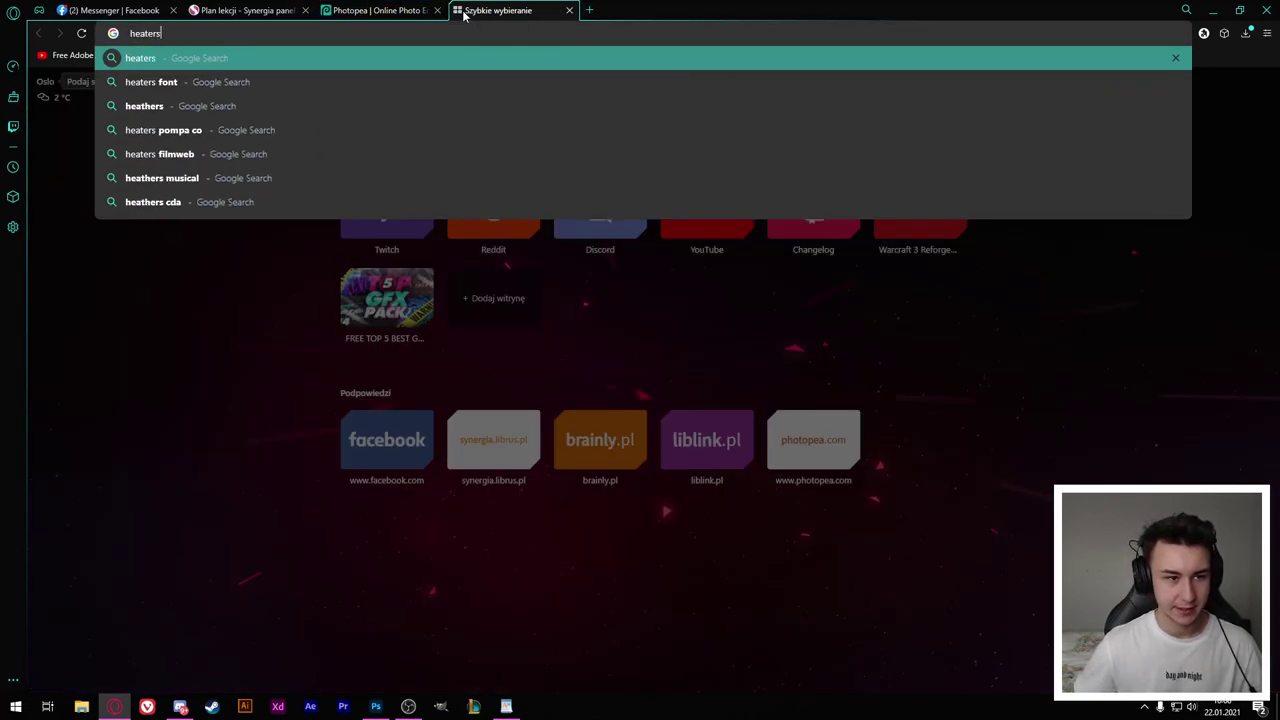
type("font")
key("Return")
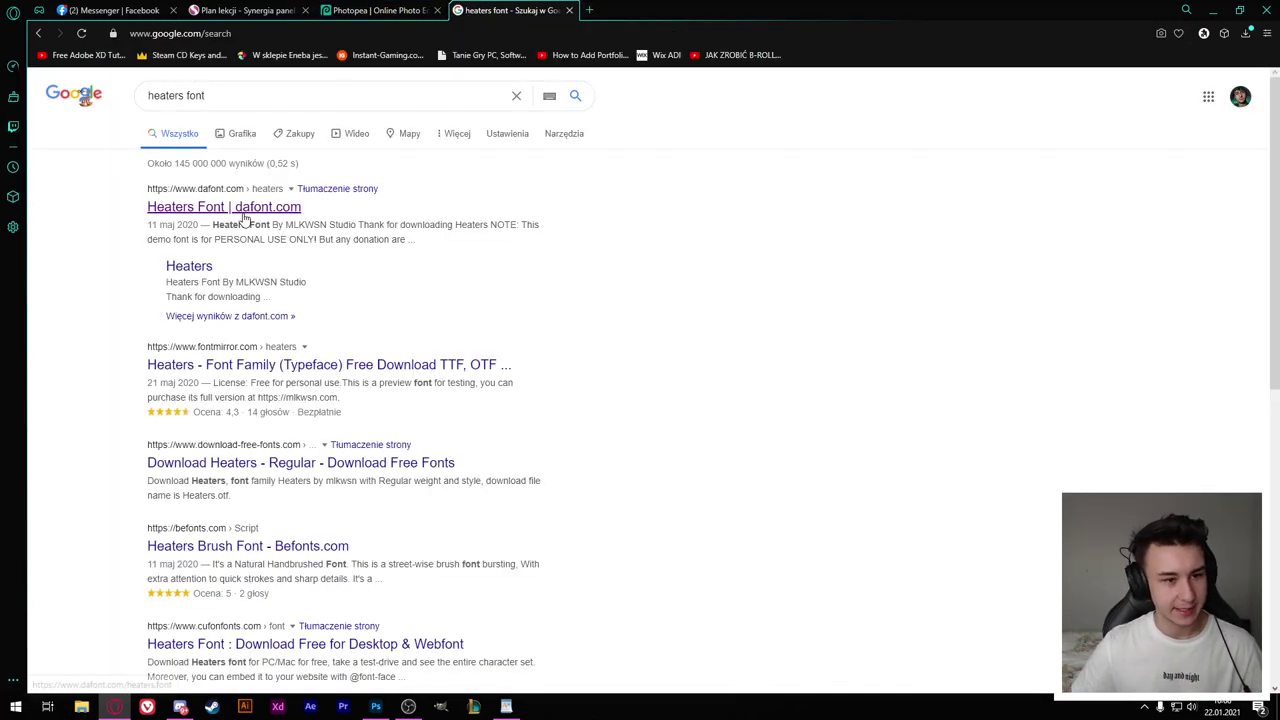
left_click(244, 210)
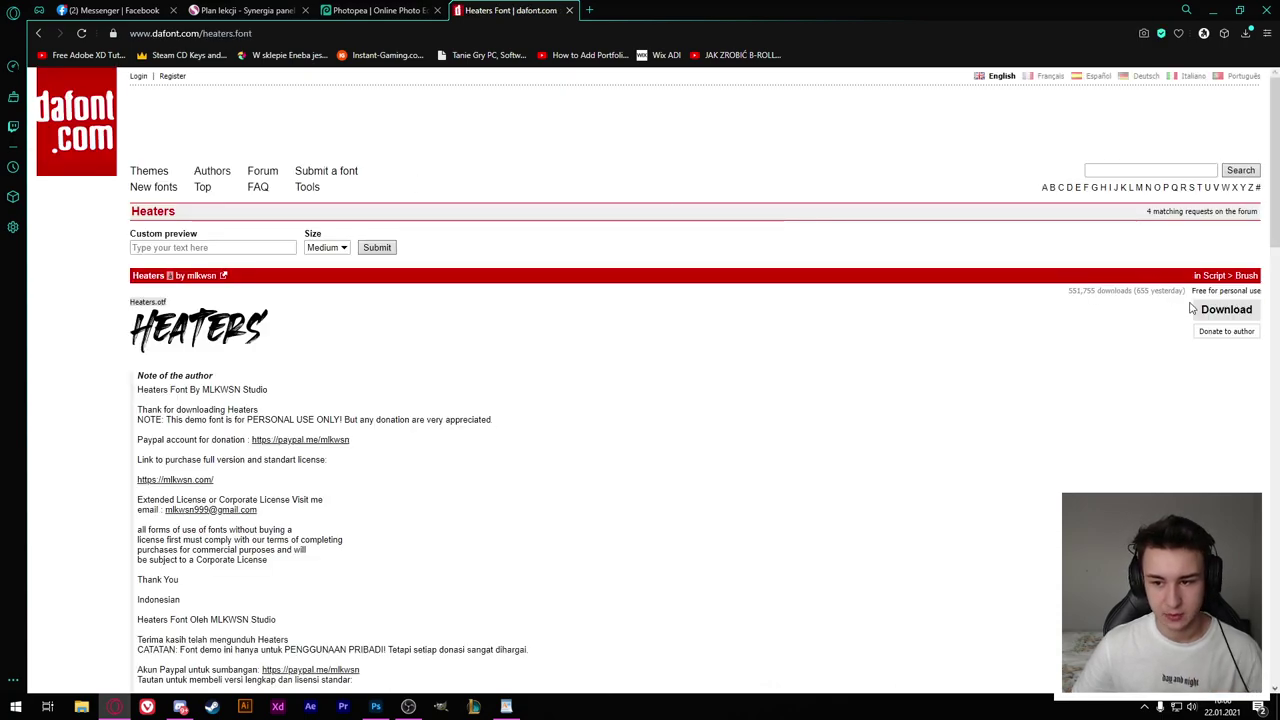
left_click(1192, 310)
left_click_drag(828, 120, 1157, 25)
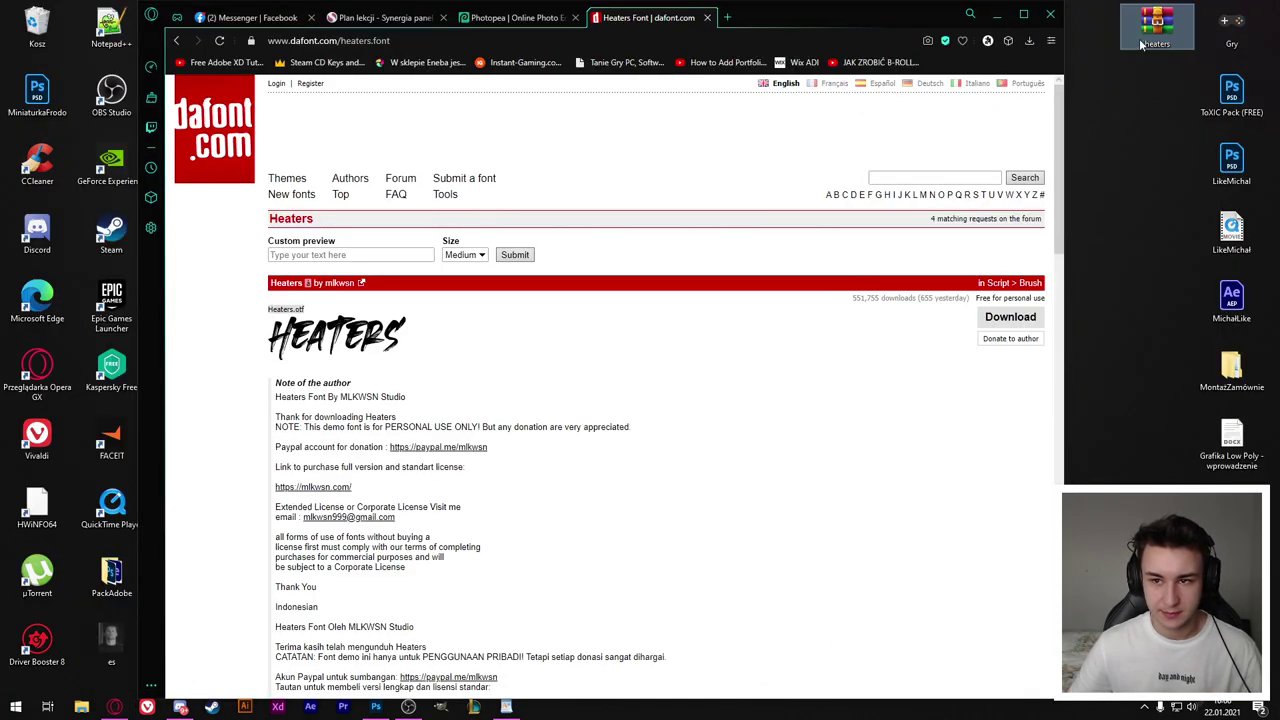
Step: Extract Heaters.otf from heaters.zip onto the desktop and go back to Photopea
double_click(1141, 40)
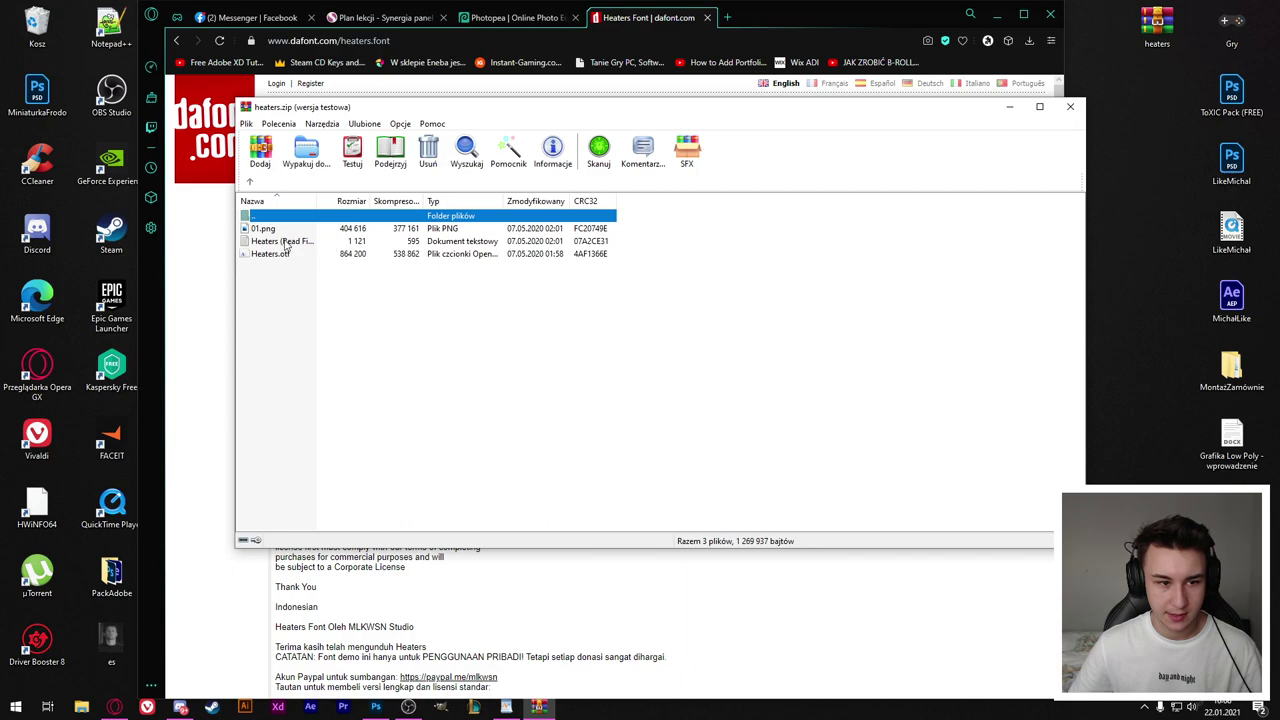
left_click(286, 241)
left_click_drag(285, 253, 284, 253)
left_click_drag(1132, 174, 1140, 100)
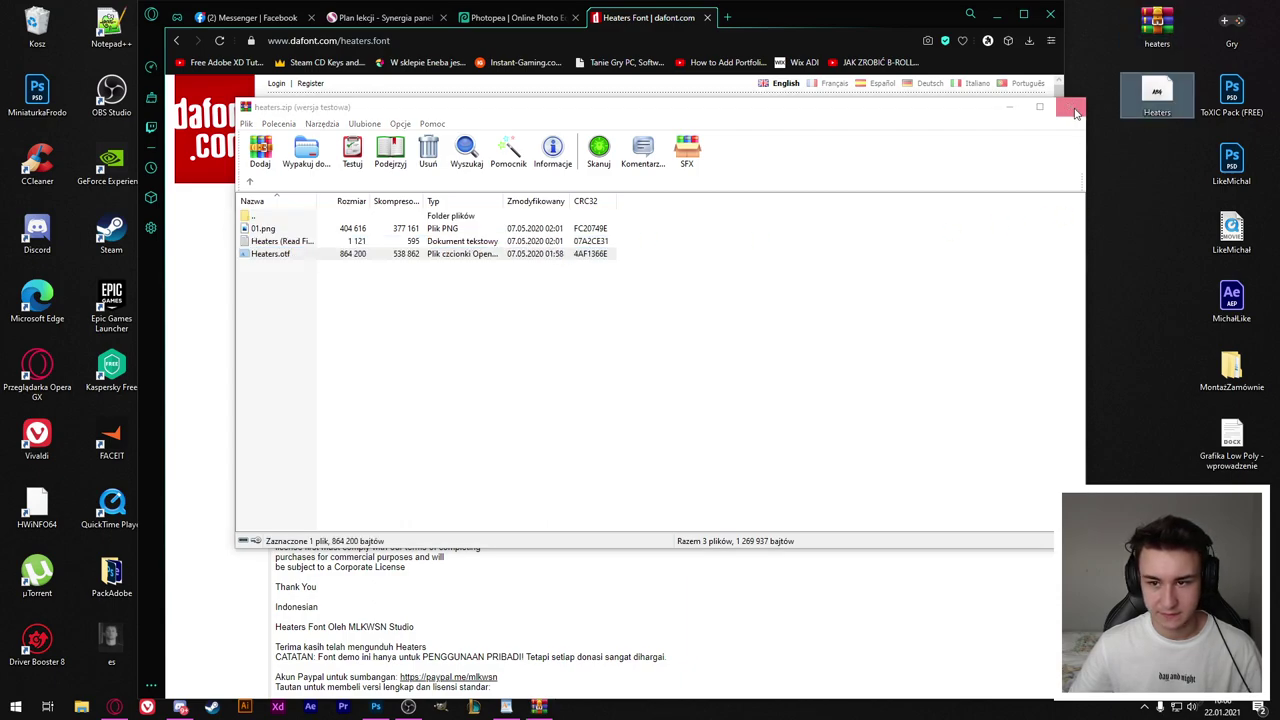
key("Escape")
left_click(1182, 38)
key("Delete")
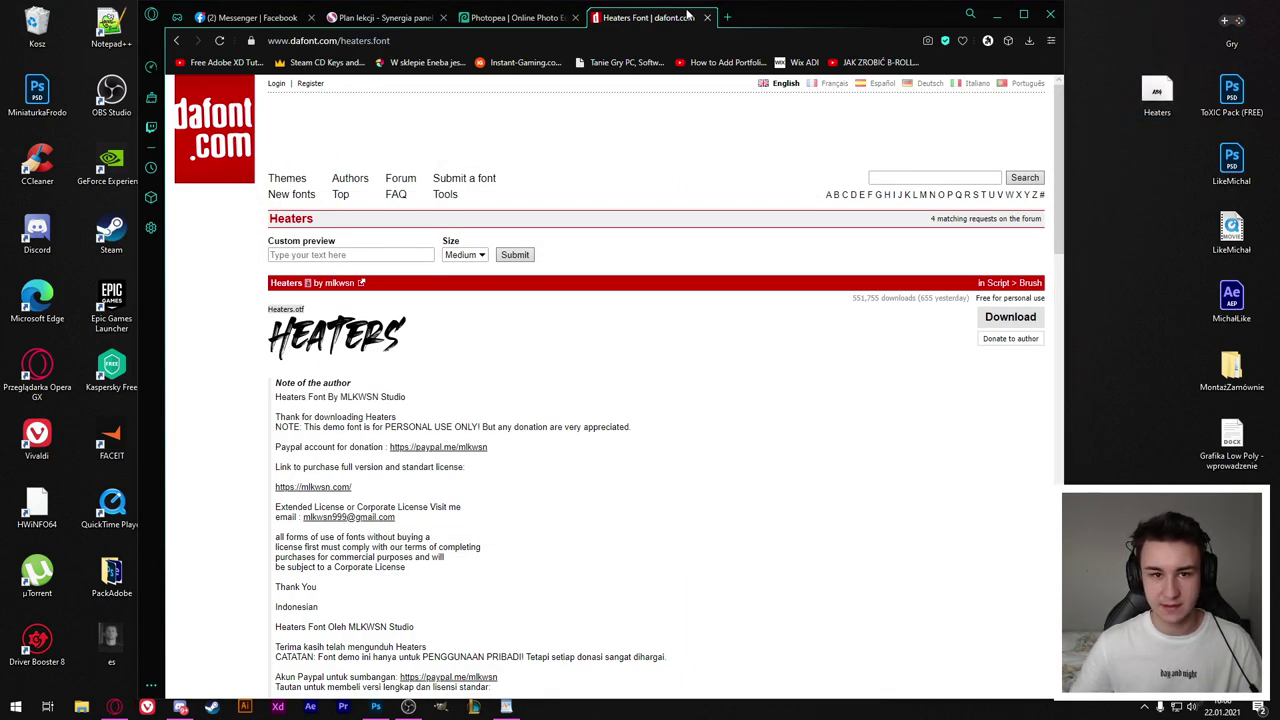
left_click(515, 17)
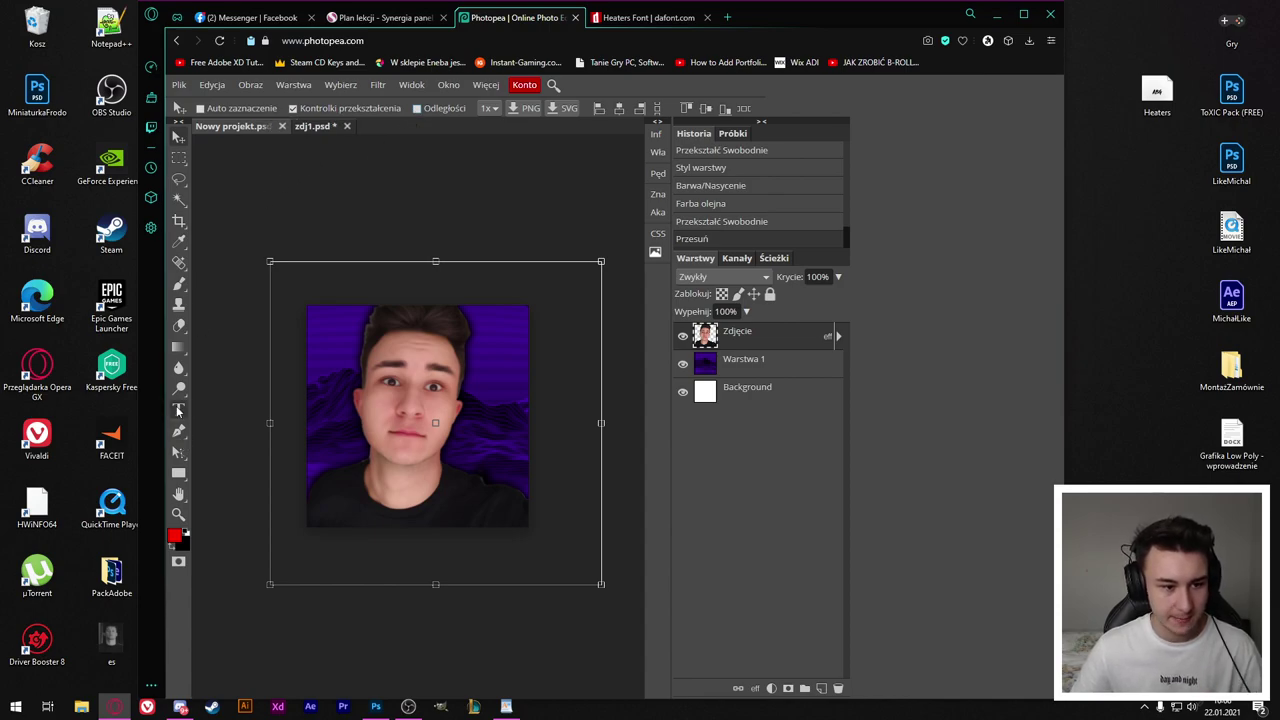
Step: Load the Heaters font file from the desktop and start a text box left of the face
left_click(178, 410)
left_click(328, 443)
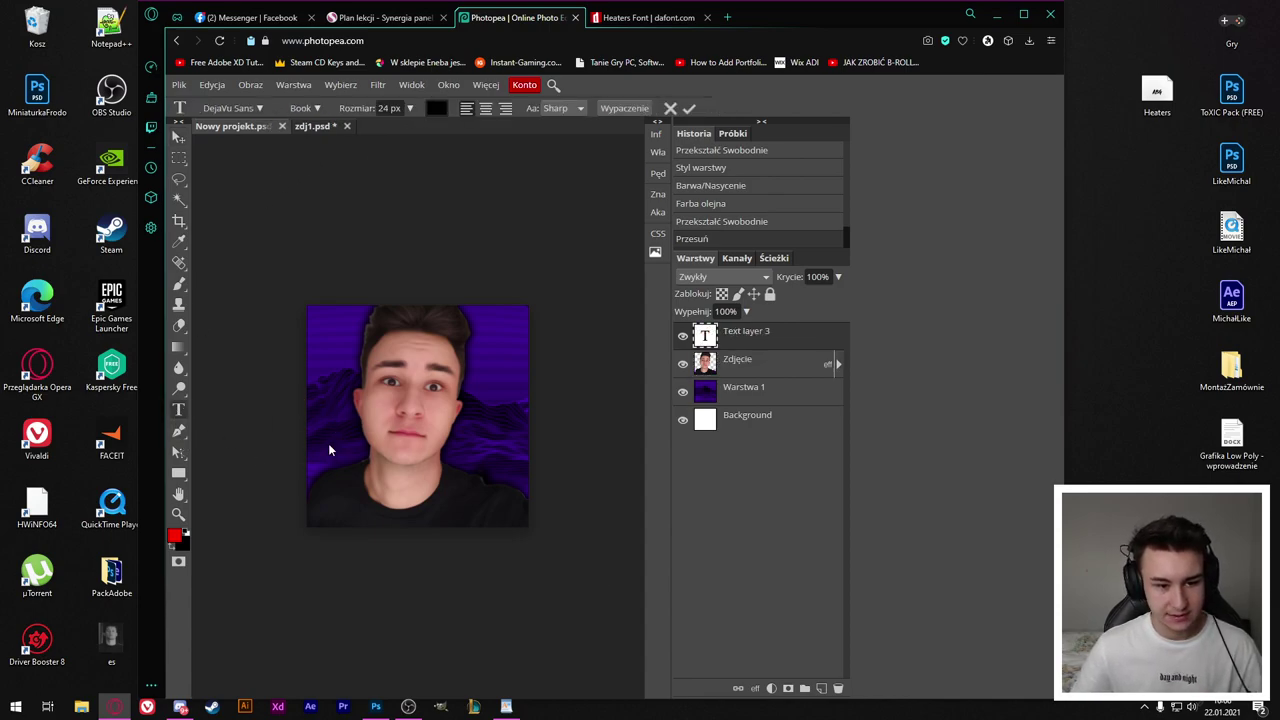
left_click(234, 109)
left_click(385, 212)
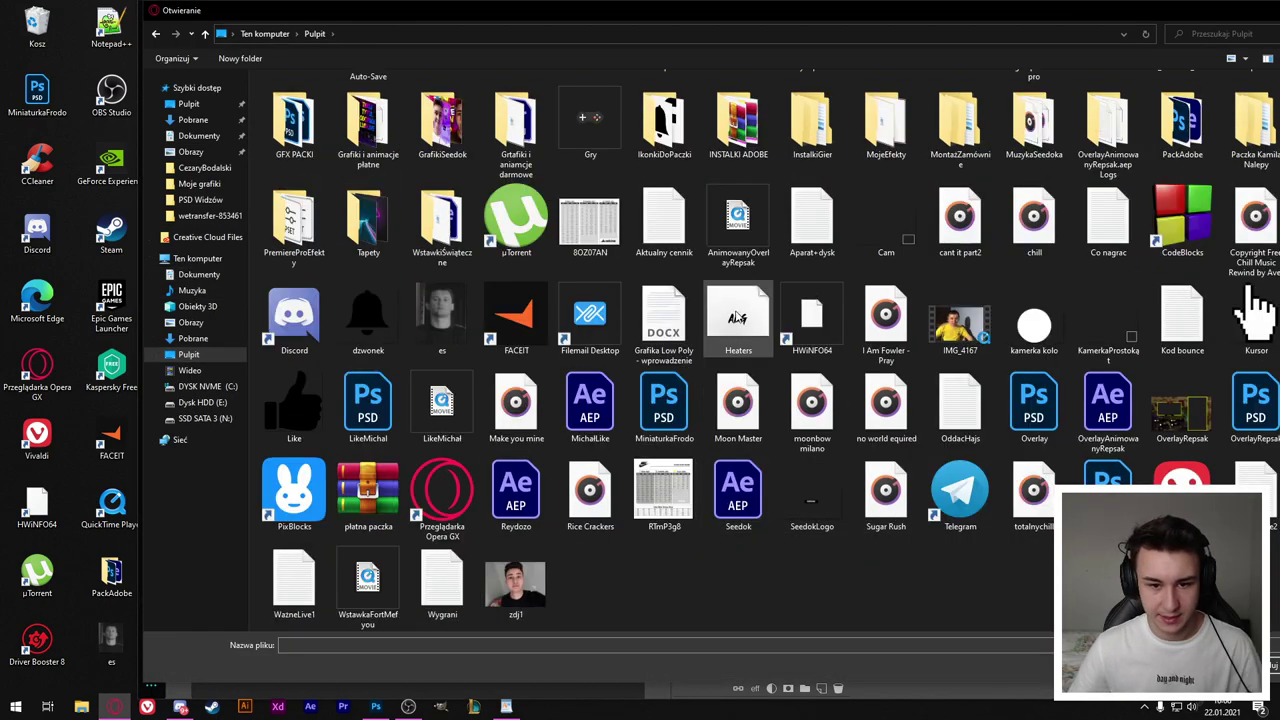
double_click(738, 318)
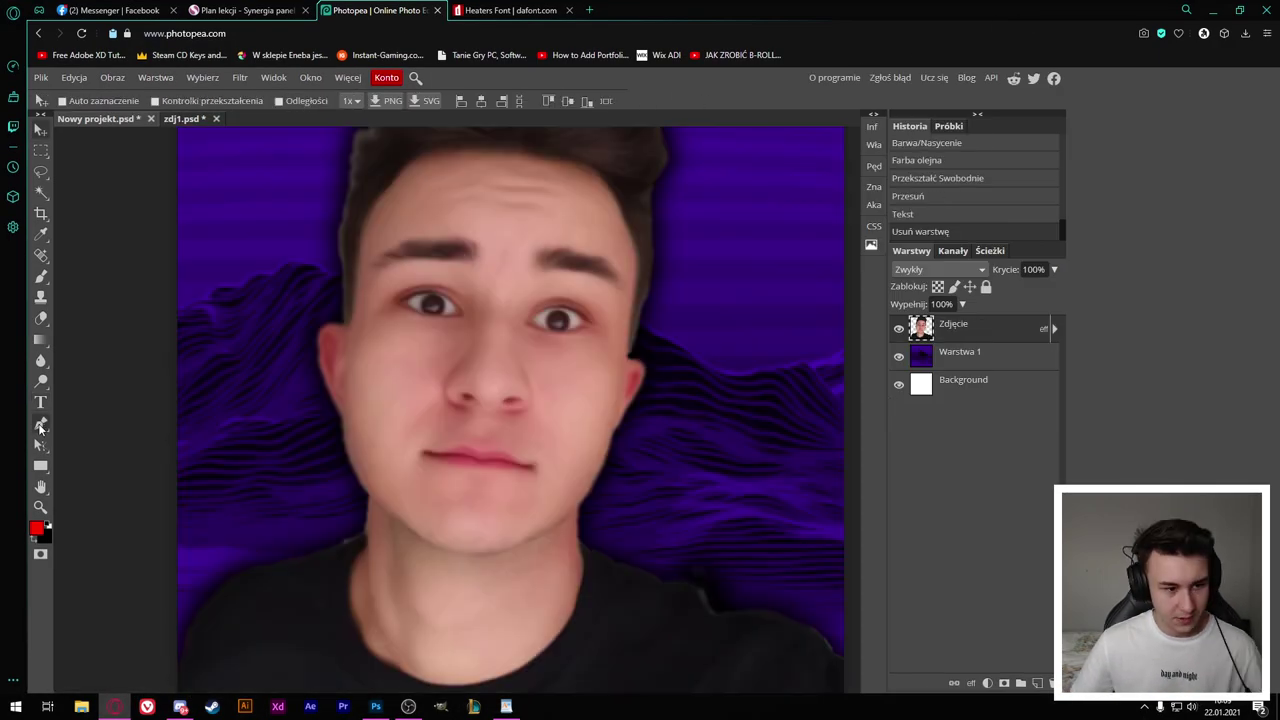
left_click(41, 403)
left_click(229, 495)
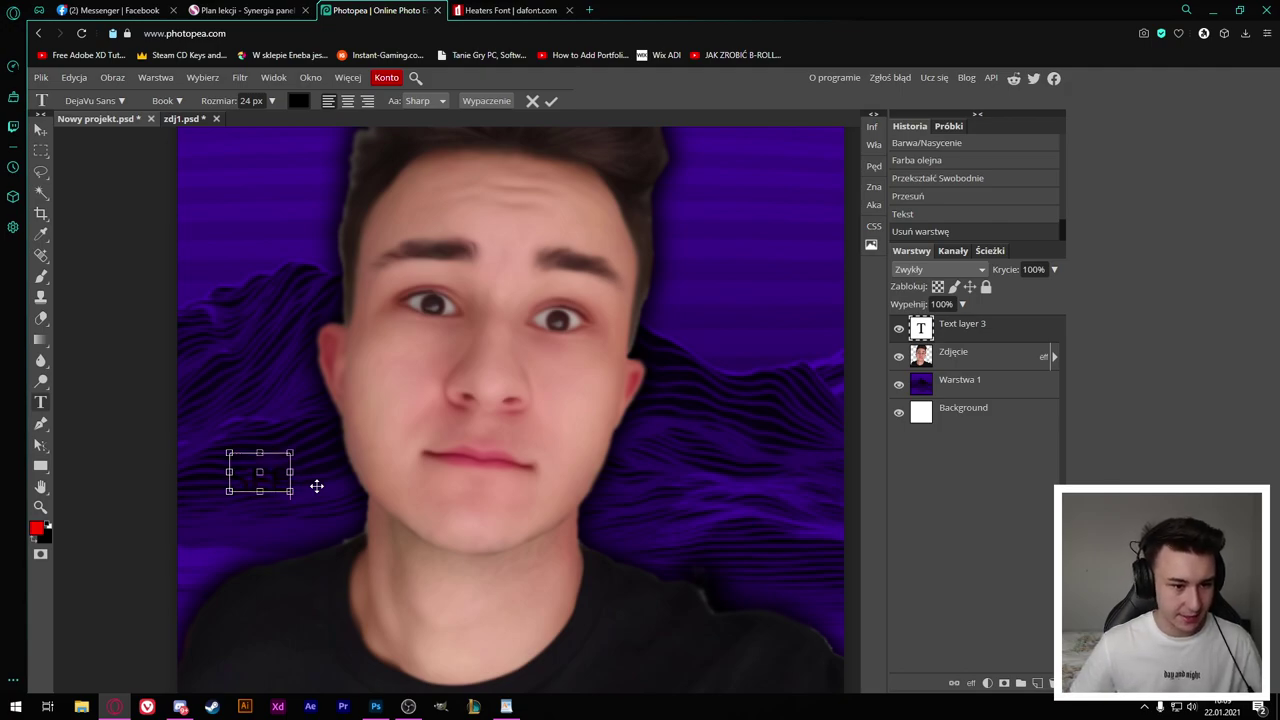
Step: Set the text to the Heaters font at 150 px in white
key("ctrl+a")
left_click(95, 100)
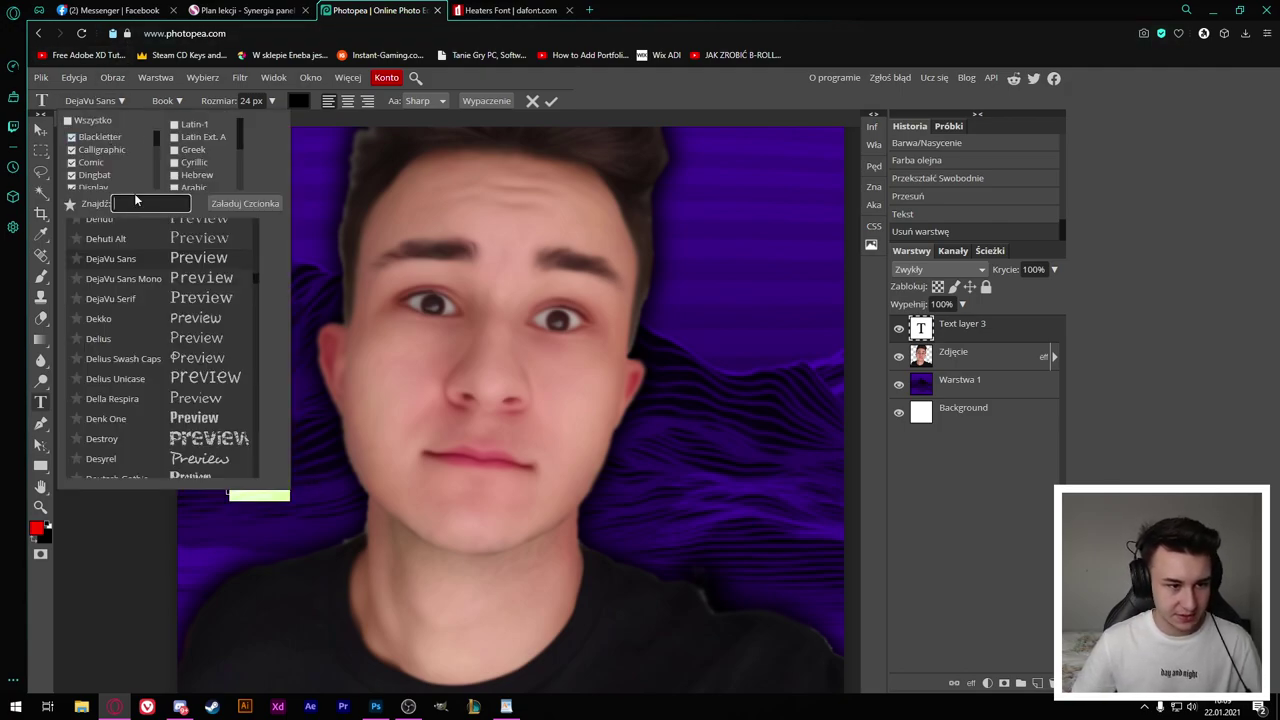
type("HEAT")
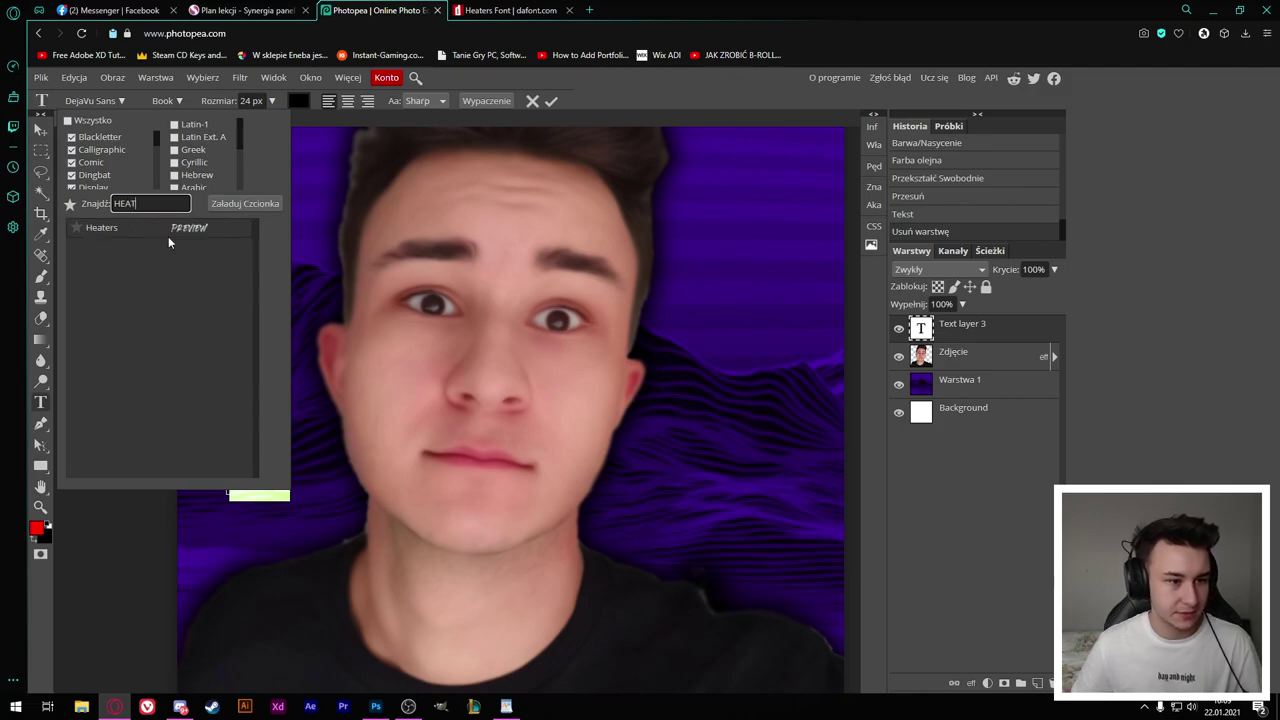
left_click(166, 228)
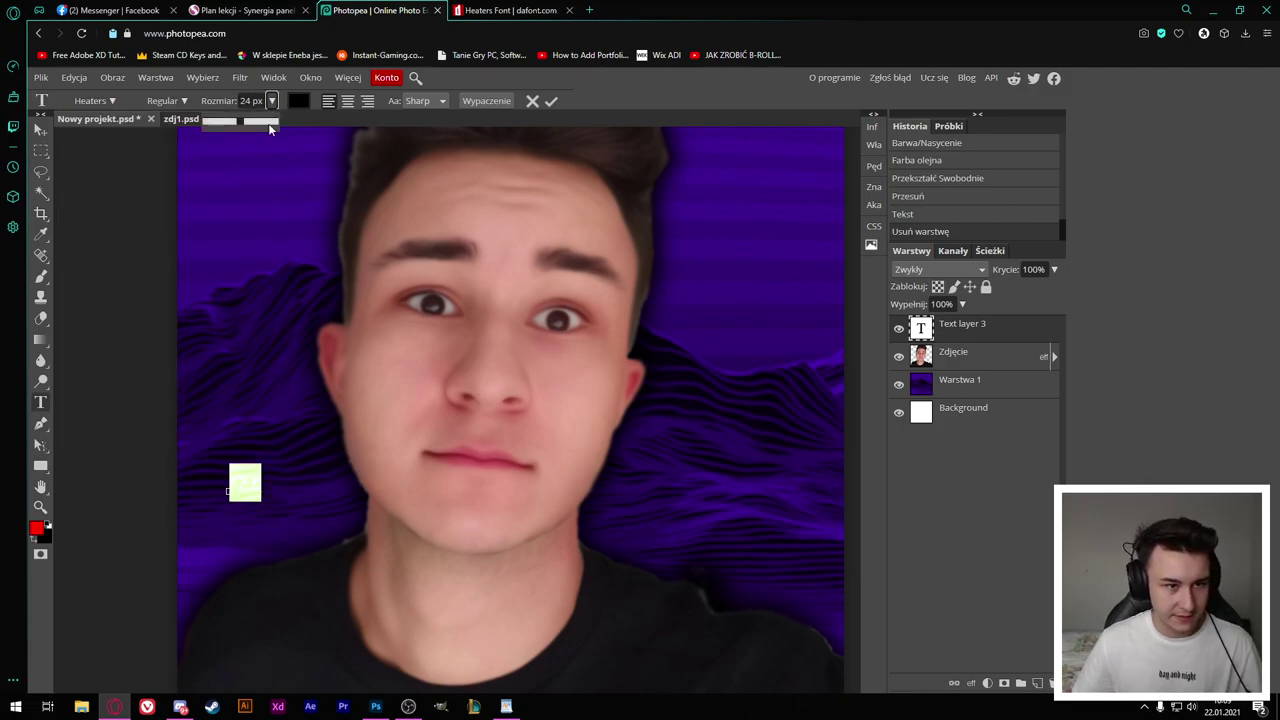
left_click_drag(269, 126, 302, 121)
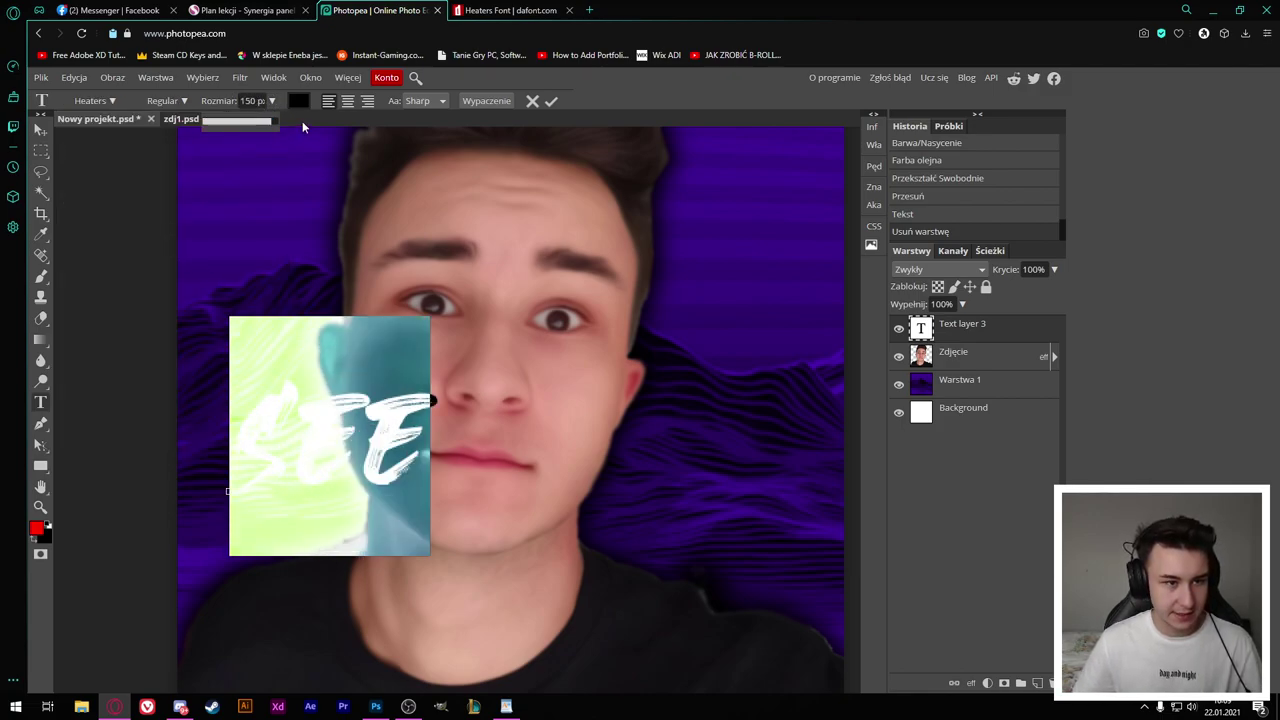
left_click(298, 101)
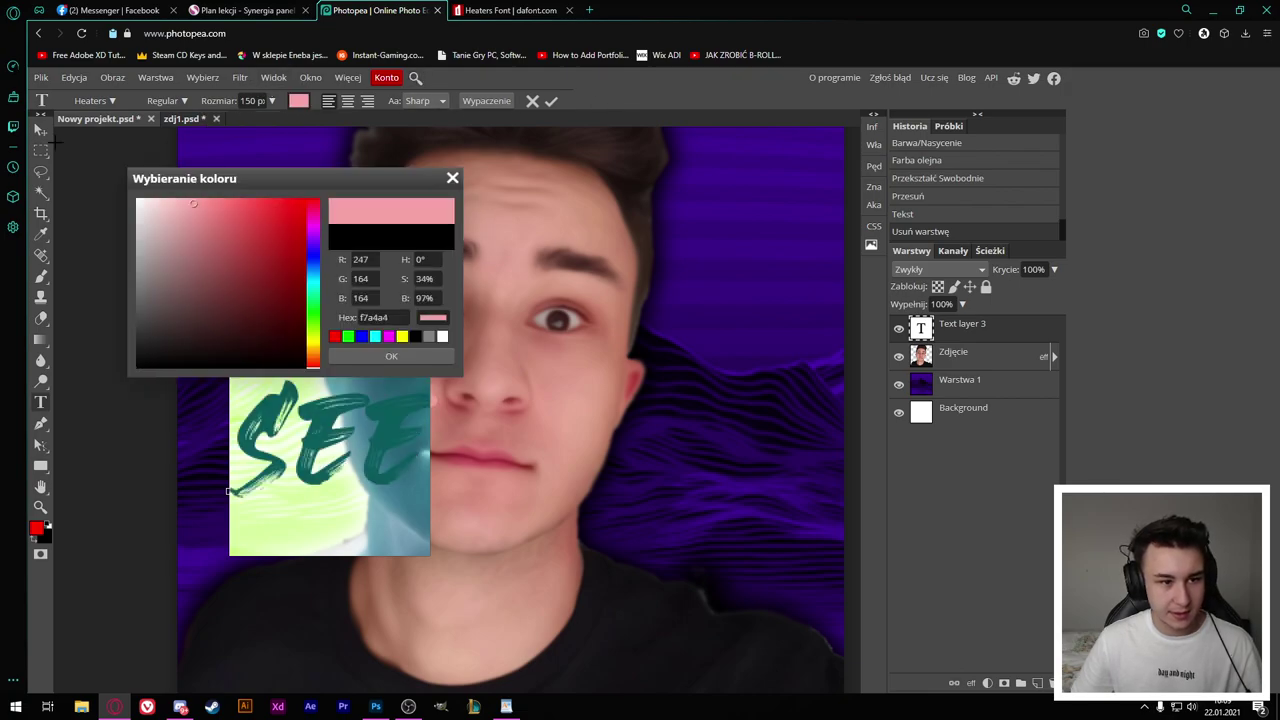
left_click(146, 200)
left_click(429, 357)
Step: Move the SEE text left of the face and nudge the photo right
key("v")
mouse_move(491, 526)
left_mouse_down()
mouse_move(456, 538)
mouse_move(509, 545)
left_mouse_up()
left_click(996, 358)
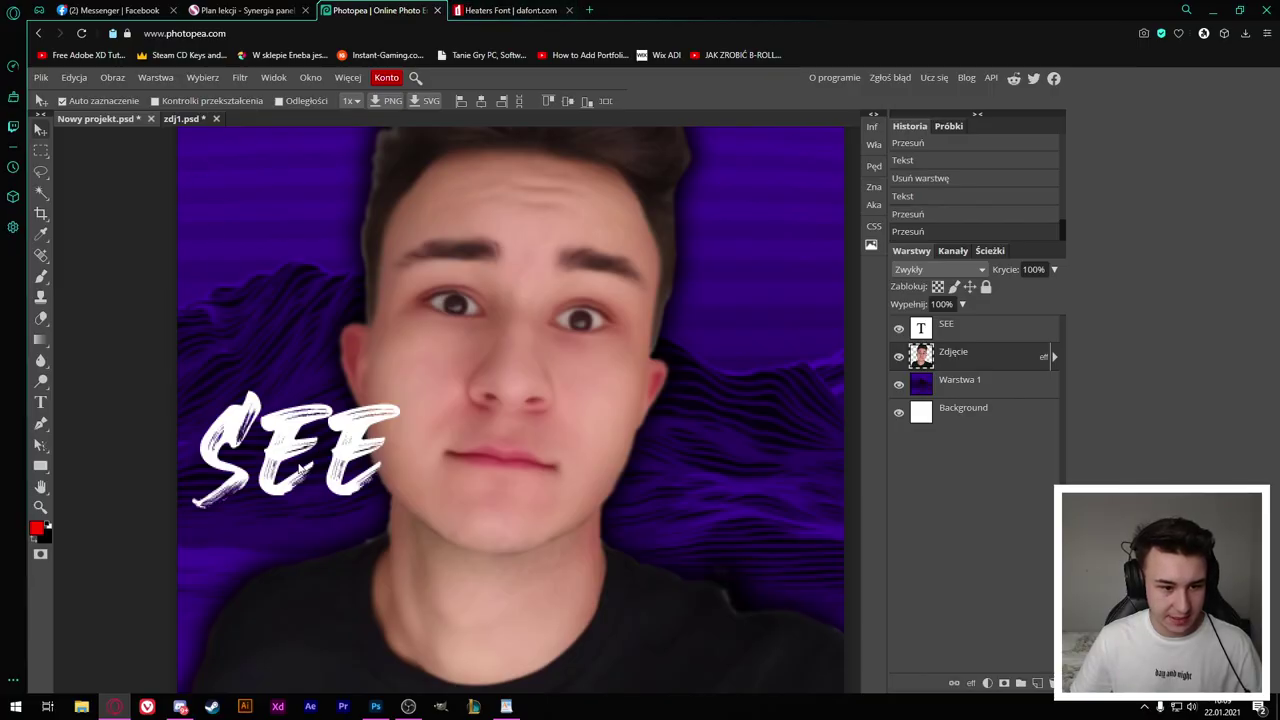
Step: Enlarge the SEE text layer with Free Transform
left_click(285, 459)
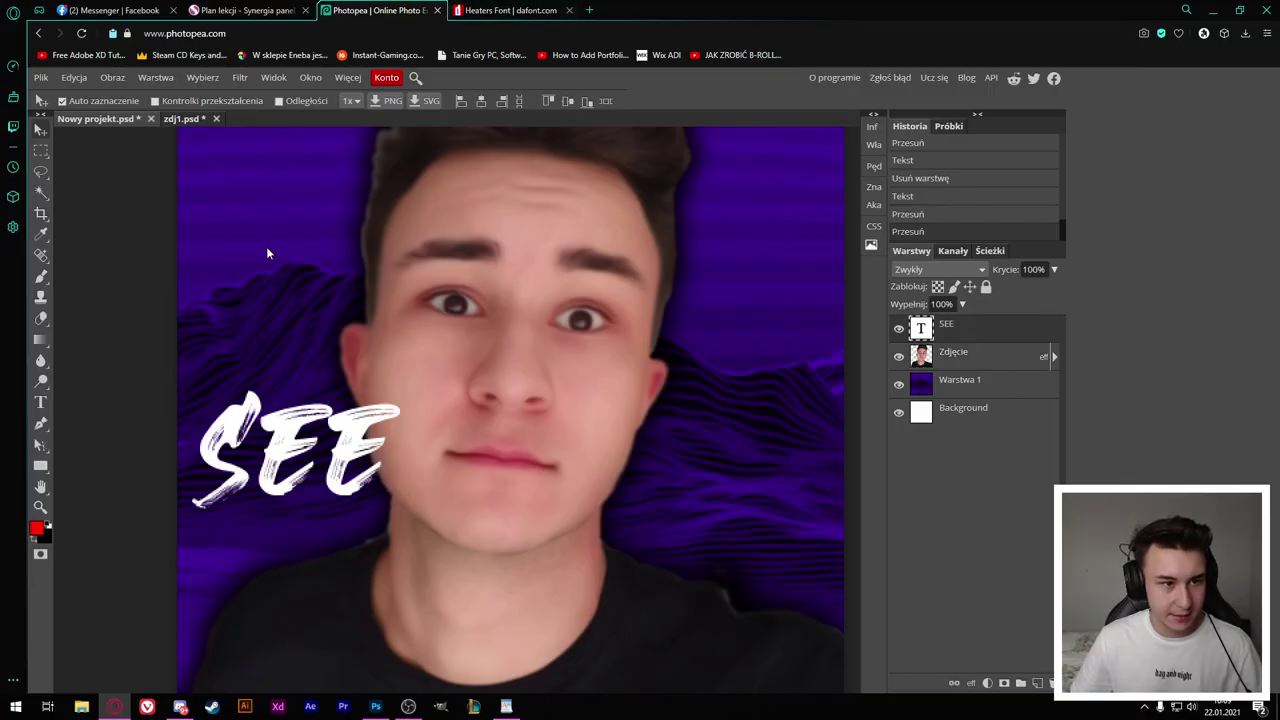
left_click(360, 398)
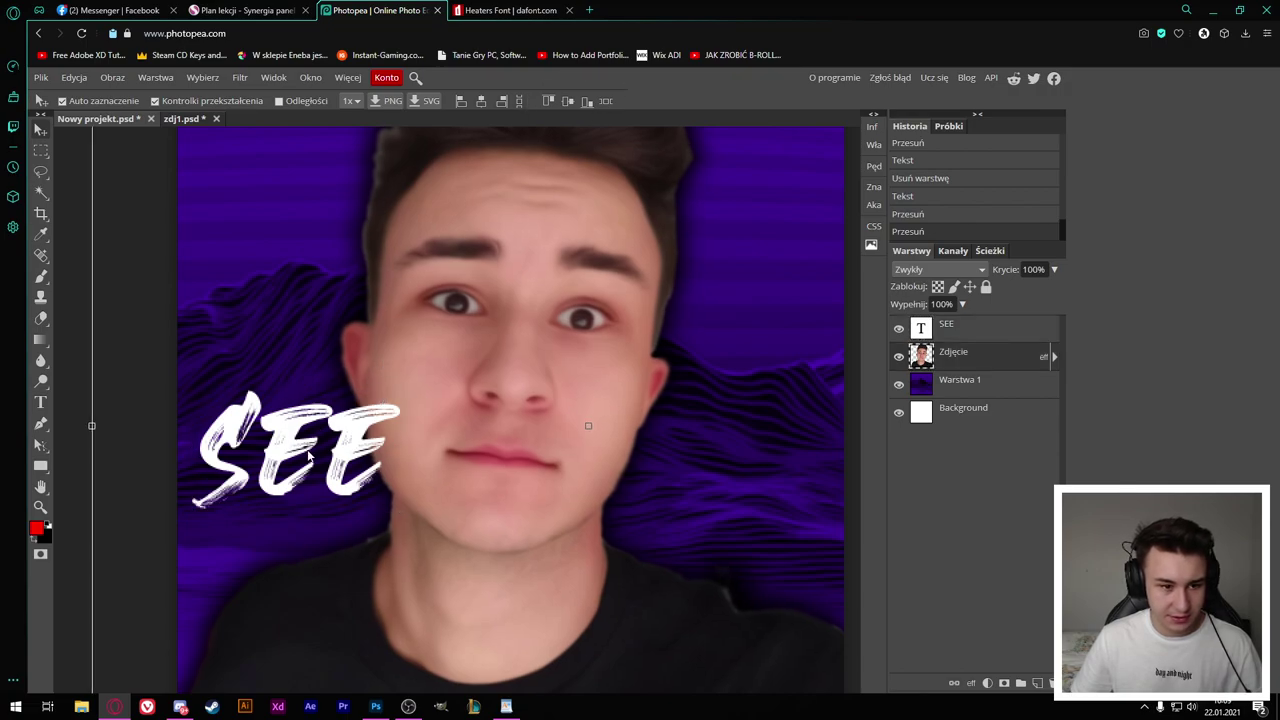
left_click(1008, 330)
left_click_drag(400, 405, 457, 345)
key("Return")
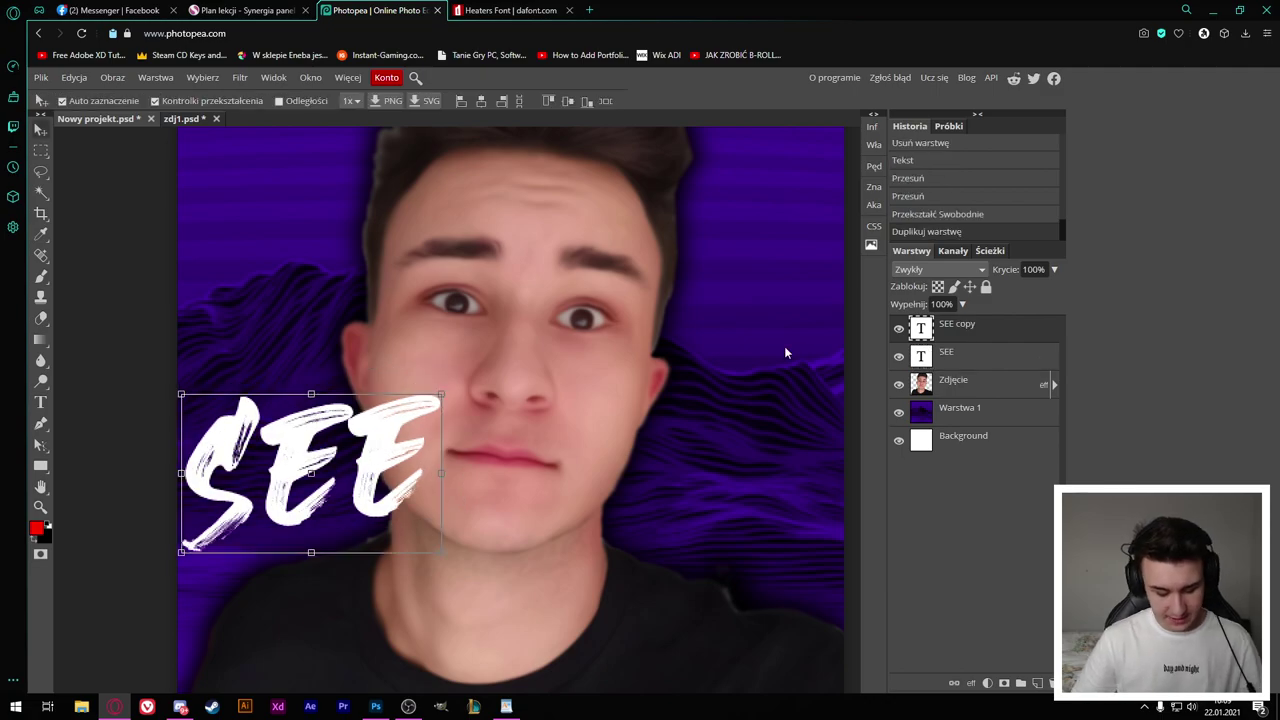
Step: Duplicate SEE, change the copy to 'DOK' and tilt it slightly right of the face
key("ctrl+t")
key("ctrl+w")
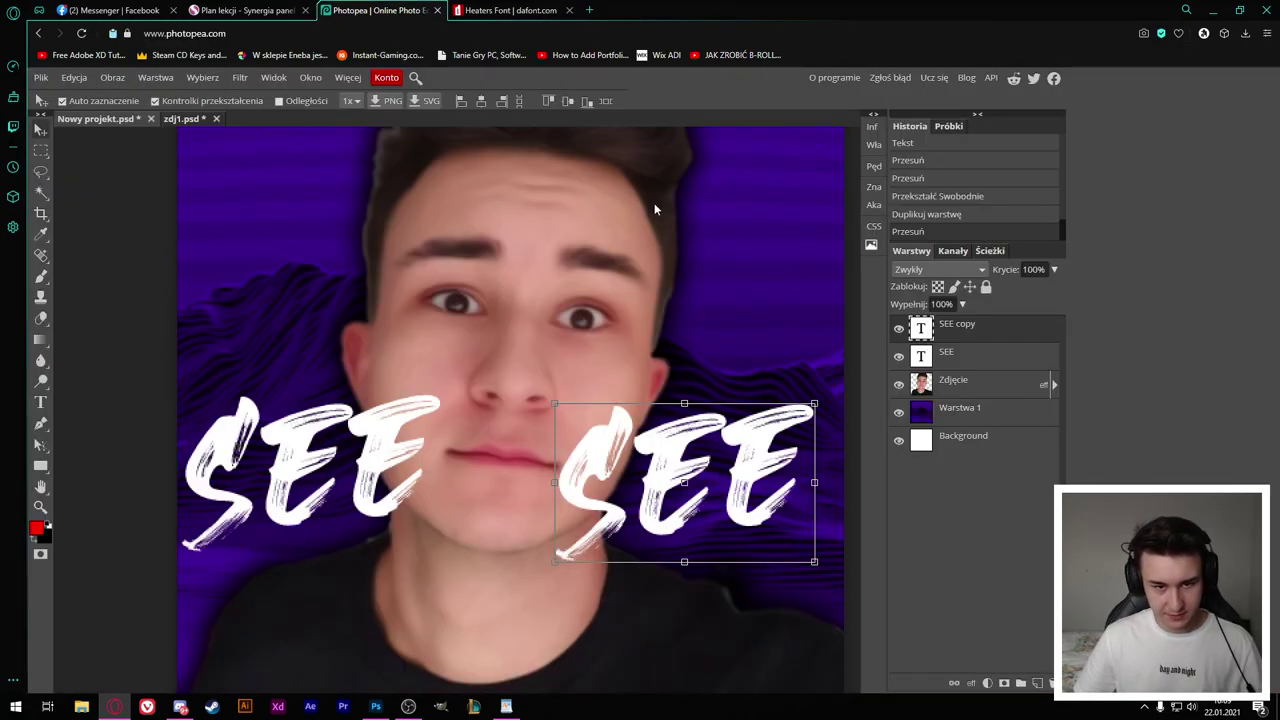
double_click(680, 470)
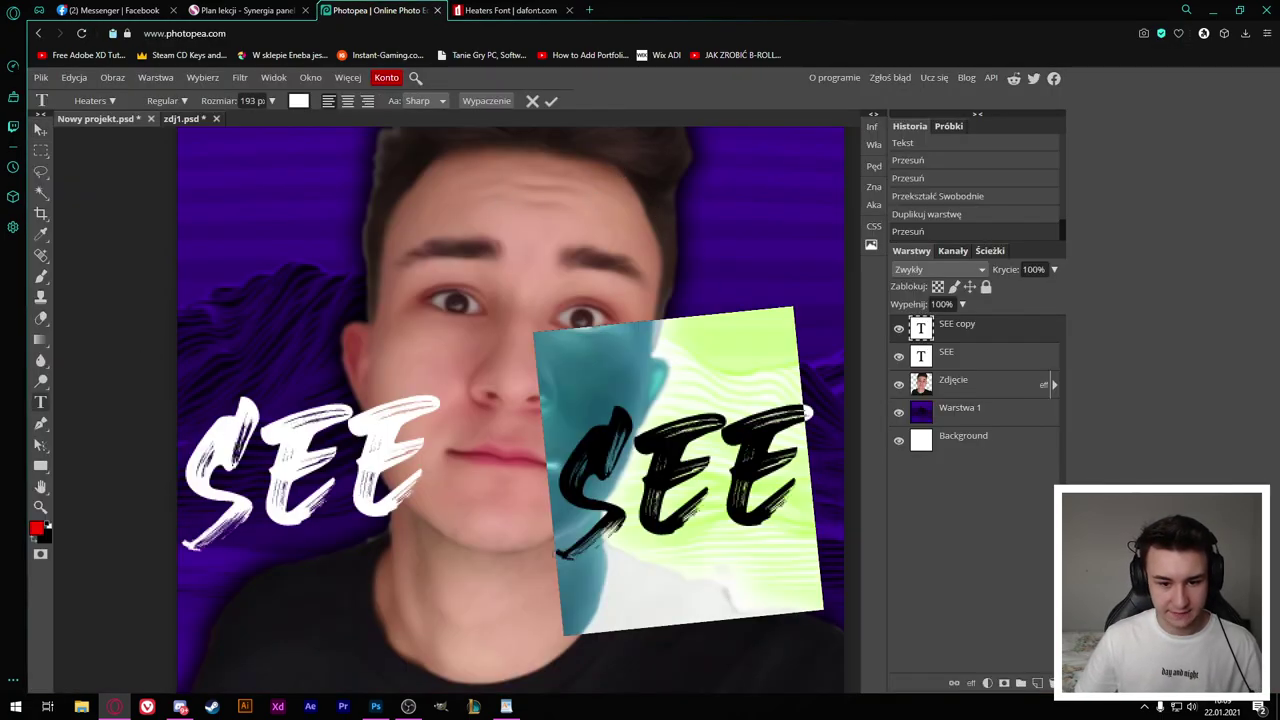
type("DOK")
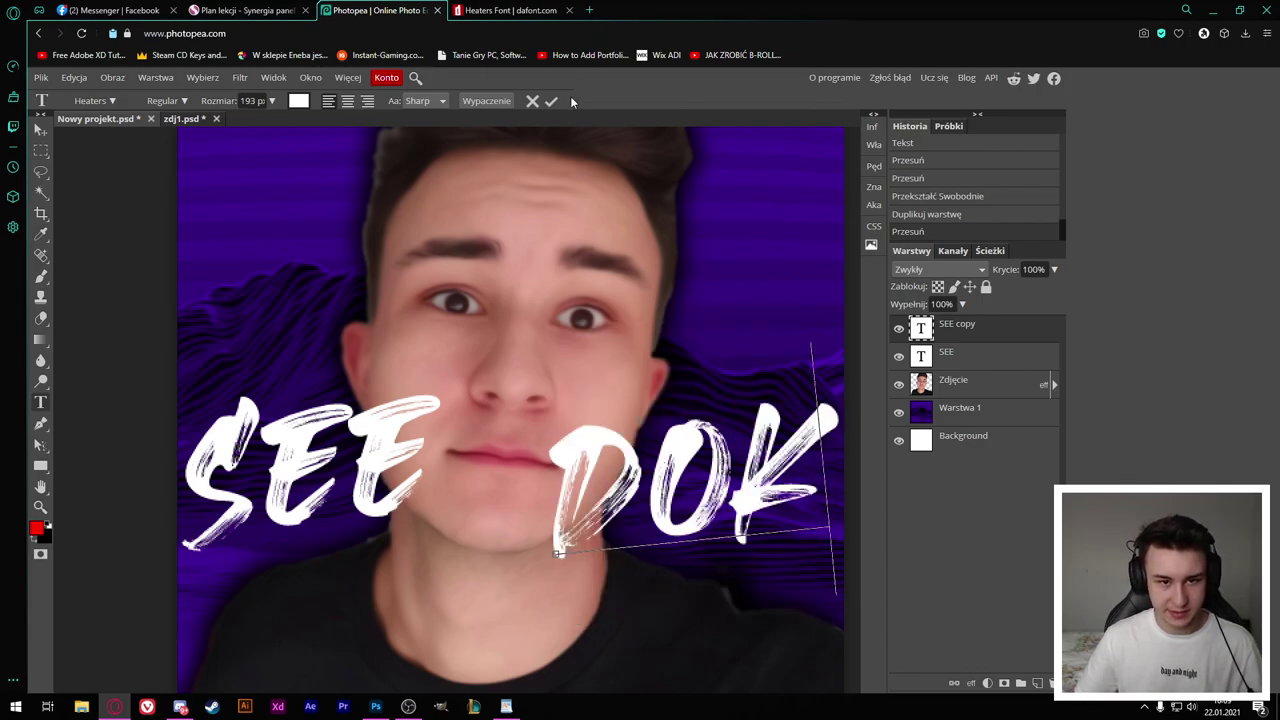
left_click(44, 131)
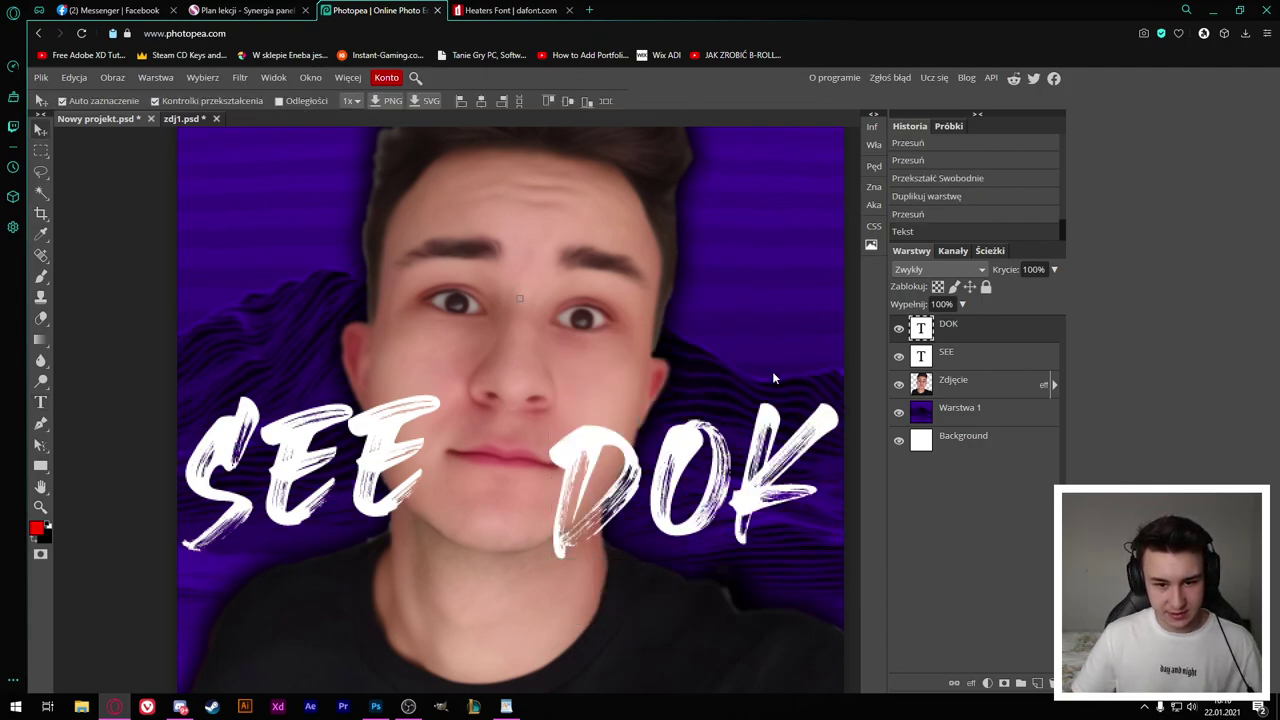
left_click_drag(738, 362, 749, 366)
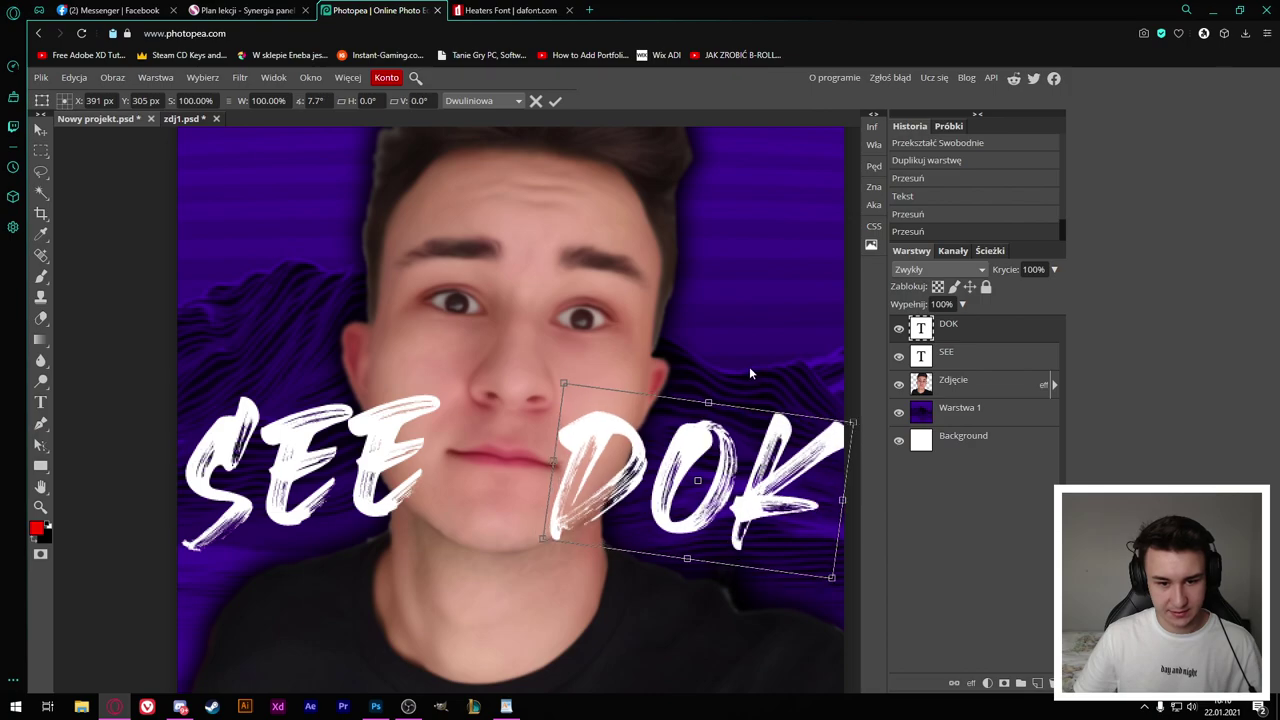
mouse_move(849, 418)
left_mouse_down()
mouse_move(812, 437)
mouse_move(853, 422)
left_mouse_up()
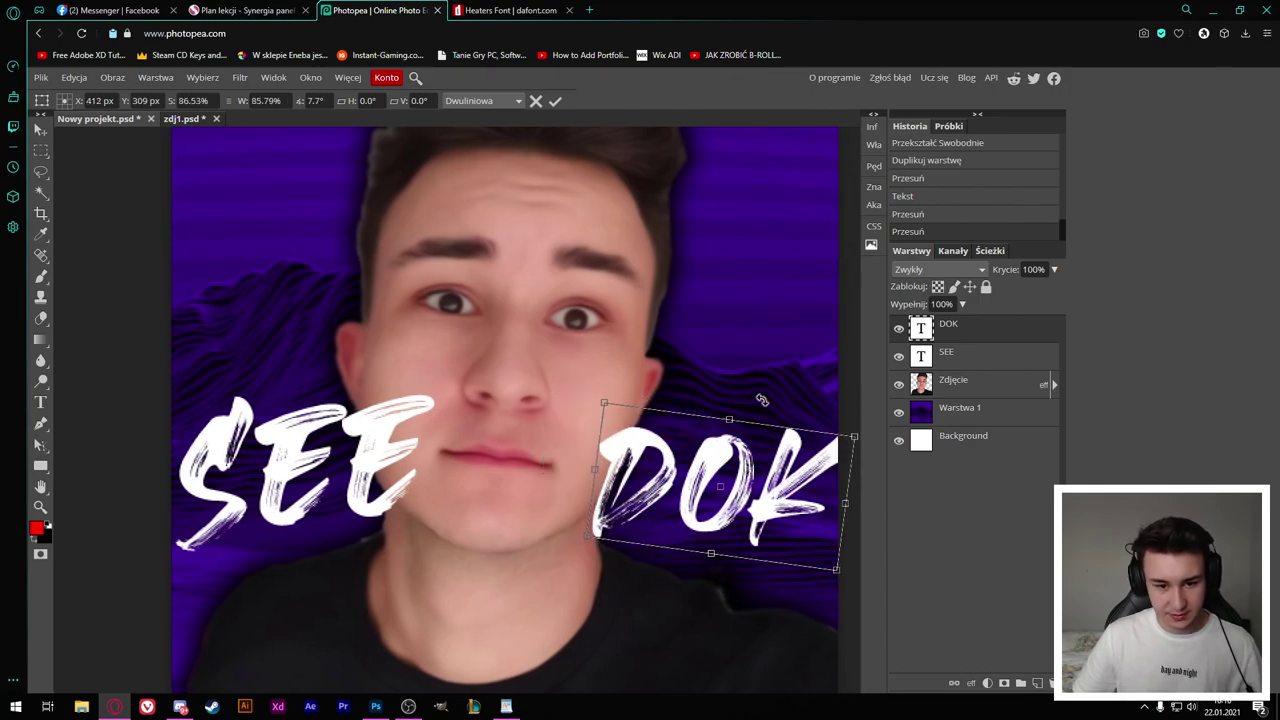
left_click(555, 101)
Step: Enlarge the portrait photo with Free Transform
left_click(846, 325)
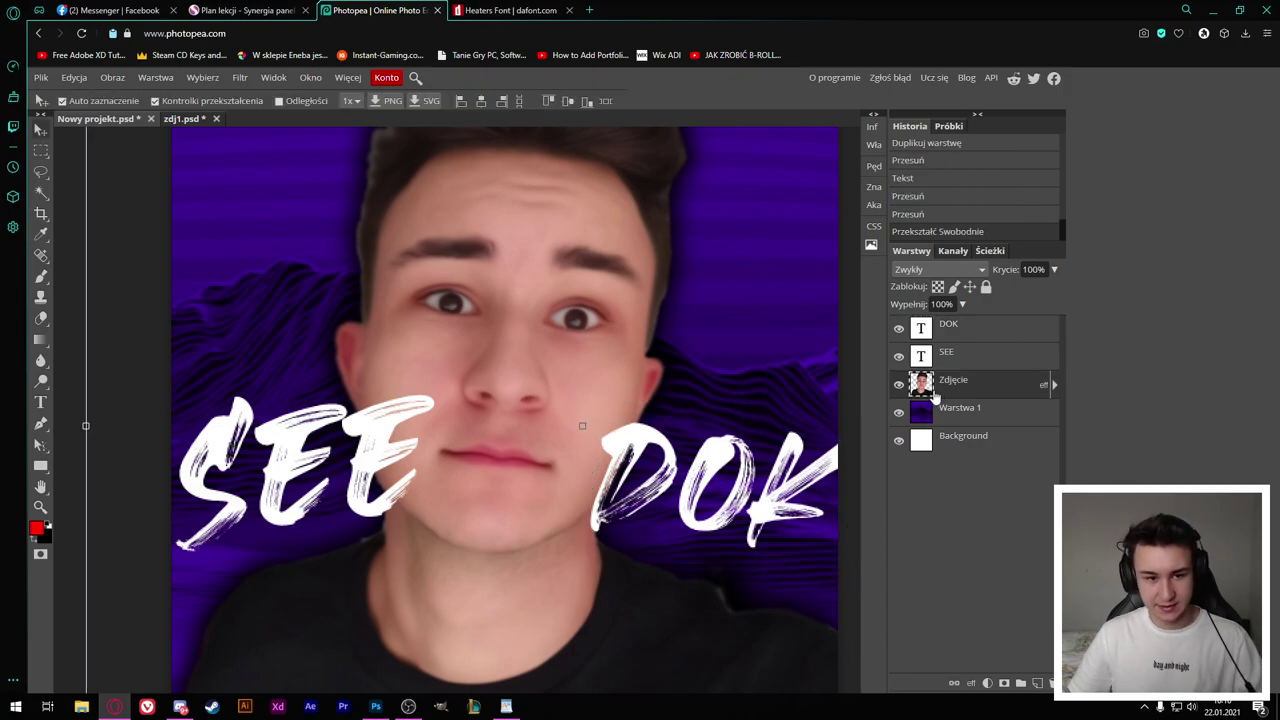
left_click_drag(85, 426, 125, 412)
left_click(975, 327)
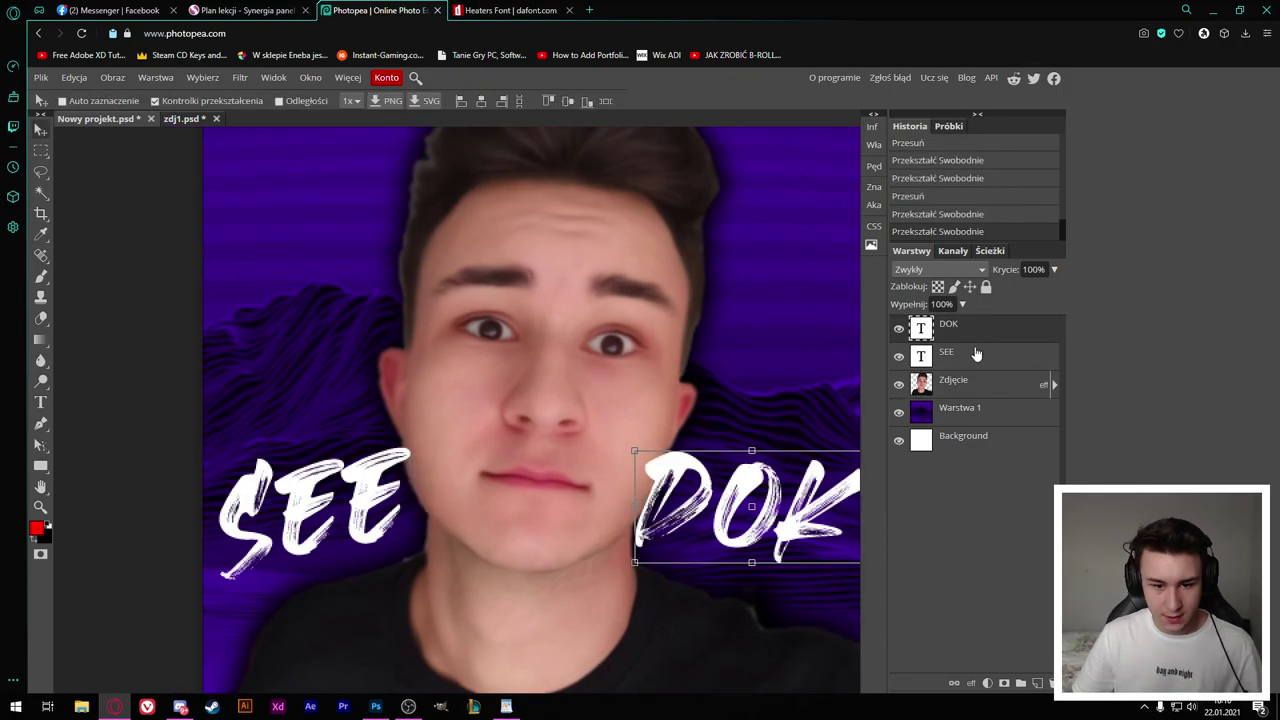
Step: Bring the SEE and DOK layers above the photo and shift the photo about 30 px right
left_click(977, 352, "shift")
left_click_drag(977, 355, 977, 396)
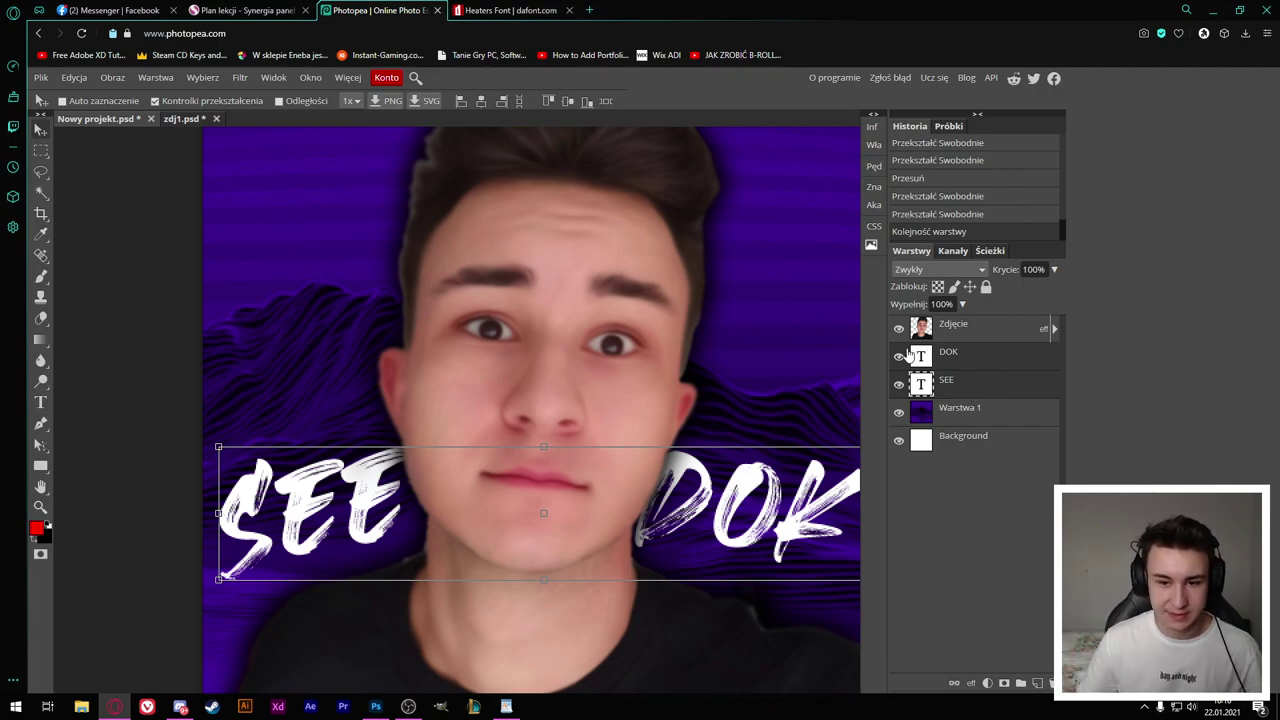
left_click_drag(998, 339, 963, 351)
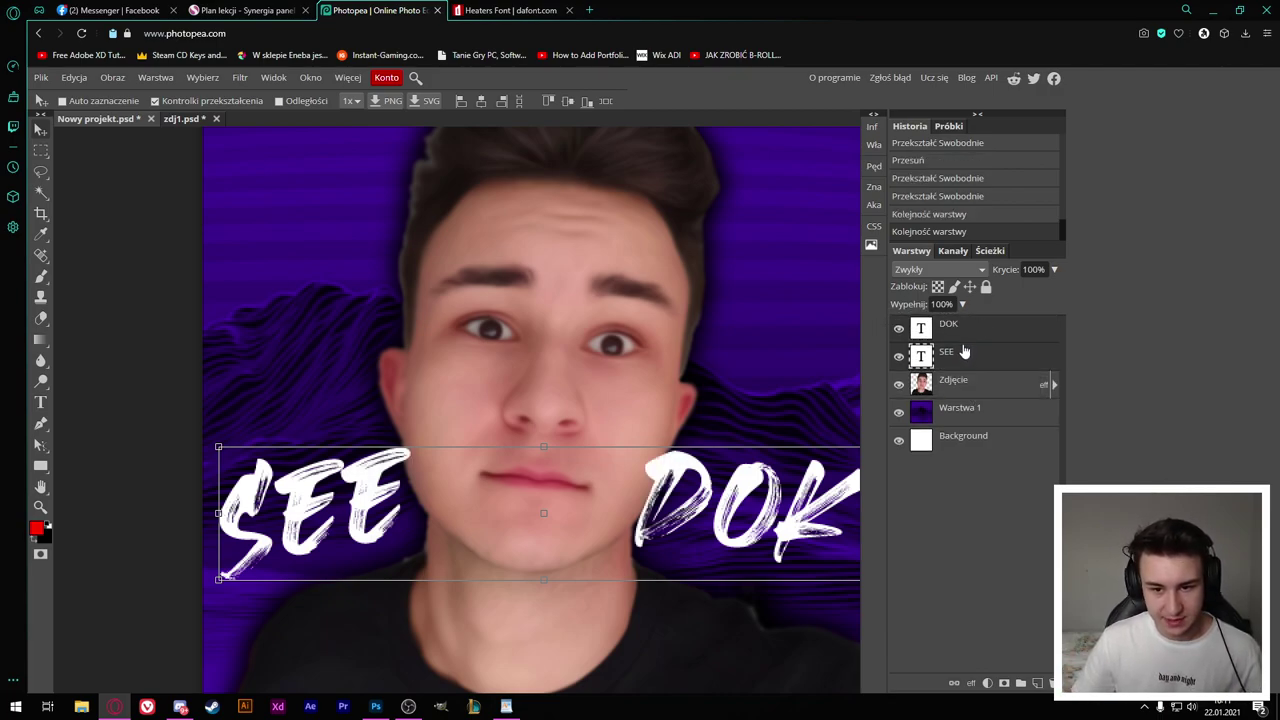
left_click_drag(61, 134, 91, 134)
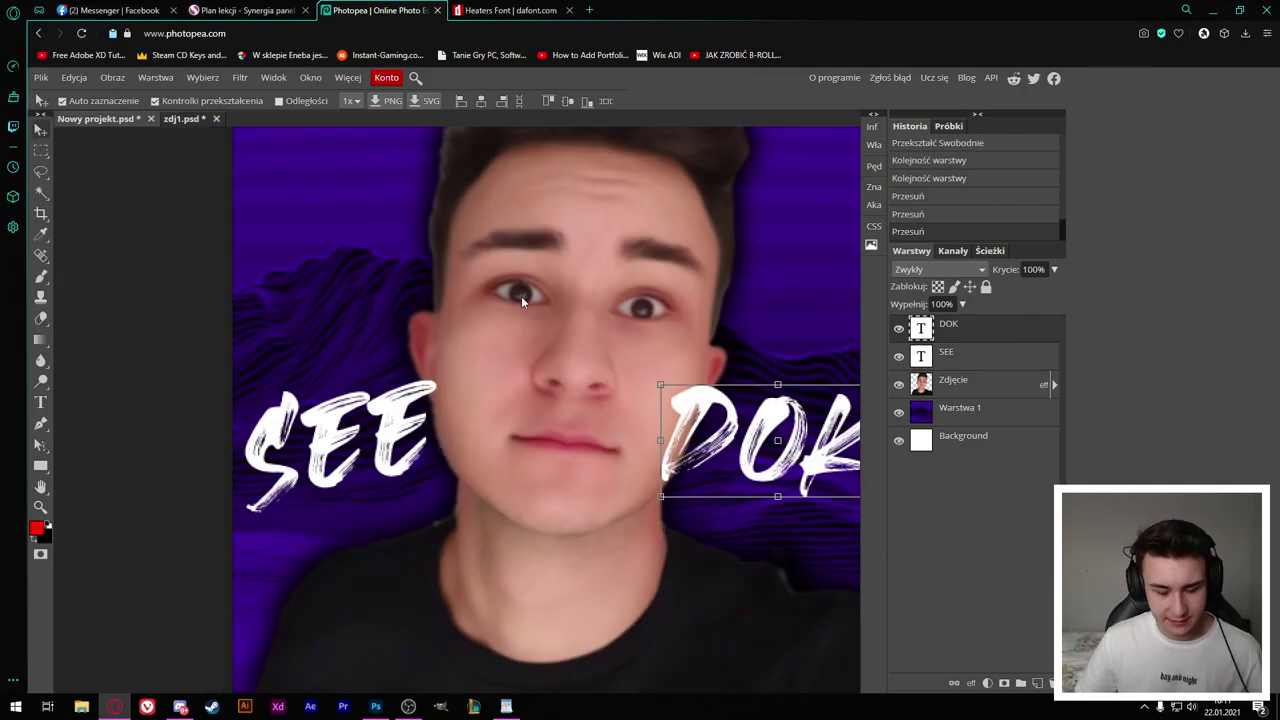
key("ctrl+minus")
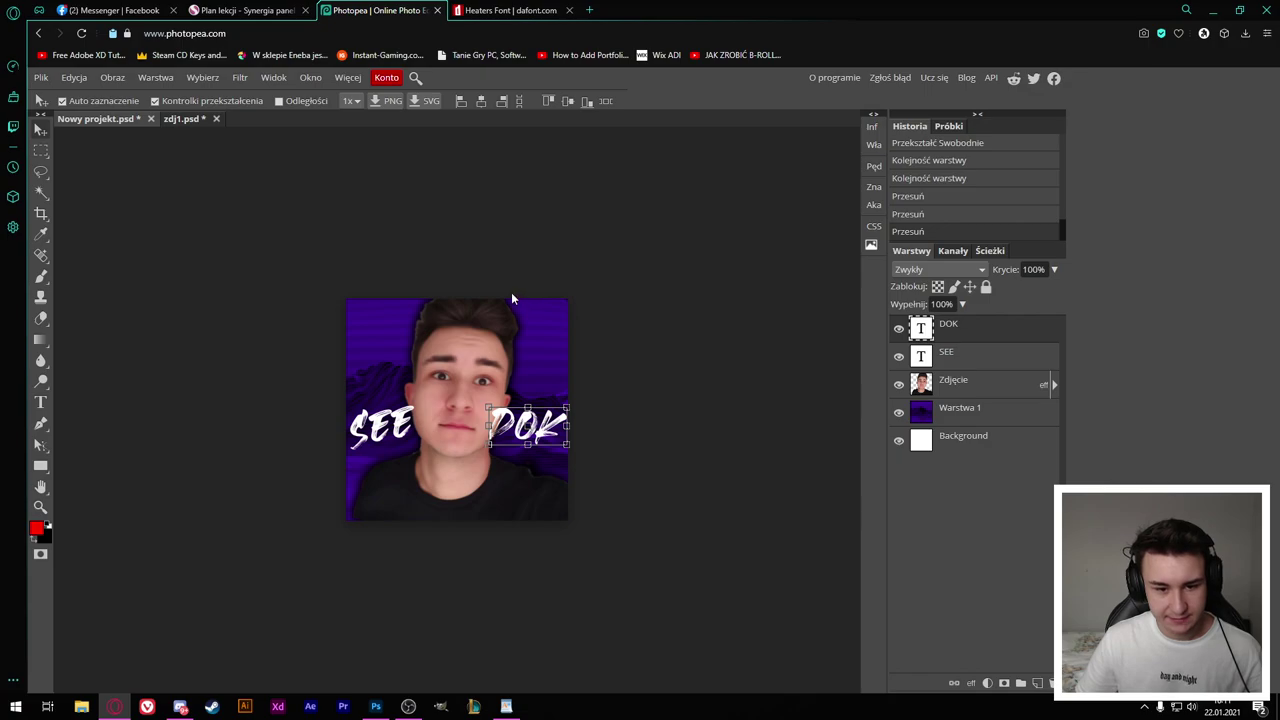
left_click(991, 352)
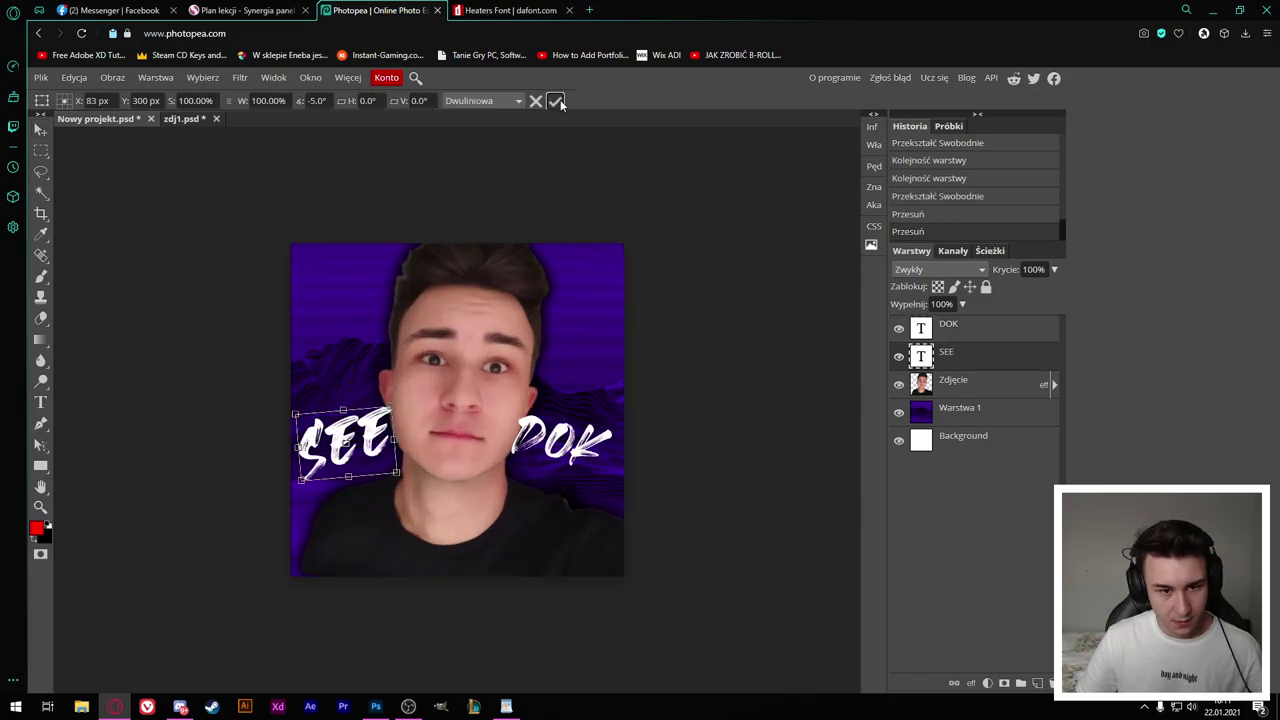
double_click(991, 352)
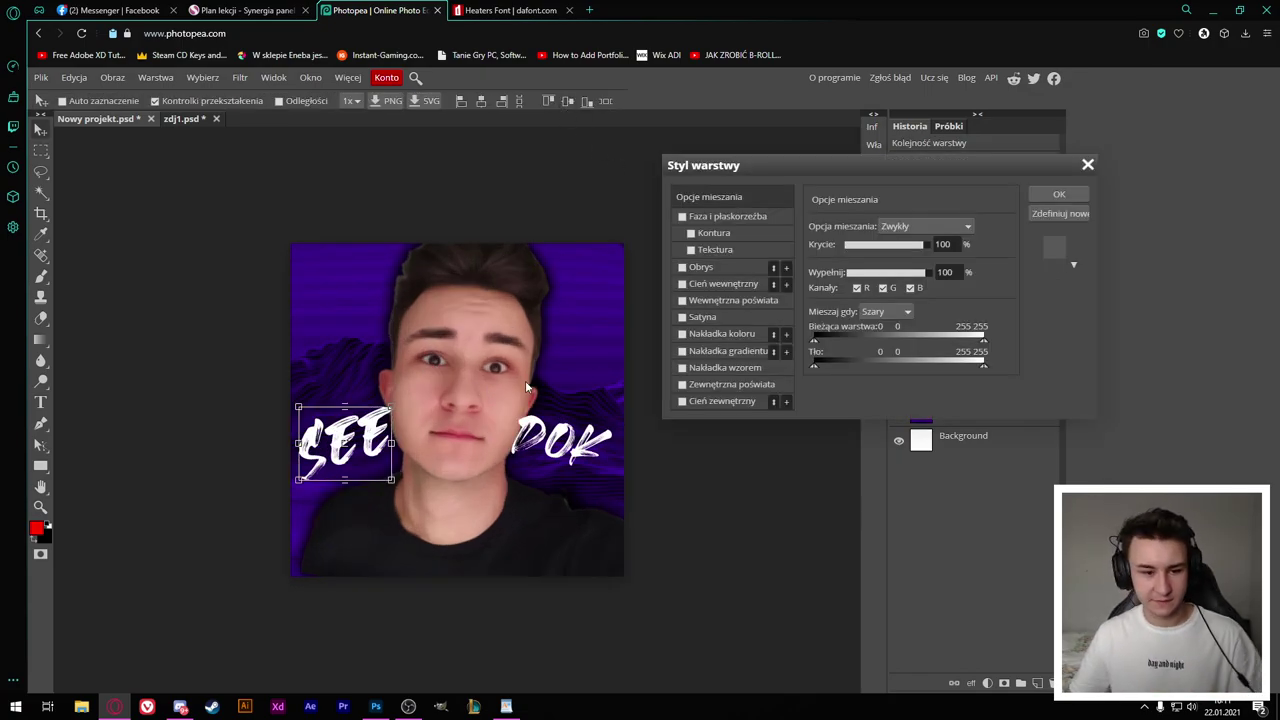
Step: Give SEE a dark purple drop shadow angled around -165°
left_click(704, 403)
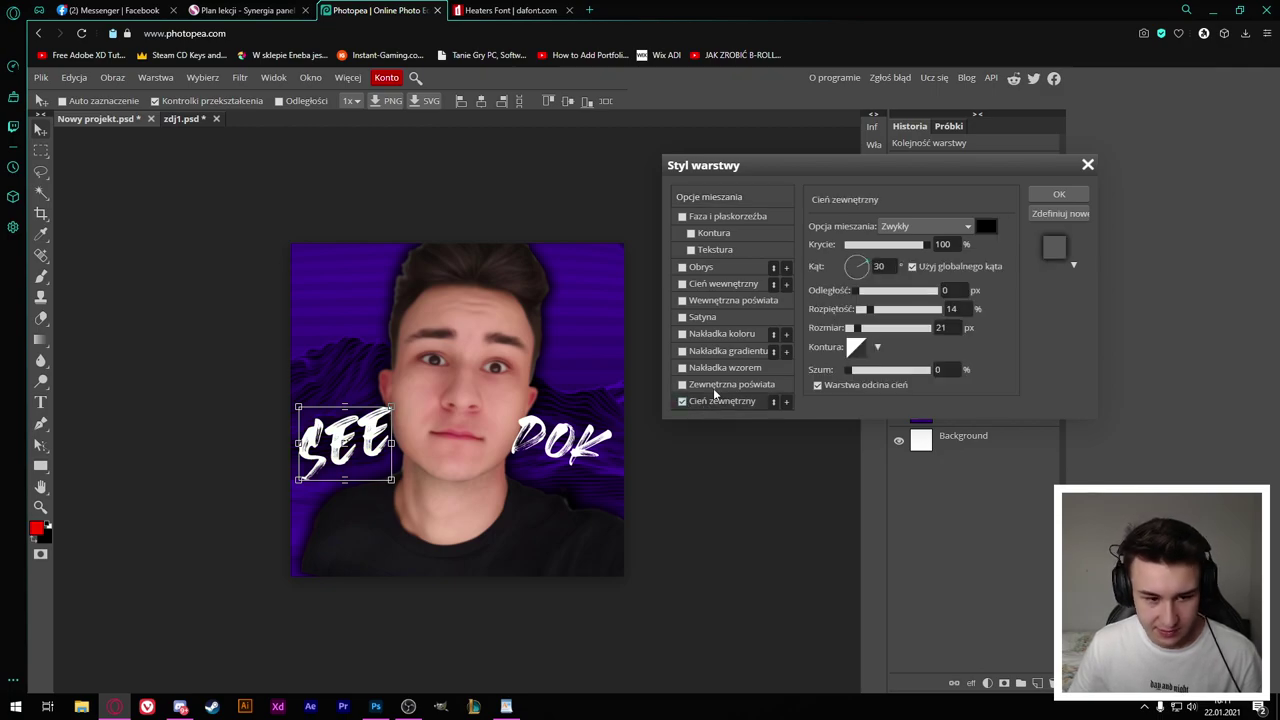
left_click(986, 226)
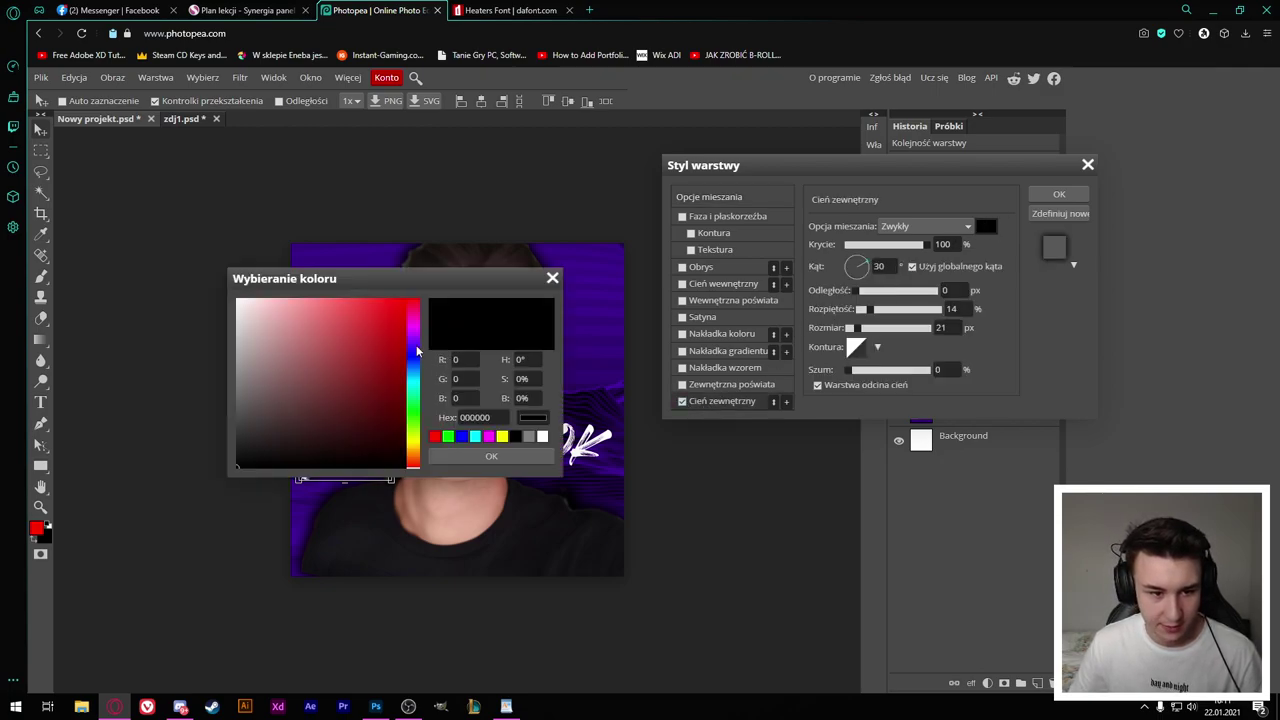
left_click(413, 310)
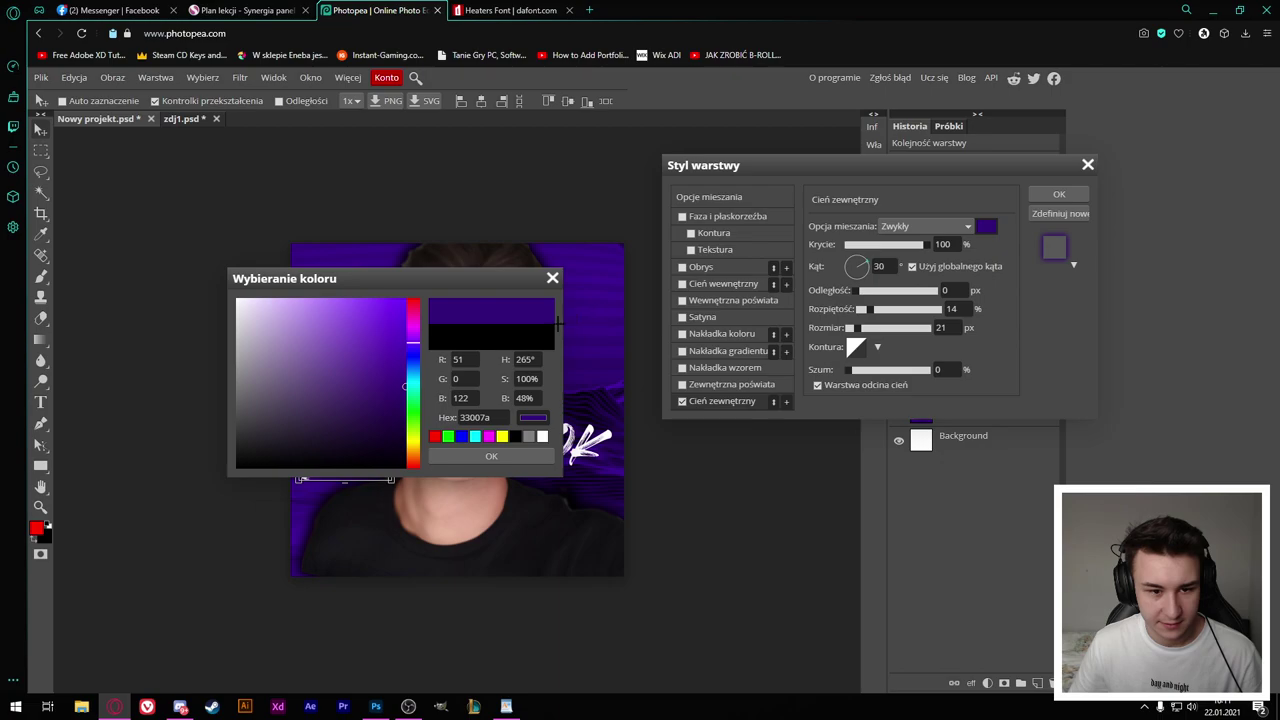
left_click(406, 299)
left_click(517, 456)
mouse_move(857, 290)
left_mouse_down()
mouse_move(828, 316)
mouse_move(838, 328)
mouse_move(859, 292)
left_mouse_up()
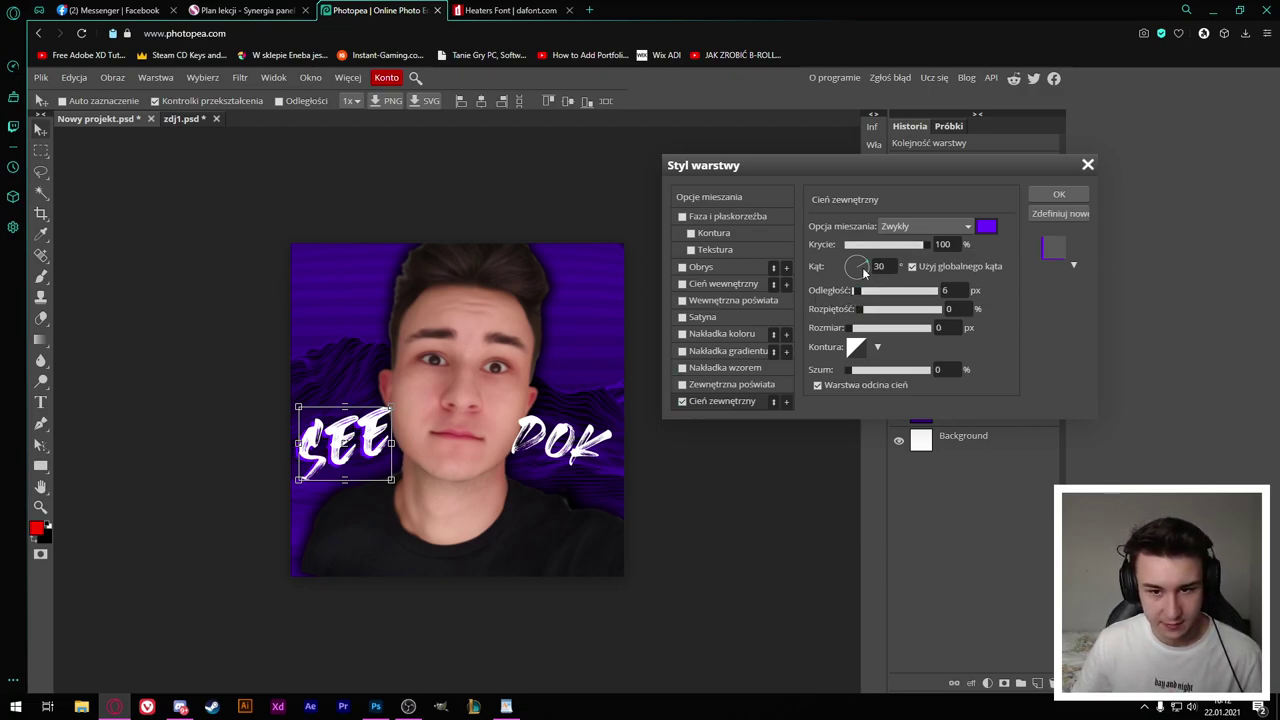
left_click(870, 277)
left_click_drag(866, 290, 829, 305)
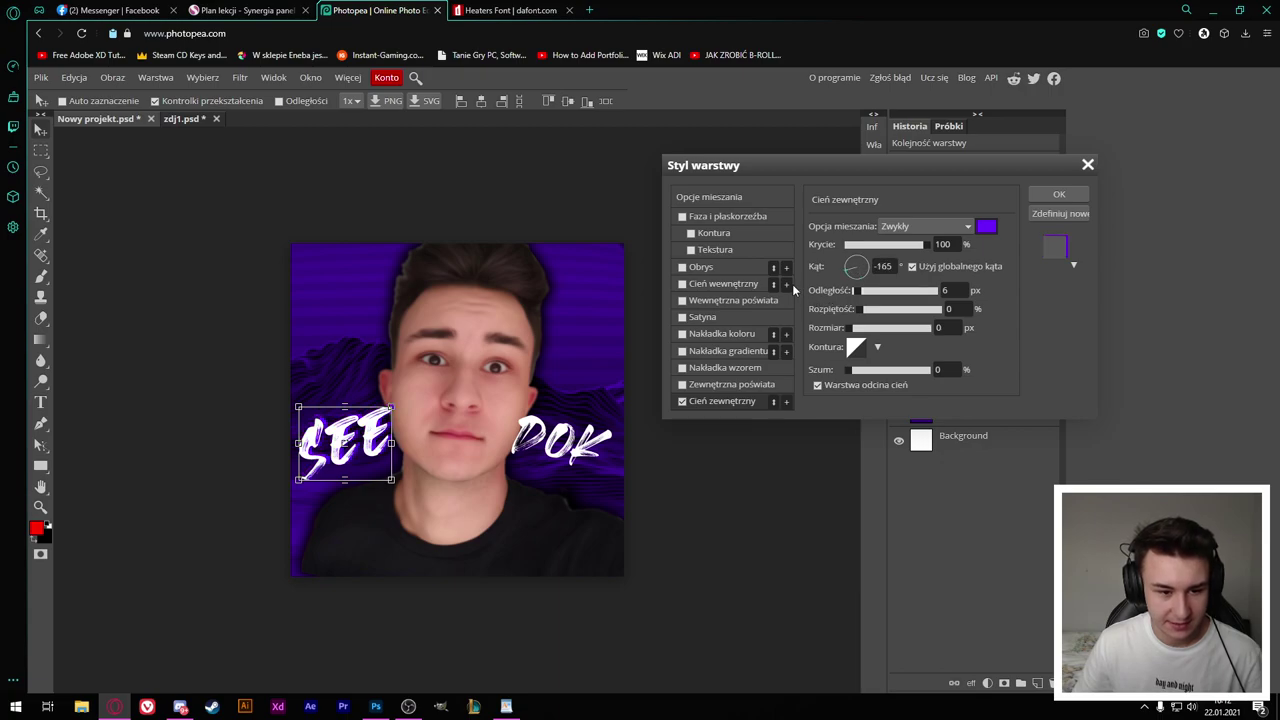
Step: Try inner glow and satin, then enable an inner shadow in Ekran blend with zero size
left_click(682, 301)
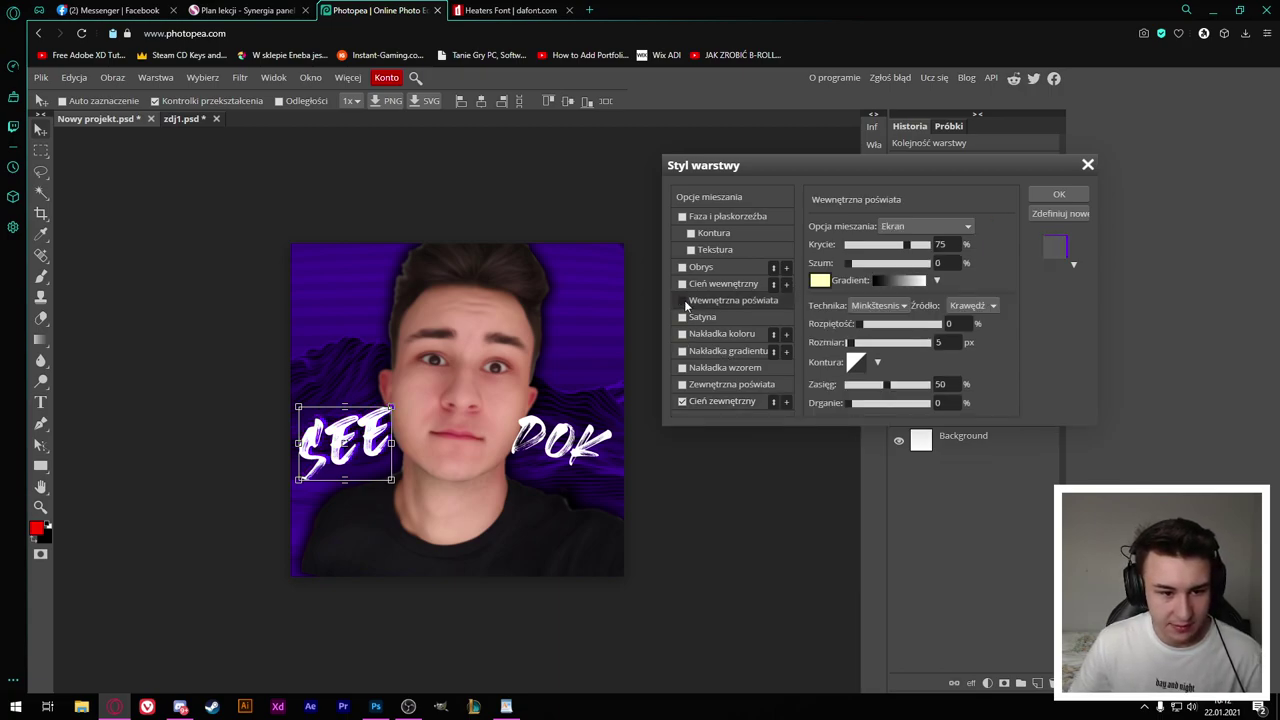
left_click(718, 314)
left_click(682, 316)
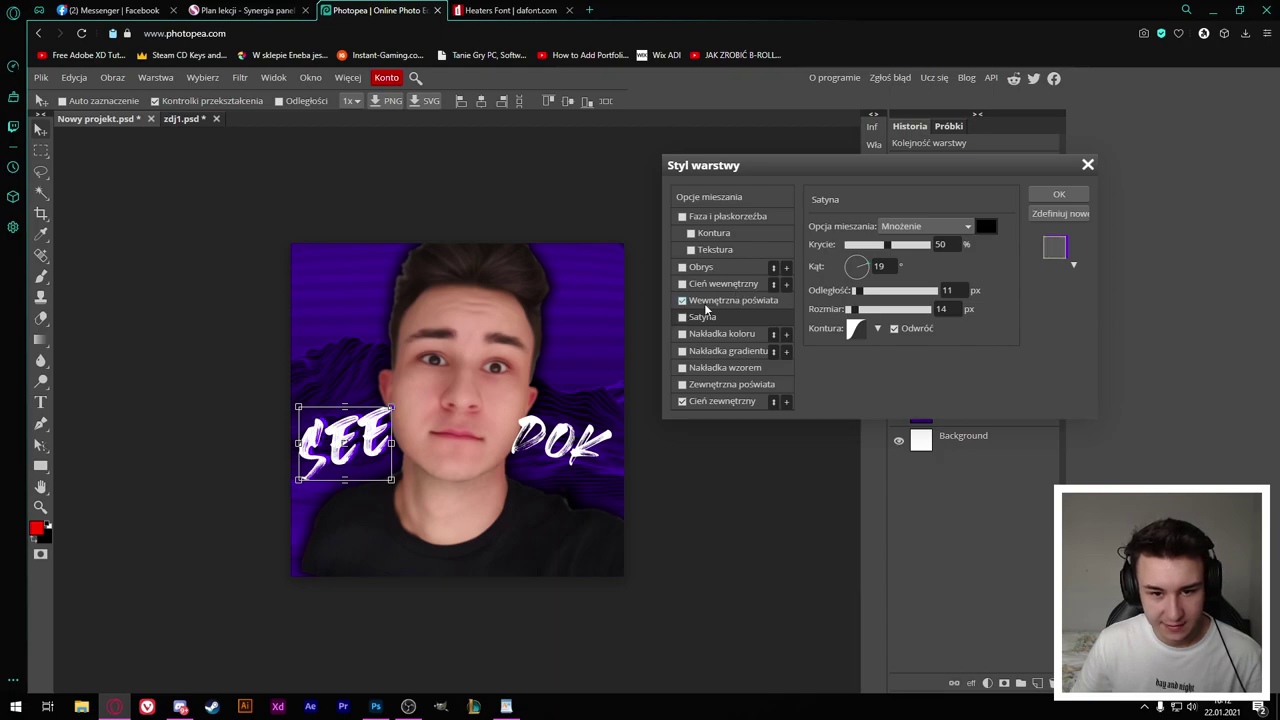
left_click(700, 300)
left_click(712, 286)
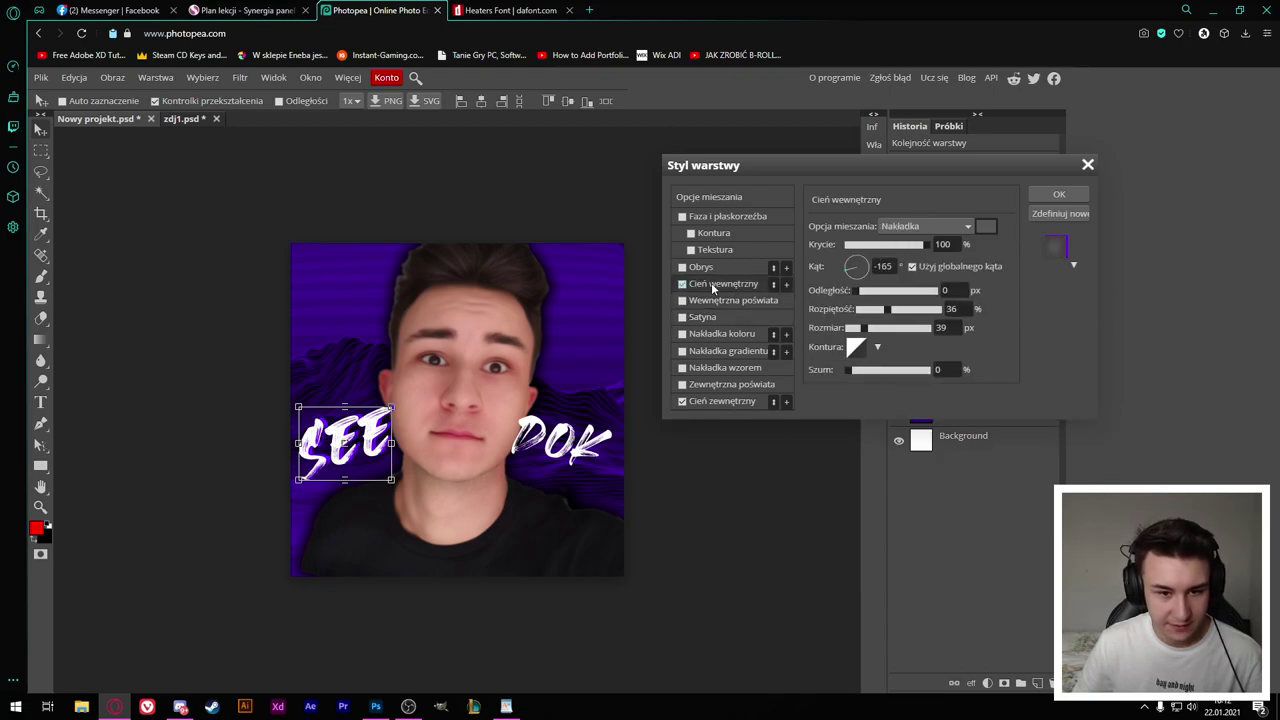
left_click(922, 226)
left_click(905, 329)
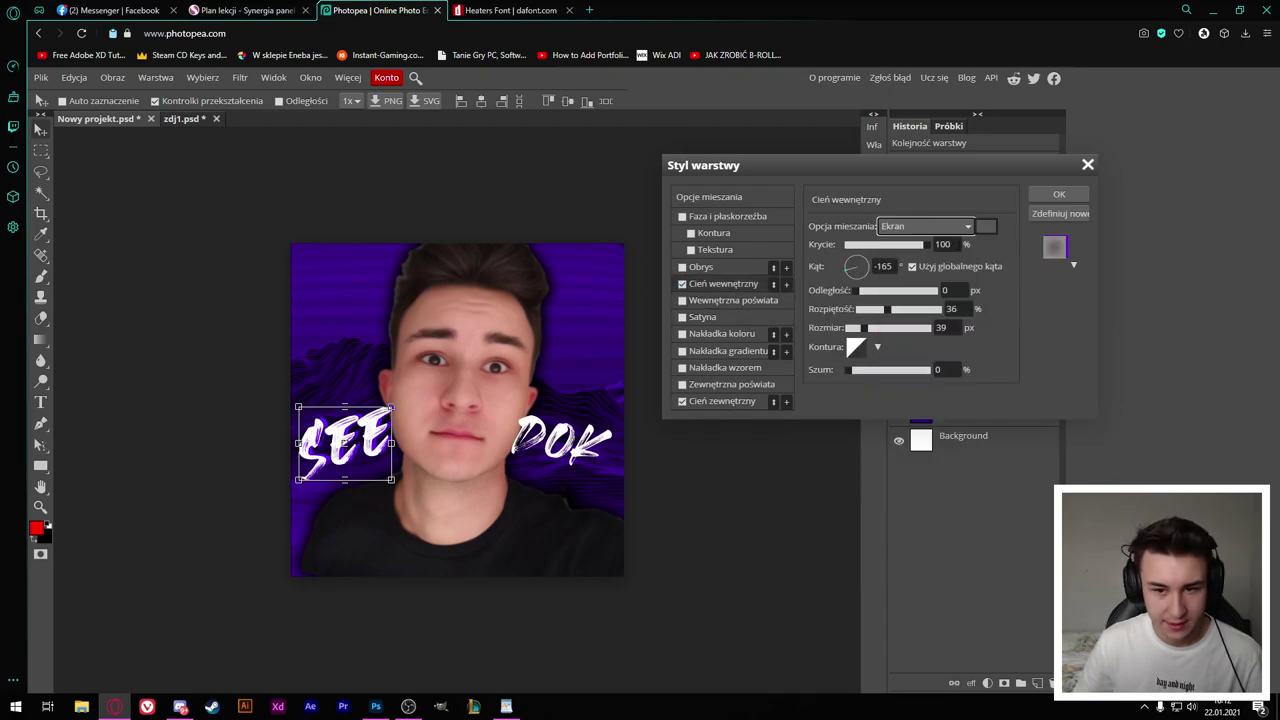
left_click(986, 226)
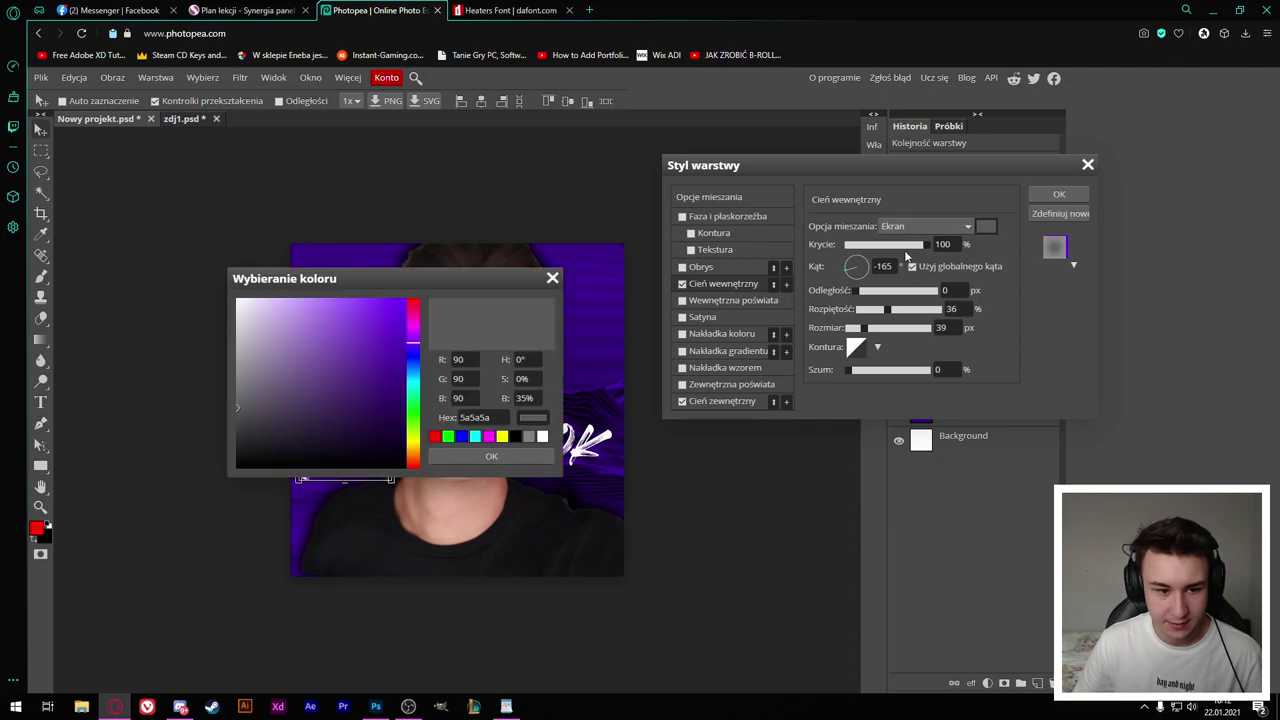
left_click(491, 456)
left_click_drag(866, 328, 797, 310)
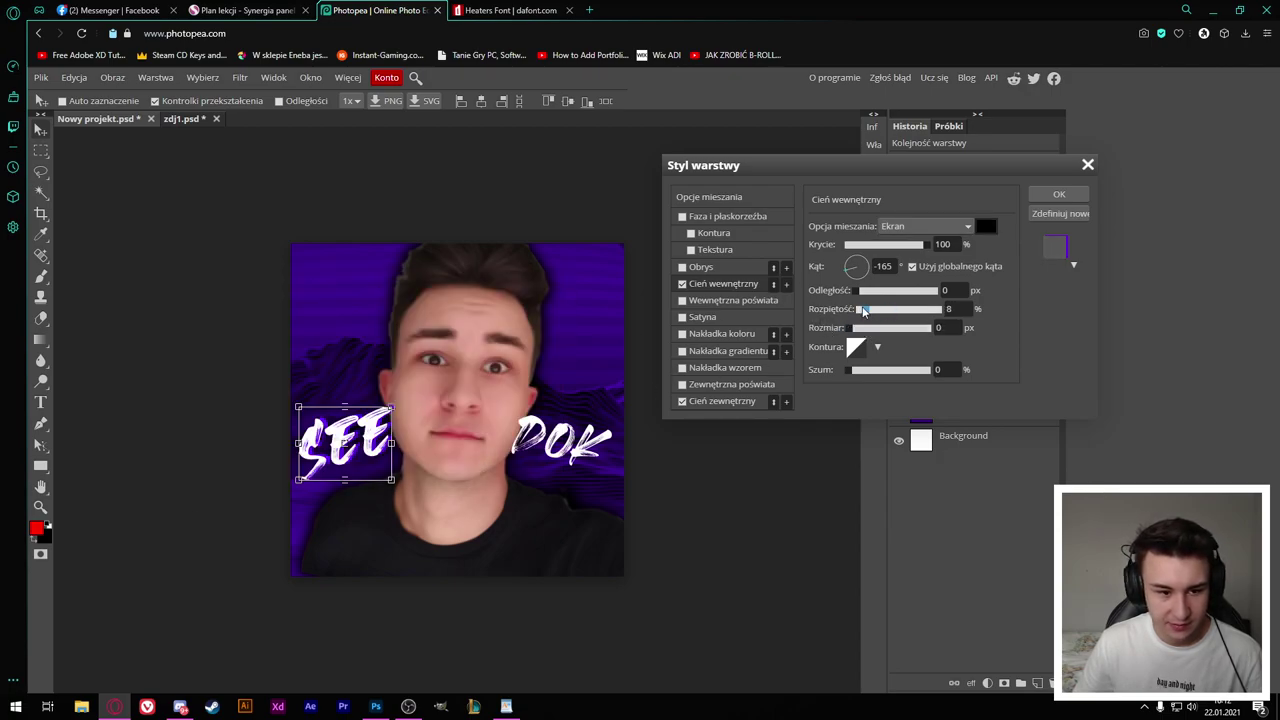
Step: Set the inner shadow to Zwykły blend, purple colour and 2 px size, and apply it
left_click(925, 226)
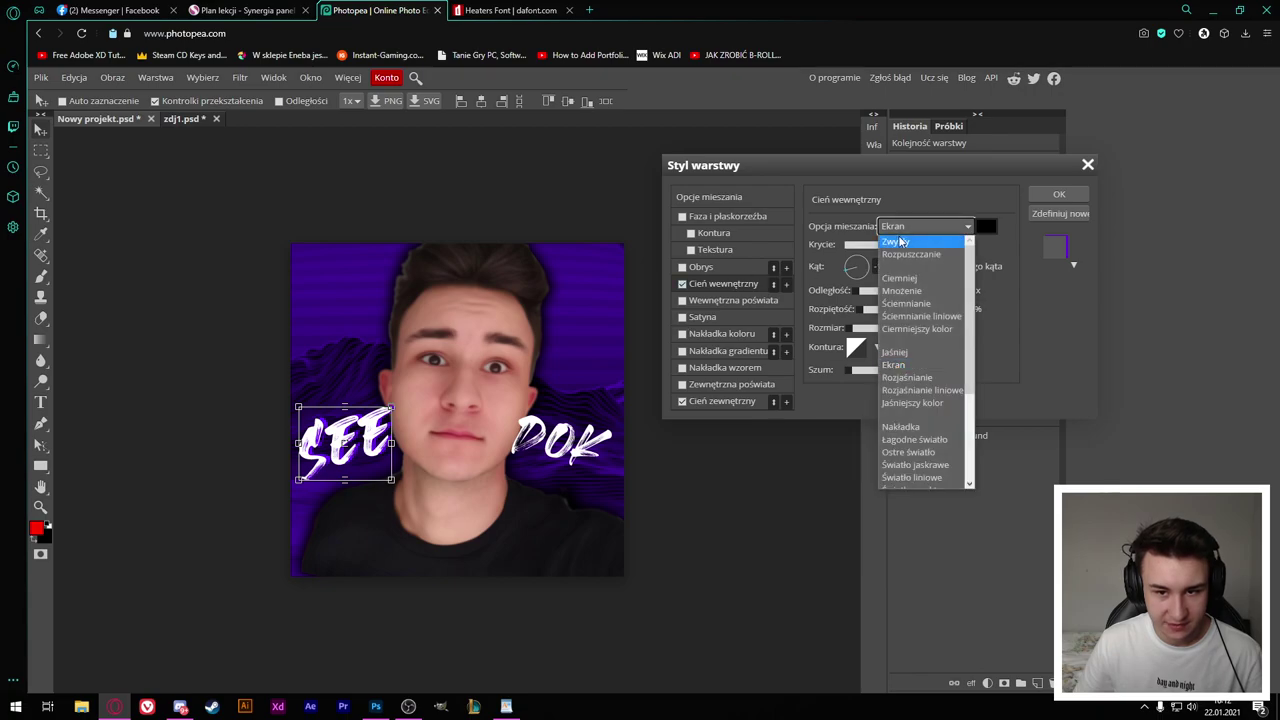
left_click(900, 240)
left_click(986, 226)
left_click(378, 356)
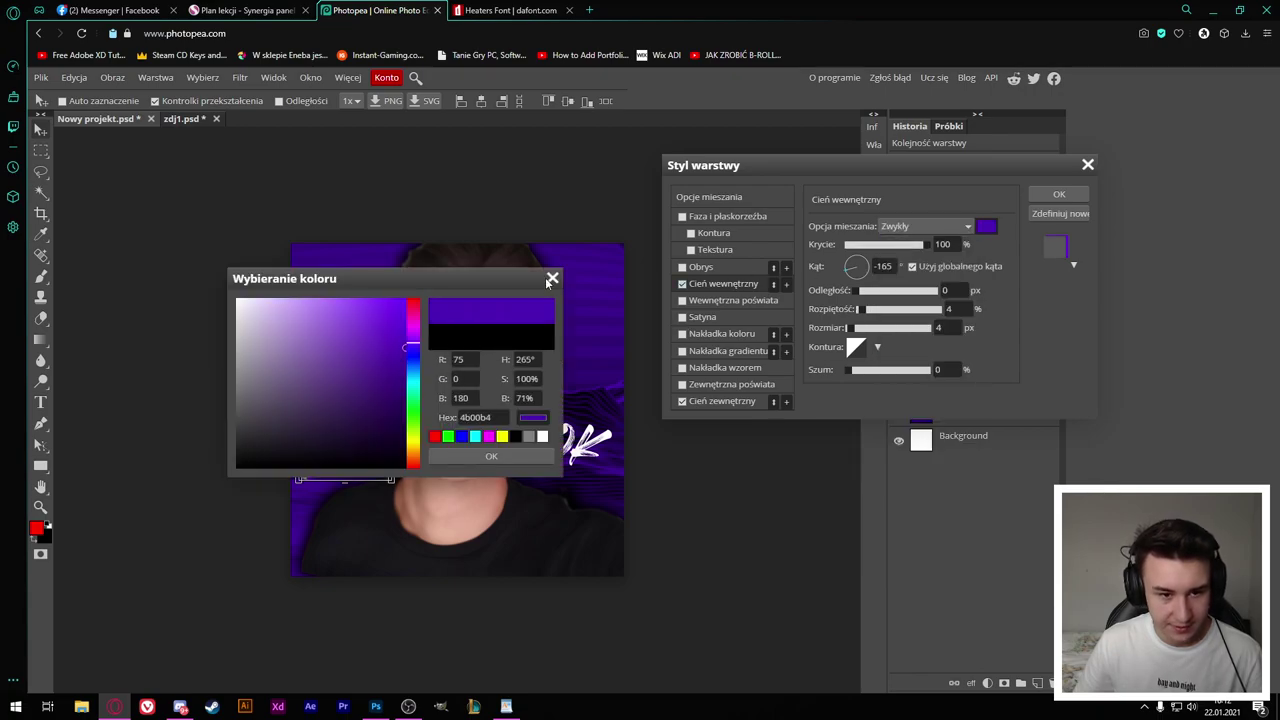
left_click(491, 456)
left_click_drag(851, 328, 847, 328)
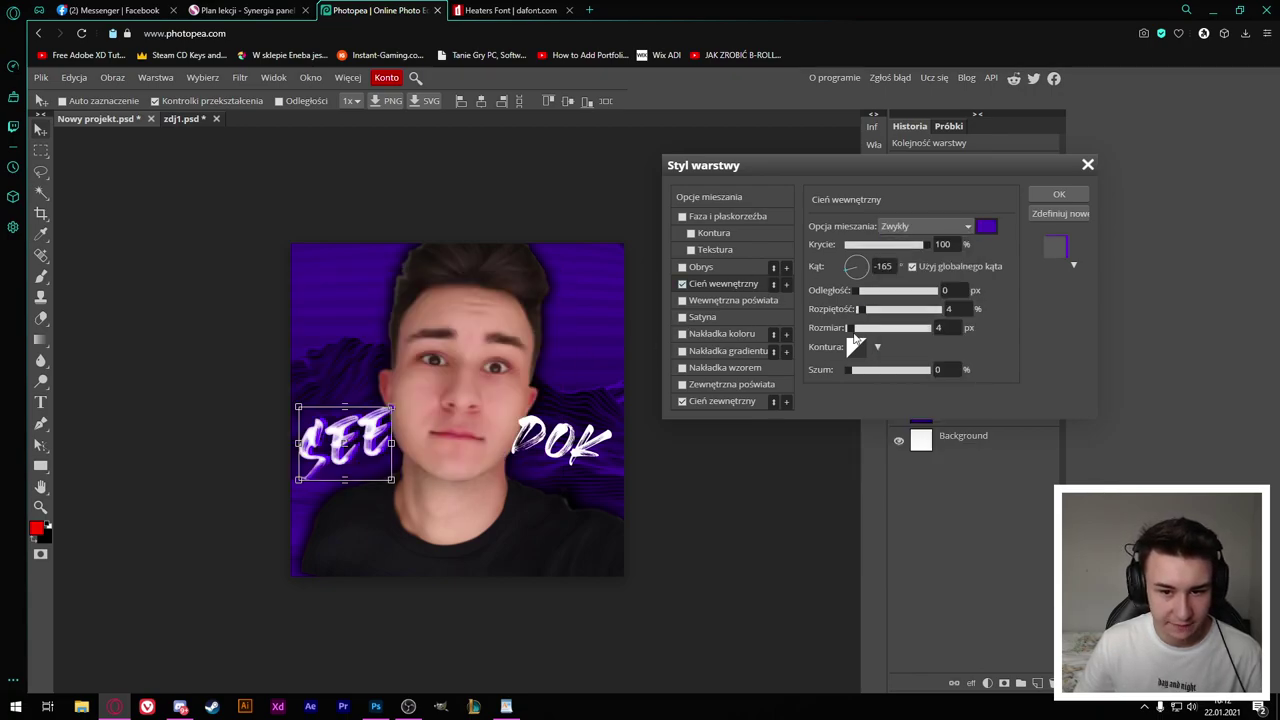
left_click(1059, 194)
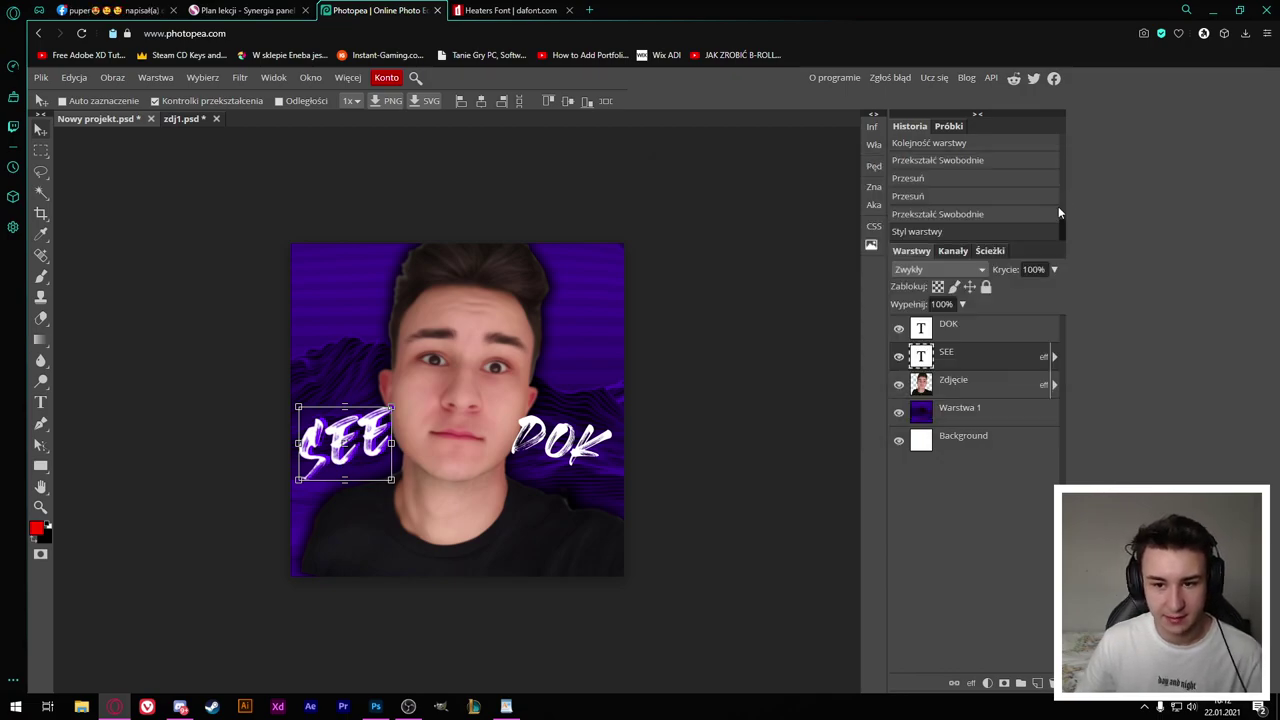
Step: Paste the same layer style from SEE onto the DOK text layer
right_click(972, 360)
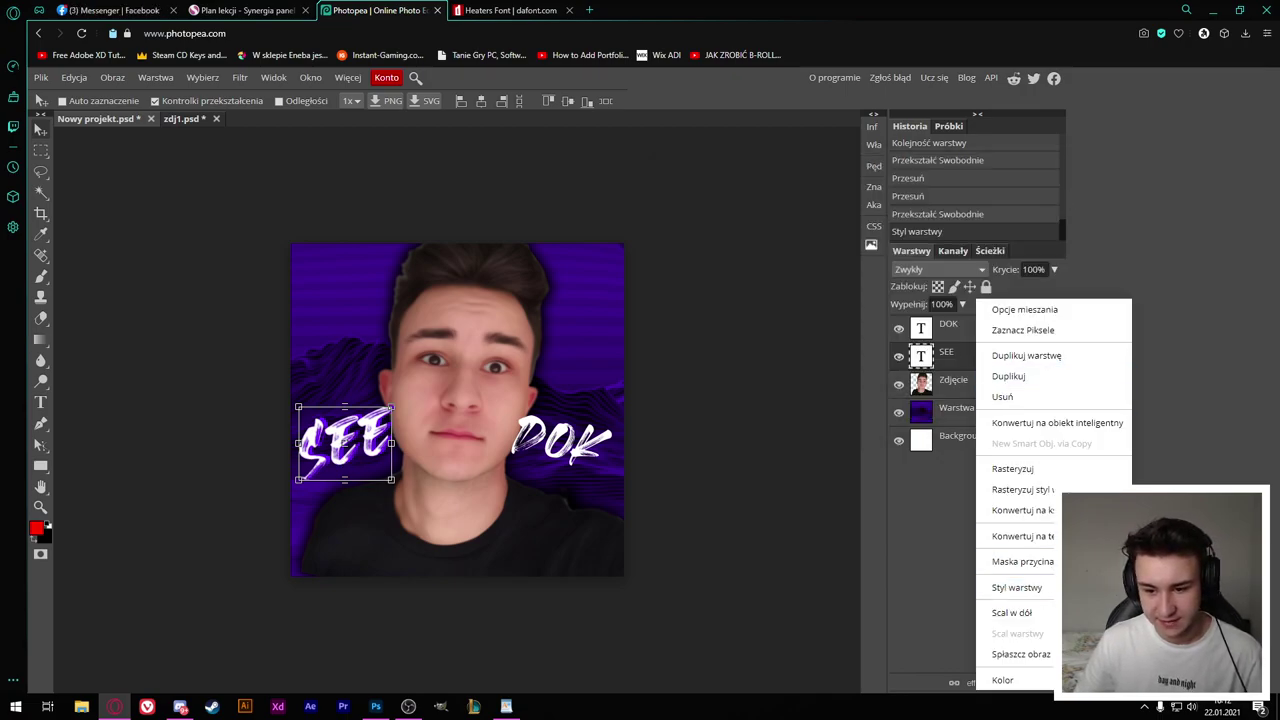
key("Escape")
left_click(965, 330)
right_click(968, 338)
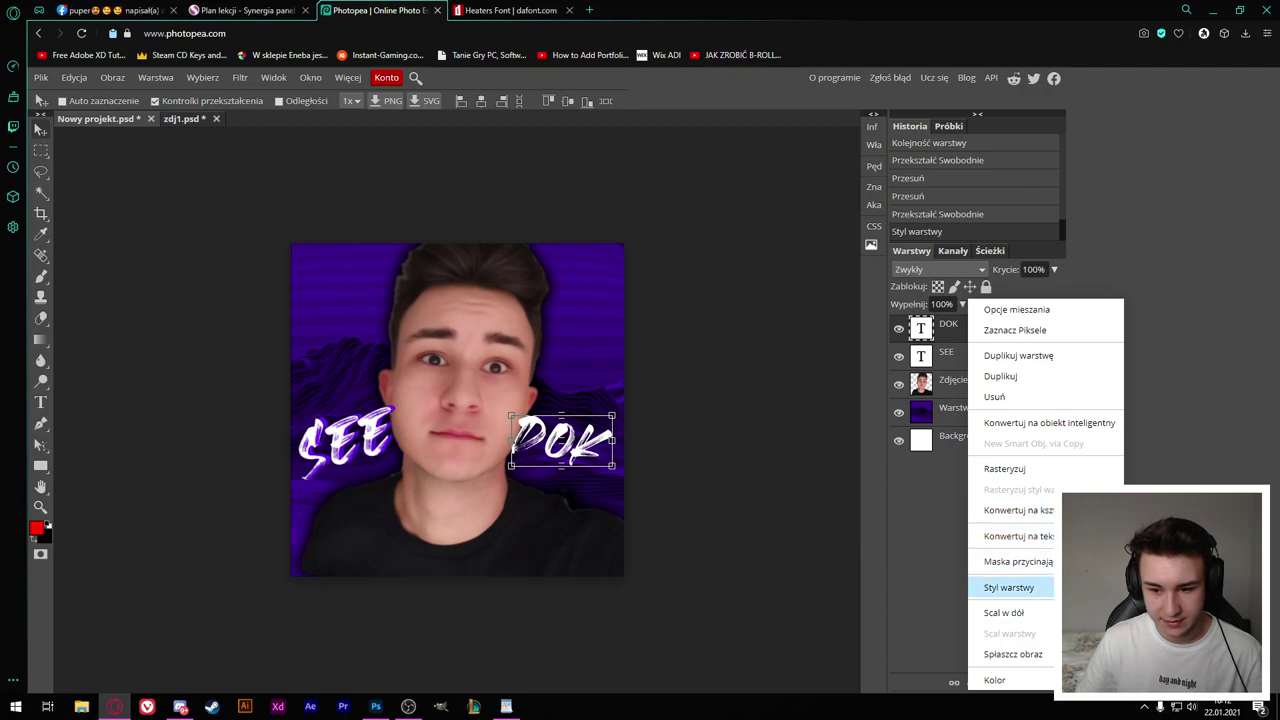
left_click(1010, 587)
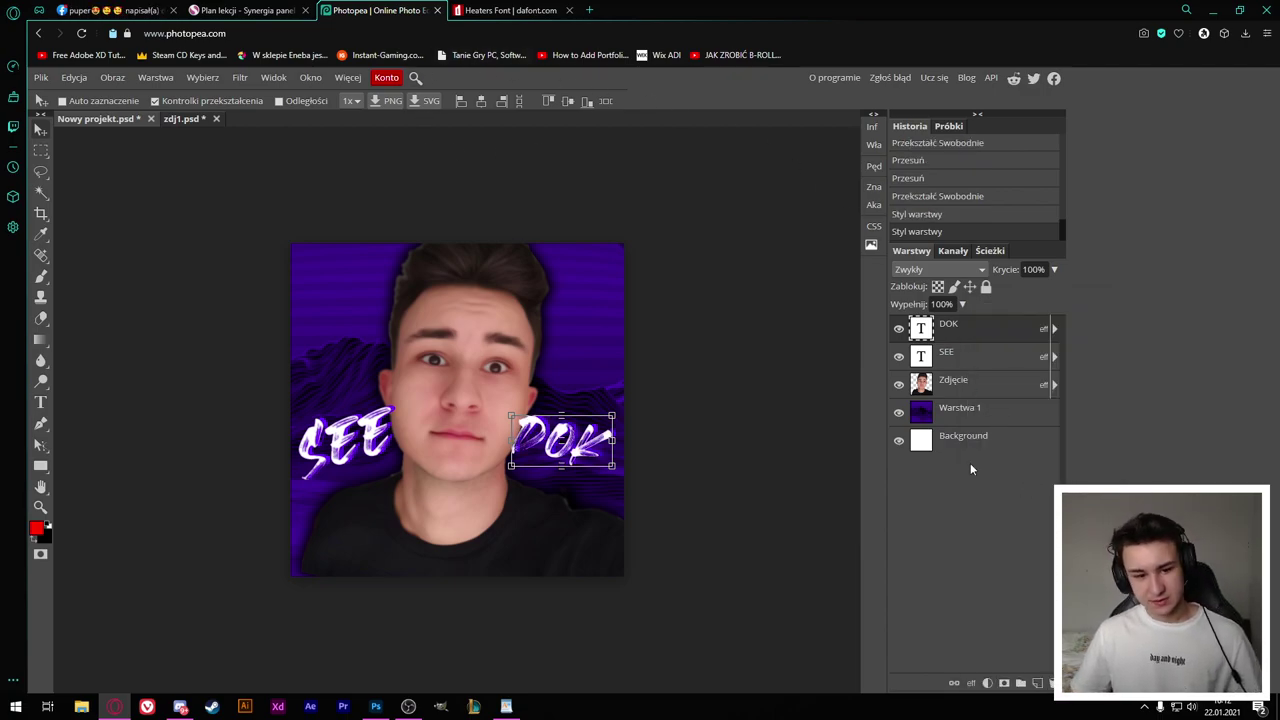
Step: Move SEE and DOK beneath the portrait and merge them into one layer
left_click(960, 365, "shift")
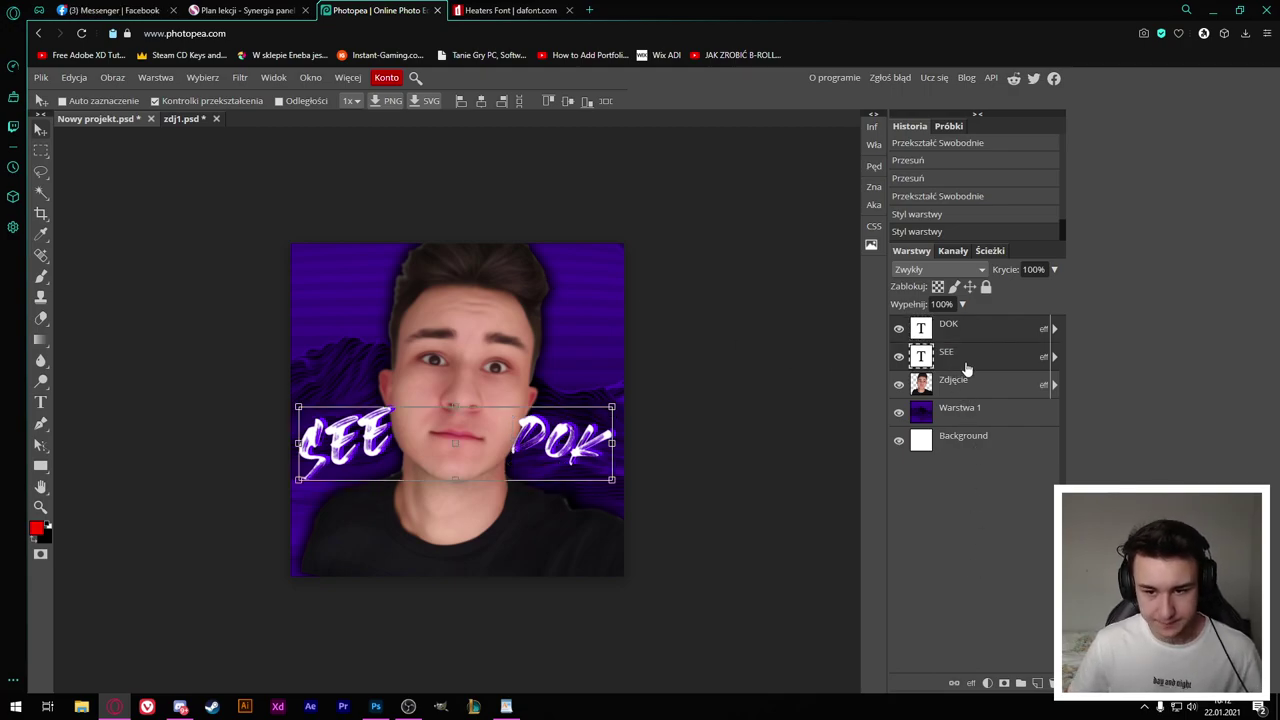
left_click_drag(962, 362, 984, 398)
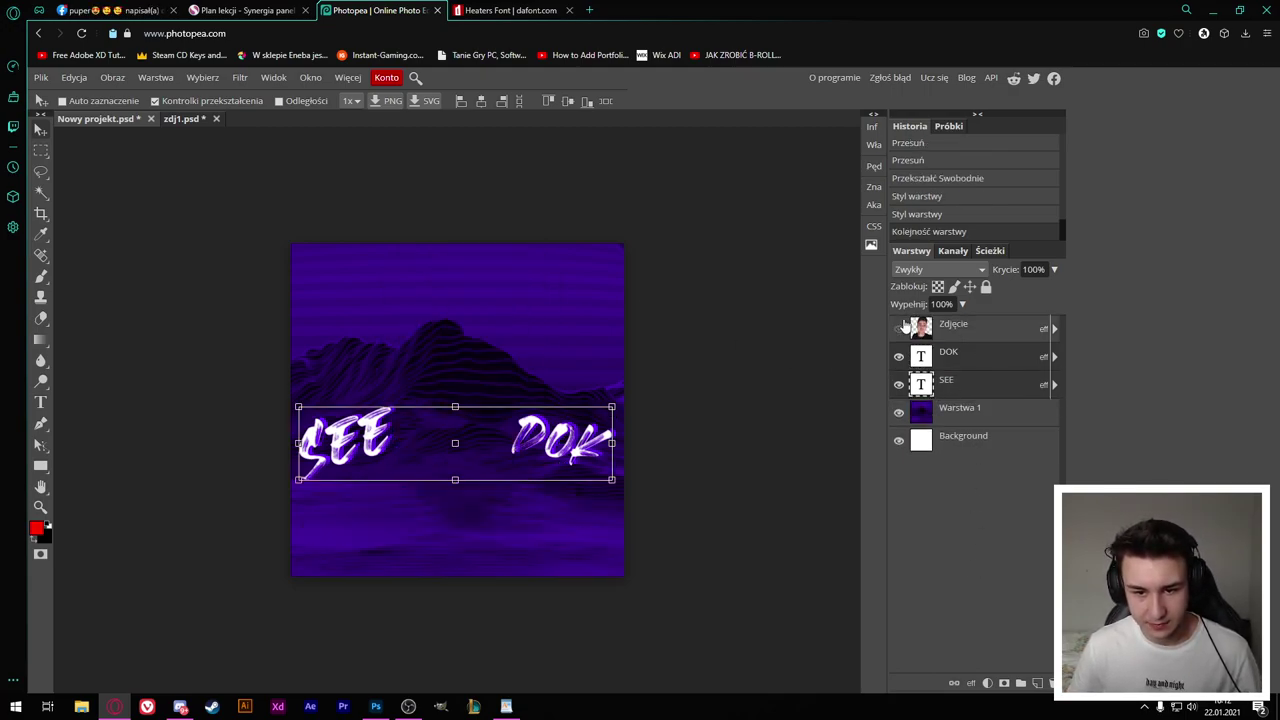
key("ctrl")
key("ctrl+e")
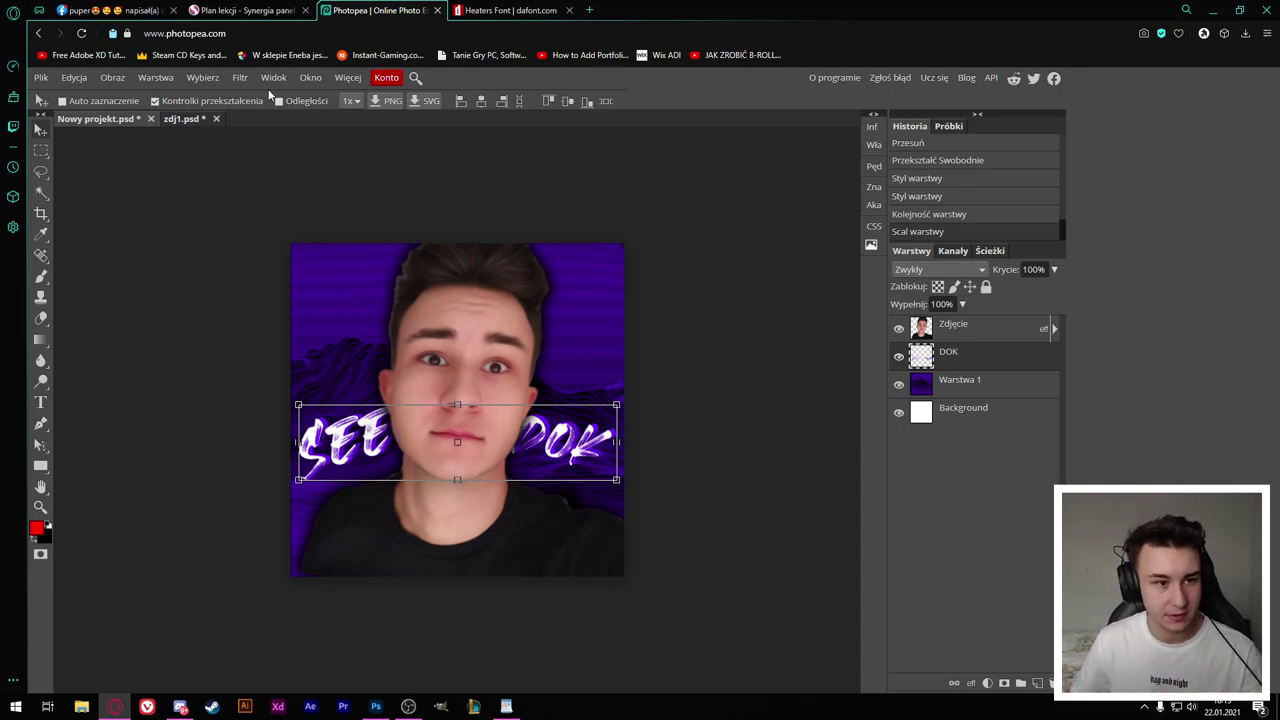
Step: Apply the Stylize Wind filter to the merged text
left_click(240, 77)
mouse_move(263, 335)
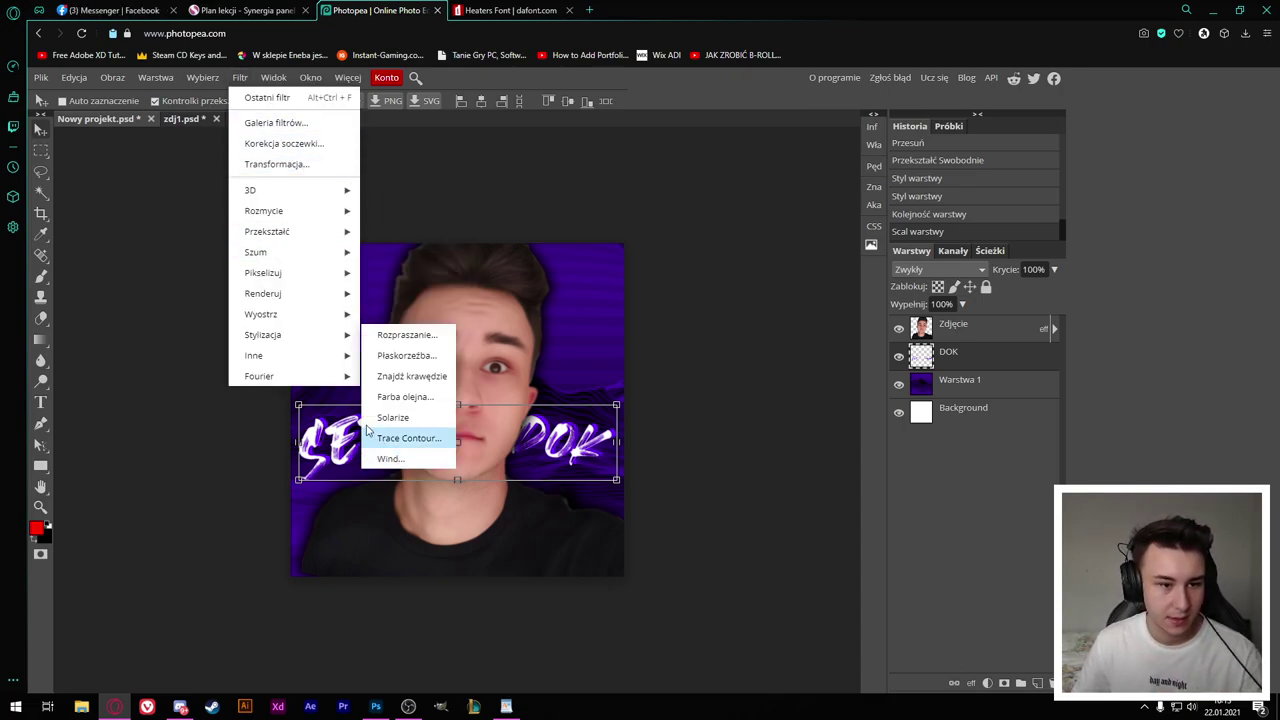
left_click(390, 459)
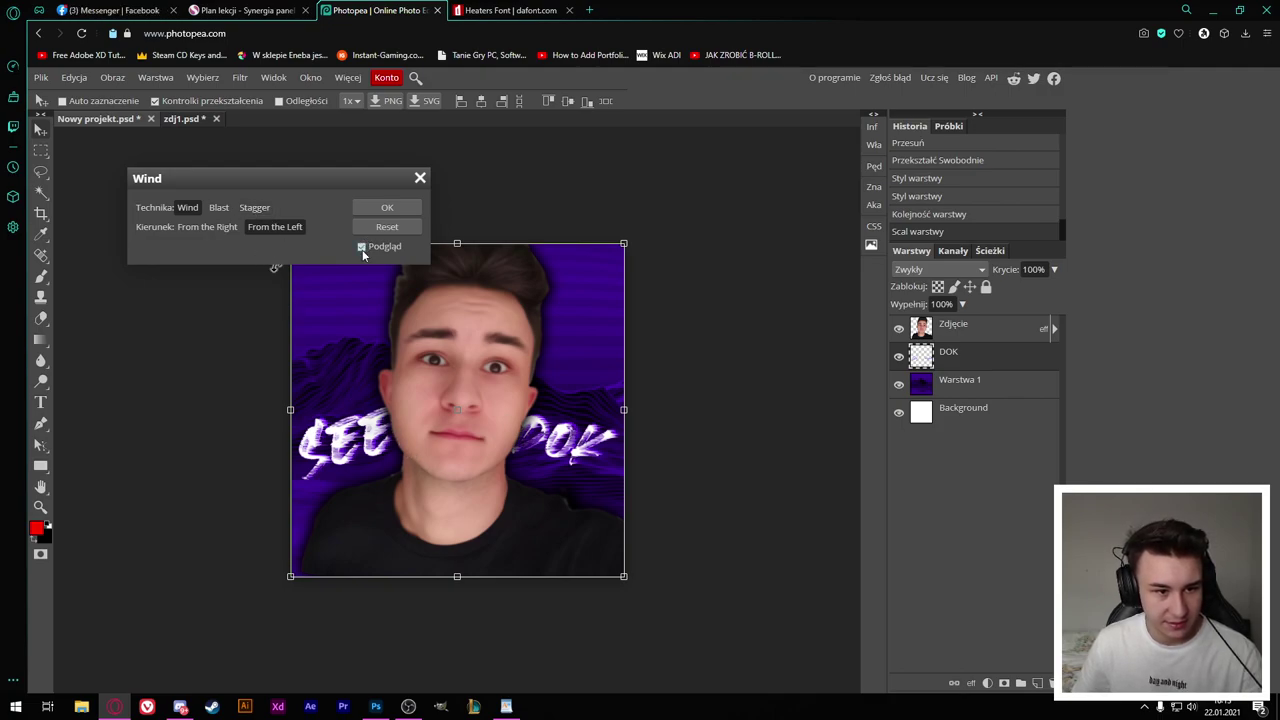
left_click(387, 207)
Step: Duplicate the wind-streaked text and apply plain Wind again to the copy
key("ctrl+j")
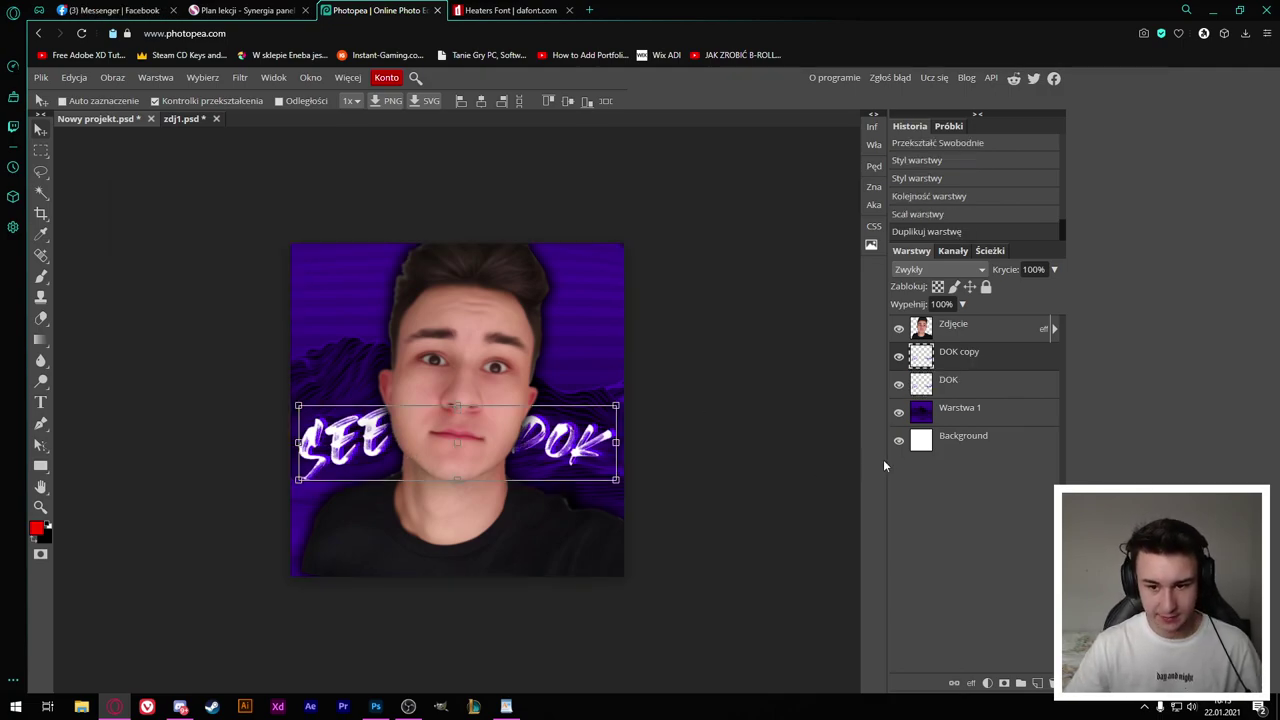
left_click(240, 77)
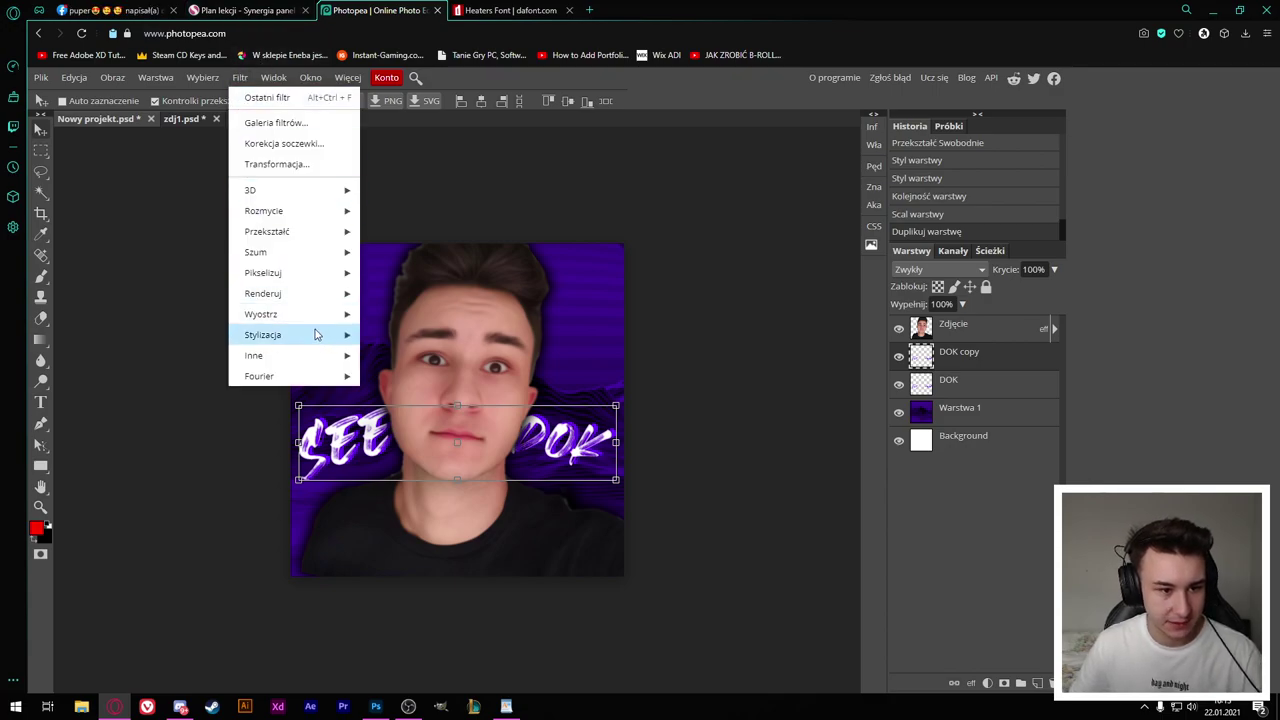
mouse_move(263, 335)
left_click(430, 455)
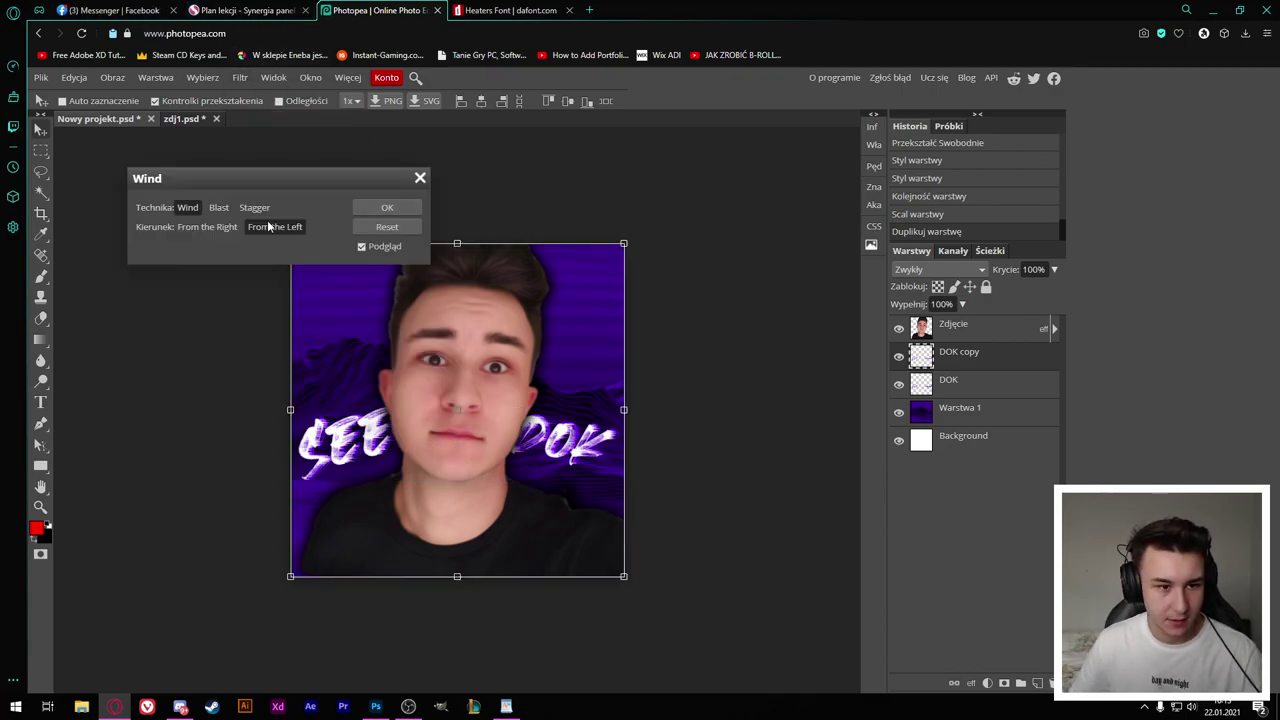
left_click(222, 208)
left_click(250, 207)
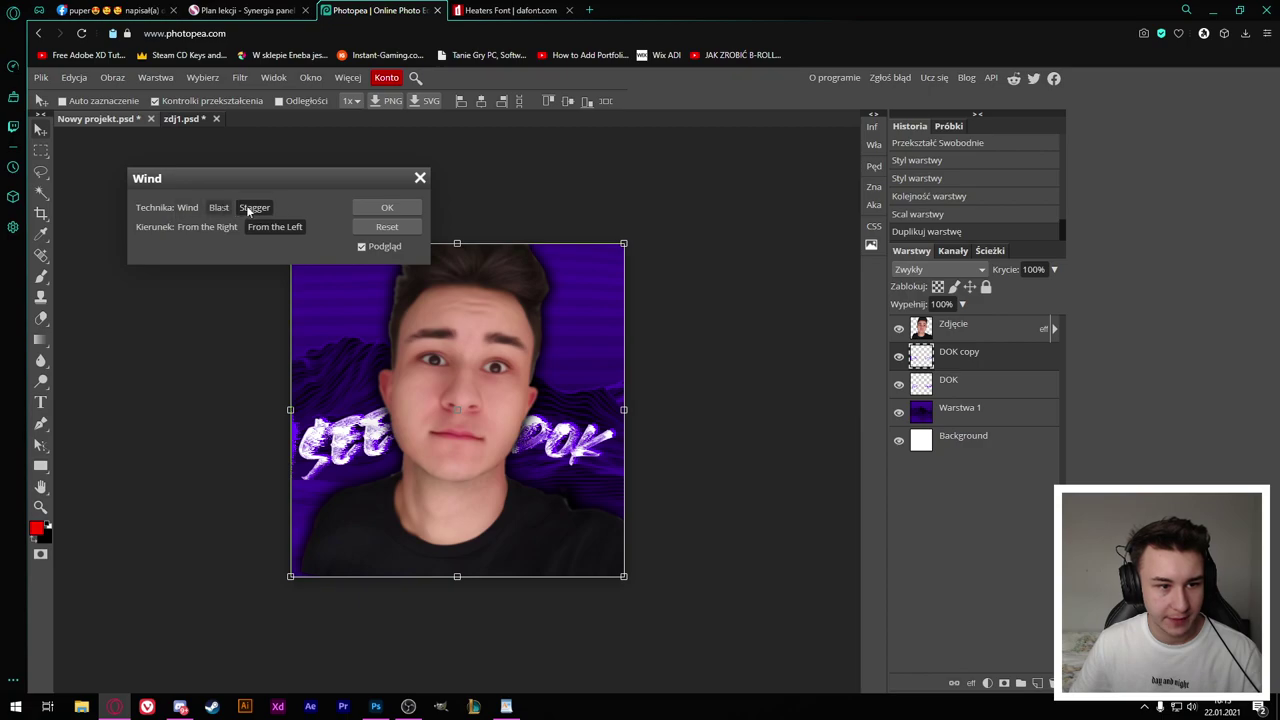
left_click(187, 207)
left_click(378, 208)
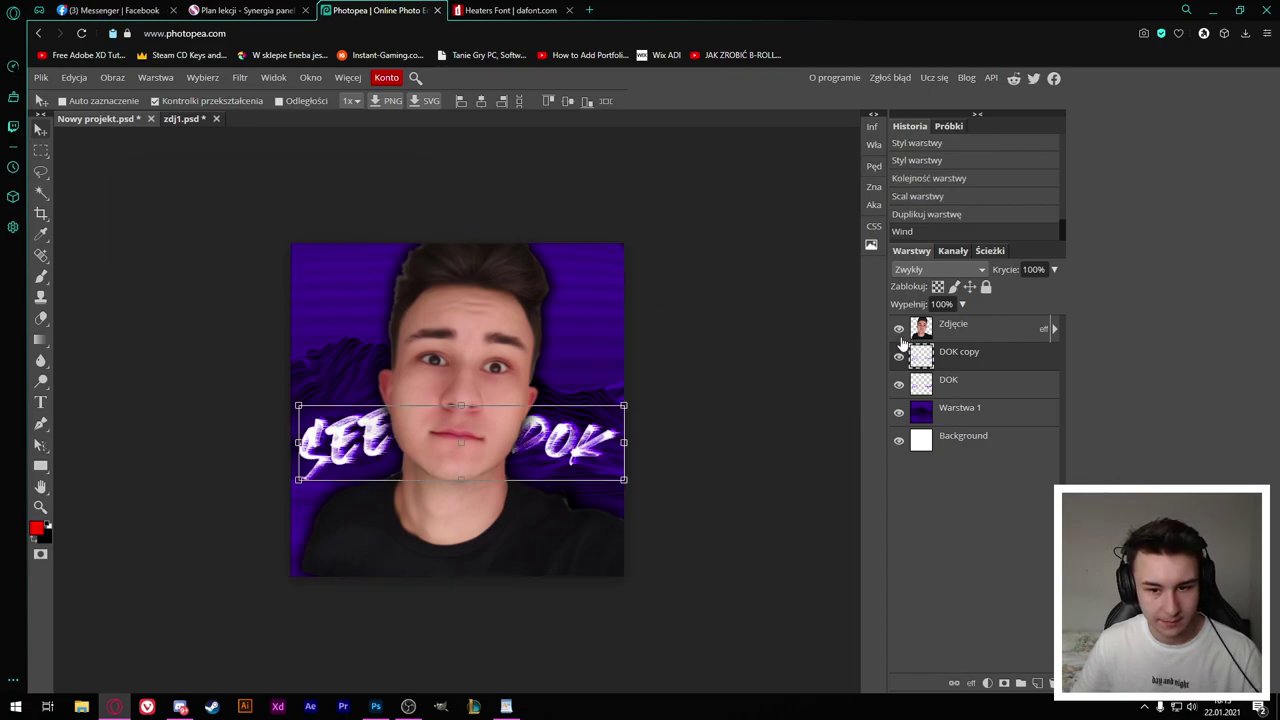
key("e")
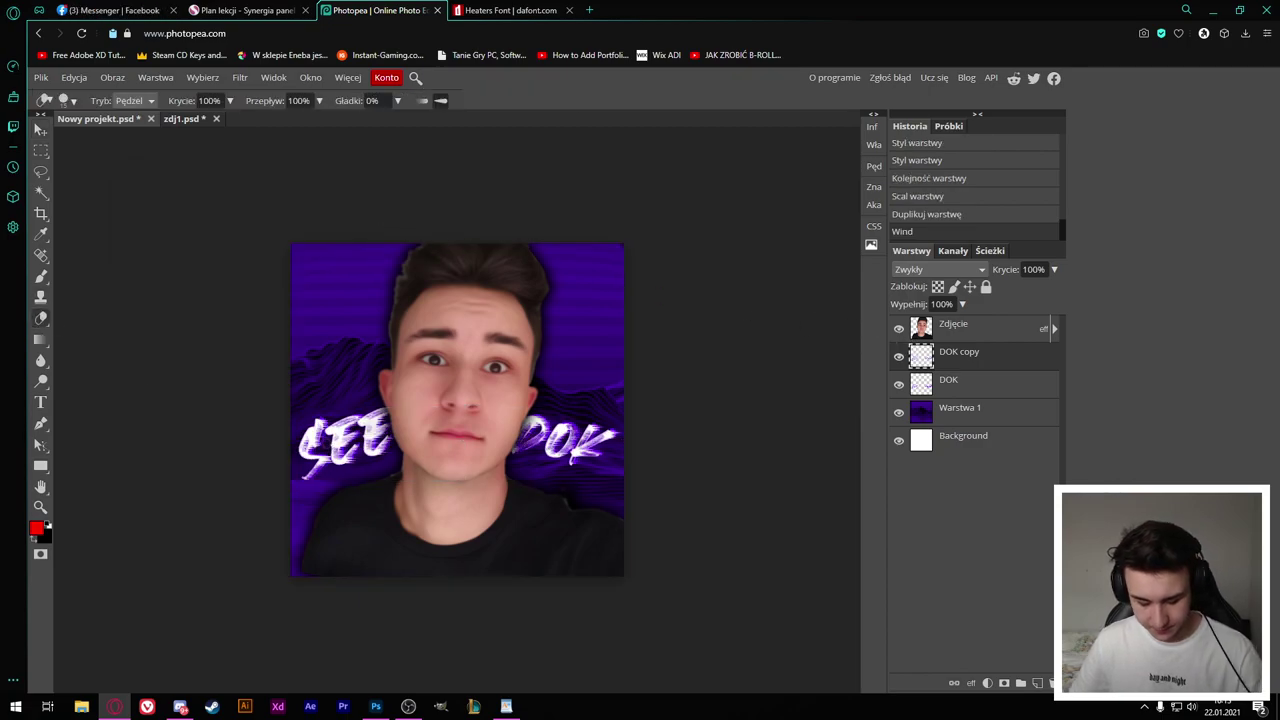
Step: Try erasing edges of the SEE lettering, then undo the strokes
left_click_drag(318, 435, 328, 462)
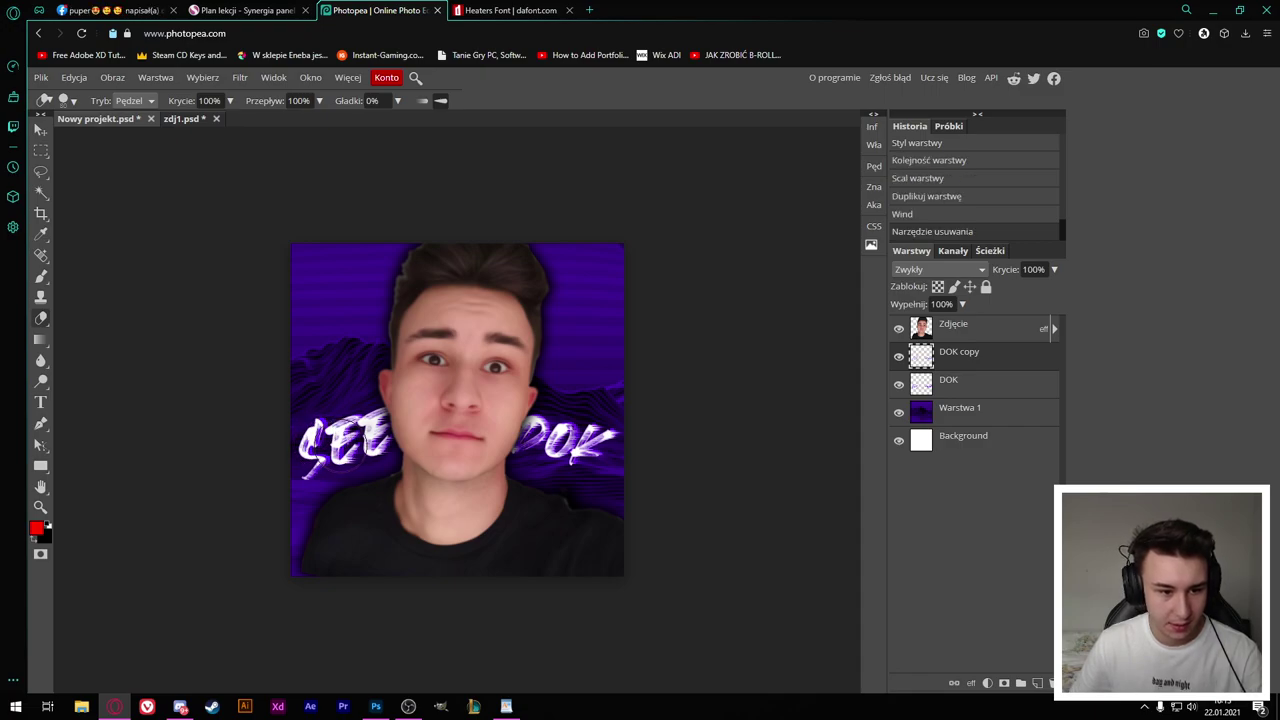
key("ctrl+z")
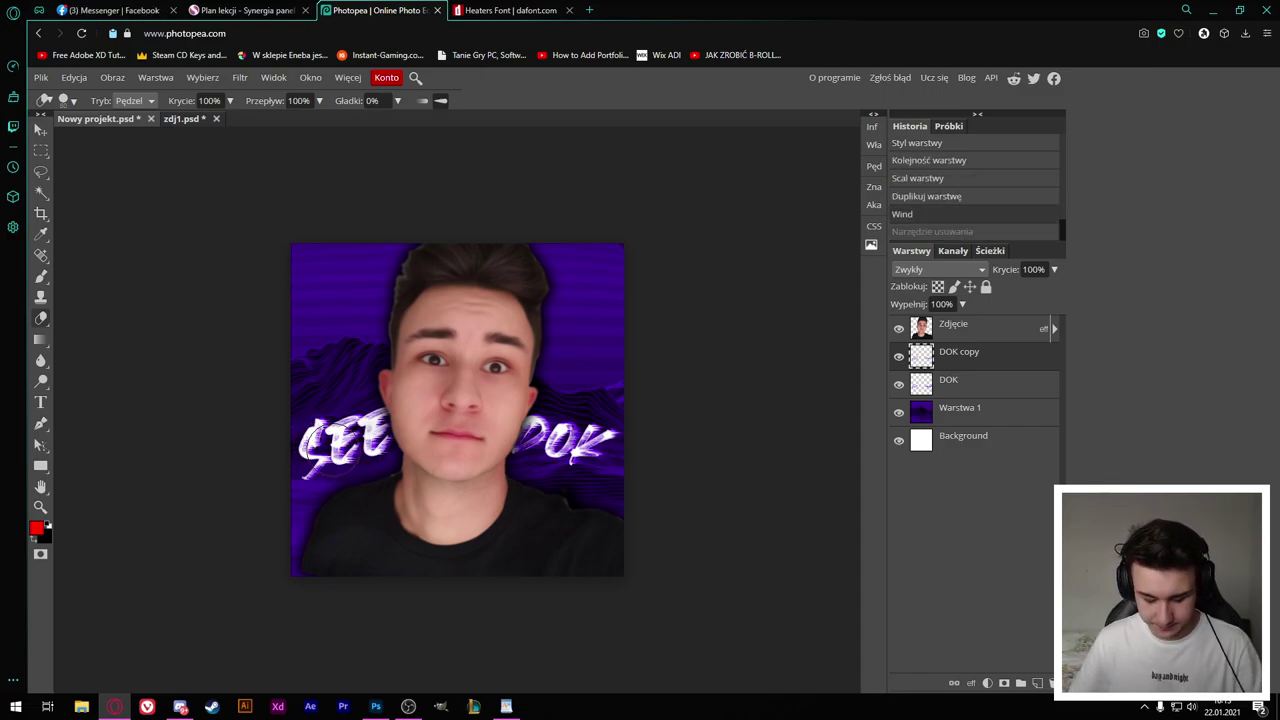
left_click_drag(318, 430, 326, 455)
mouse_move(392, 430)
left_mouse_down()
mouse_move(372, 480)
mouse_move(310, 428)
mouse_move(312, 440)
left_mouse_up()
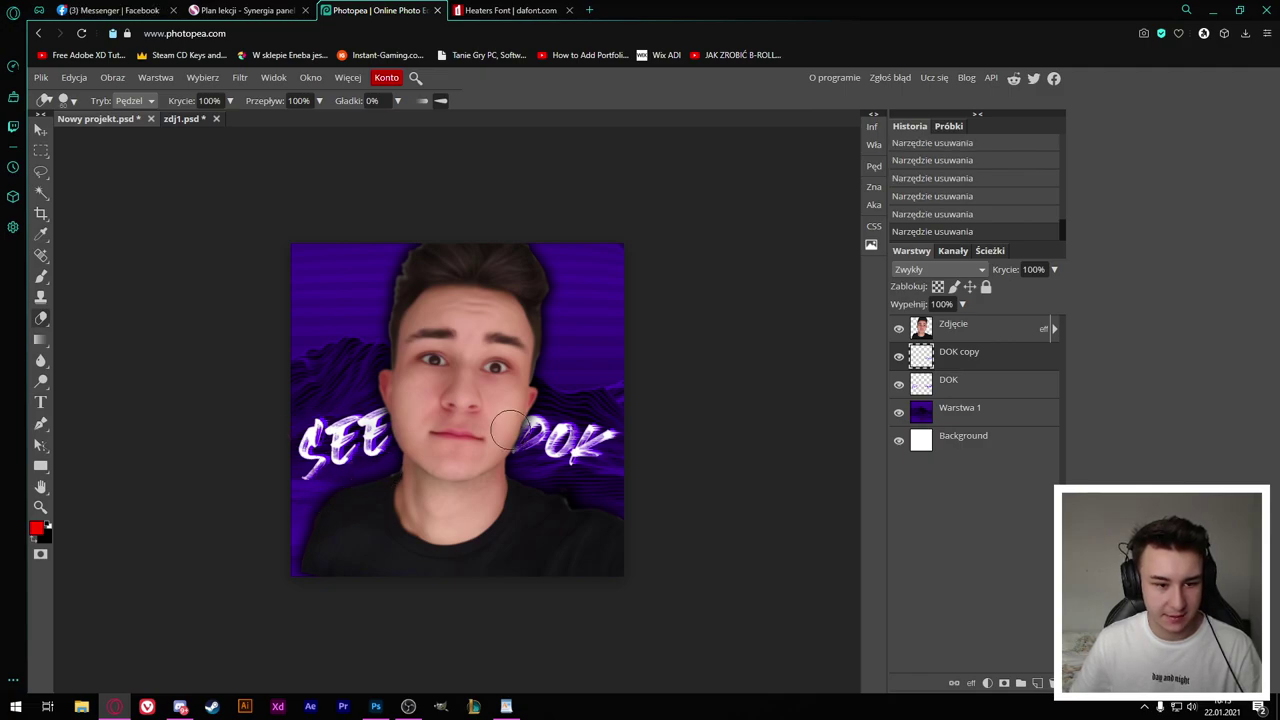
key("ctrl+z")
key("ctrl+z")
key("ctrl+z")
key("ctrl+z")
key("ctrl+z")
key("ctrl+z")
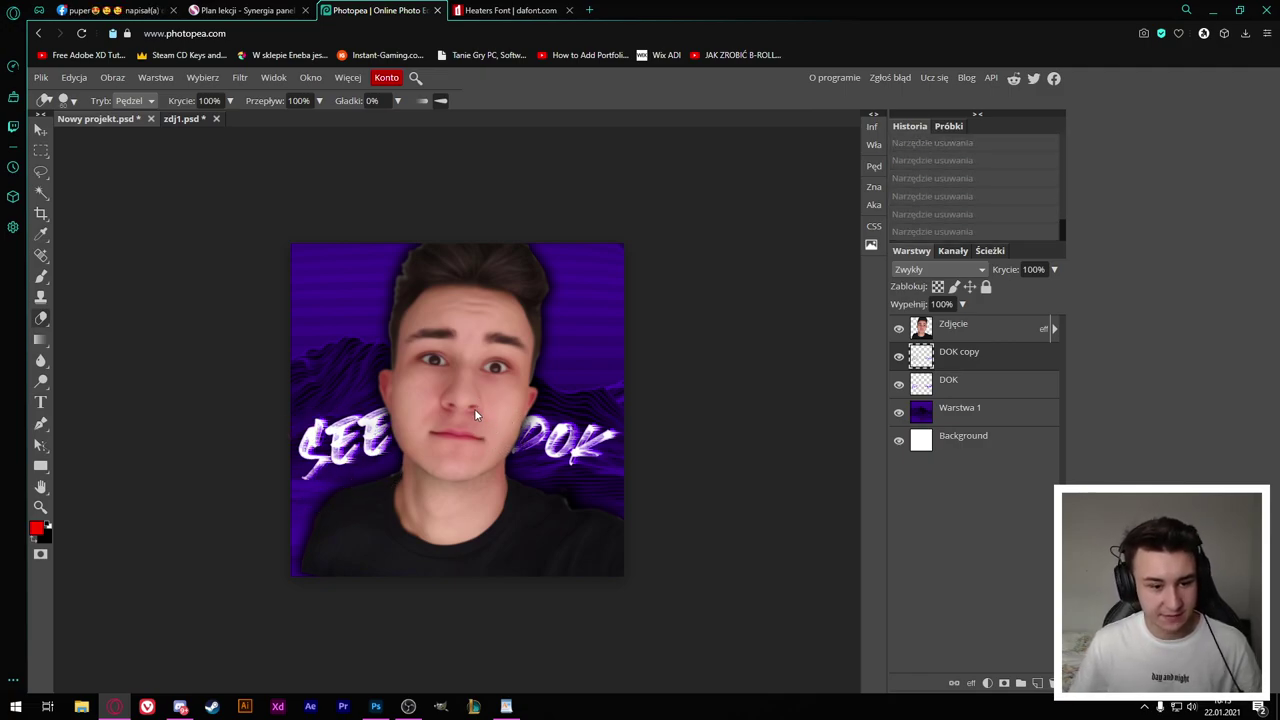
Step: Set the duplicated text layer's opacity to 80%
mouse_move(1016, 274)
left_mouse_down()
mouse_move(1000, 272)
mouse_move(1011, 270)
left_mouse_up()
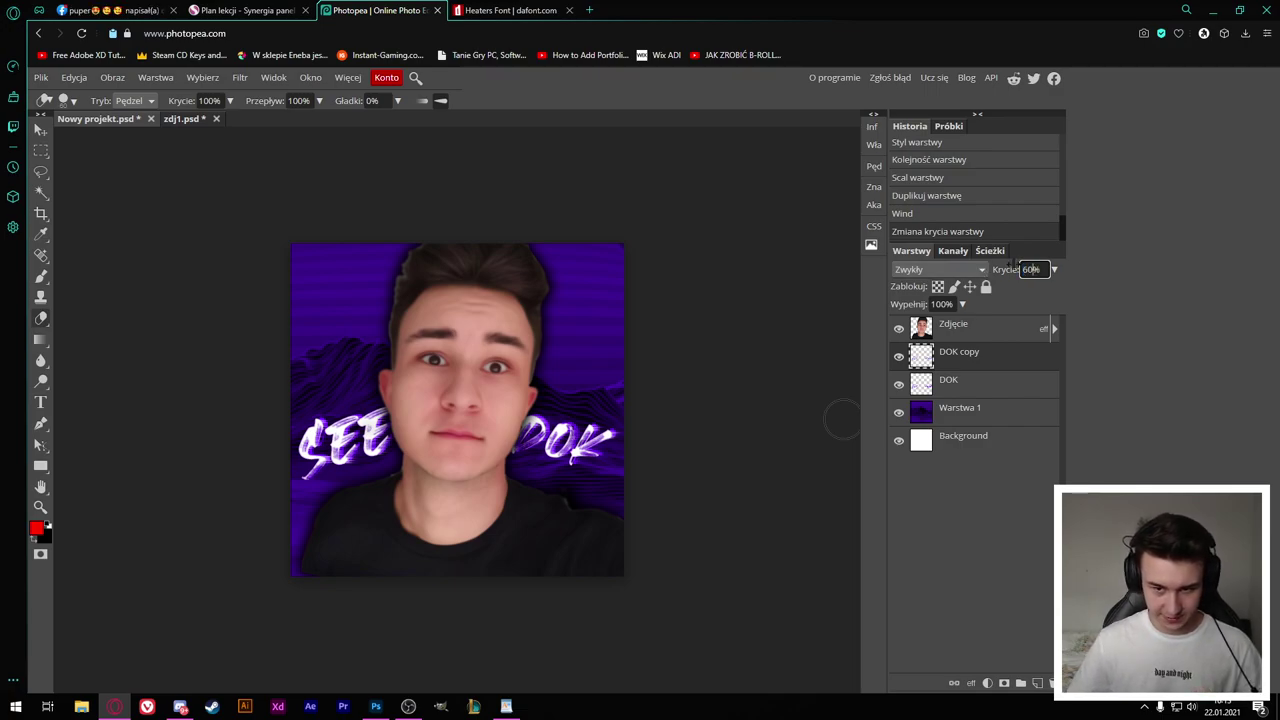
left_click(1003, 270)
type("80")
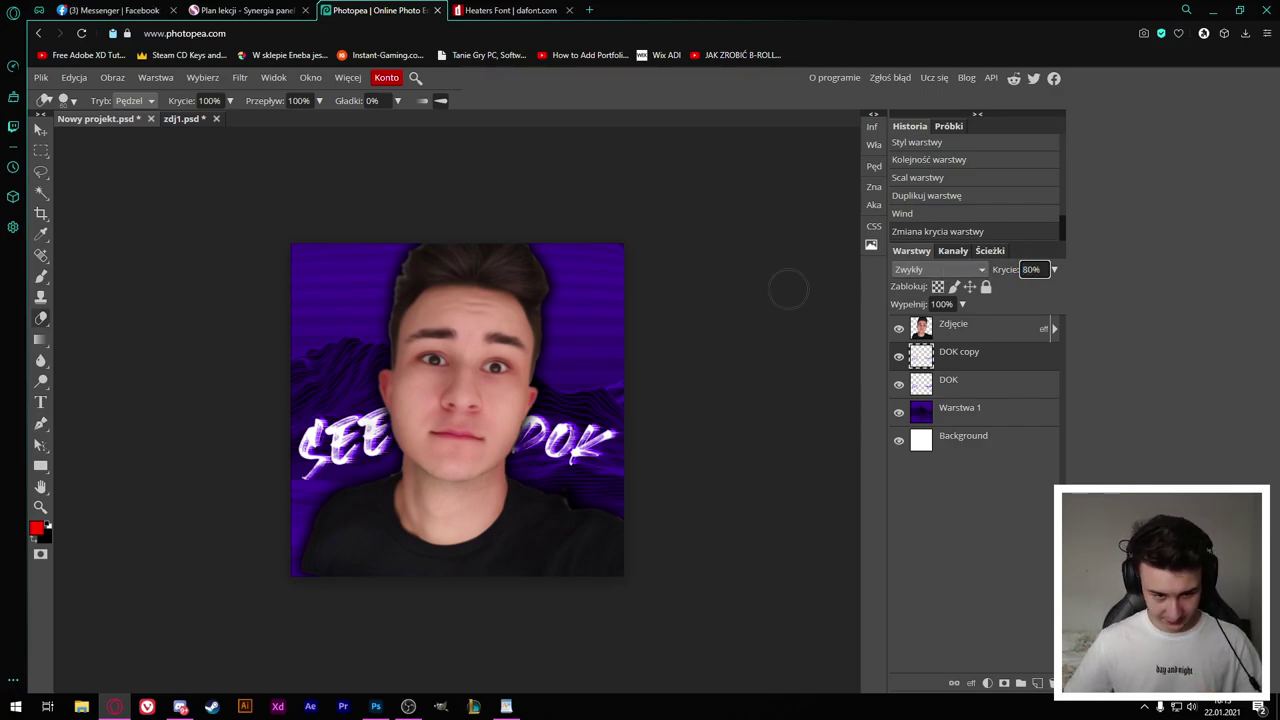
key("Return")
left_click(40, 130)
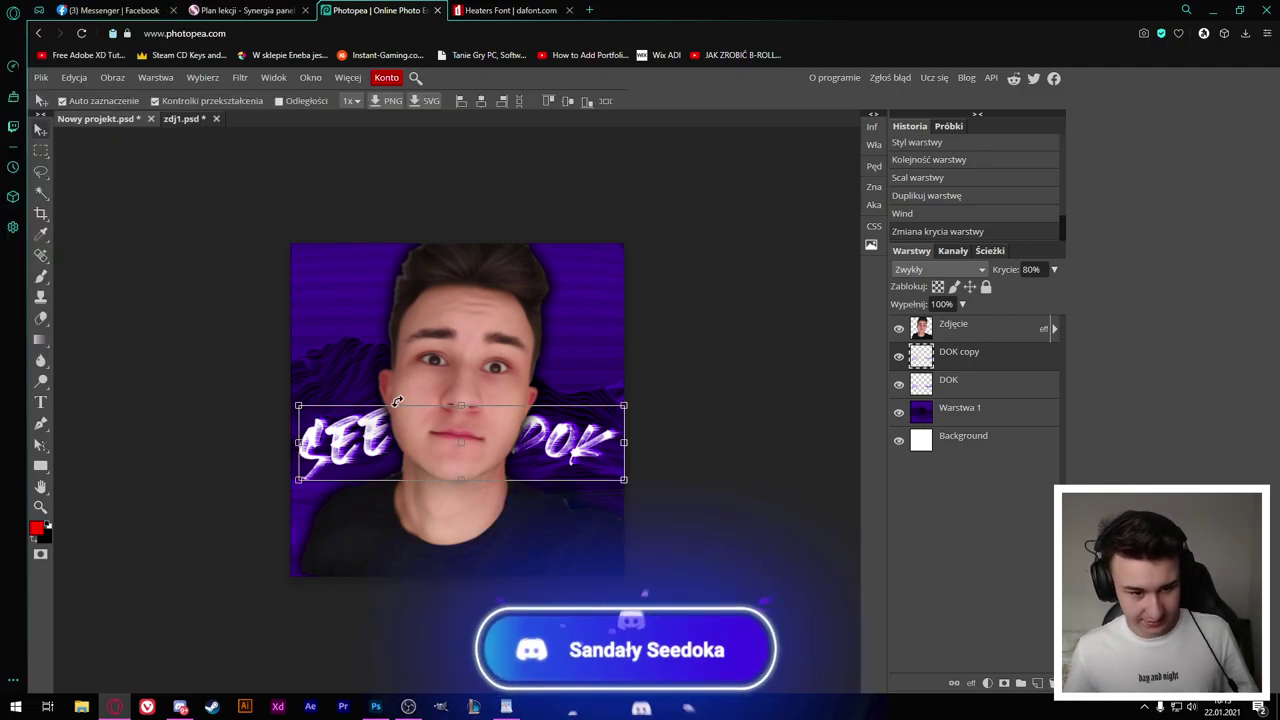
Step: Zoom out and back in to review the avatar
key("ctrl+minus")
key("ctrl+minus")
key("ctrl+minus")
key("ctrl+plus")
key("ctrl+plus")
key("ctrl+plus")
key("ctrl+plus")
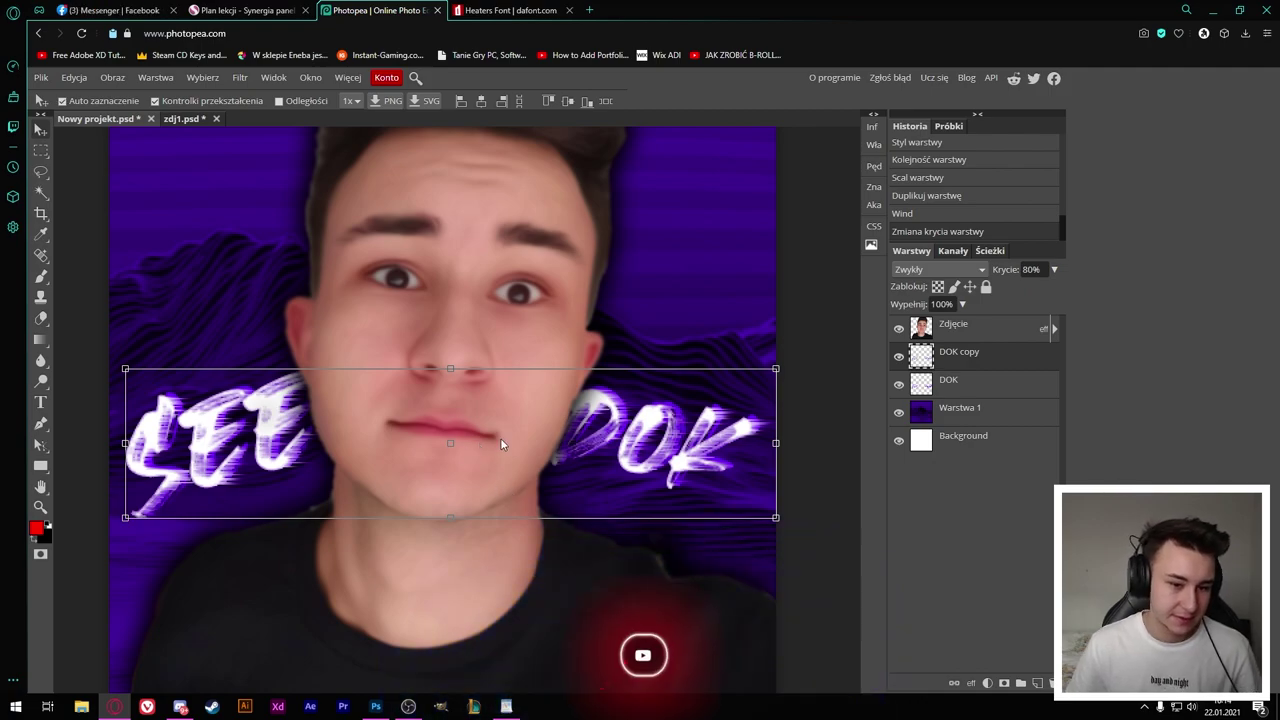
scroll(550, 400, "right", 2)
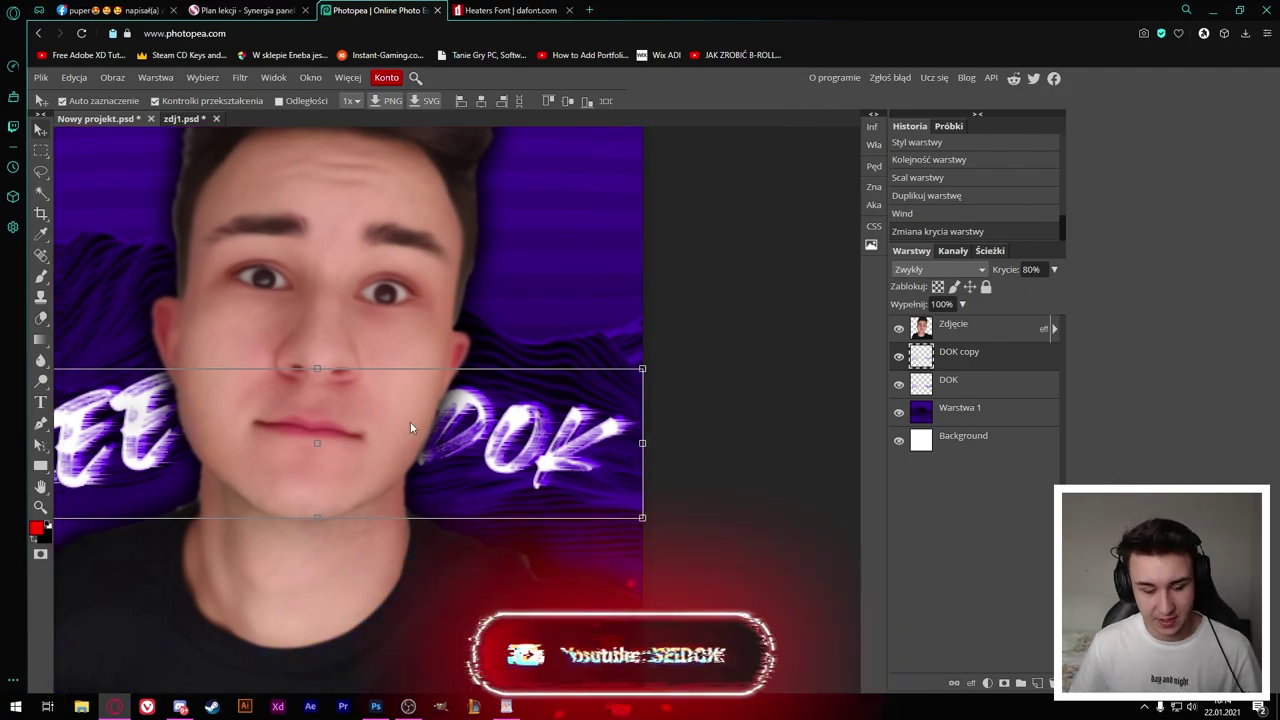
key("ctrl+minus")
key("ctrl+minus")
key("ctrl+minus")
key("ctrl+plus")
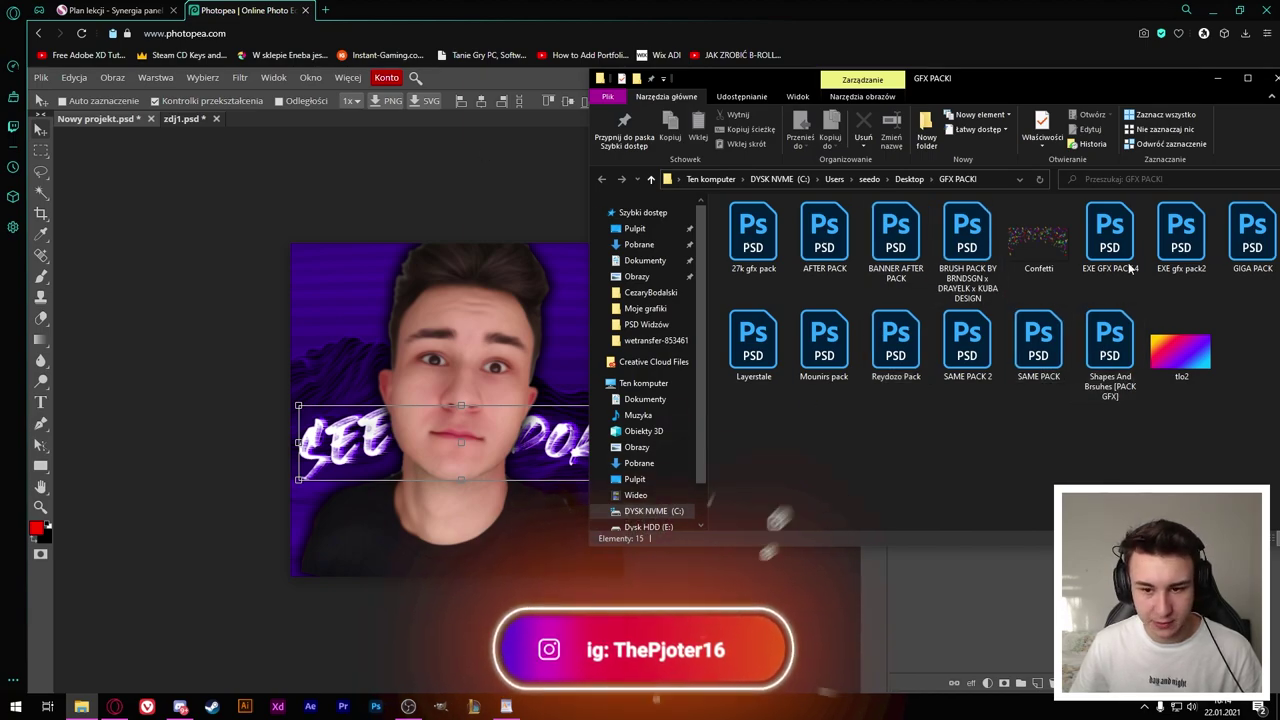
Step: Open SAME PACK 2.psd beside the avatar, hide its 'Hide it!' layer, and delete the avatar's pasted synthwave layer
mouse_move(967, 345)
left_mouse_down()
mouse_move(790, 349)
mouse_move(319, 120)
left_mouse_up()
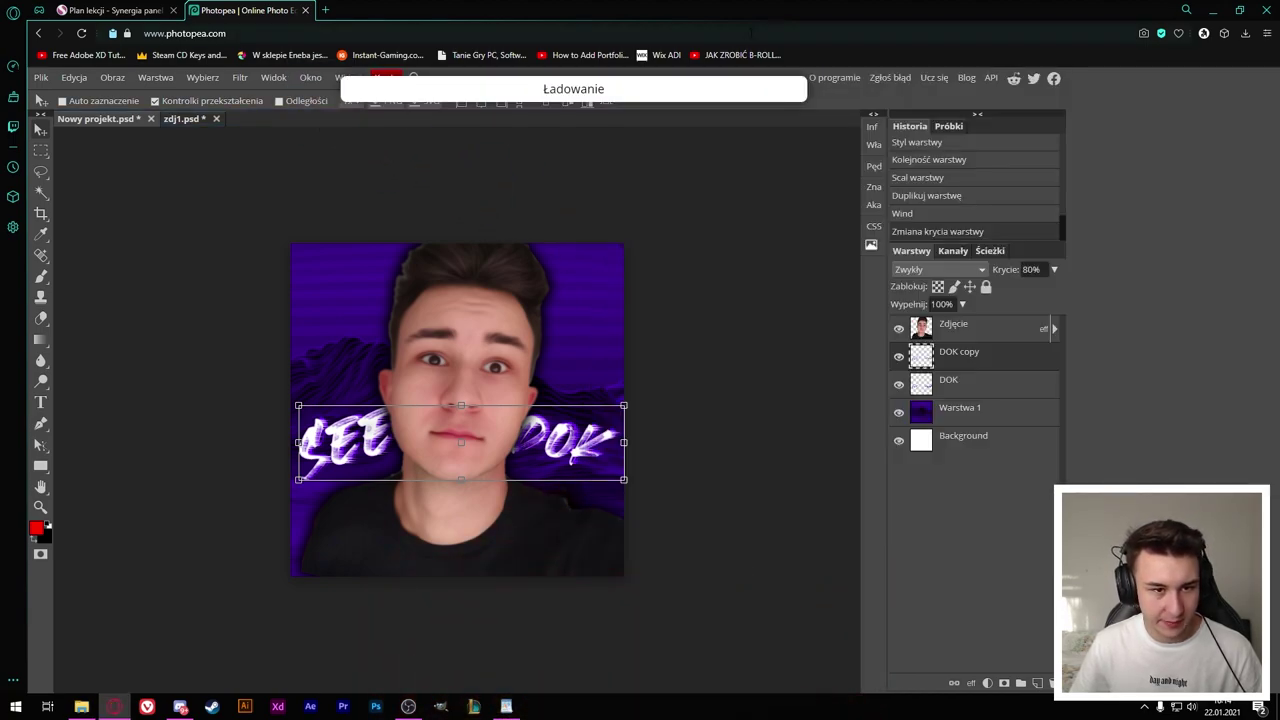
left_click(899, 341)
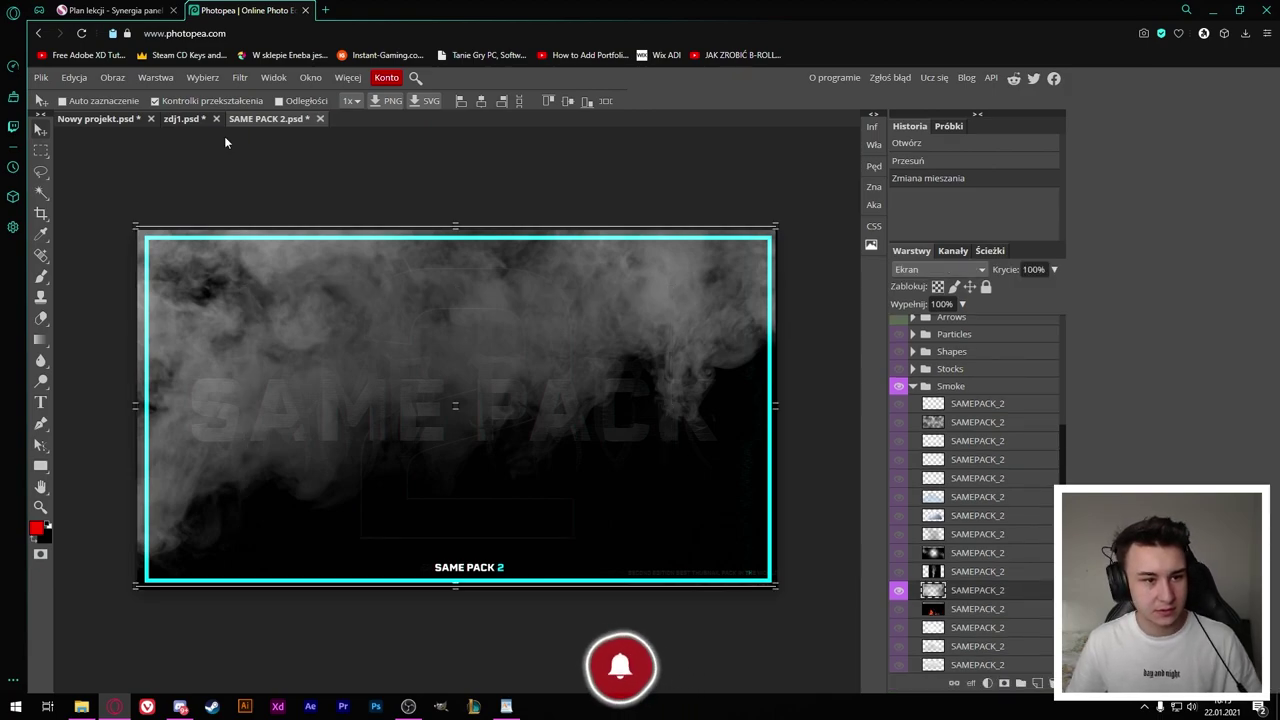
left_click(170, 119)
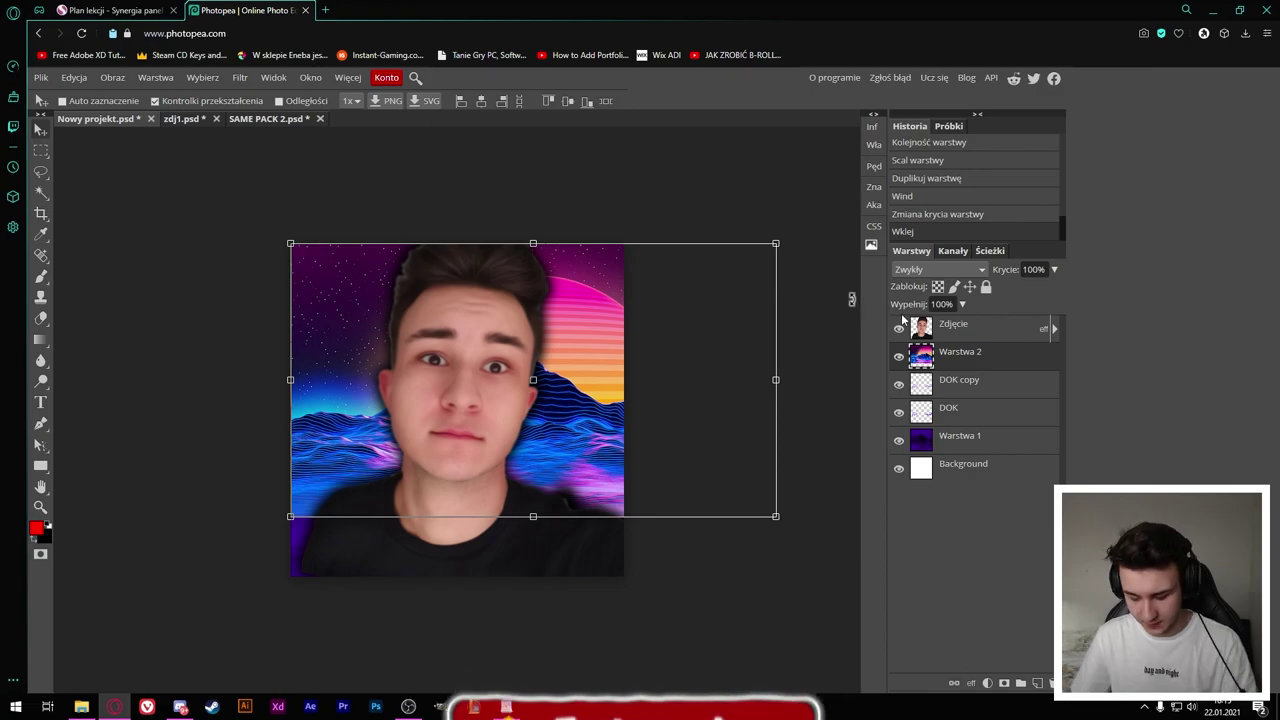
key("Delete")
left_click(247, 119)
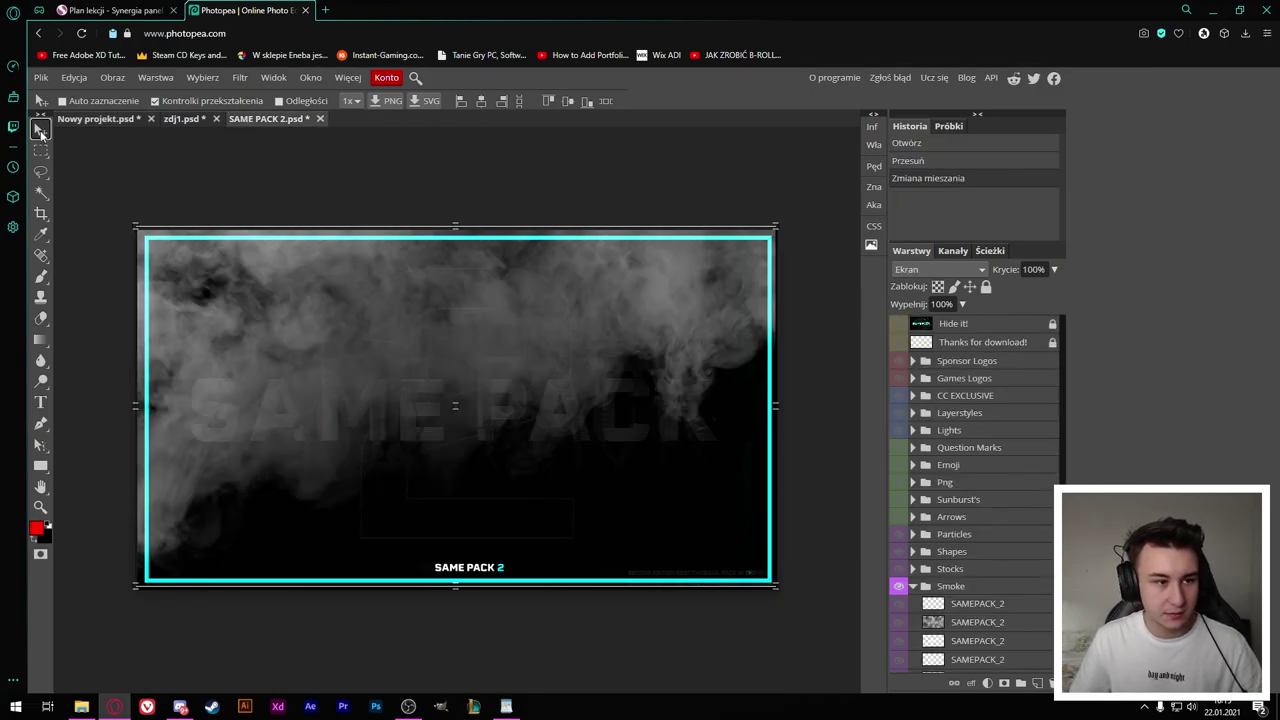
Step: Copy the pack's Smoke layer into the avatar, turned nearly upside down and shifted left
mouse_move(60, 140)
left_mouse_down()
mouse_move(533, 413)
mouse_move(366, 267)
left_mouse_up()
scroll(511, 280, "down", 3)
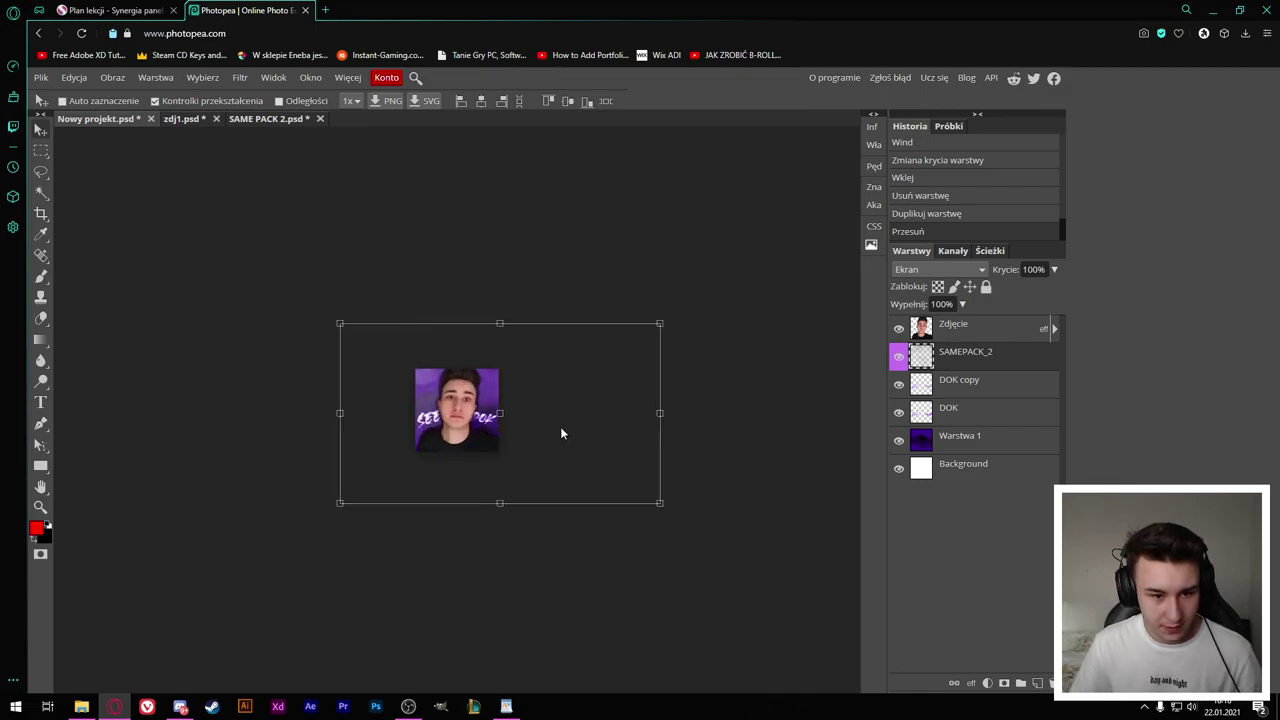
right_click(970, 358)
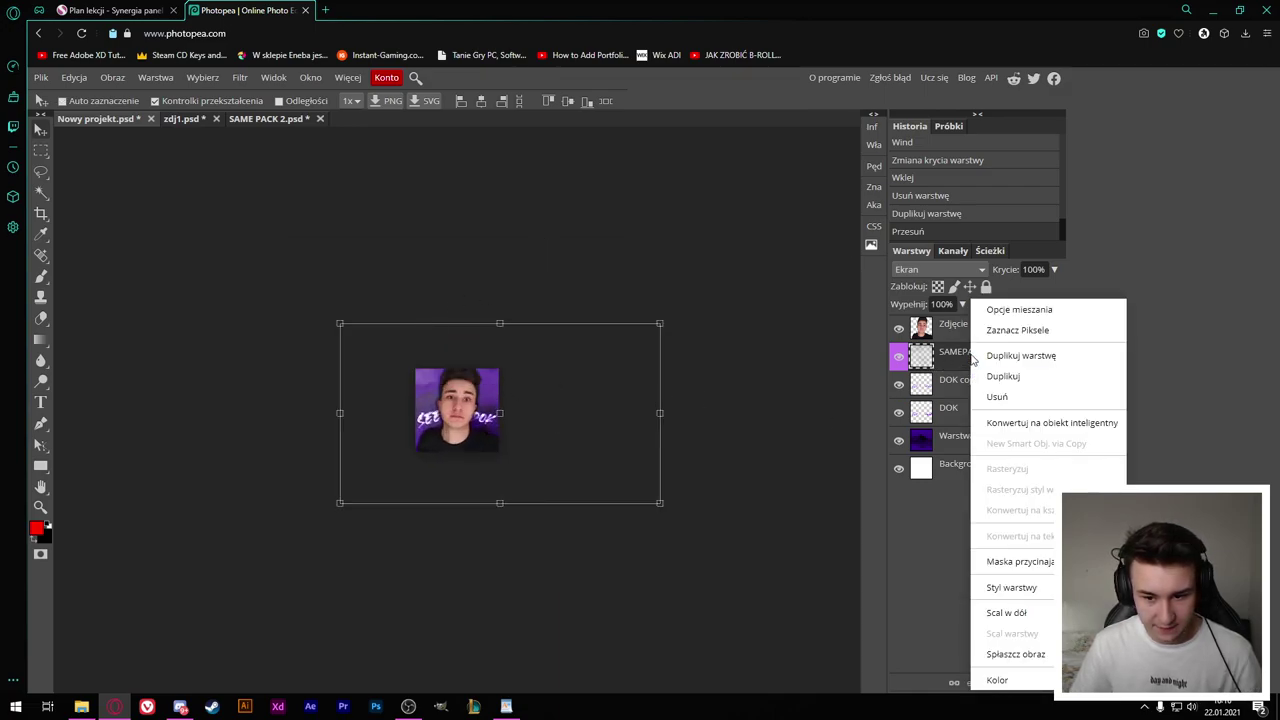
key("ctrl+t")
mouse_move(690, 398)
left_mouse_down()
mouse_move(582, 257)
mouse_move(307, 397)
left_mouse_up()
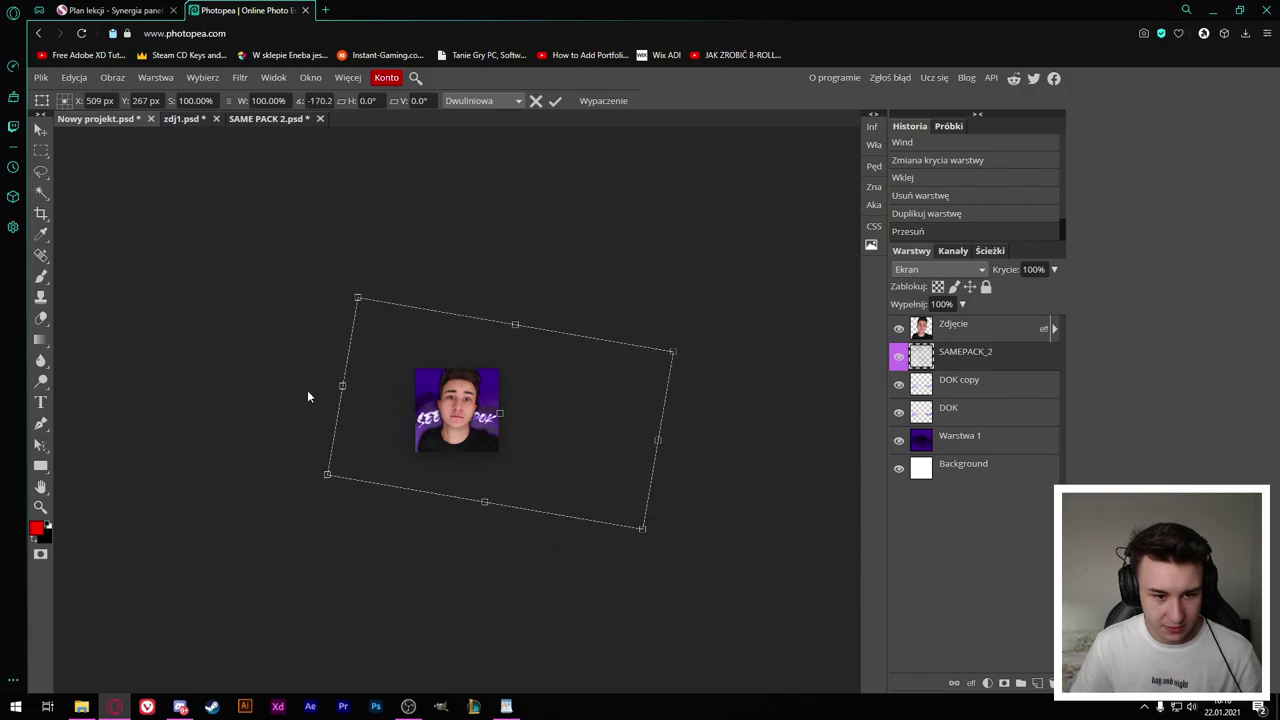
left_click_drag(522, 439, 426, 449)
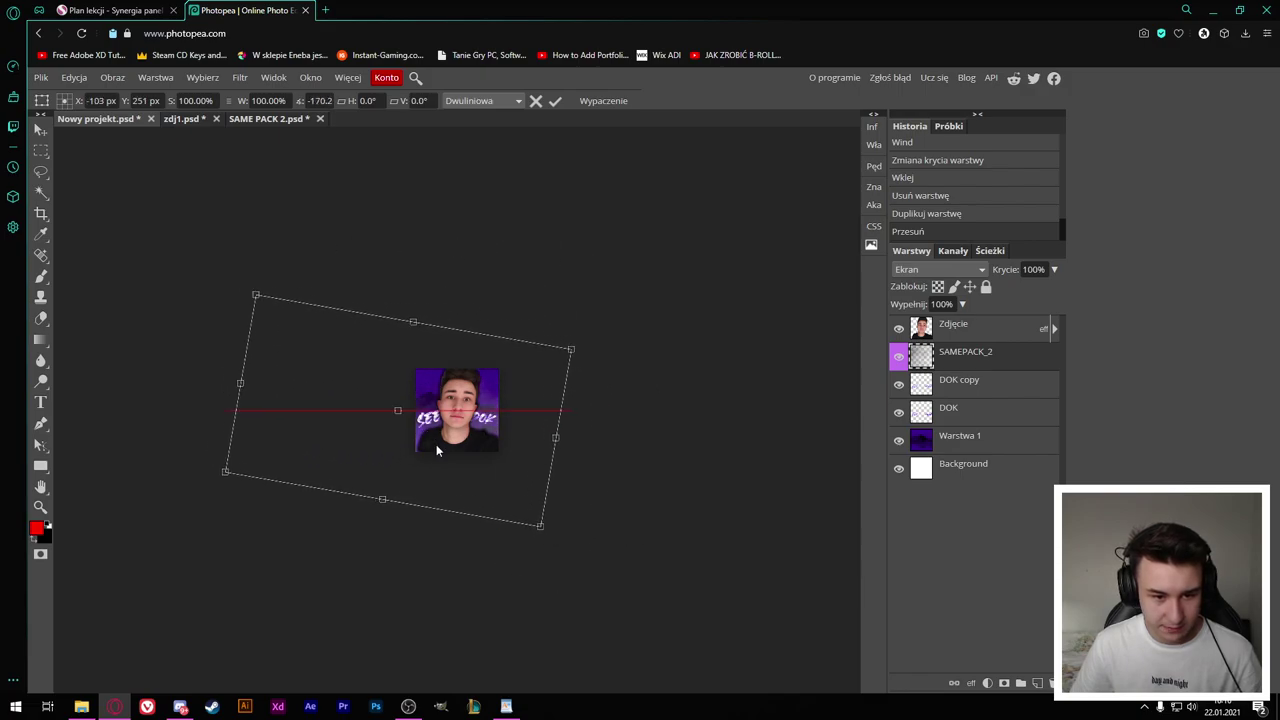
left_click(555, 101)
Step: Move the smoke layer to the top of the stack and shrink it to about 39%
mouse_move(958, 358)
left_mouse_down()
mouse_move(960, 302)
mouse_move(956, 325)
left_mouse_up()
key("alt")
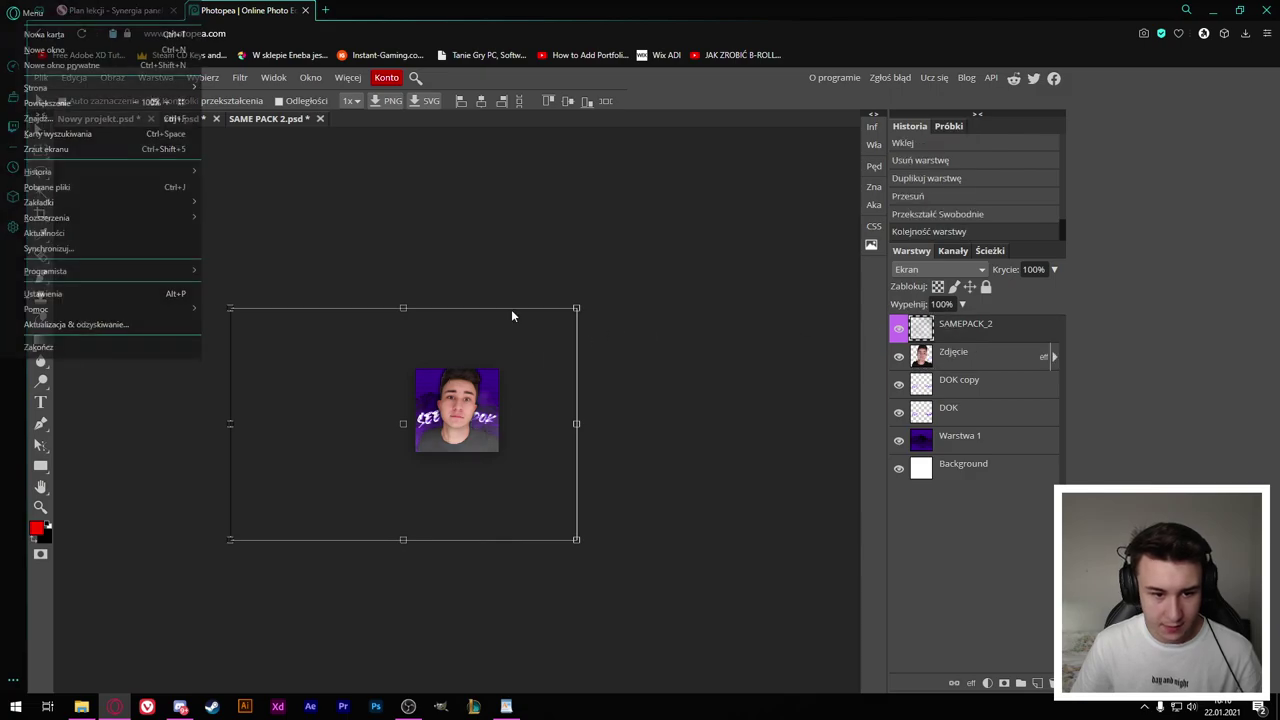
scroll(518, 476, "up", 10)
scroll(520, 473, "down", 10)
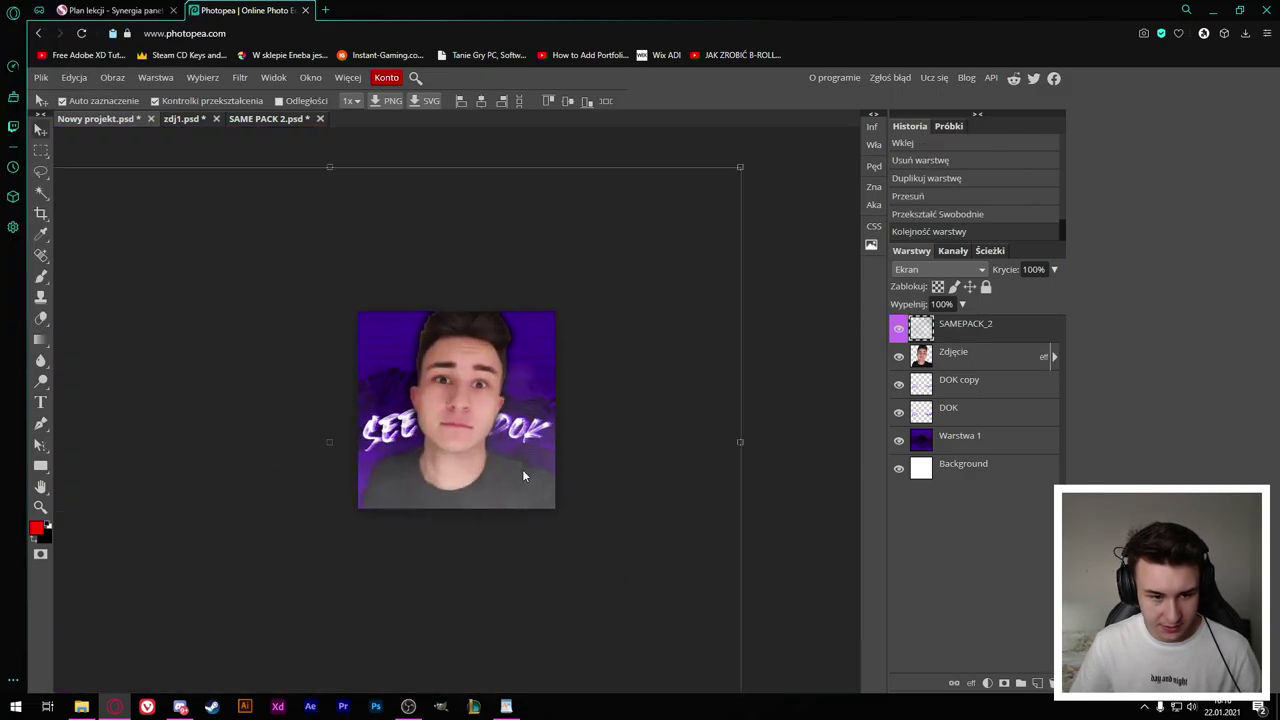
scroll(520, 470, "up", 3)
scroll(511, 395, "down", 4)
scroll(511, 394, "down", 1)
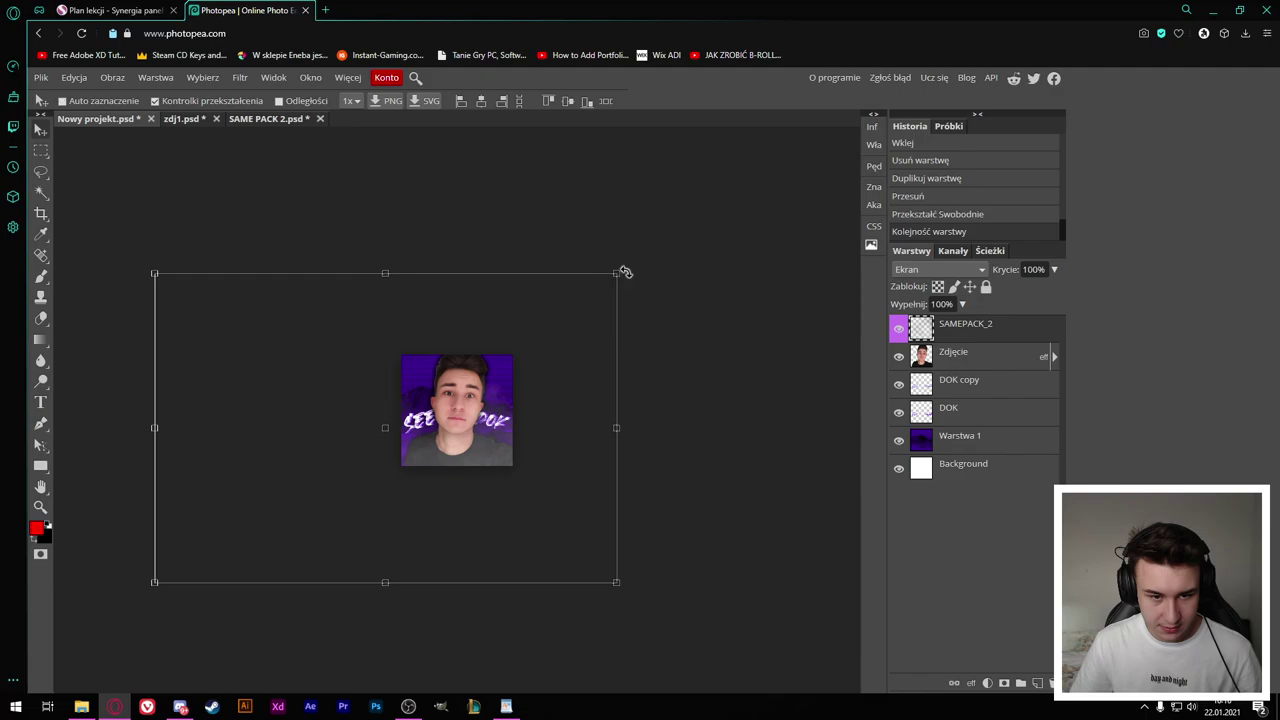
left_click_drag(616, 274, 574, 297)
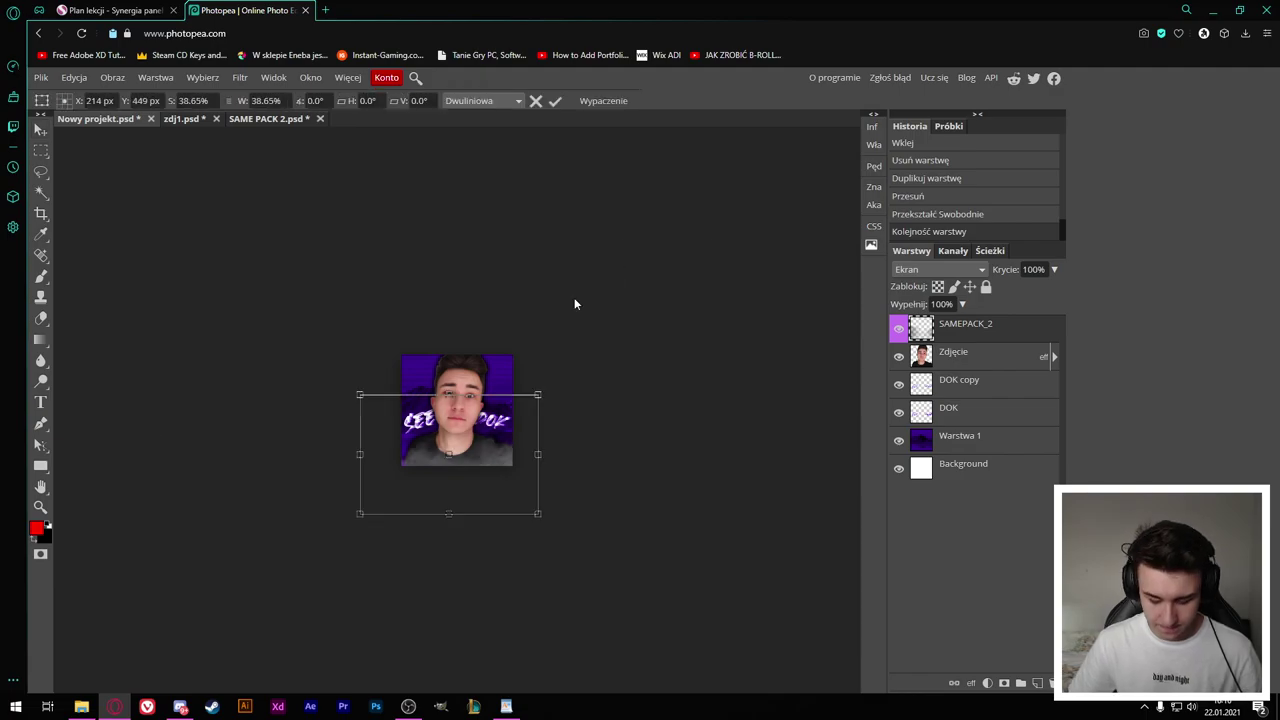
key("Return")
Step: Add two duplicates of the smoke, one tilted and one rotated sideways
key("ctrl+j")
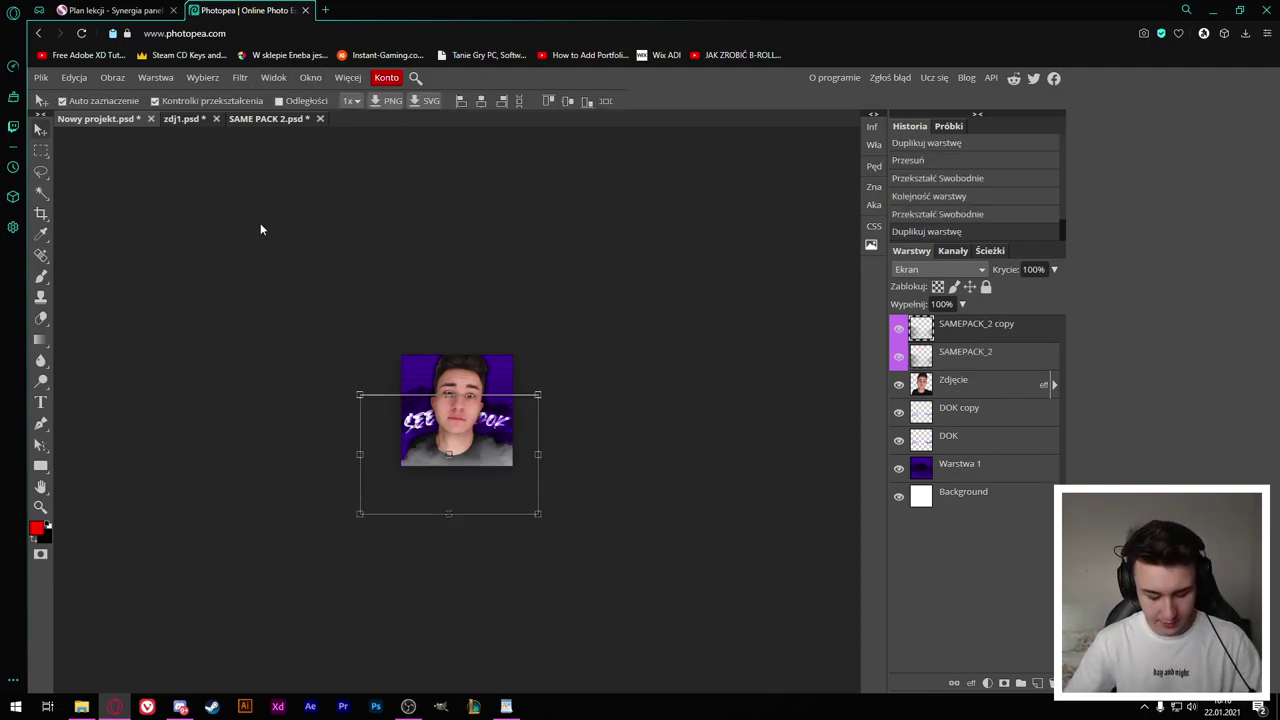
key("ctrl+t")
key("ctrl+w")
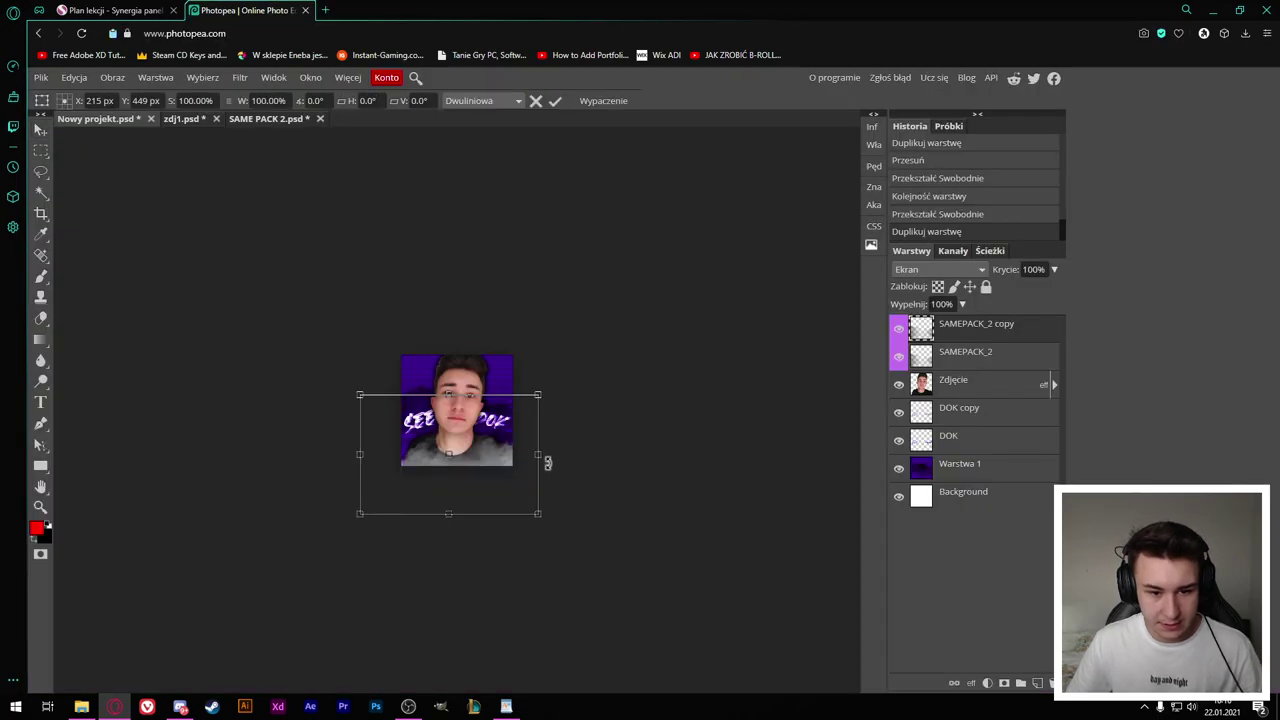
mouse_move(550, 454)
left_mouse_down()
mouse_move(633, 404)
mouse_move(653, 436)
mouse_move(531, 458)
mouse_move(598, 440)
left_mouse_up()
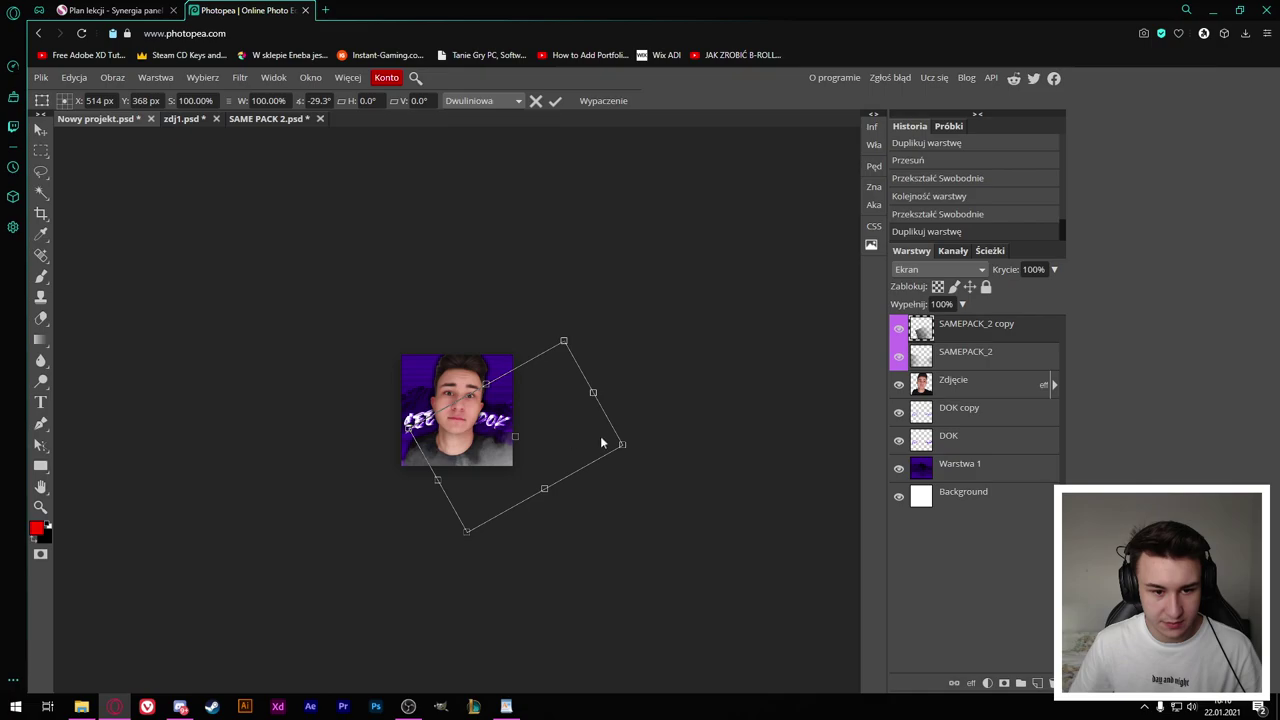
key("Return")
key("ctrl+j")
key("ctrl+t")
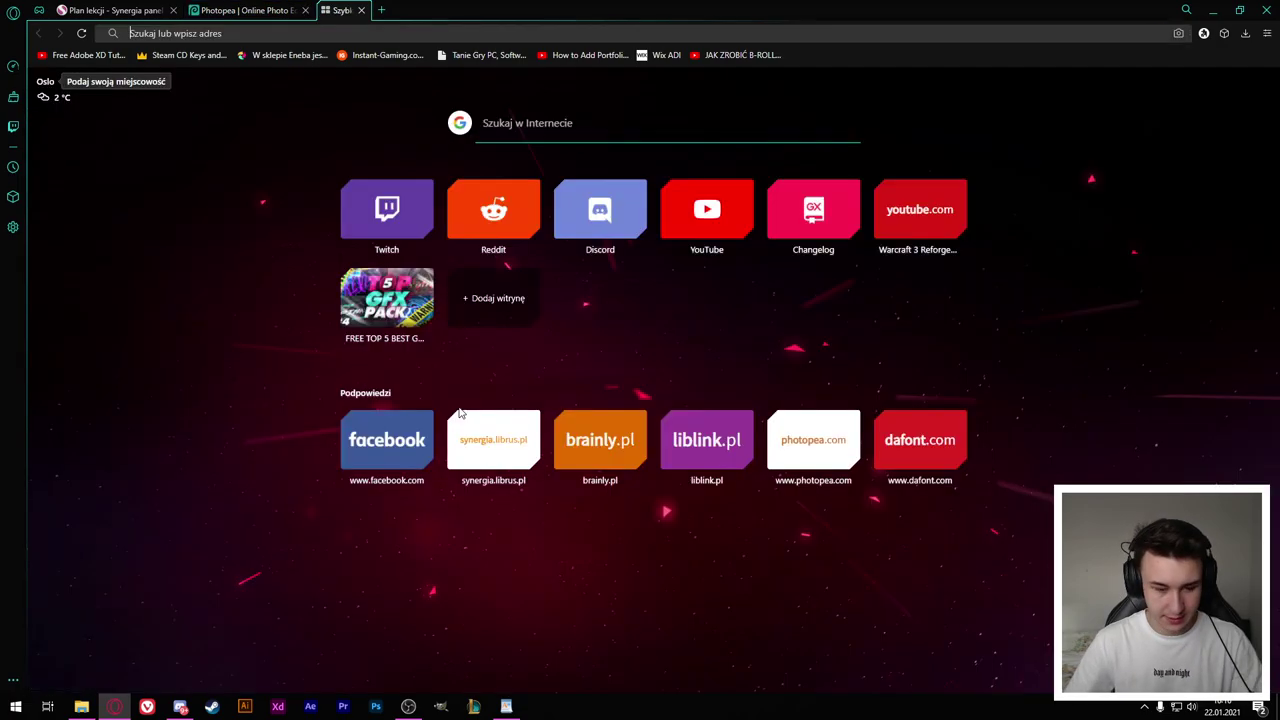
left_click(245, 10)
left_click(437, 10)
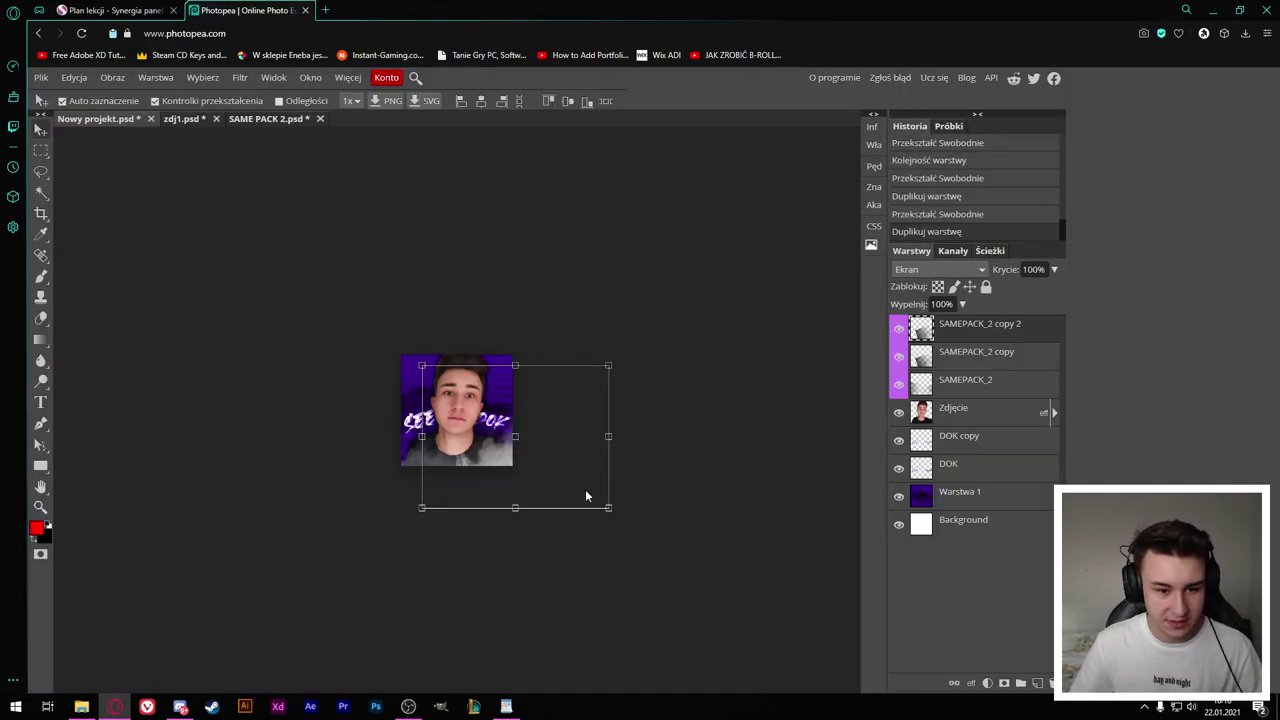
mouse_move(585, 490)
left_mouse_down()
mouse_move(563, 533)
mouse_move(445, 567)
mouse_move(465, 428)
mouse_move(436, 480)
left_mouse_up()
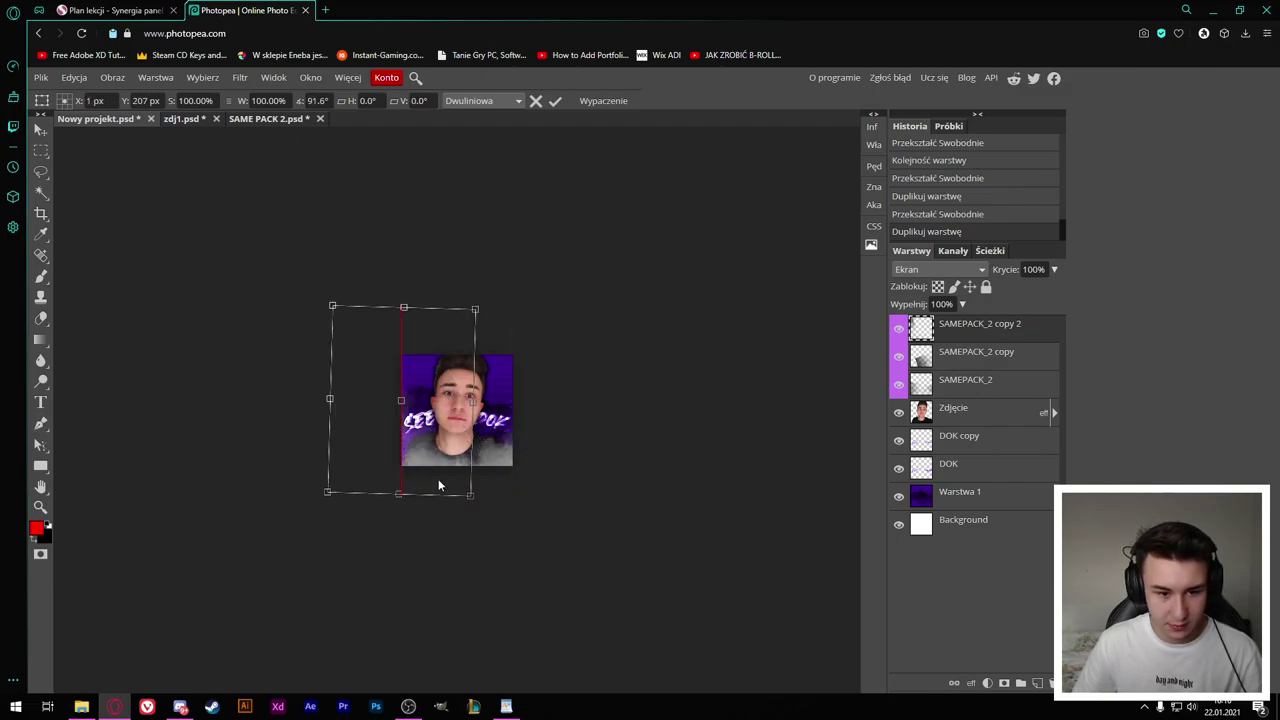
key("Return")
Step: Merge the three smoke layers, blend as Jaśniej at 100% opacity, then hide the pack's Smoke folder
left_click(957, 379)
left_click(980, 349, "shift")
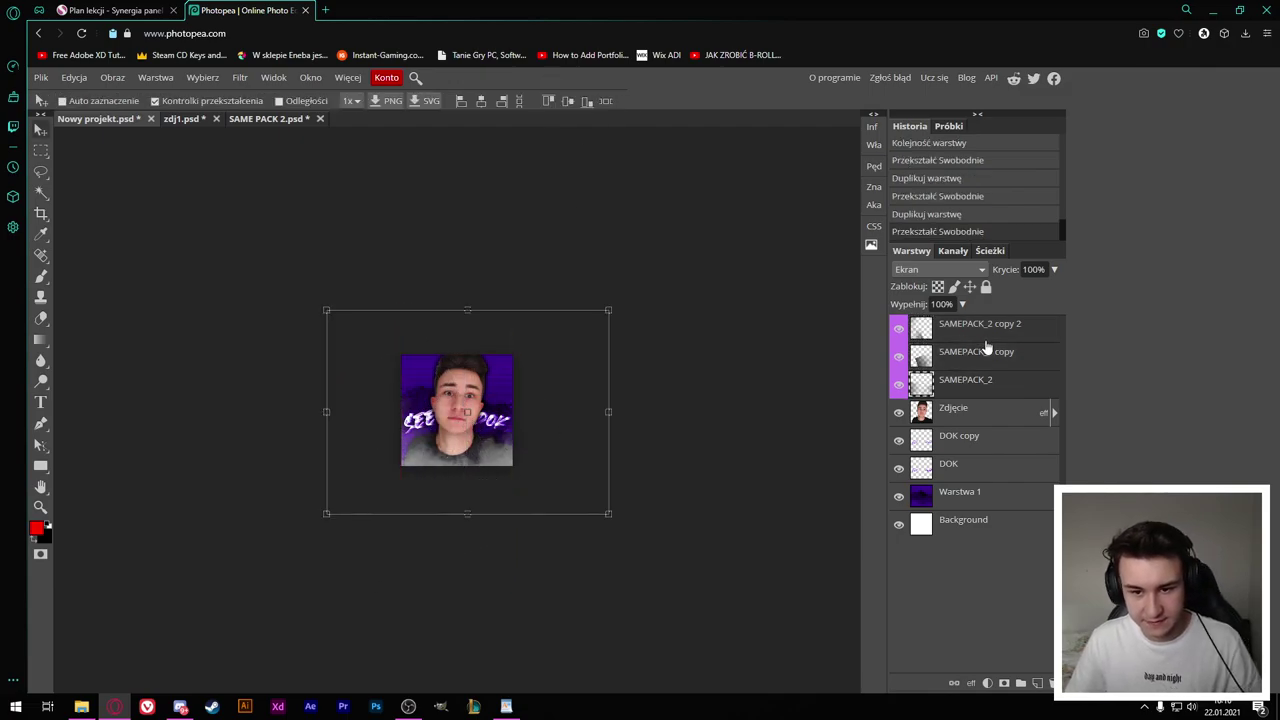
key("ctrl+e")
left_click(938, 269)
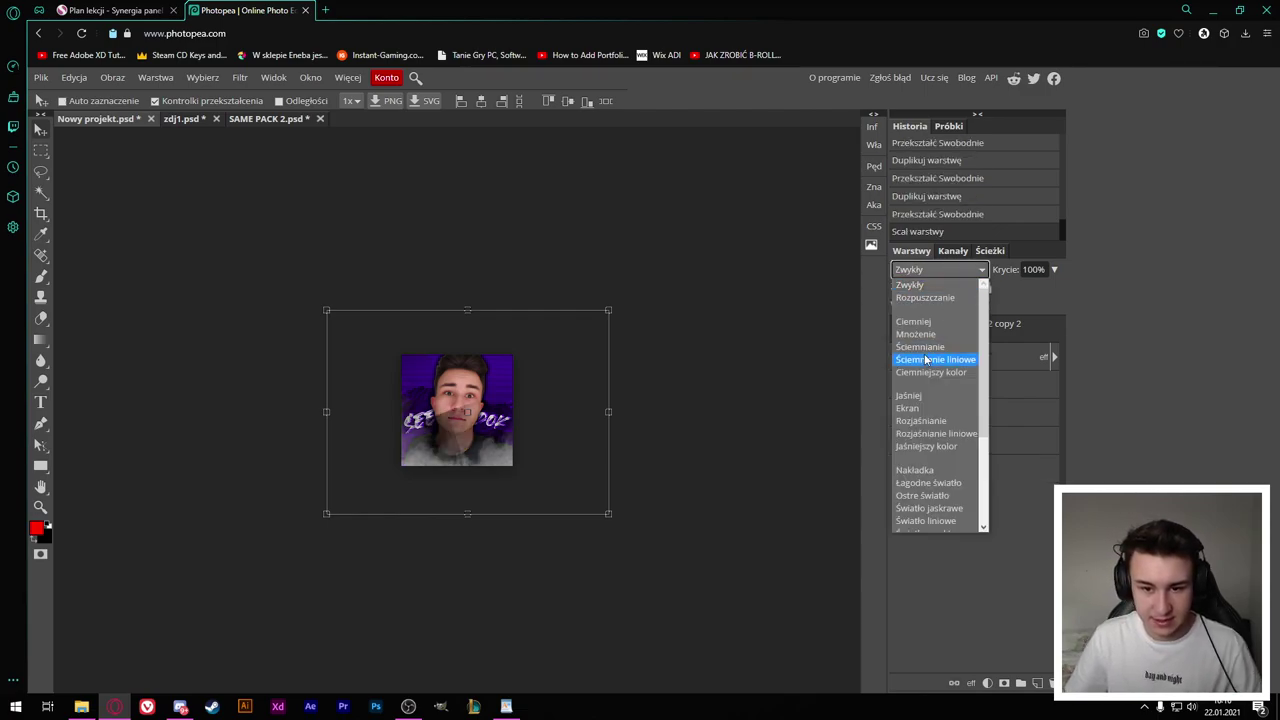
left_click(935, 395)
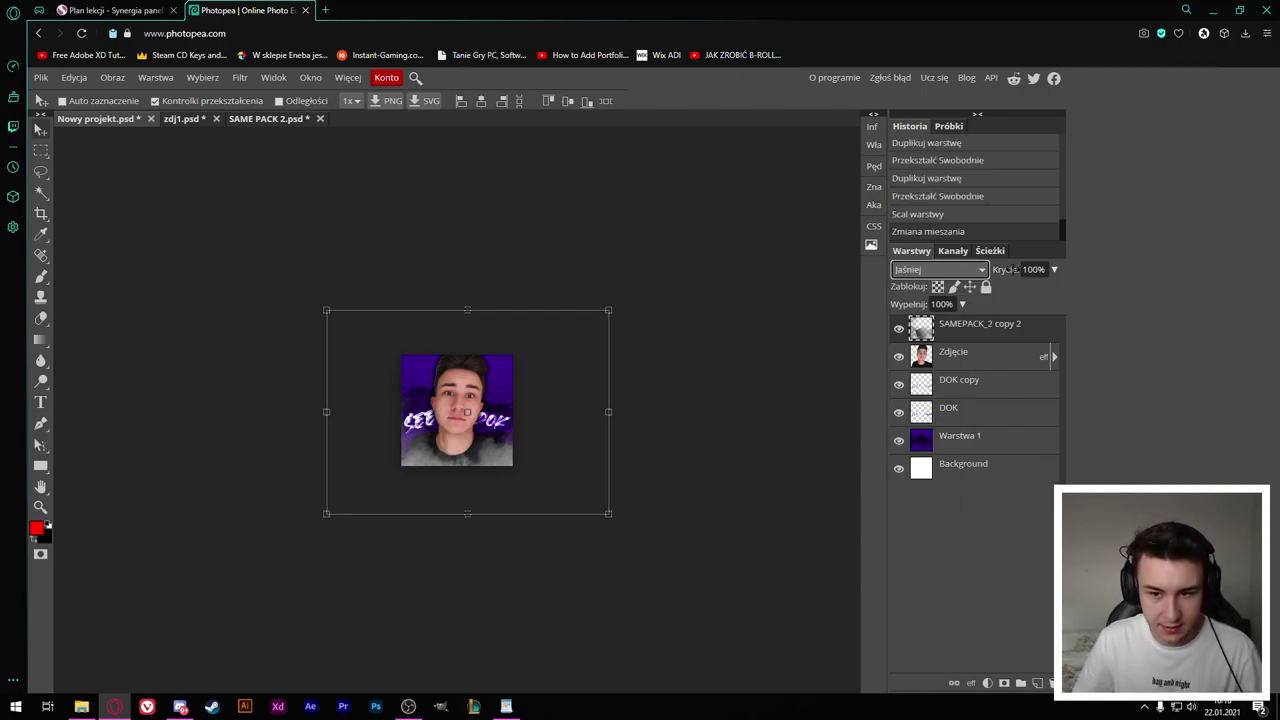
left_click(1012, 269)
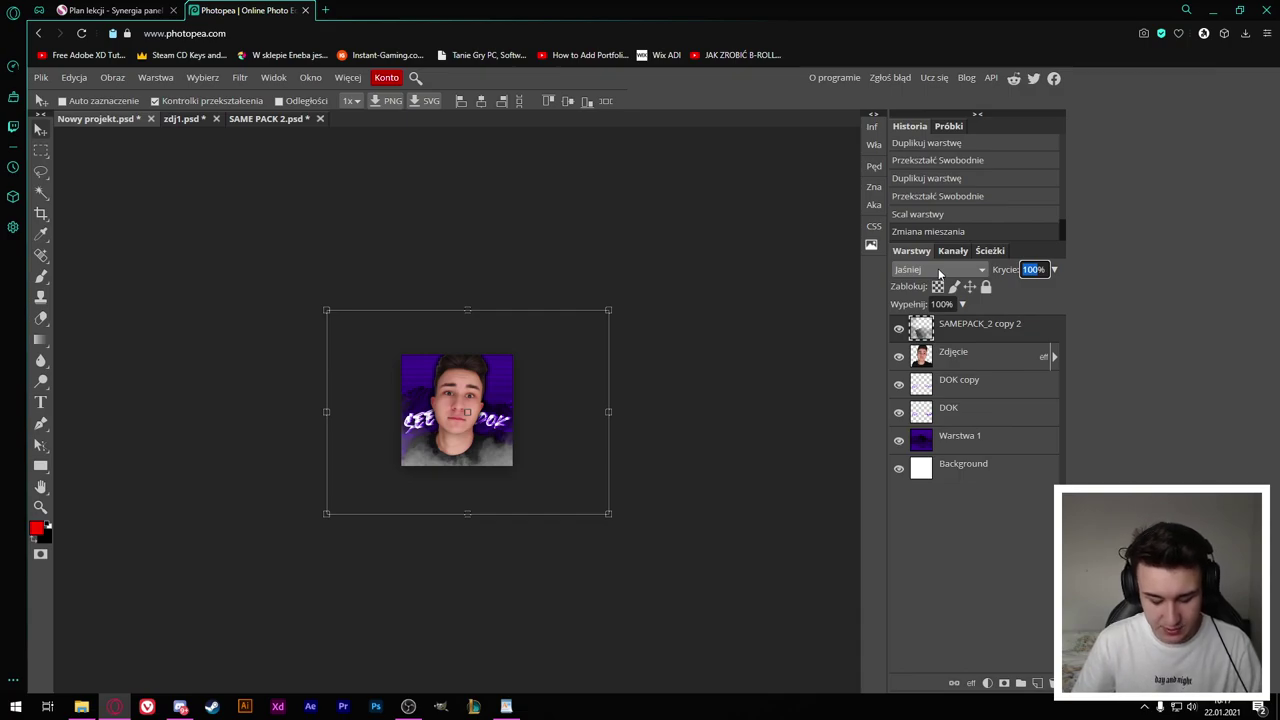
type("76")
key("Return")
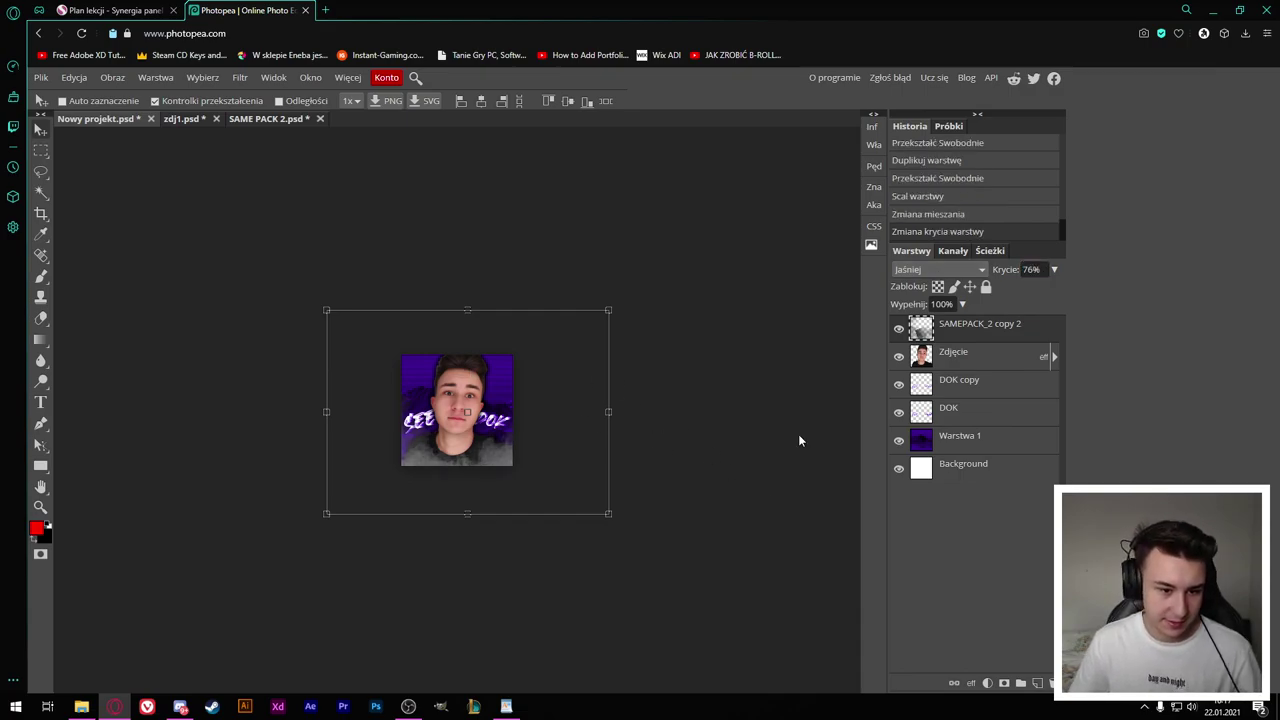
left_click_drag(999, 268, 955, 608)
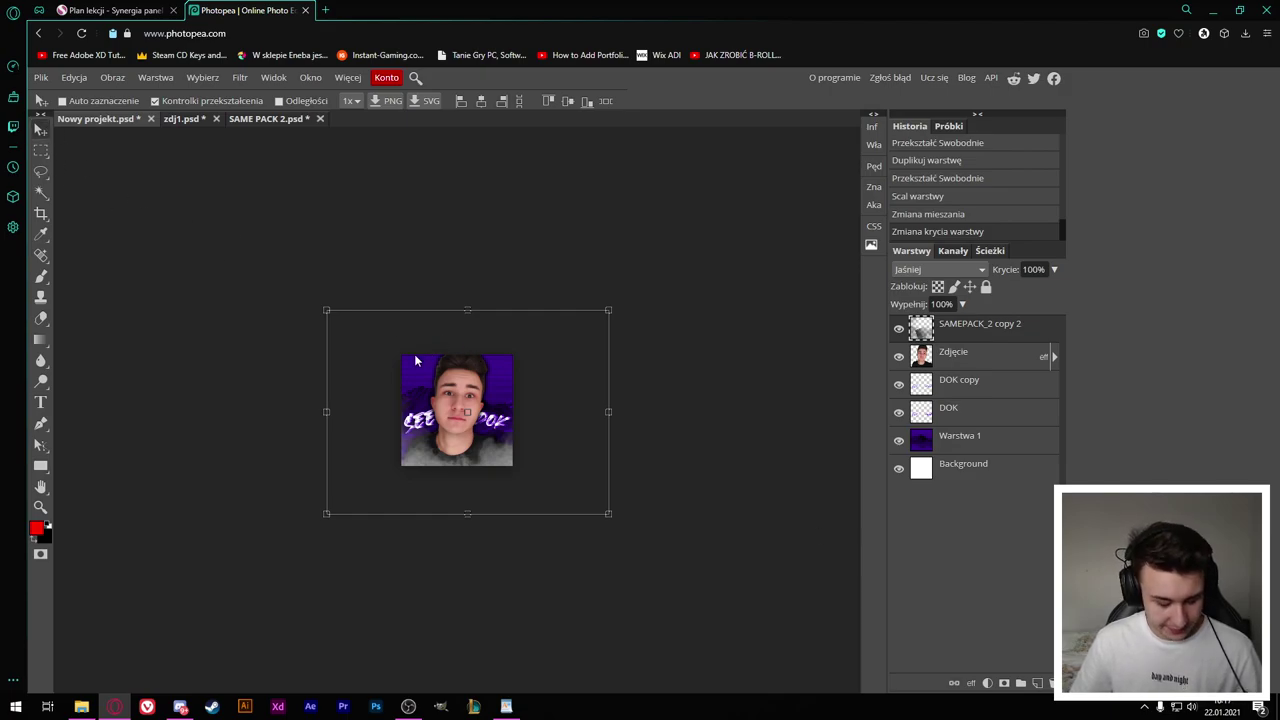
key("ctrl+plus")
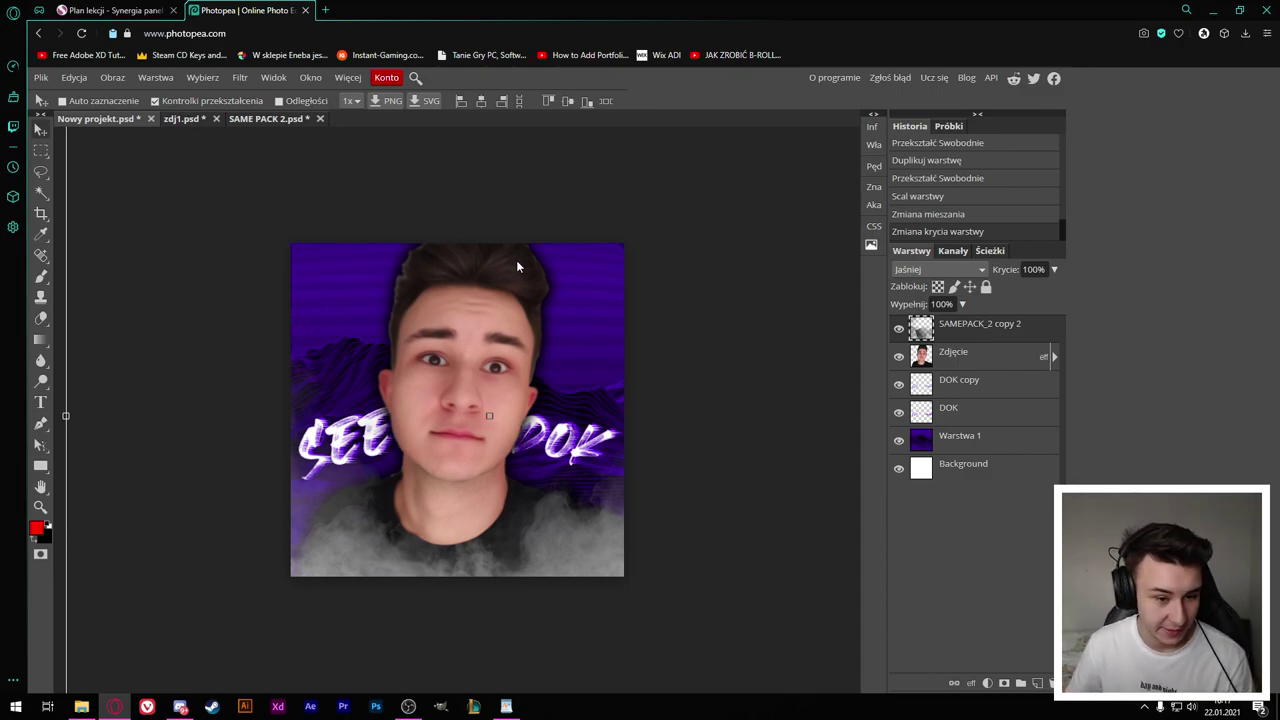
left_click(275, 119)
left_click(902, 588)
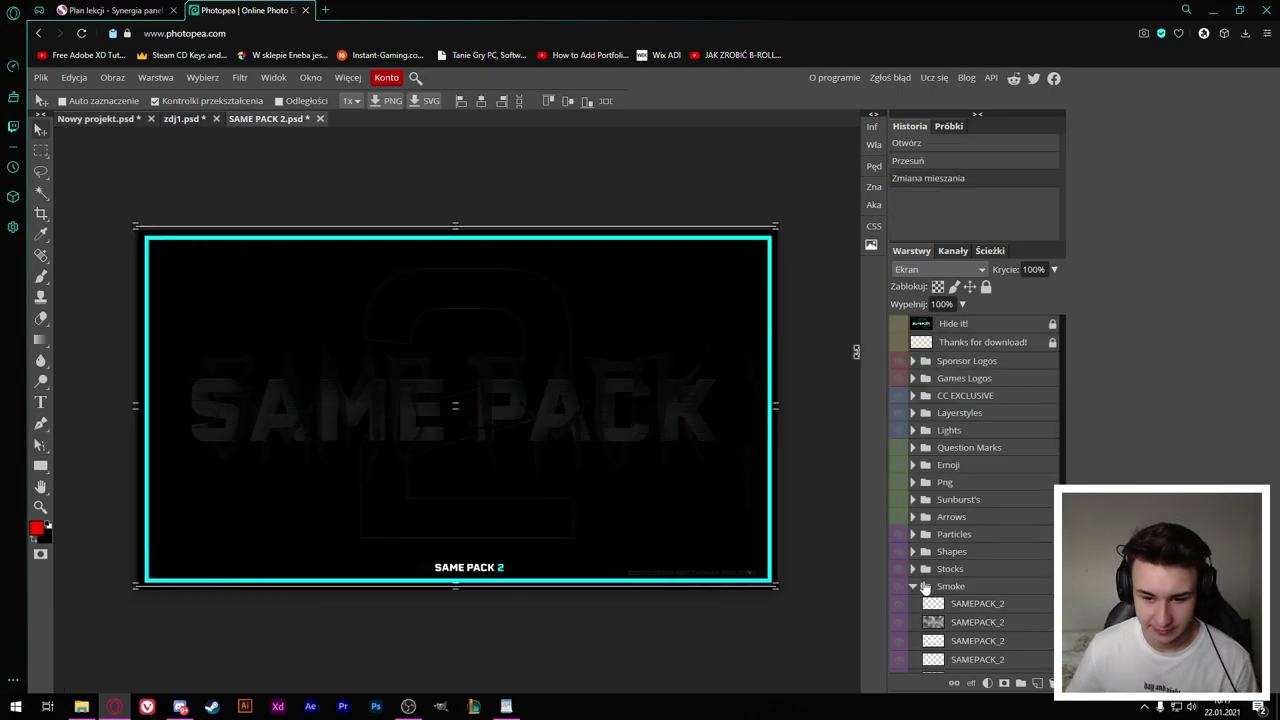
Step: Browse the pack's Textures folder and pick the dark grunge texture layer
left_click(912, 587)
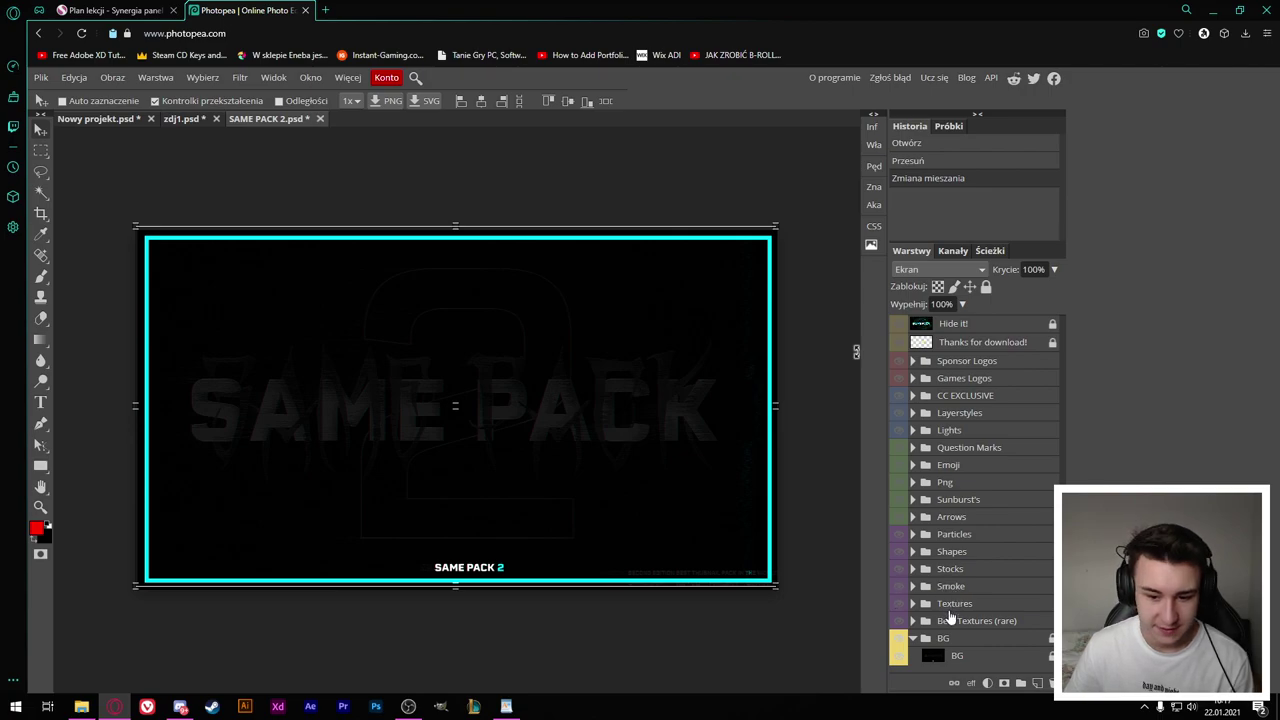
left_click(899, 603)
left_click(912, 603)
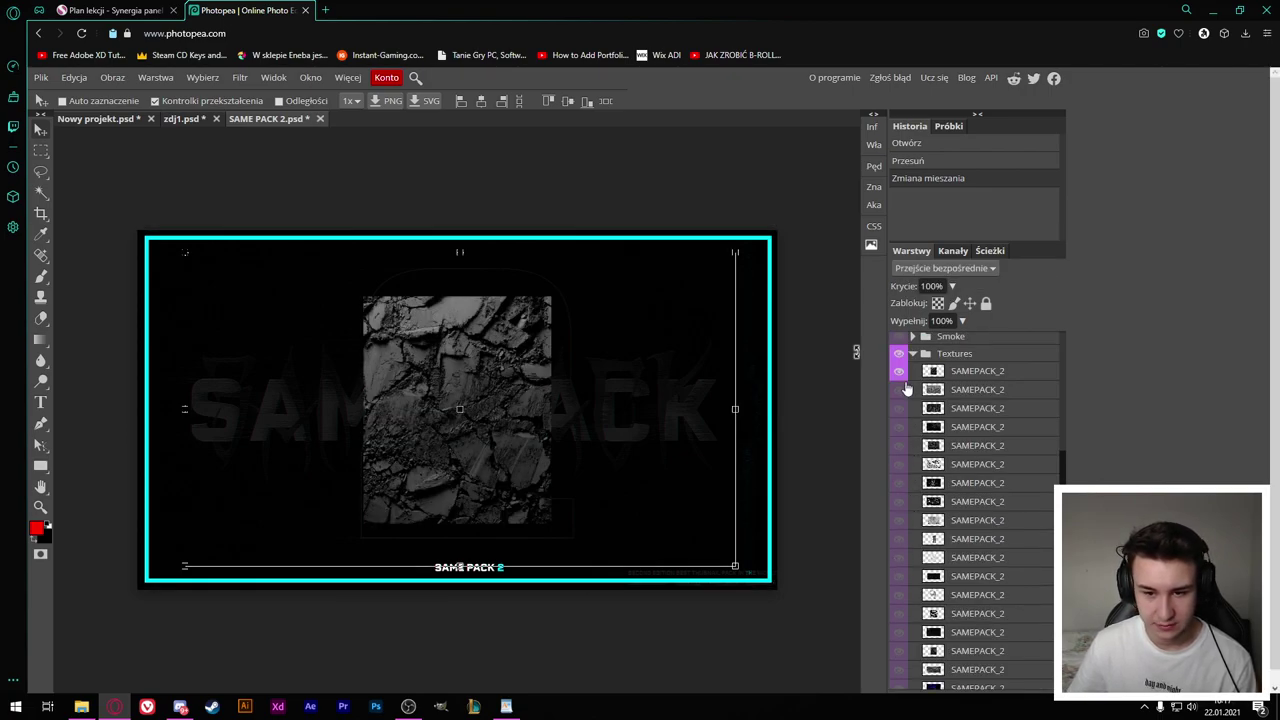
left_click(900, 373)
left_click(912, 468)
left_click(903, 428)
left_click(903, 428)
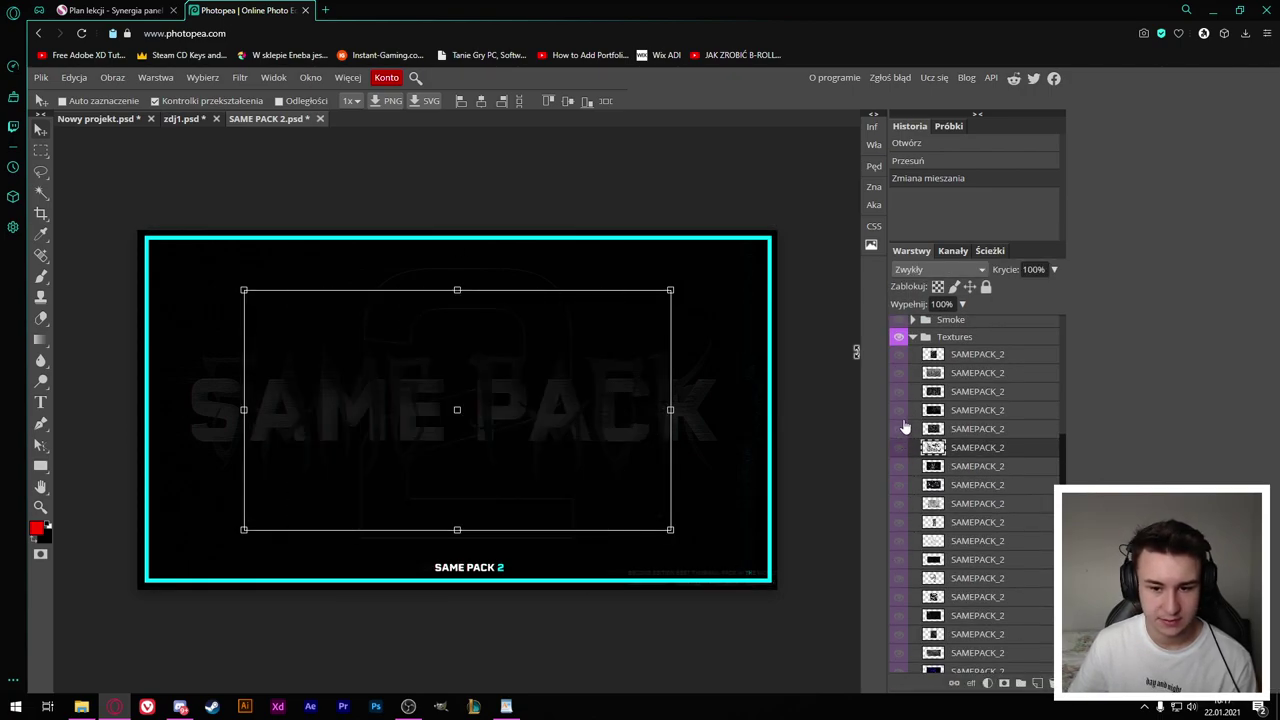
left_click(899, 410)
left_click(965, 410)
Step: Place the grunge texture above Warstwa 1 in Nakładka blend at 43% opacity, then hide it in the pack
mouse_move(396, 365)
left_mouse_down()
mouse_move(312, 245)
mouse_move(458, 418)
left_mouse_up()
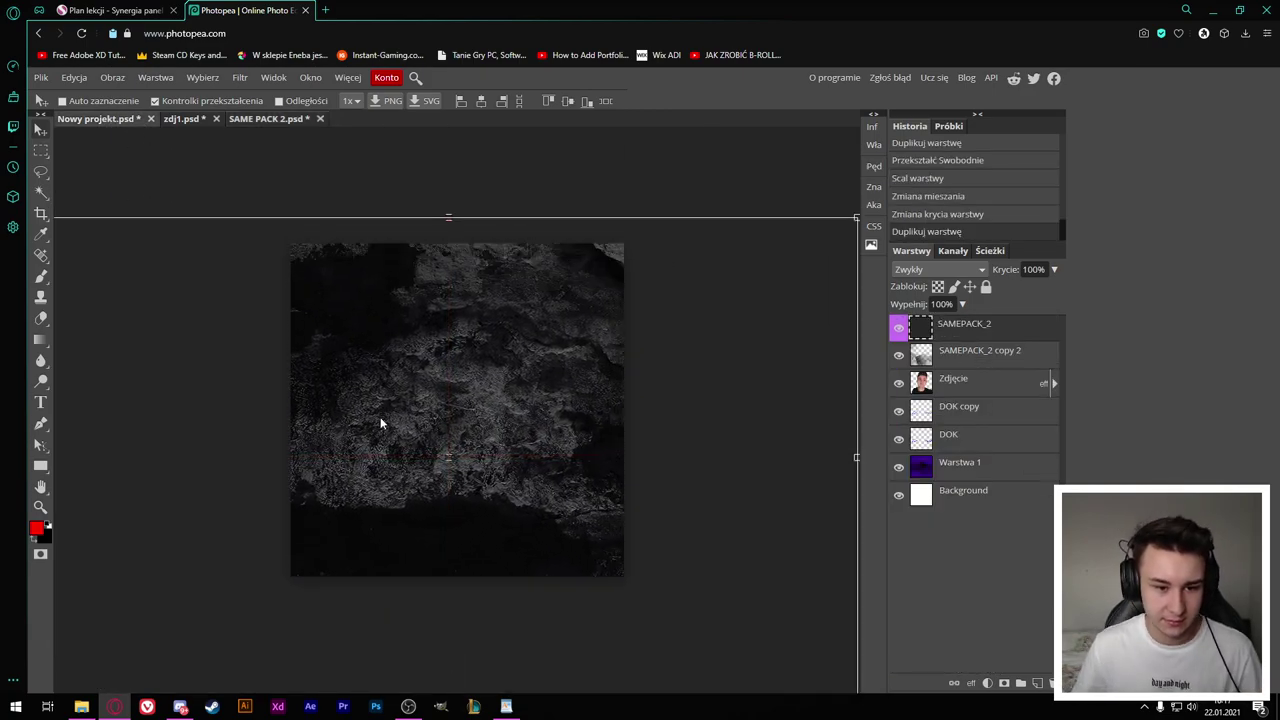
key("shift+alt+o")
left_click(940, 269)
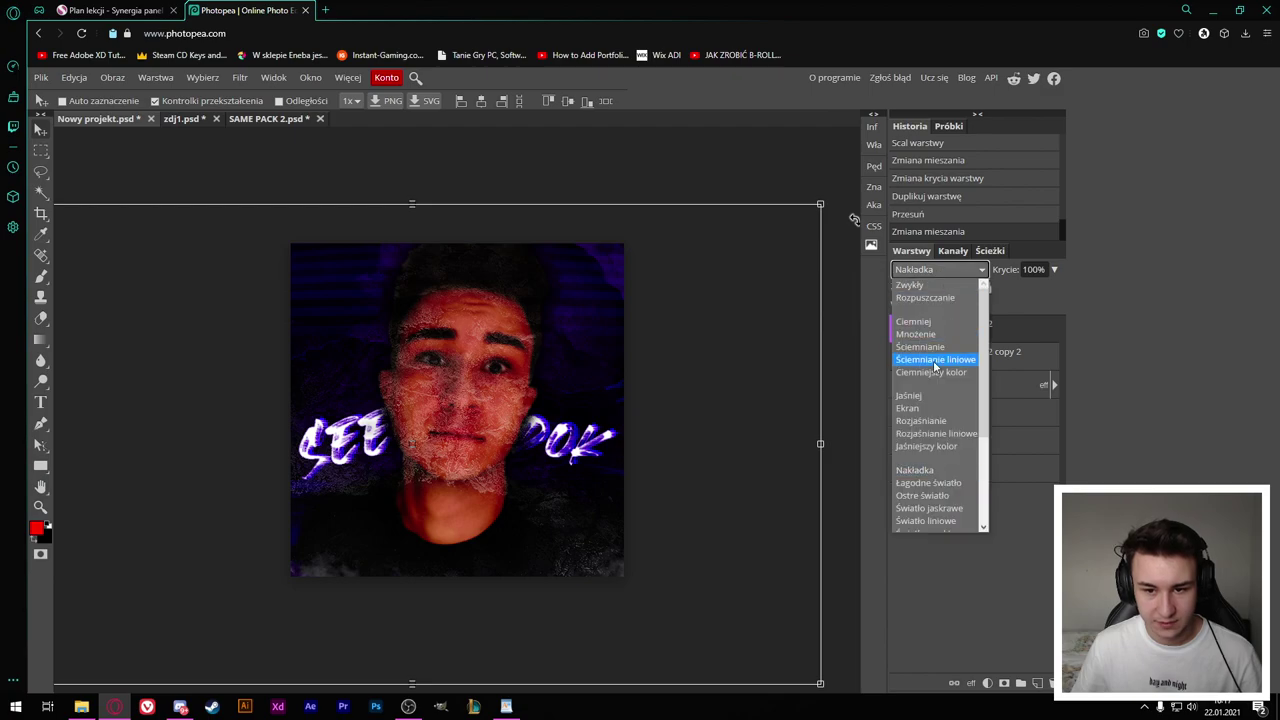
left_click(930, 408)
left_click(935, 270)
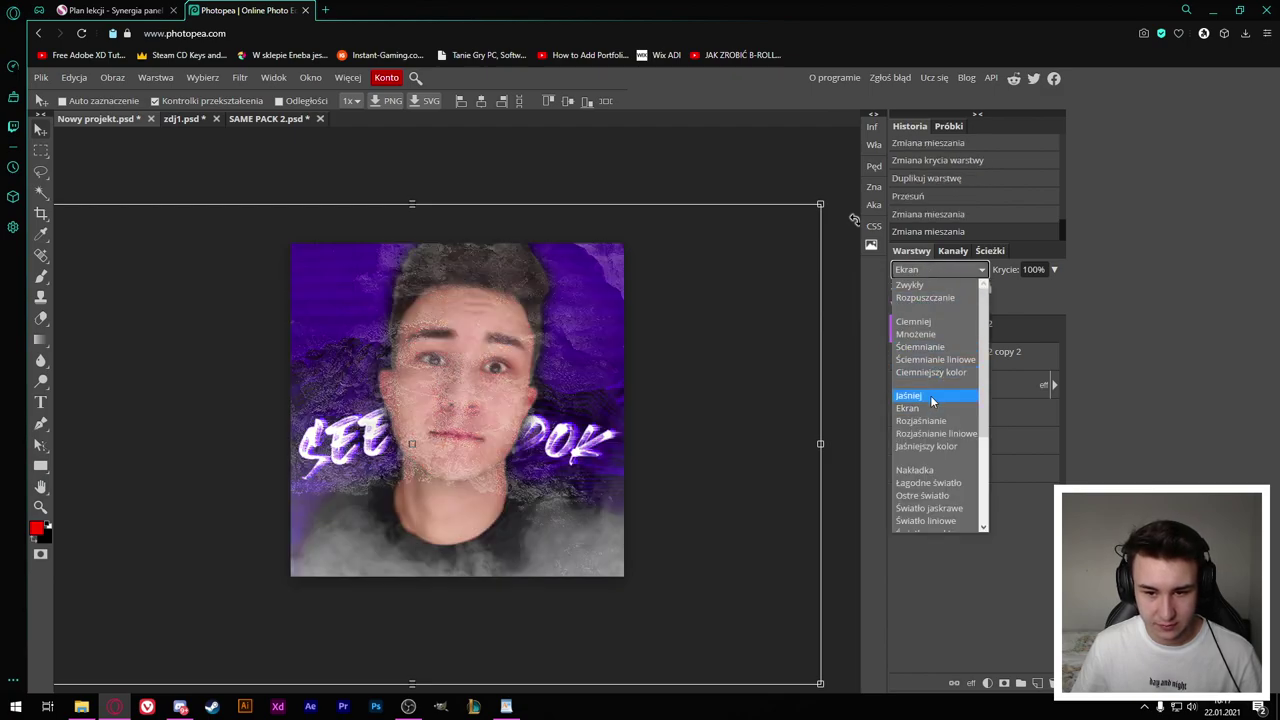
left_click(925, 467)
left_click_drag(958, 333, 963, 445)
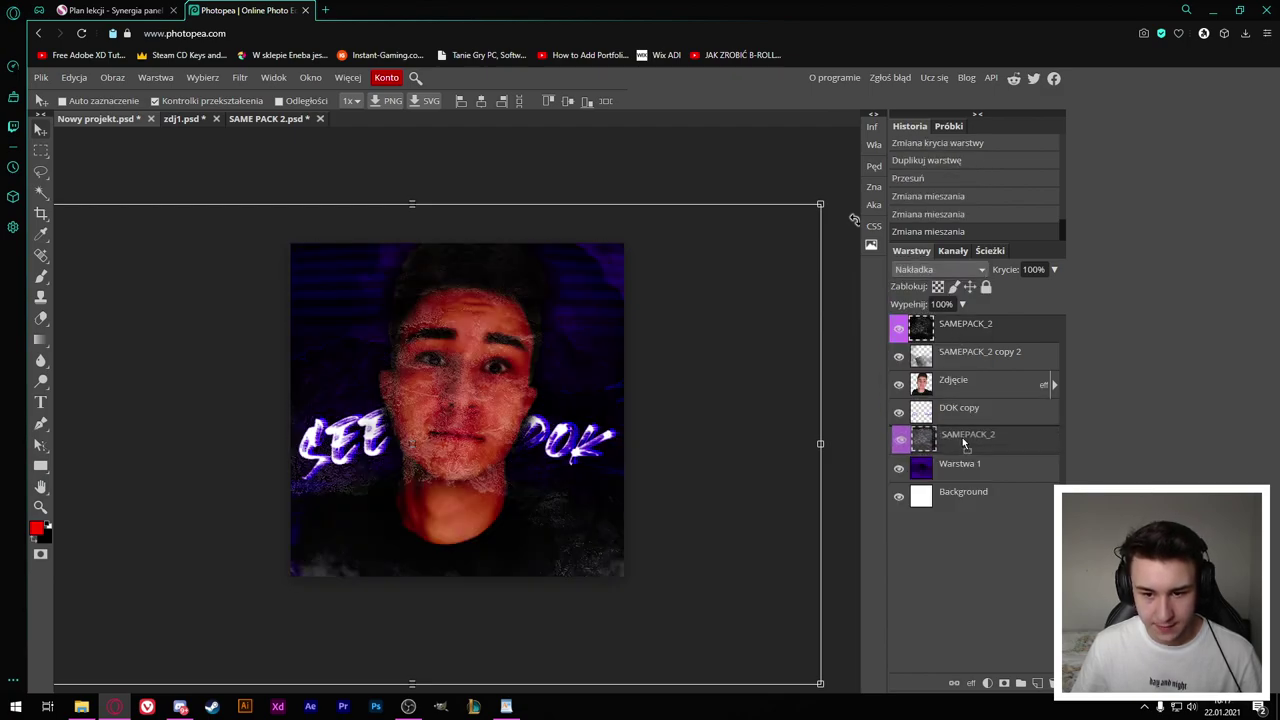
left_click_drag(1003, 270, 957, 588)
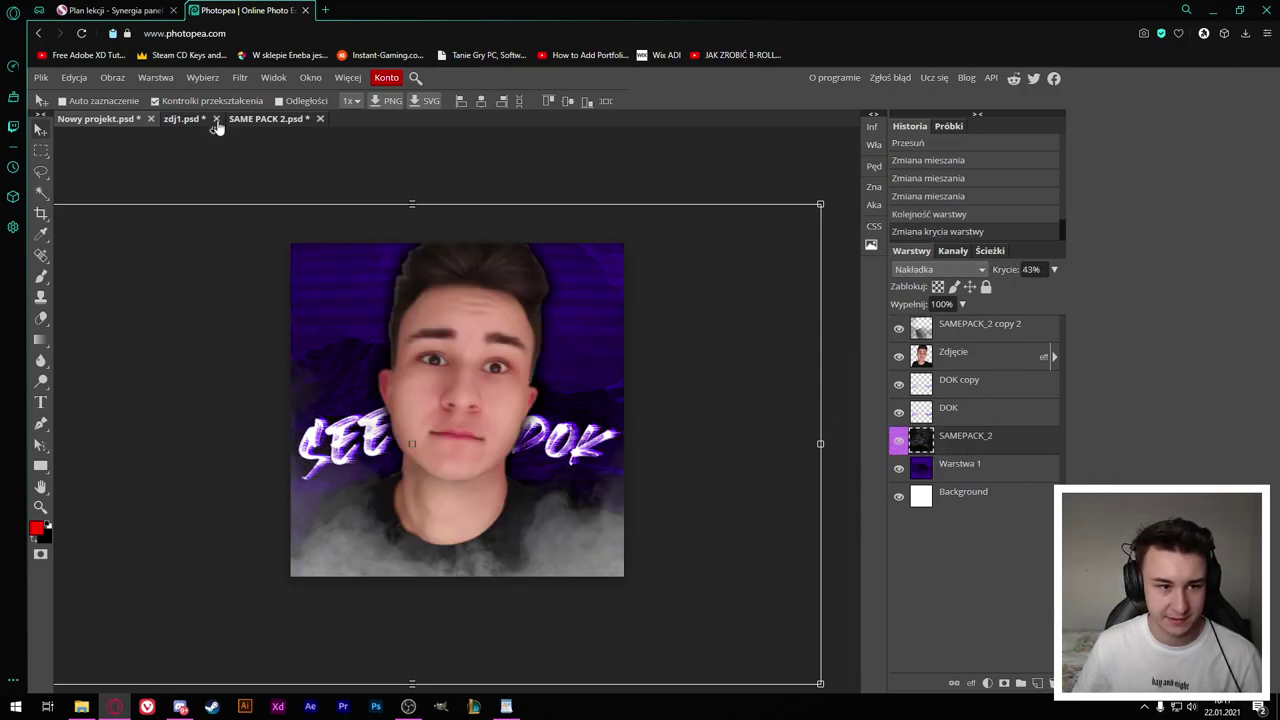
left_click(250, 121)
left_click(898, 621)
Step: Reveal the black-and-white marble texture in the pack and copy it into the avatar
left_click(898, 640)
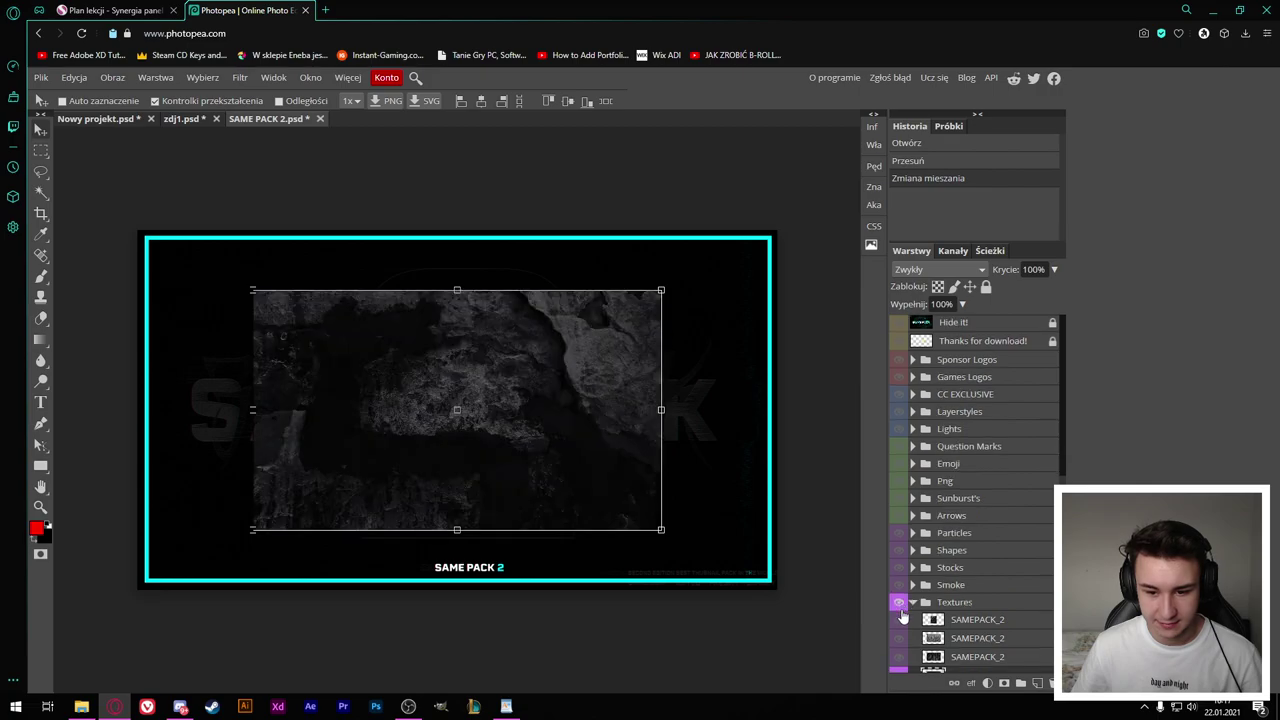
scroll(908, 550, "down", 3)
left_click(898, 495)
left_click(898, 514)
left_click(898, 514)
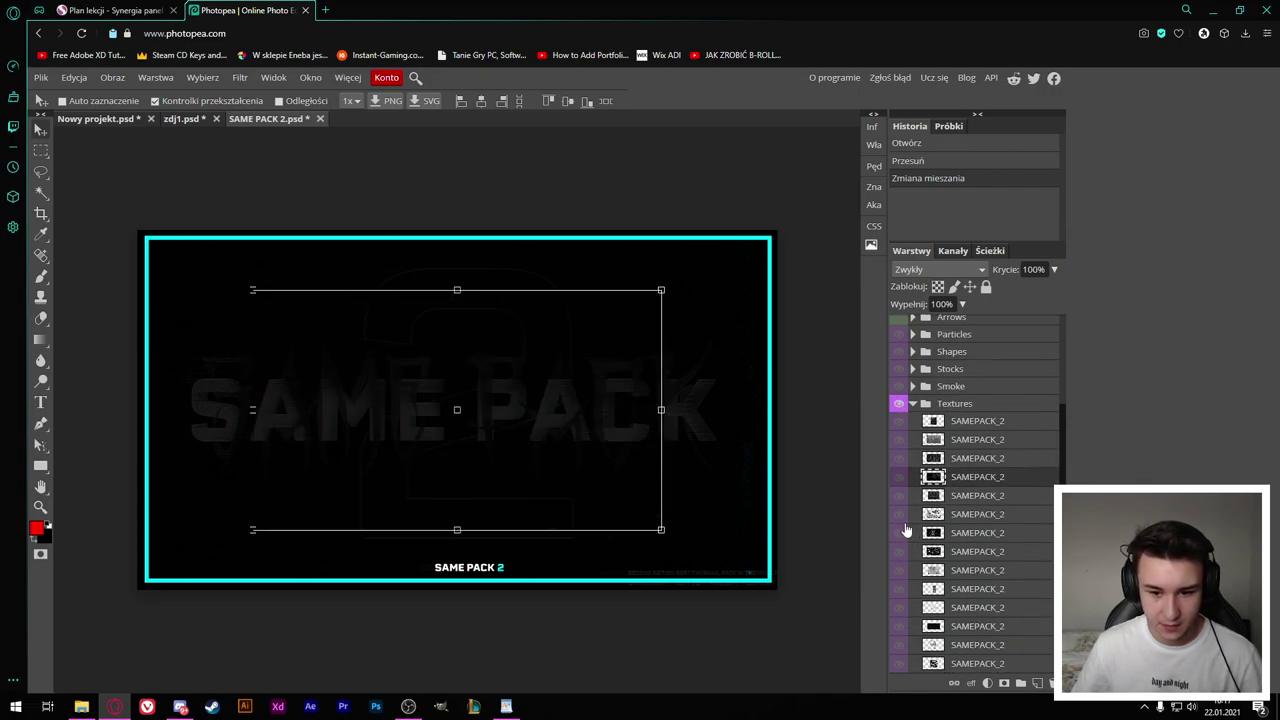
left_click(898, 514)
left_click(905, 514)
left_click_drag(186, 243, 327, 362)
Step: Blend the marble texture as Ekran at 10% opacity, nudged up and right
left_click(938, 269)
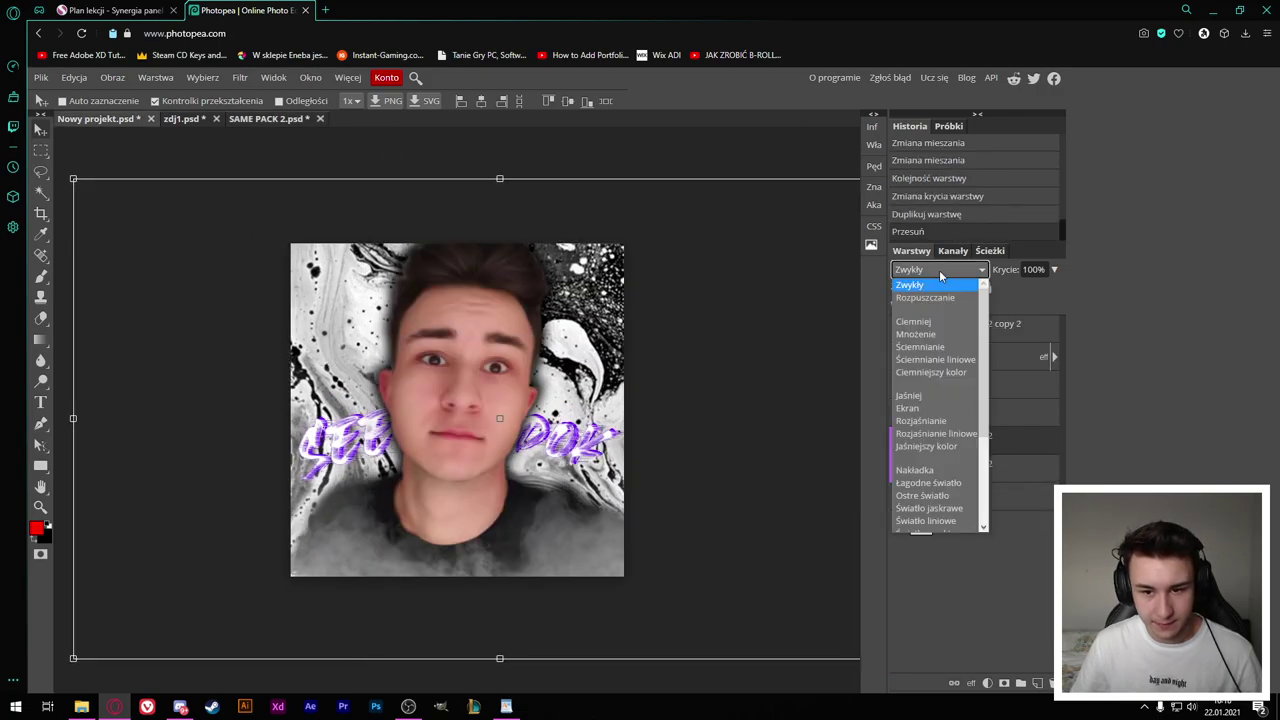
left_click(915, 409)
left_click(938, 269)
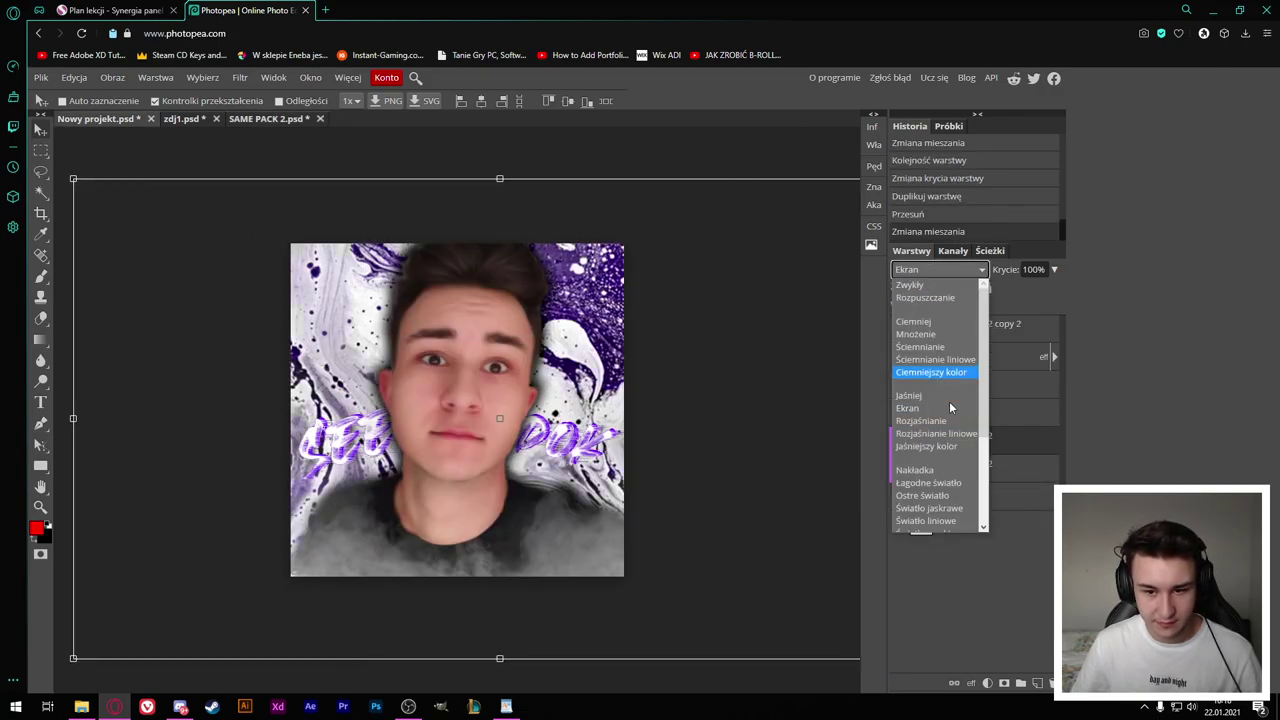
left_click(914, 469)
left_click(914, 270)
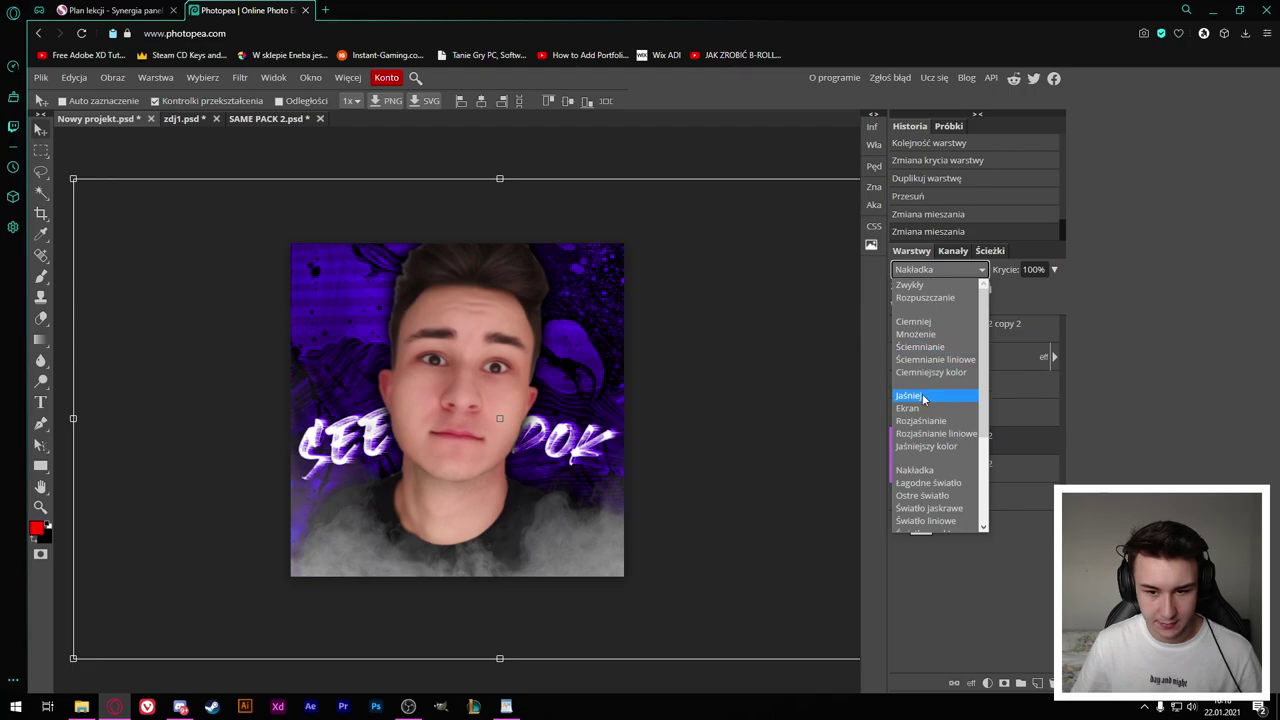
left_click(915, 399)
left_click_drag(1012, 269, 981, 277)
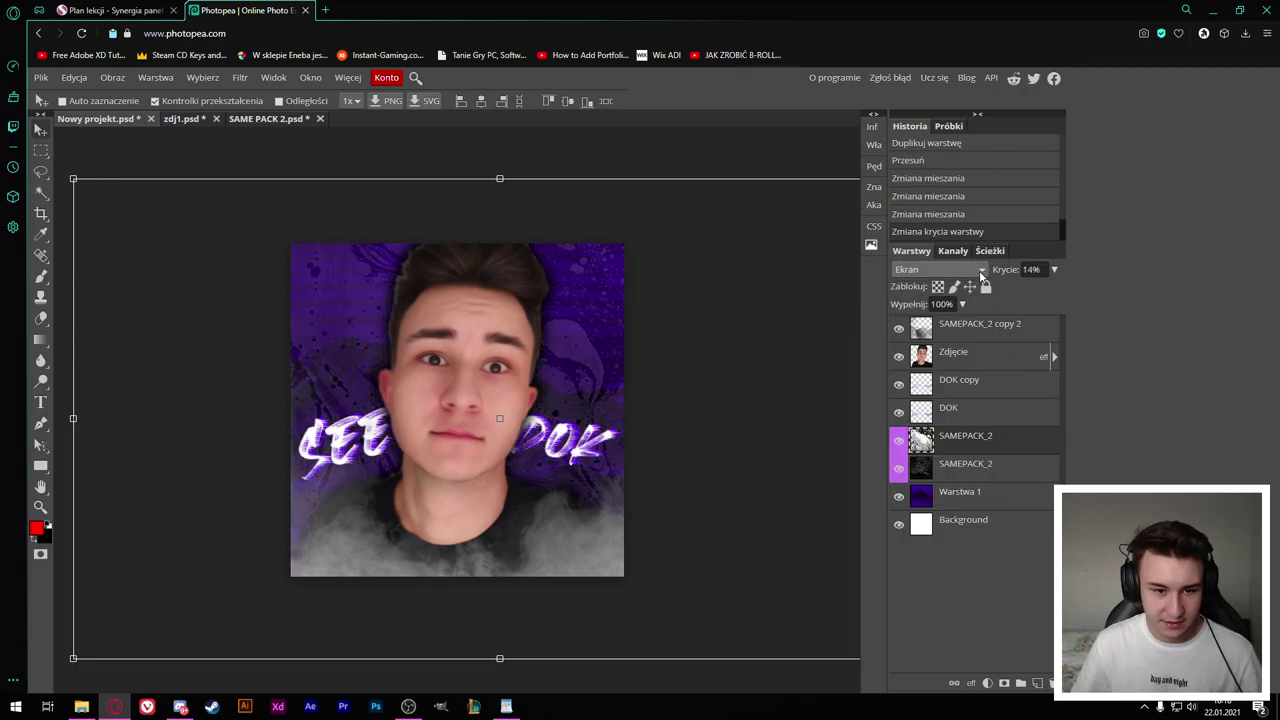
left_click_drag(614, 346, 668, 316)
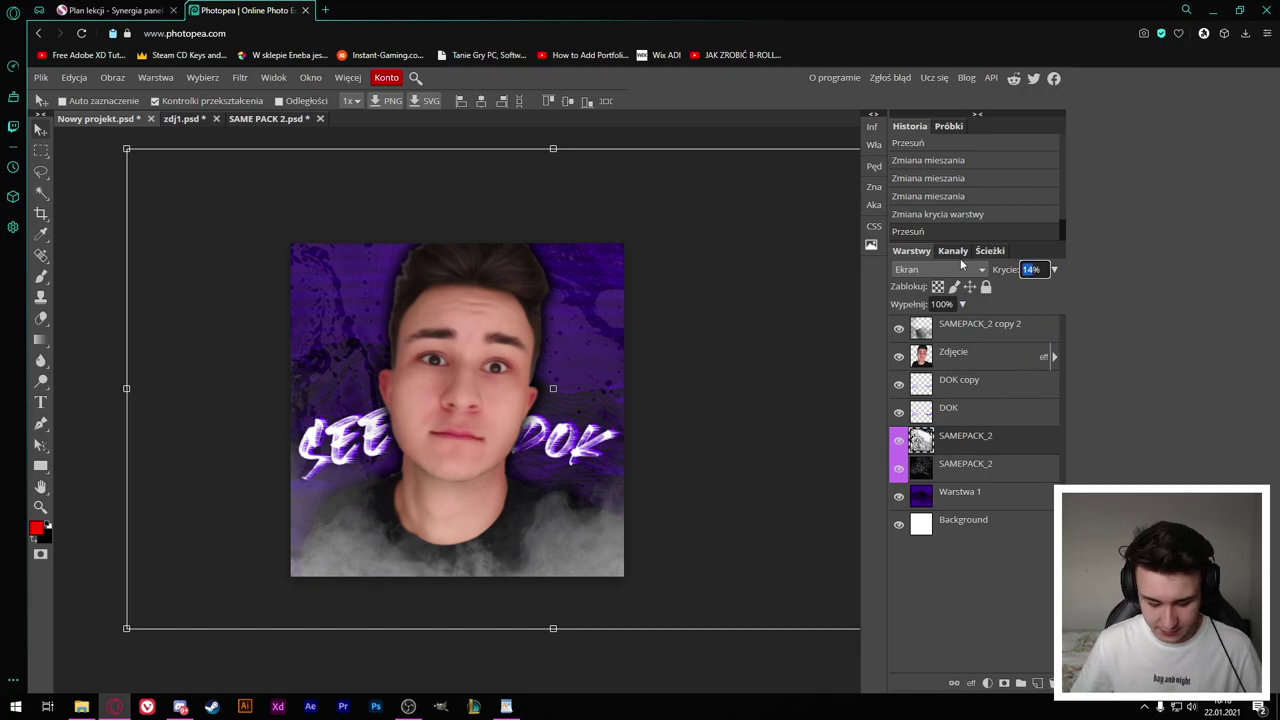
type("10")
key("Return")
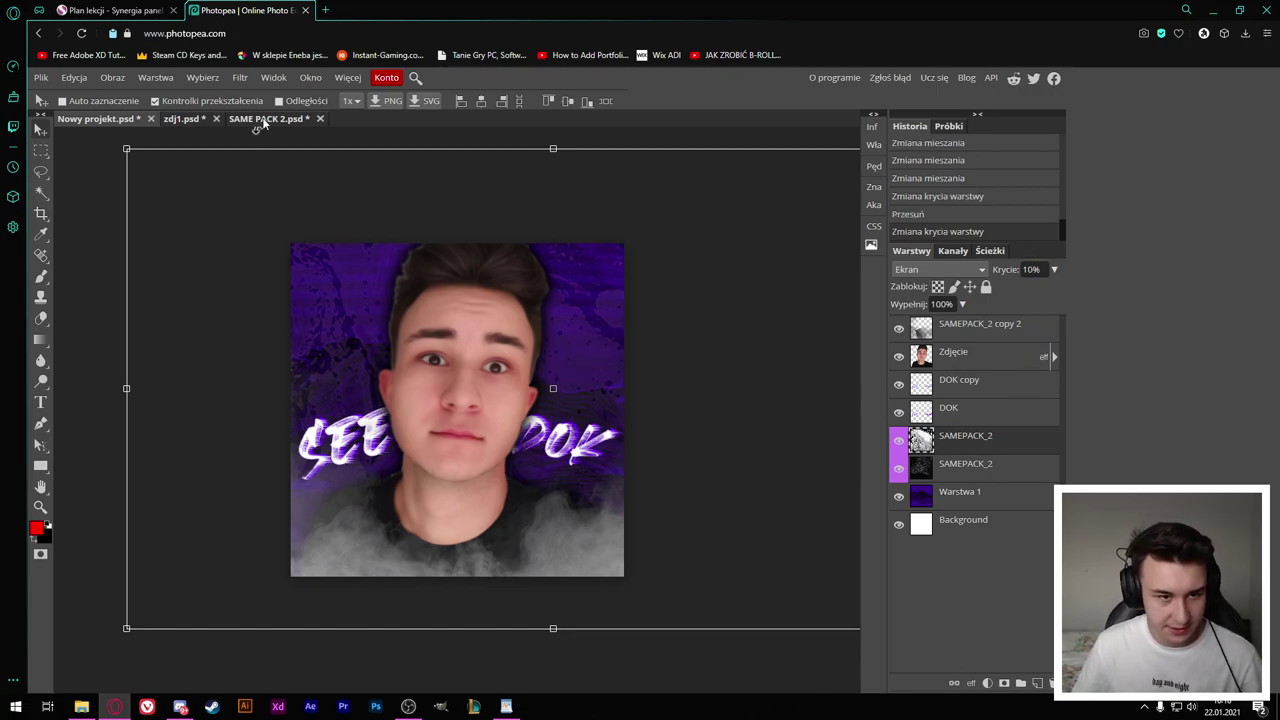
Step: Hide the marble in the pack and drag a second texture into the avatar
left_click(265, 120)
scroll(910, 560, "down", 5)
scroll(905, 560, "down", 2)
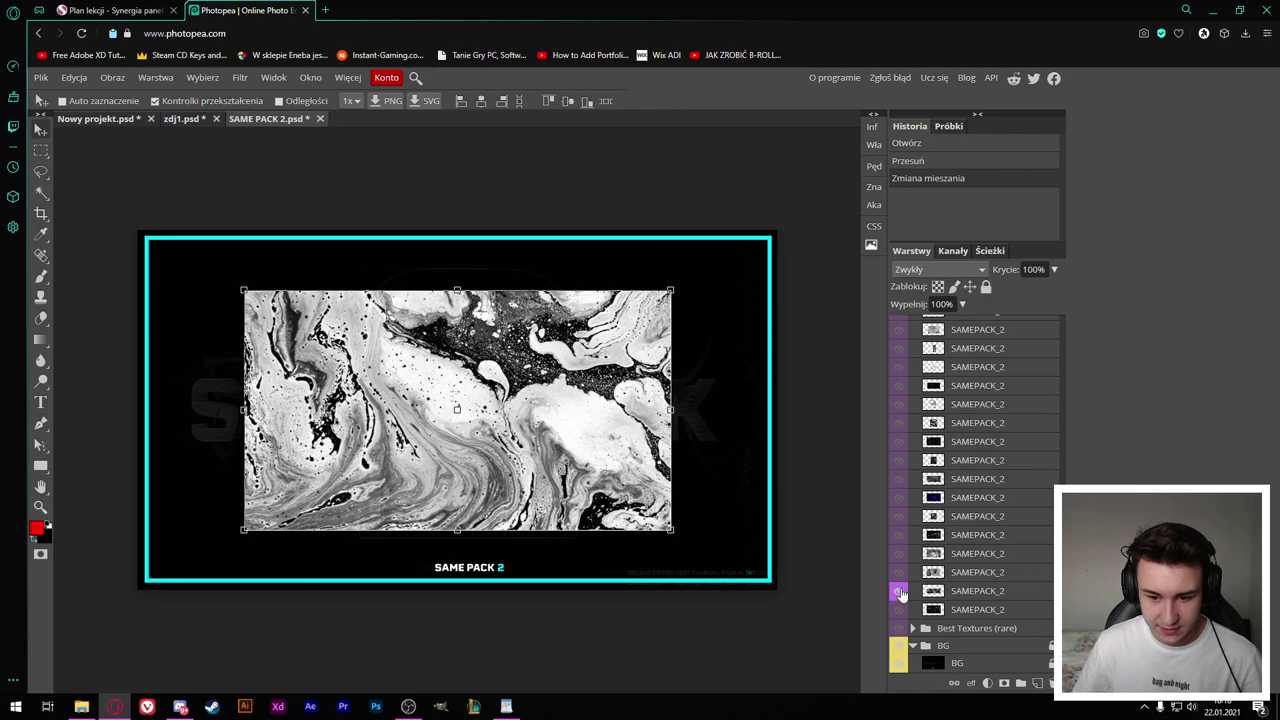
left_click(900, 594)
scroll(900, 500, "up", 2)
left_click(898, 444)
left_click_drag(837, 434, 100, 120)
Step: Set the second texture to Ekran at 51% opacity and reorder it in the stack
left_click(915, 272)
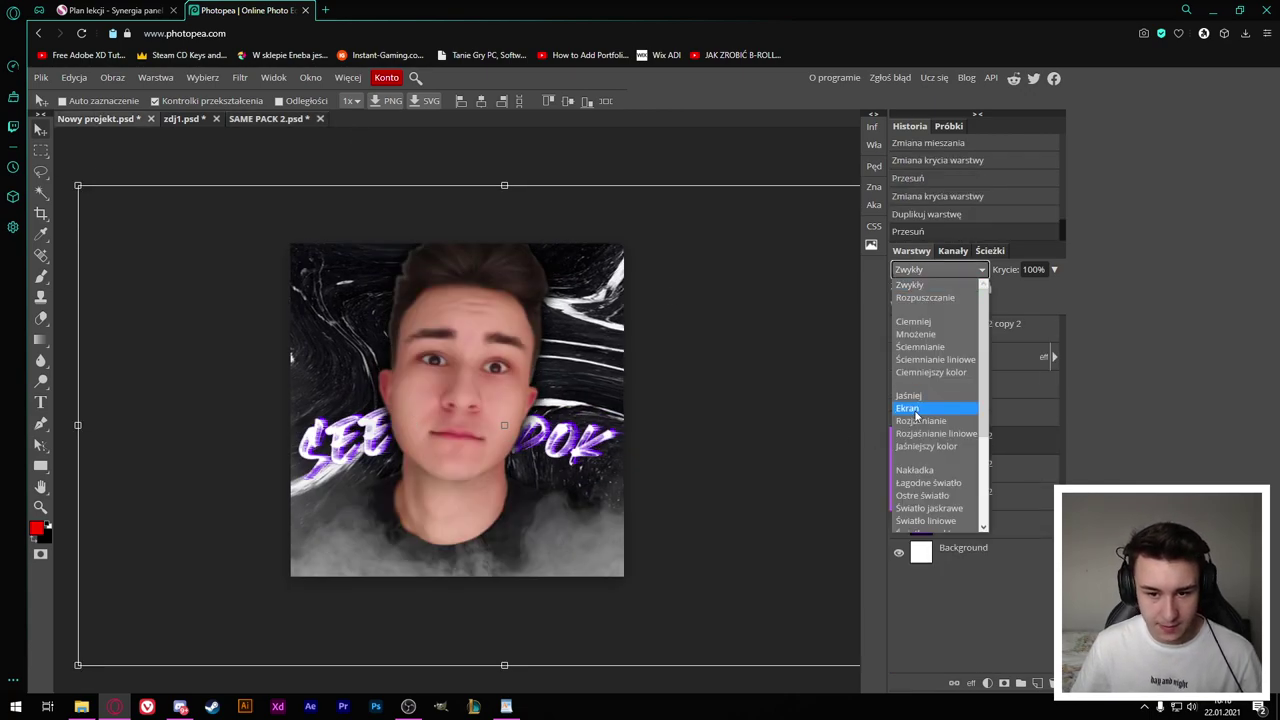
left_click(930, 408)
left_click_drag(1005, 270, 990, 270)
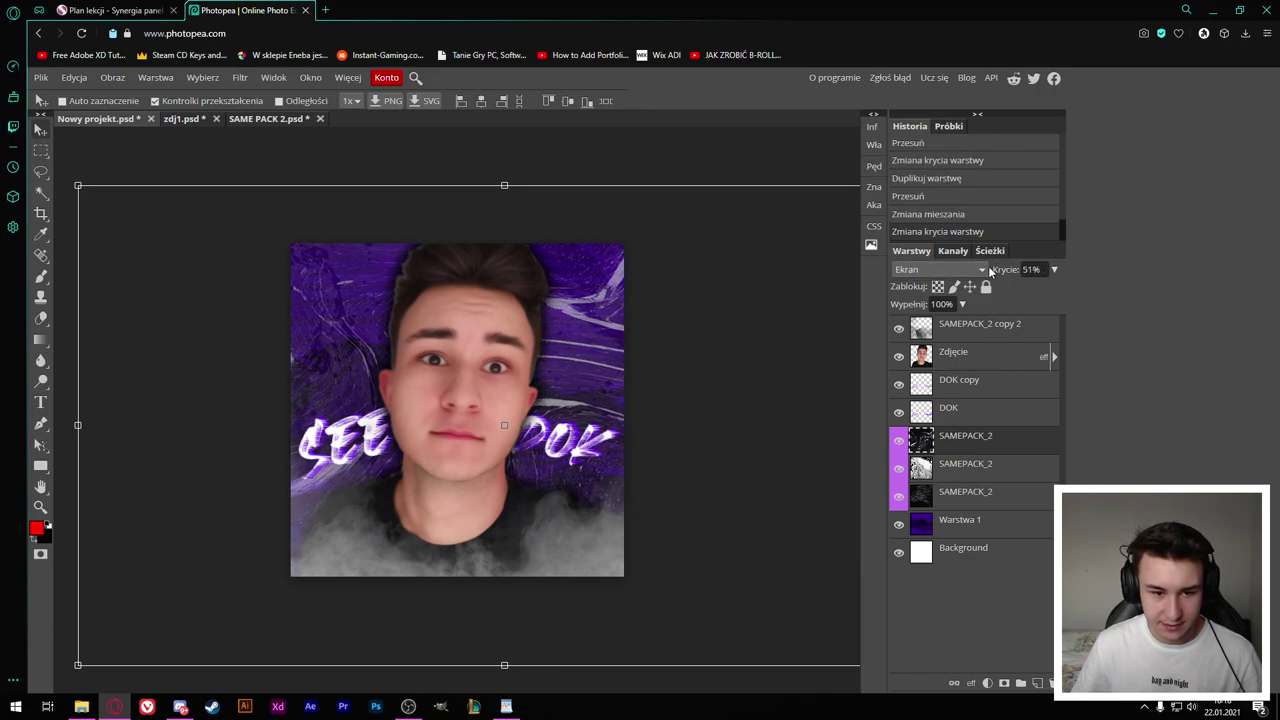
left_click_drag(970, 470, 987, 492)
left_click(980, 325)
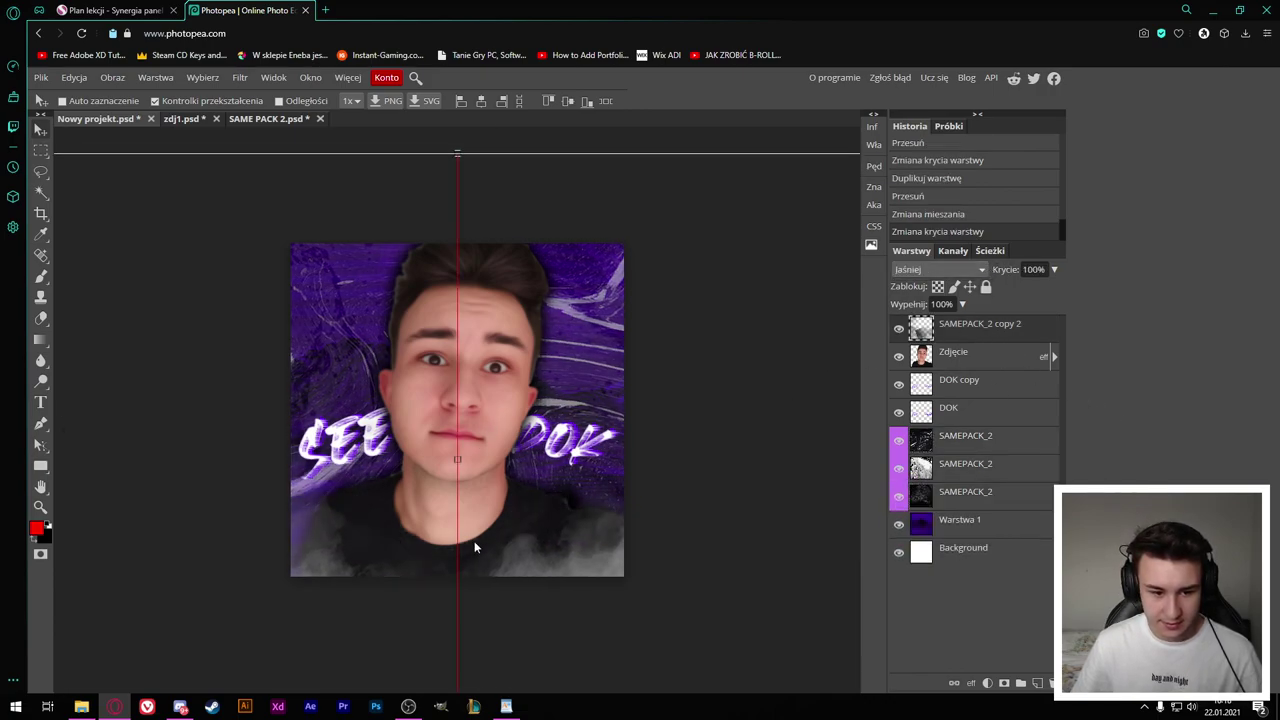
Step: Reposition the top smoke layer and rotate it about 33 degrees
mouse_move(400, 520)
left_mouse_down()
mouse_move(448, 547)
mouse_move(354, 395)
left_mouse_up()
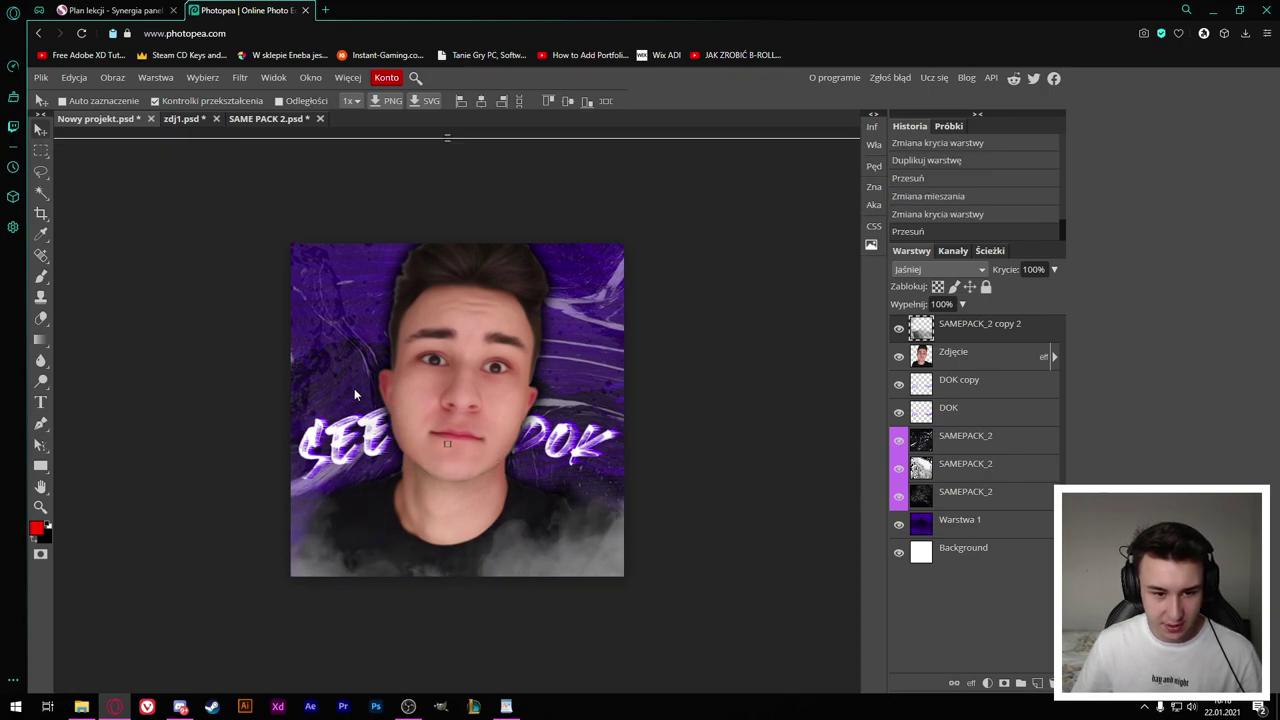
key("ctrl+t")
left_click_drag(807, 179, 581, 453)
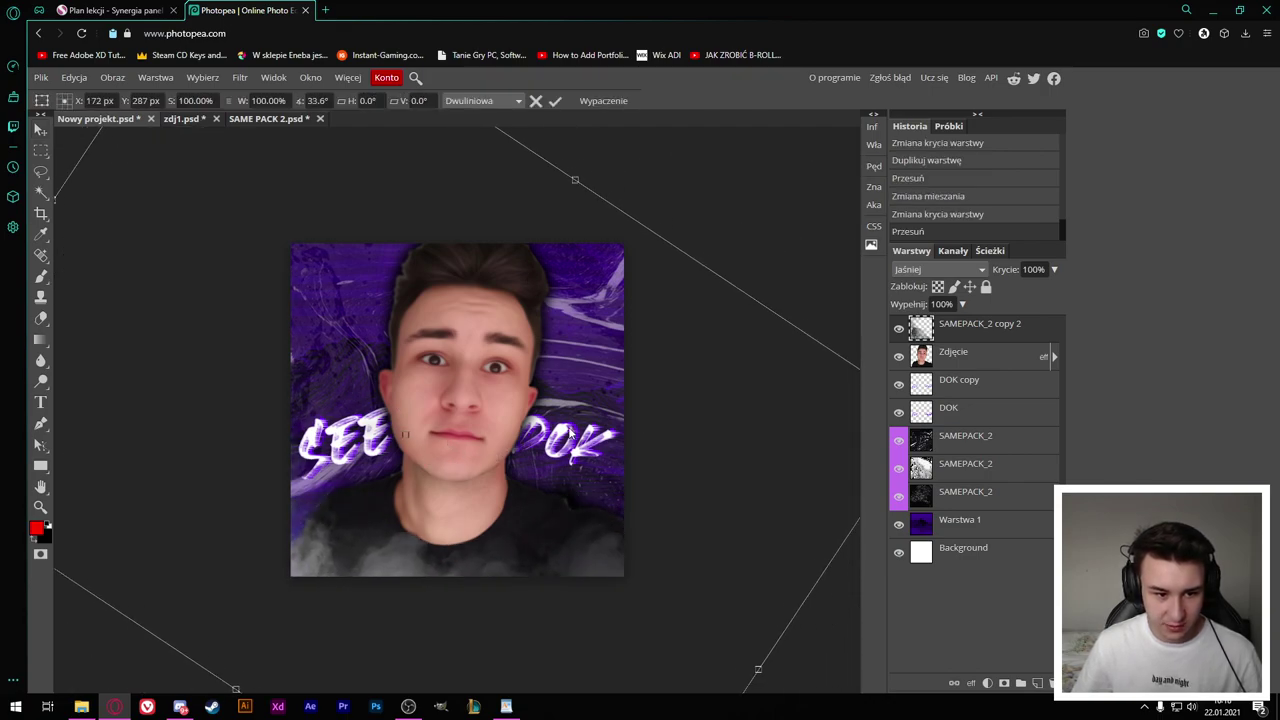
left_click(556, 101)
Step: Duplicate the smoke and rotate the copy the opposite way
key("ctrl+j")
key("ctrl+t")
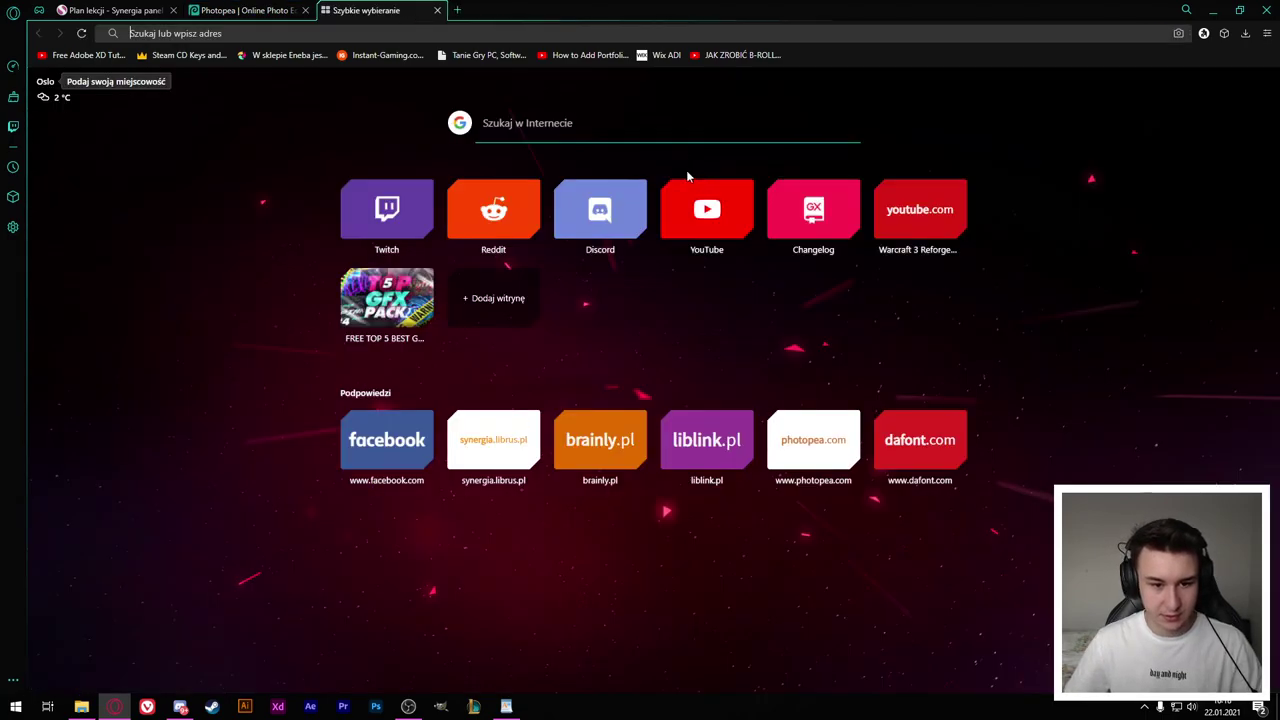
key("ctrl+w")
mouse_move(686, 170)
left_mouse_down()
mouse_move(623, 447)
mouse_move(657, 449)
mouse_move(163, 277)
mouse_move(117, 300)
mouse_move(414, 614)
left_mouse_up()
left_click(556, 101)
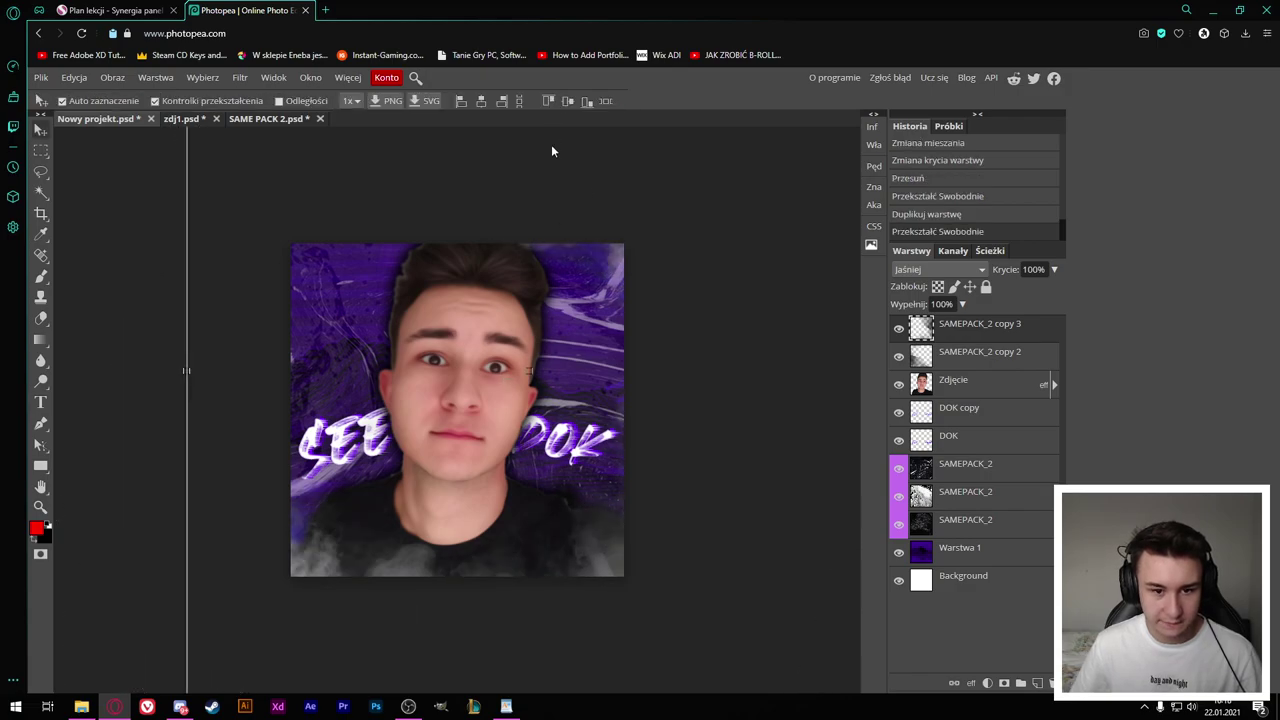
Step: Add a third rotated smoke copy and hide the SEE DOK text layers
key("ctrl+j")
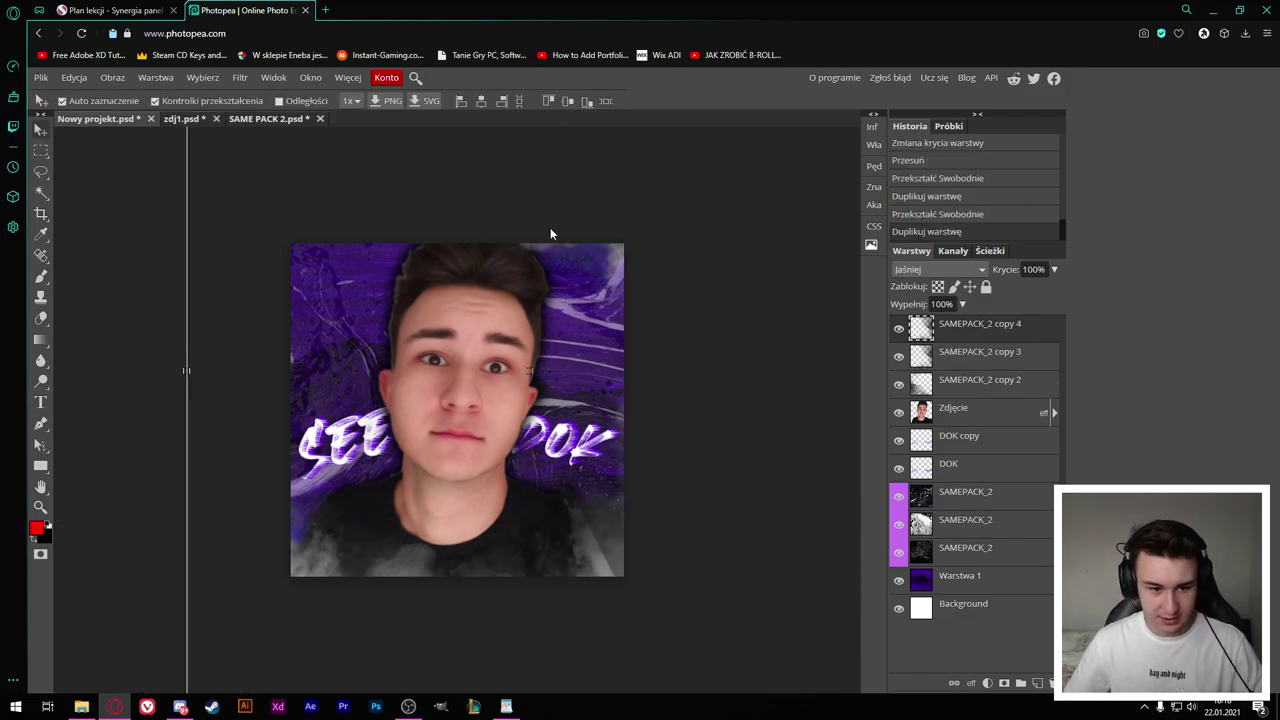
key("ctrl+t")
mouse_move(550, 227)
left_mouse_down()
mouse_move(616, 498)
mouse_move(529, 502)
mouse_move(581, 486)
mouse_move(580, 498)
left_mouse_up()
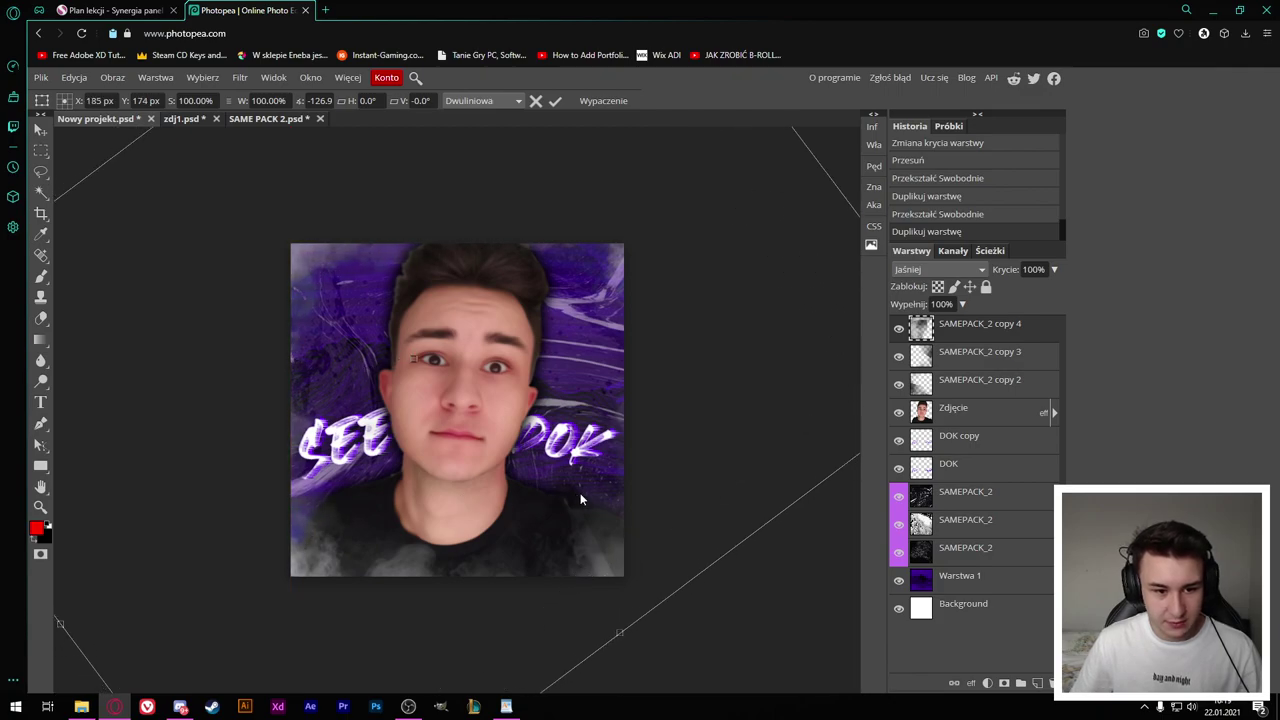
left_click(556, 101)
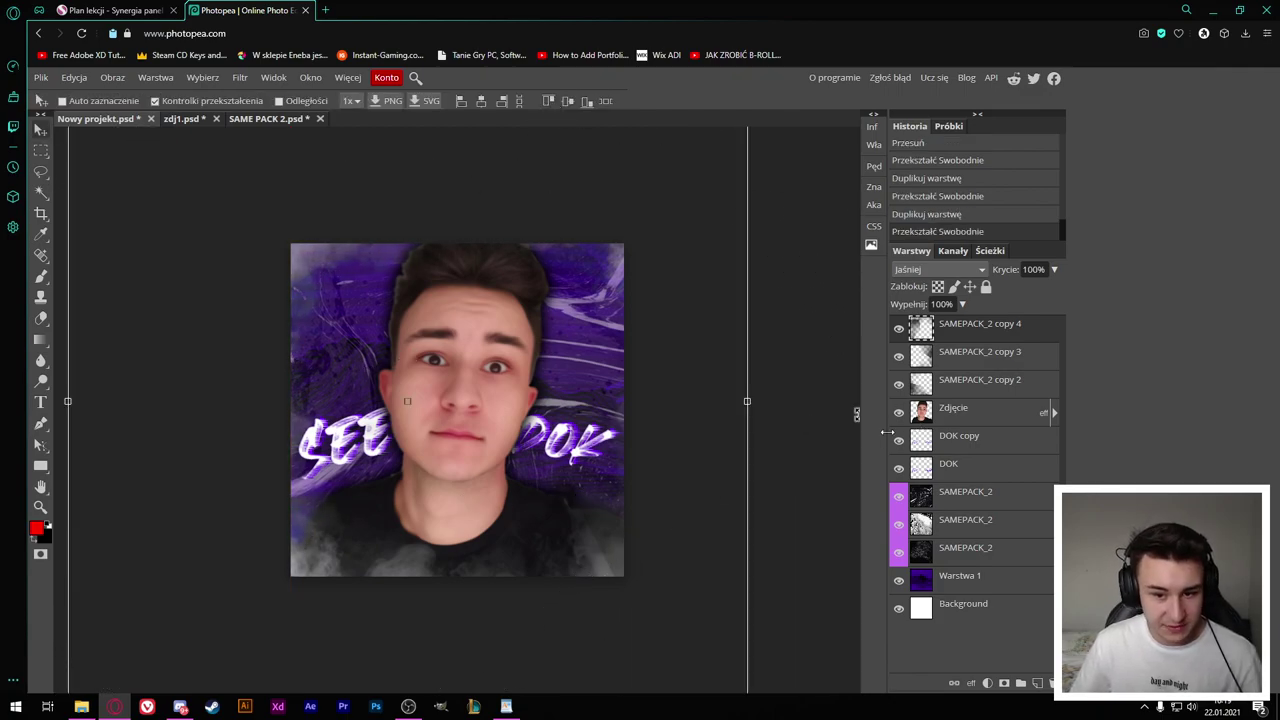
left_click(898, 466)
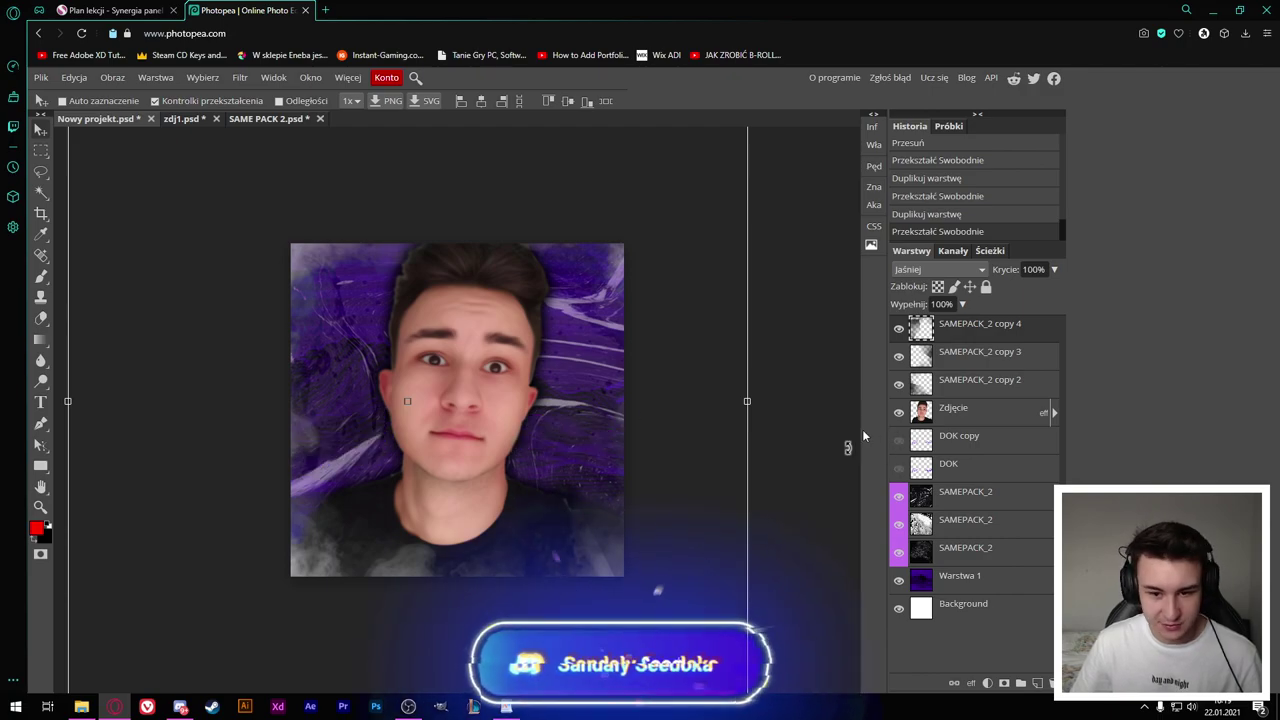
Step: Bring a grey swirl texture from SAME PACK 2 into the avatar, enlarged to about 112%
left_click(268, 118)
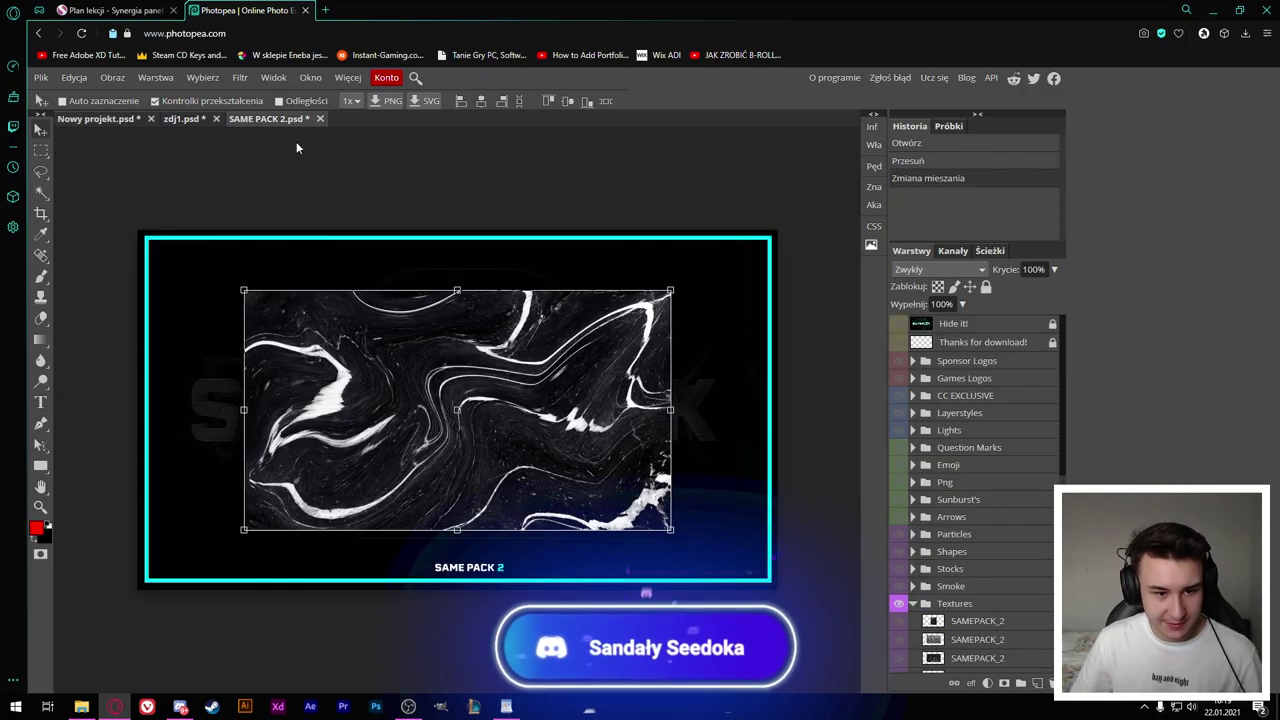
scroll(960, 500, "down", 5)
mouse_move(250, 437)
left_mouse_down()
mouse_move(102, 121)
mouse_move(541, 248)
left_mouse_up()
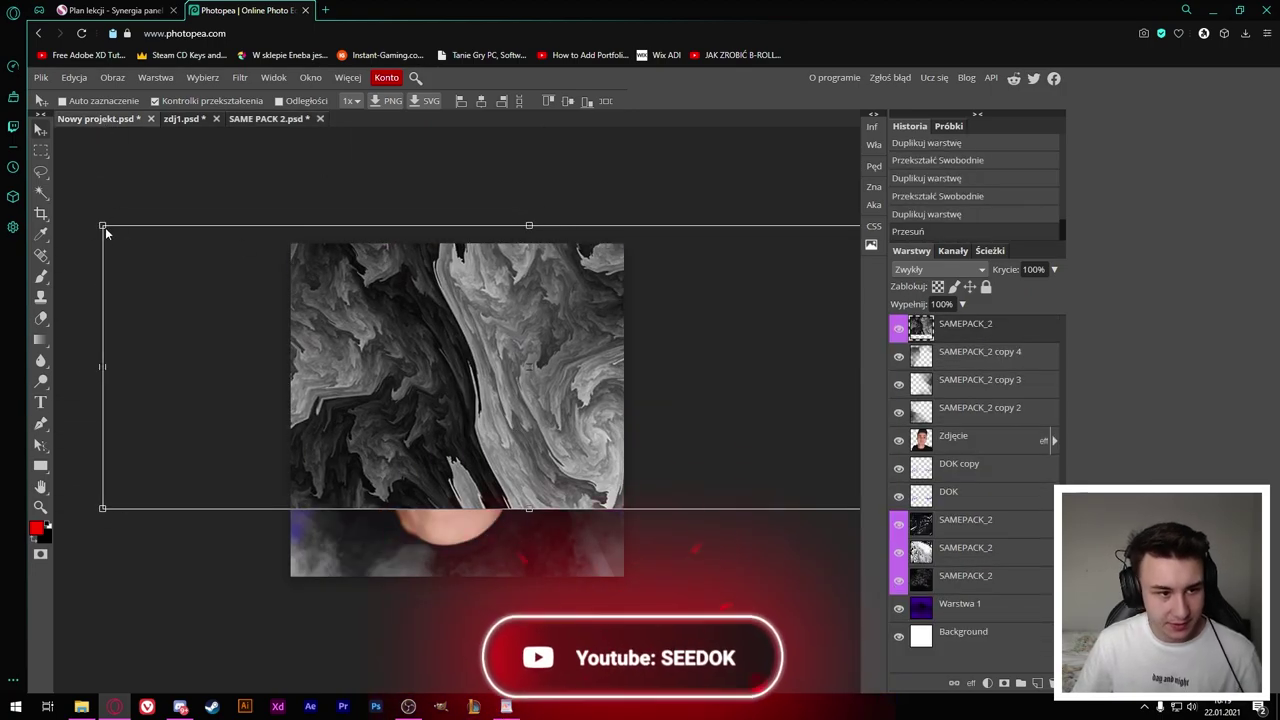
key("ctrl+t")
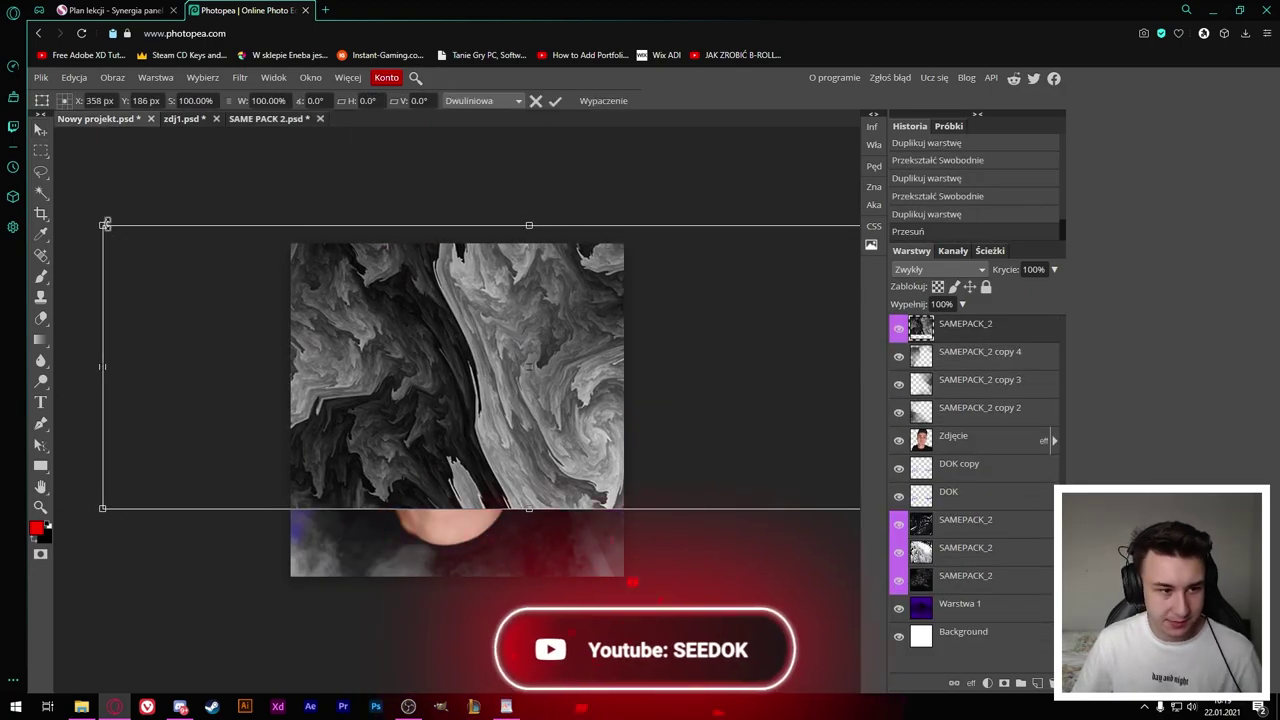
left_click_drag(102, 222, 2, 191)
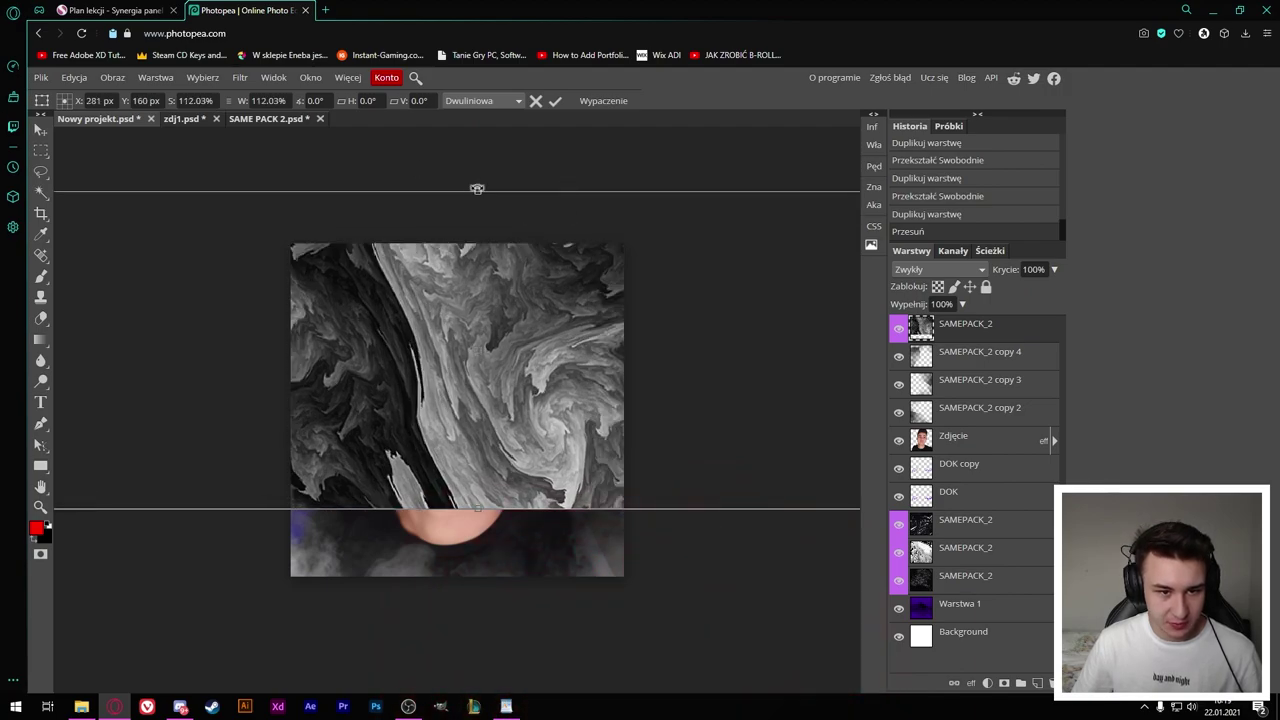
left_click_drag(477, 191, 477, 226)
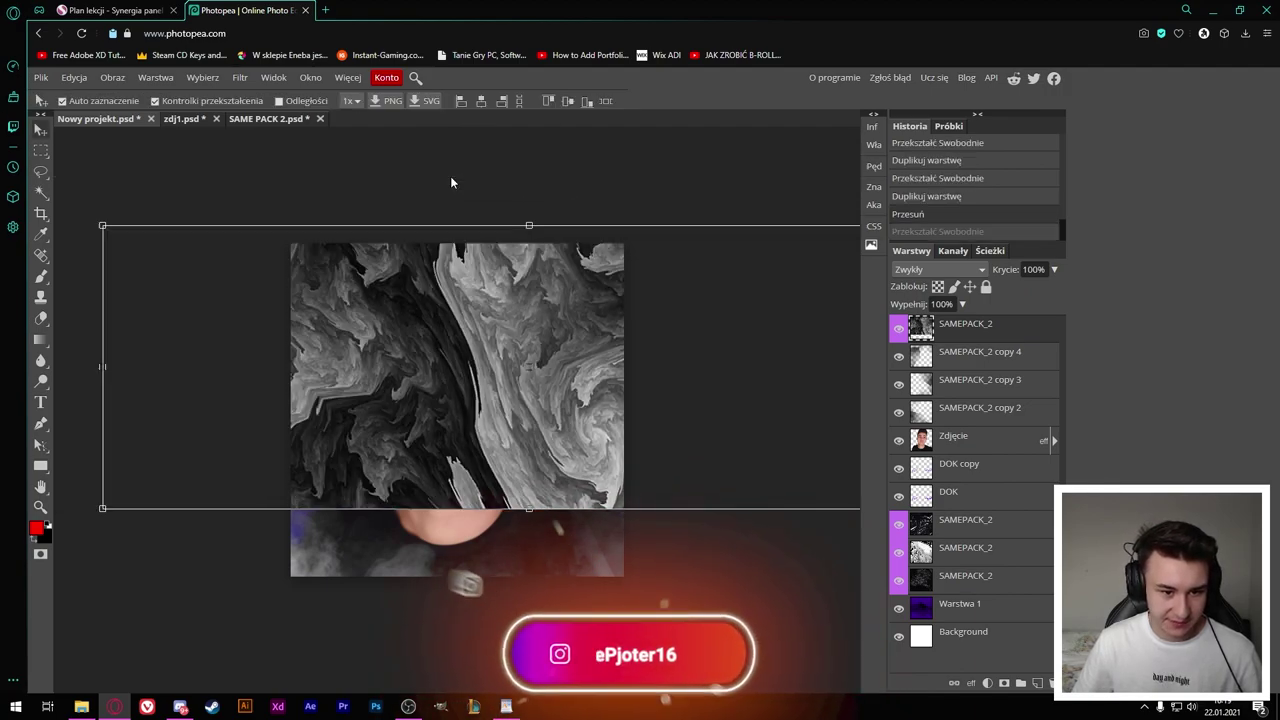
key("Return")
Step: Scale the swirl texture to cover the image and move it below the text layers
scroll(440, 370, "down", 3)
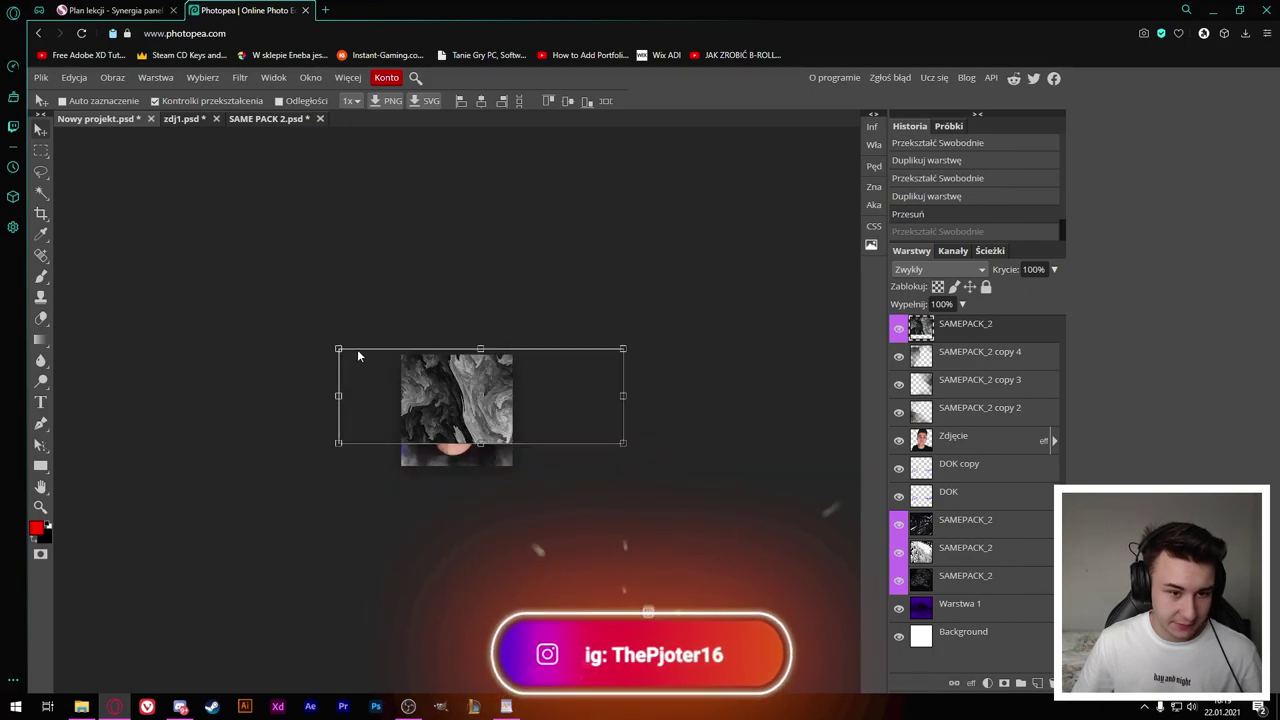
left_click_drag(337, 347, 206, 304)
left_click_drag(438, 383, 495, 415)
left_click(555, 101)
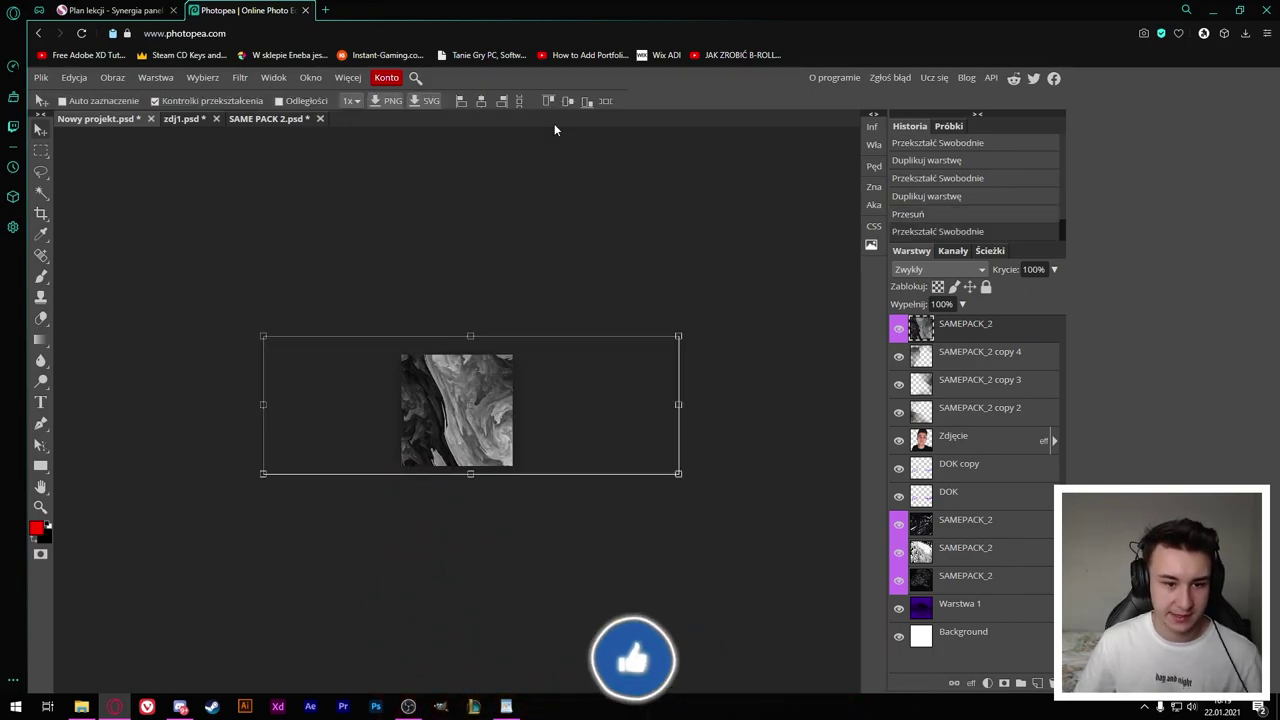
left_click(940, 269)
left_click(962, 409)
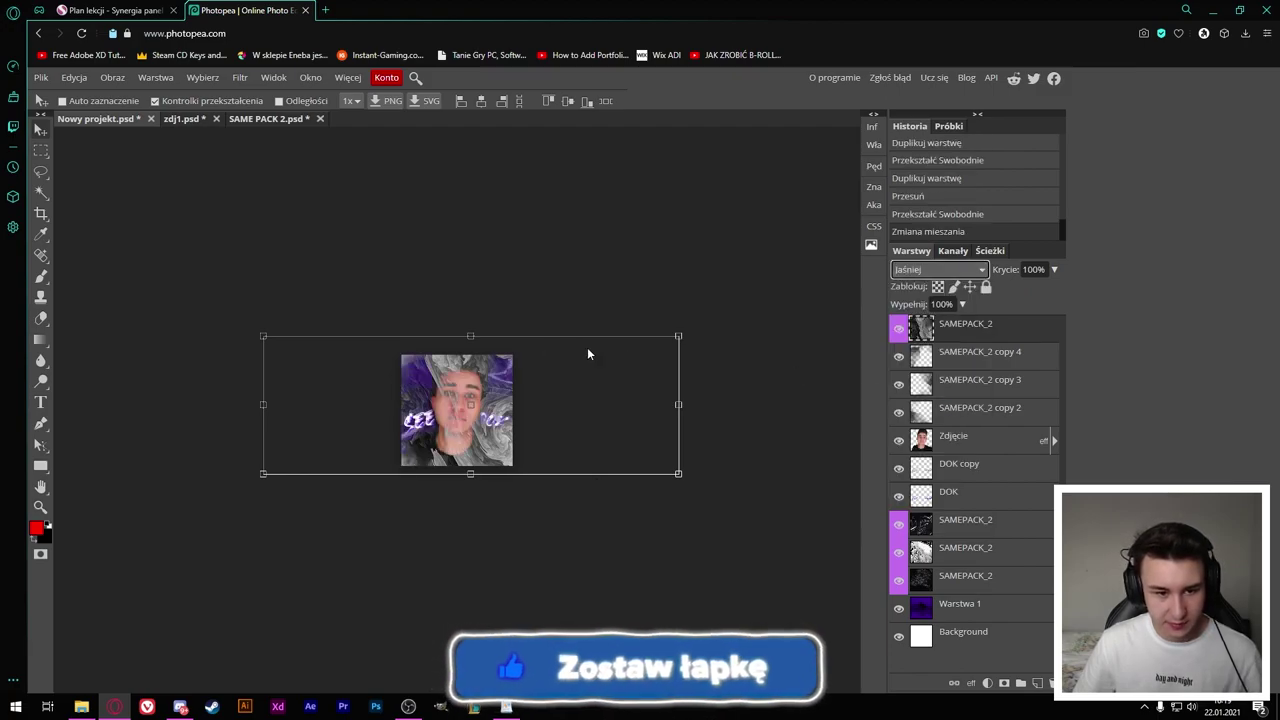
left_click_drag(967, 338, 1000, 500)
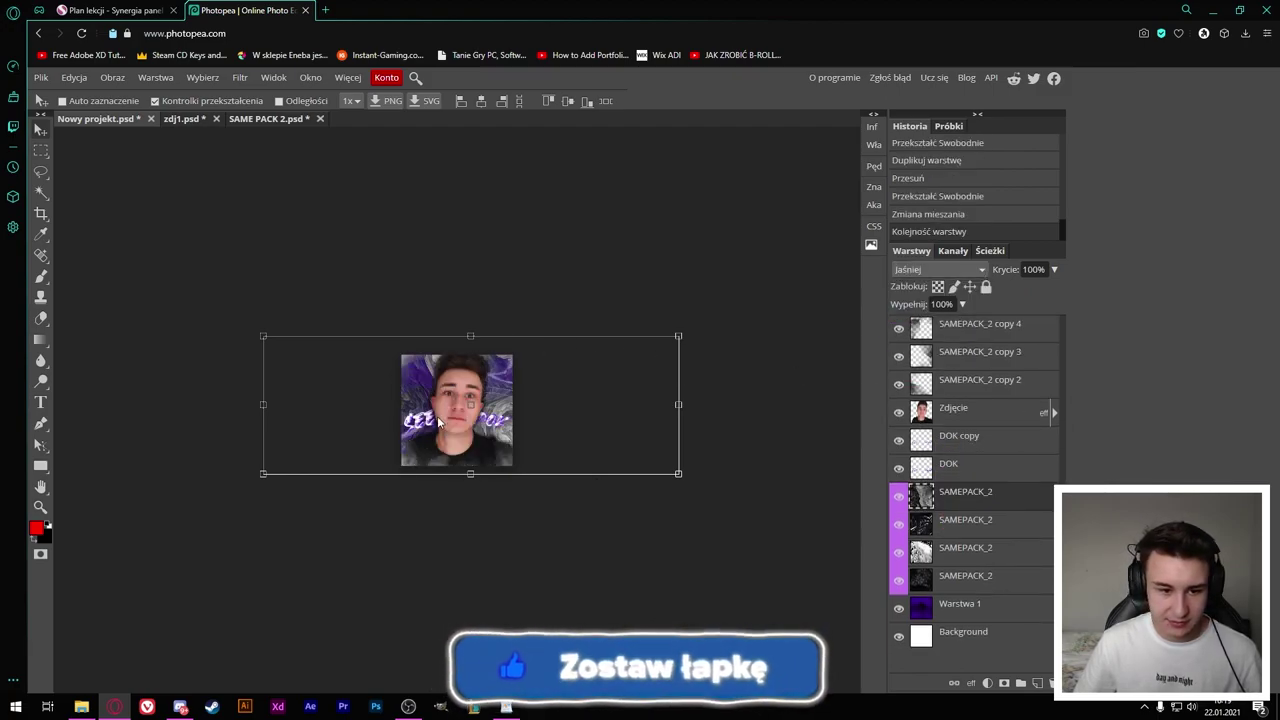
key("alt")
left_click(574, 417)
left_click_drag(574, 417, 610, 428)
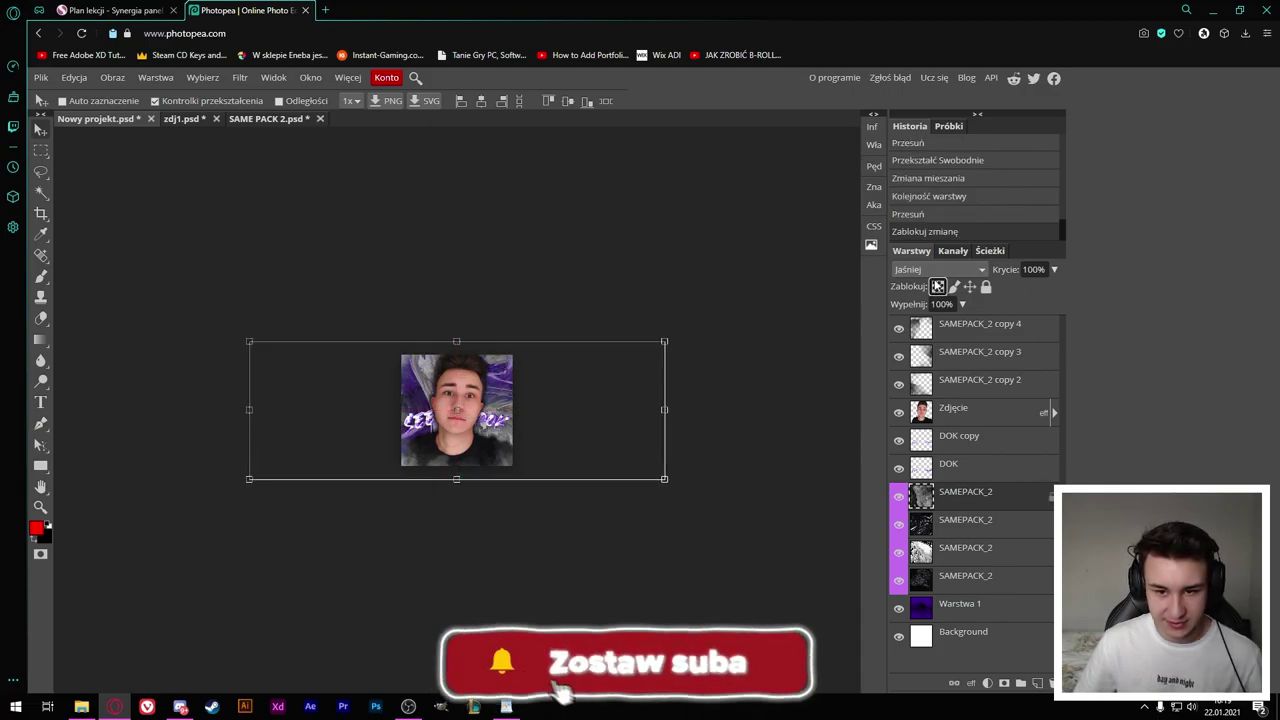
Step: Set the swirl to Ekran at 53% opacity and add empty Warstwa 2 at the top
left_click(915, 269)
left_click(914, 469)
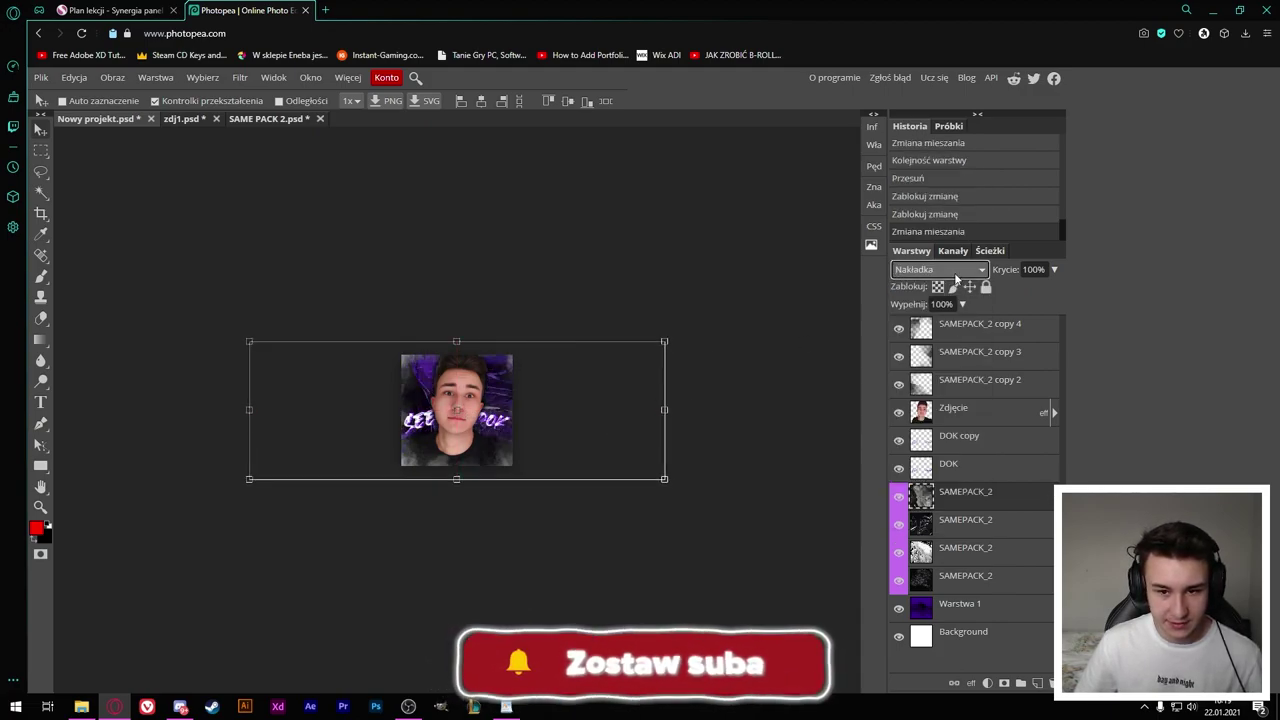
left_click(940, 269)
left_click(907, 408)
left_click_drag(1054, 269, 1018, 291)
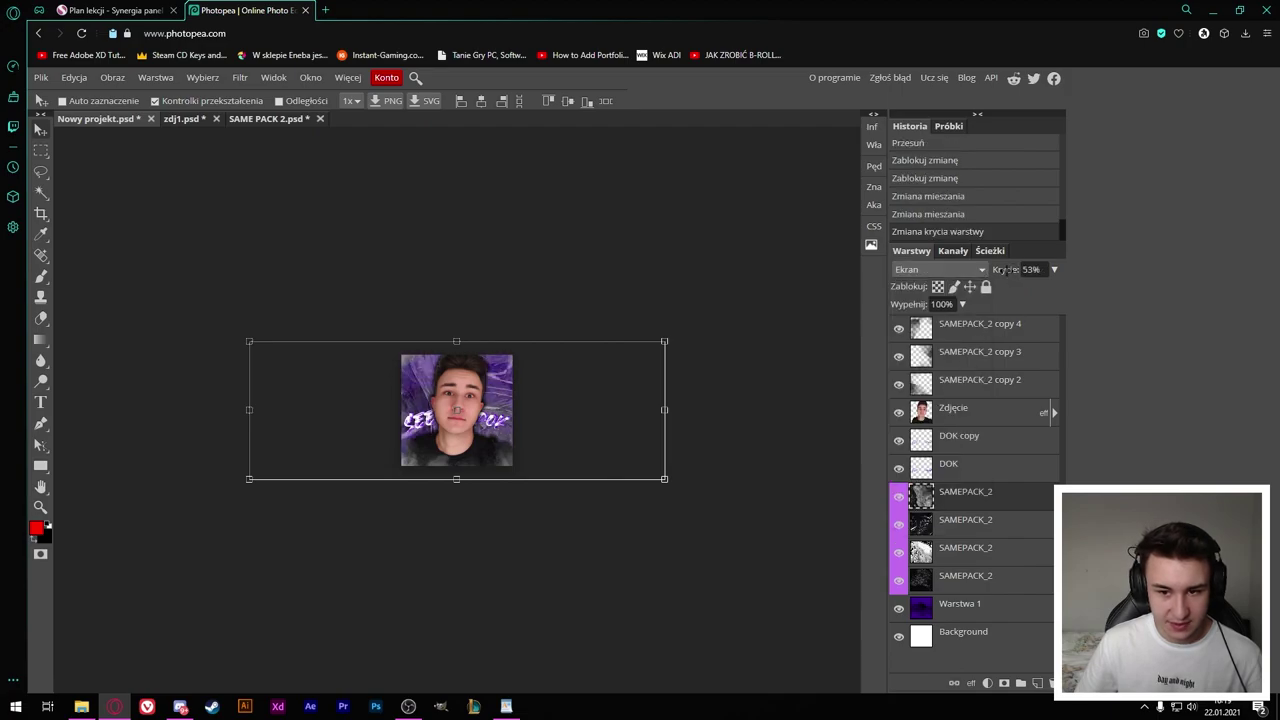
left_click(1037, 683)
left_click_drag(960, 632, 945, 325)
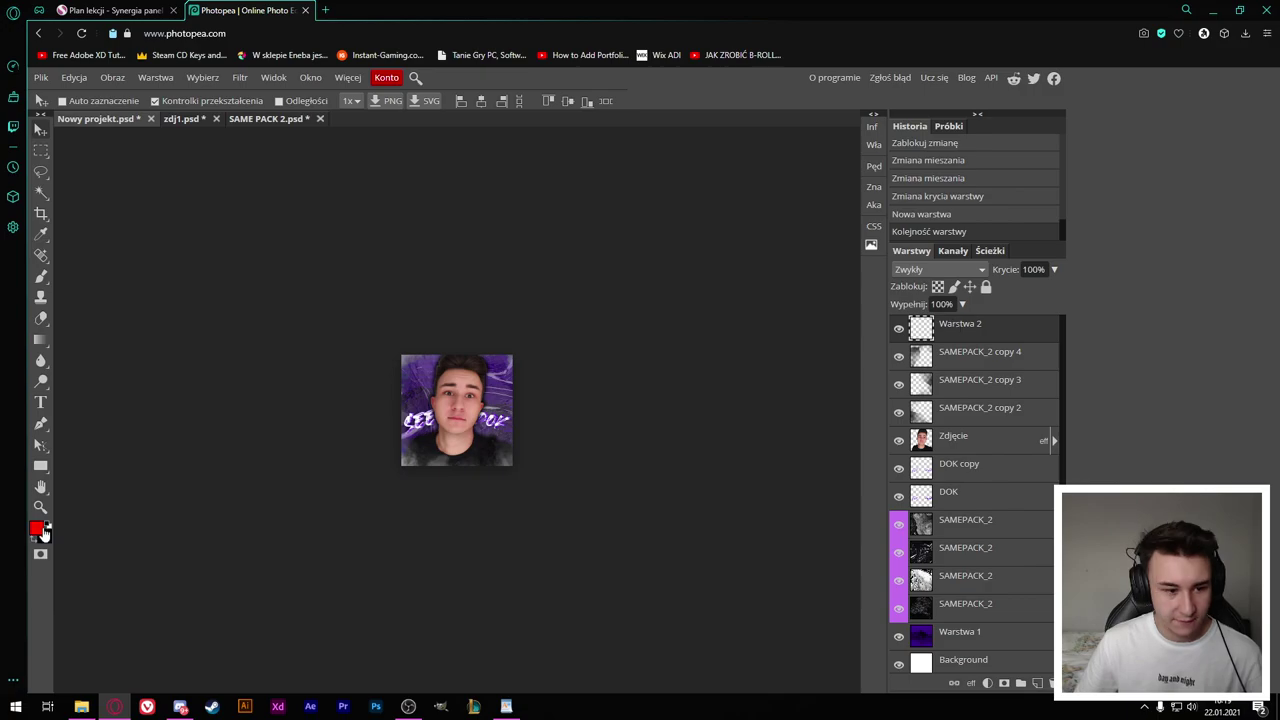
Step: Set the paint colour to purple 6000ff and prepare a soft Brush, zooming in on the avatar
left_click(41, 530)
left_click(313, 242)
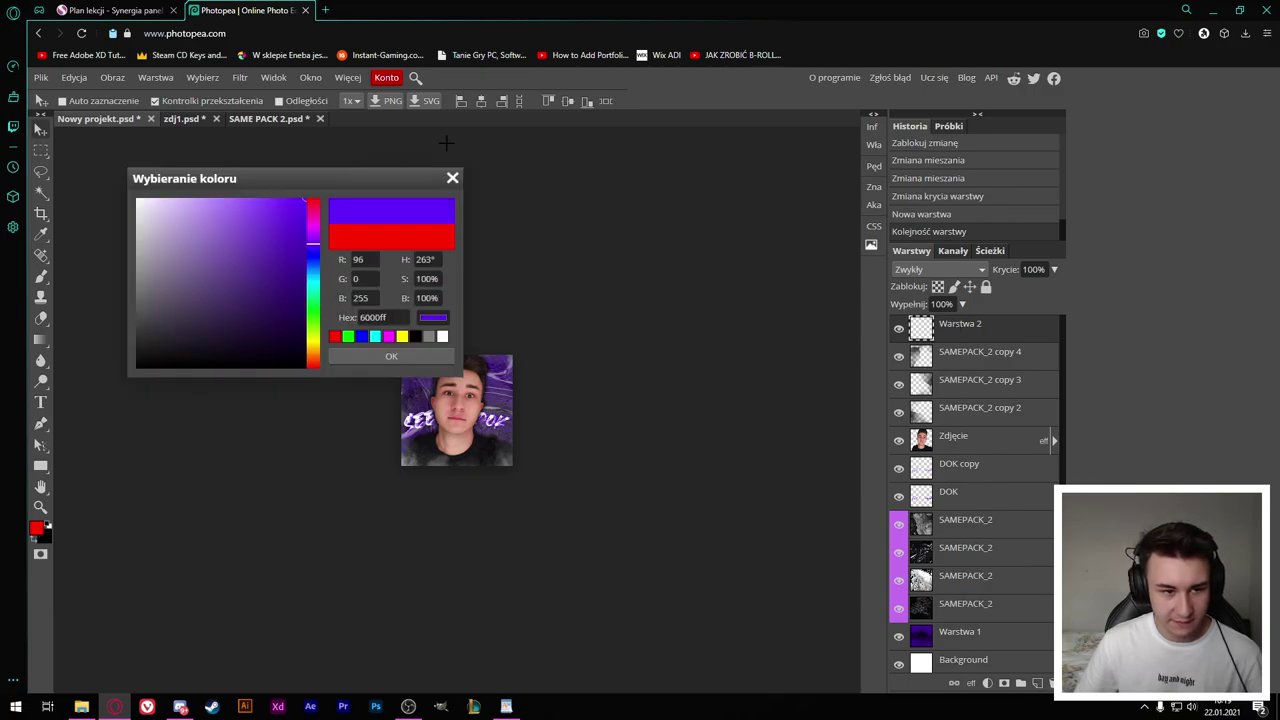
left_click(390, 358)
left_click(42, 279)
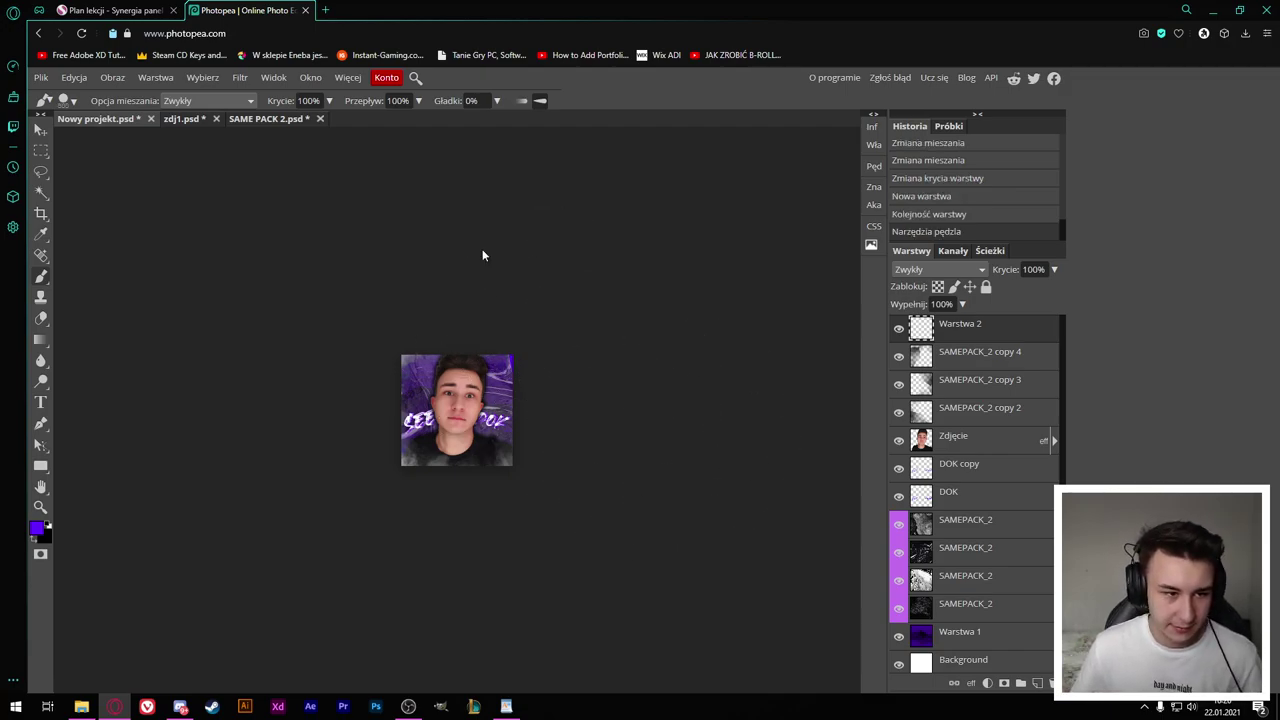
left_click(483, 254)
key("ctrl+z")
left_click(62, 101)
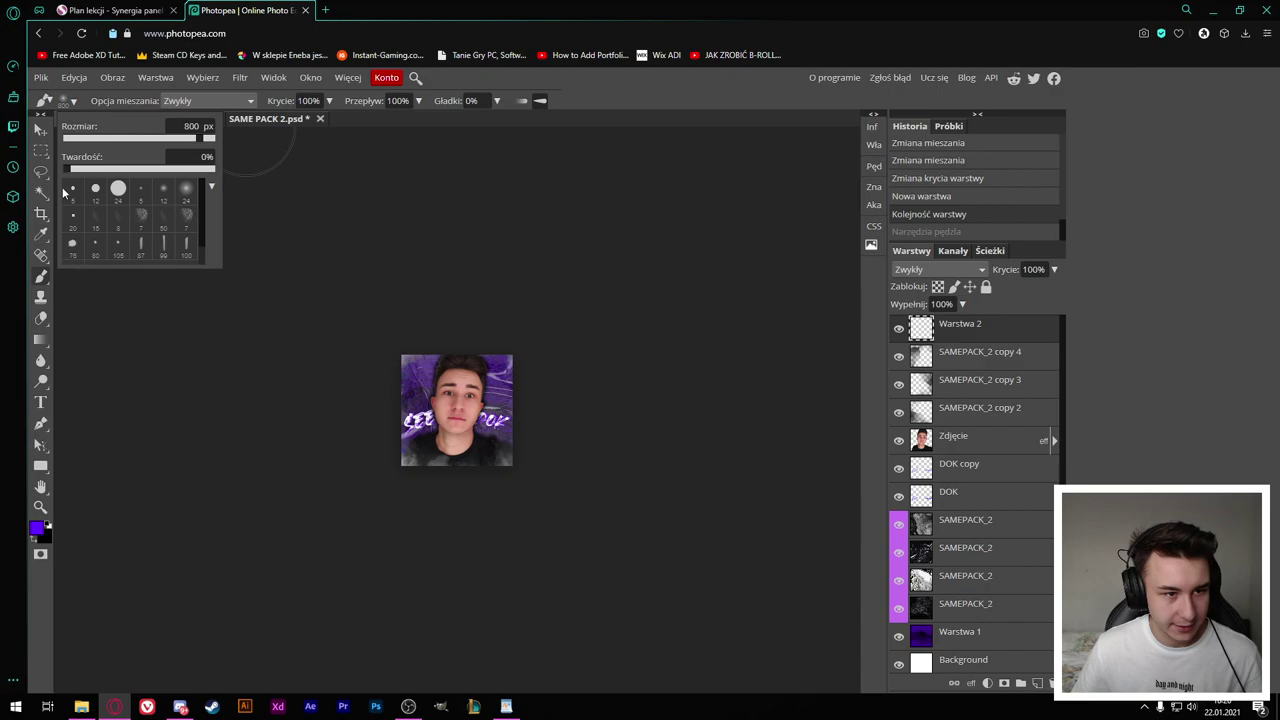
key("ctrl+plus")
key("ctrl+plus")
key("ctrl+plus")
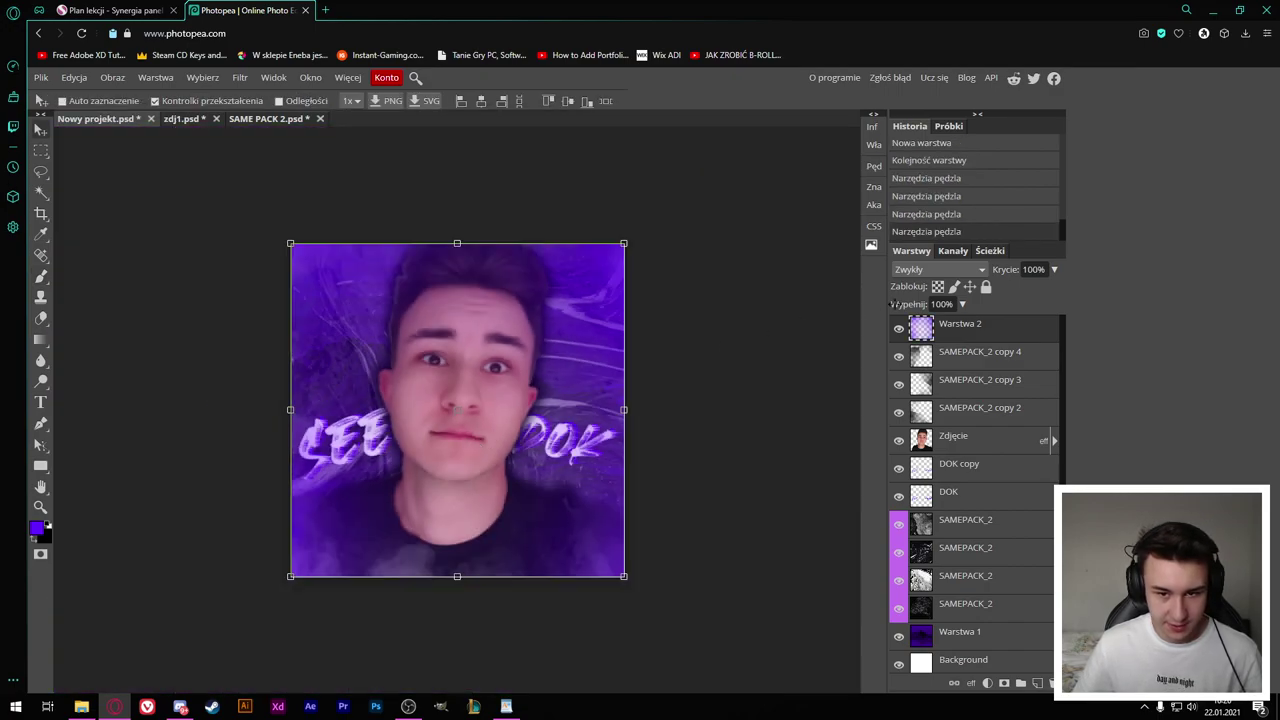
Step: Try Screen blending on the glow layer, revert it to Normal, and reorder the Zdjęcie layer
left_click(935, 270)
left_click(915, 410)
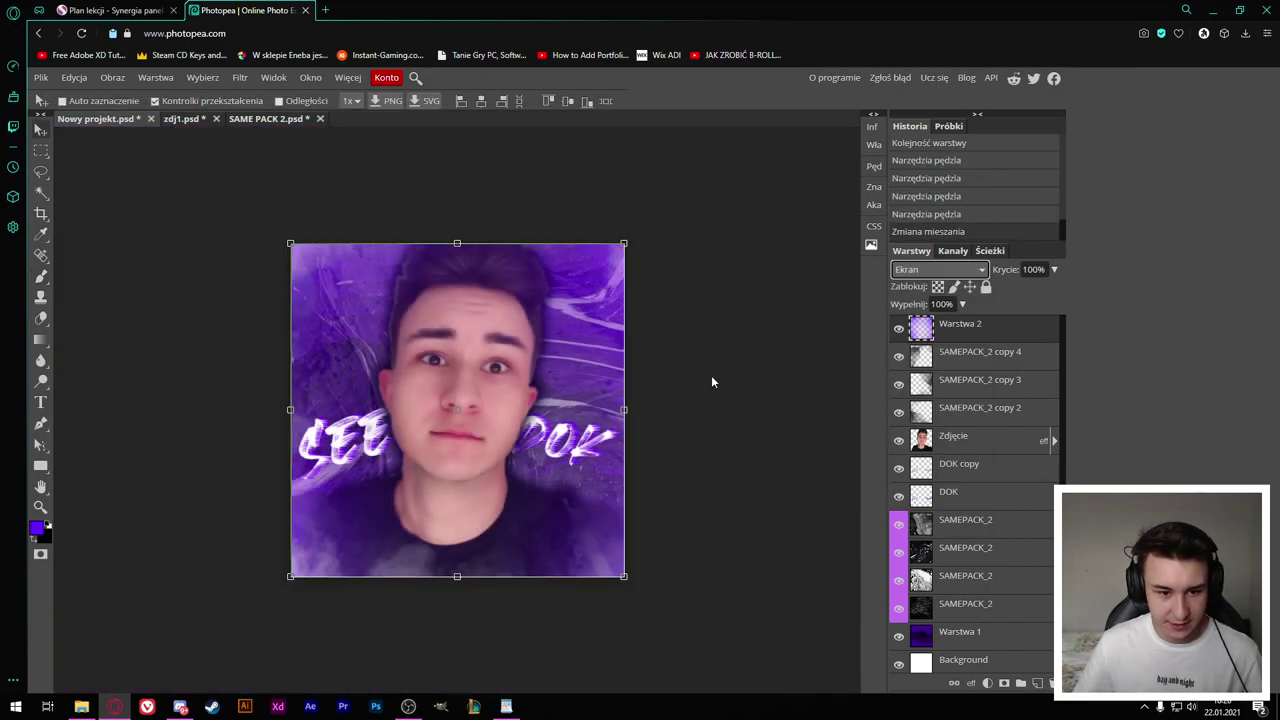
left_click(935, 270)
left_click(928, 286)
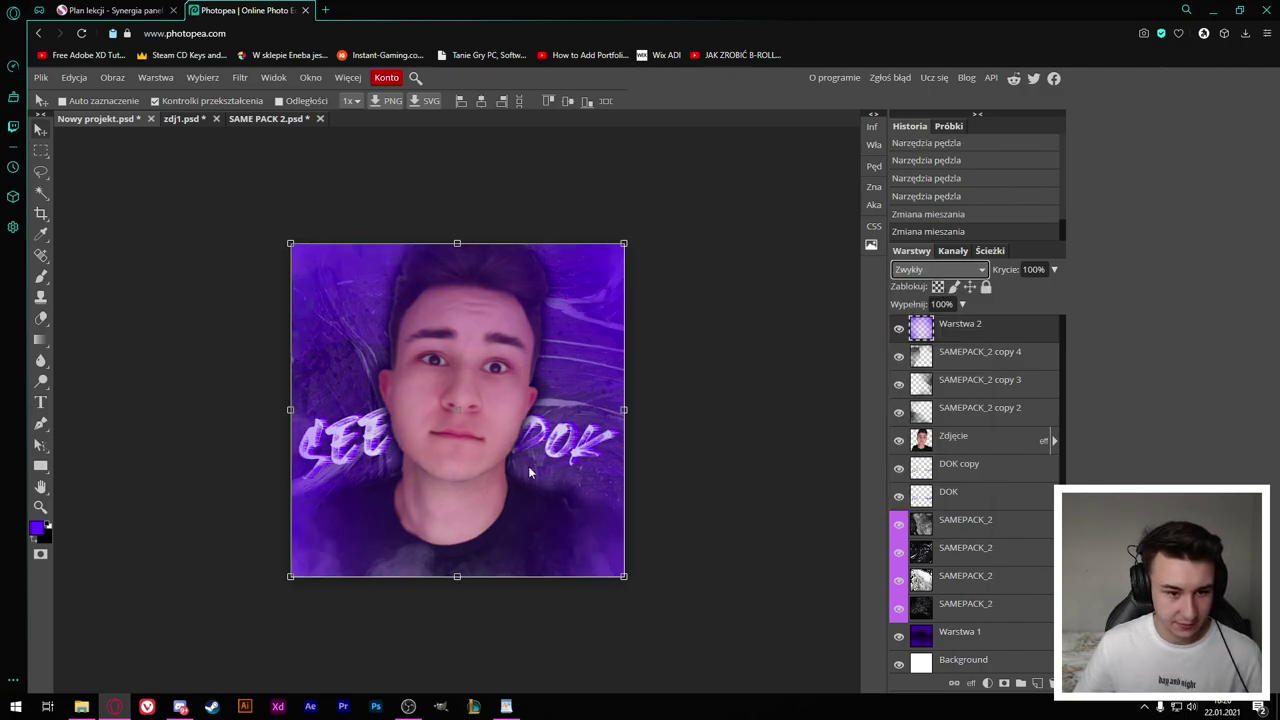
mouse_move(955, 435)
left_mouse_down()
mouse_move(990, 356)
mouse_move(960, 425)
left_mouse_up()
Step: Set Warstwa 2 to 80% opacity, then select the DOK text layers
left_click(965, 332)
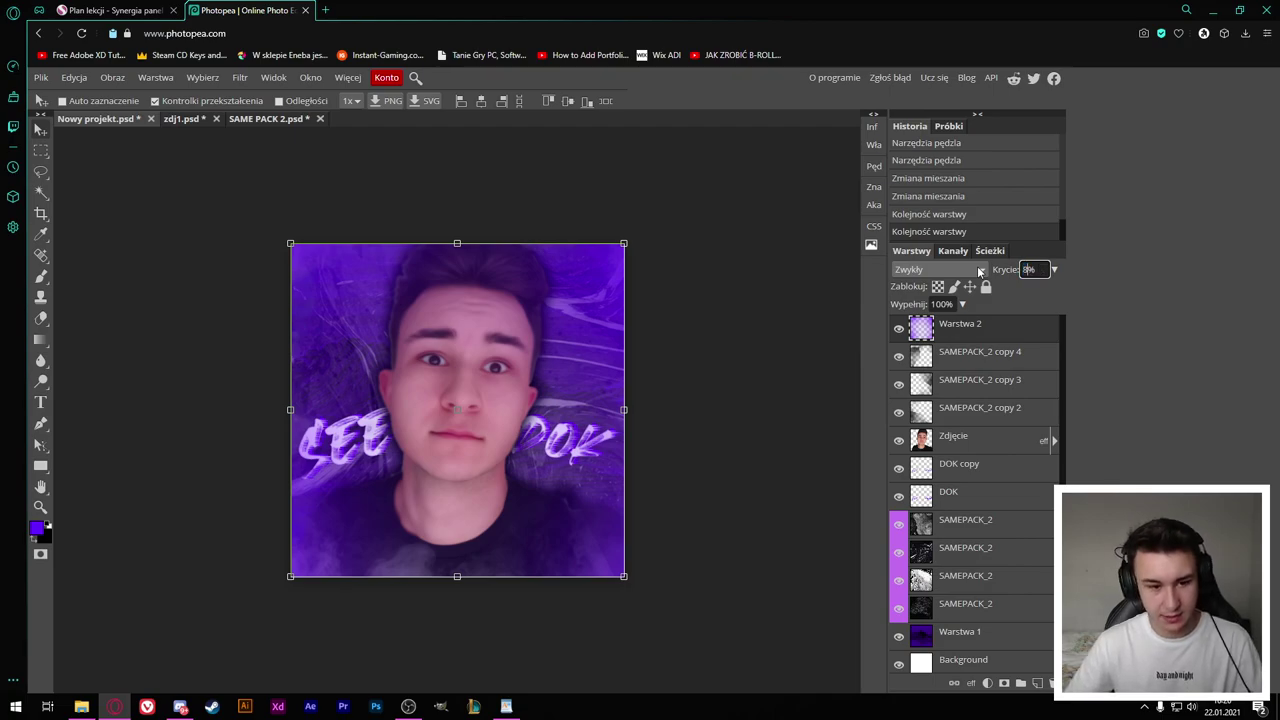
type("80")
key("Return")
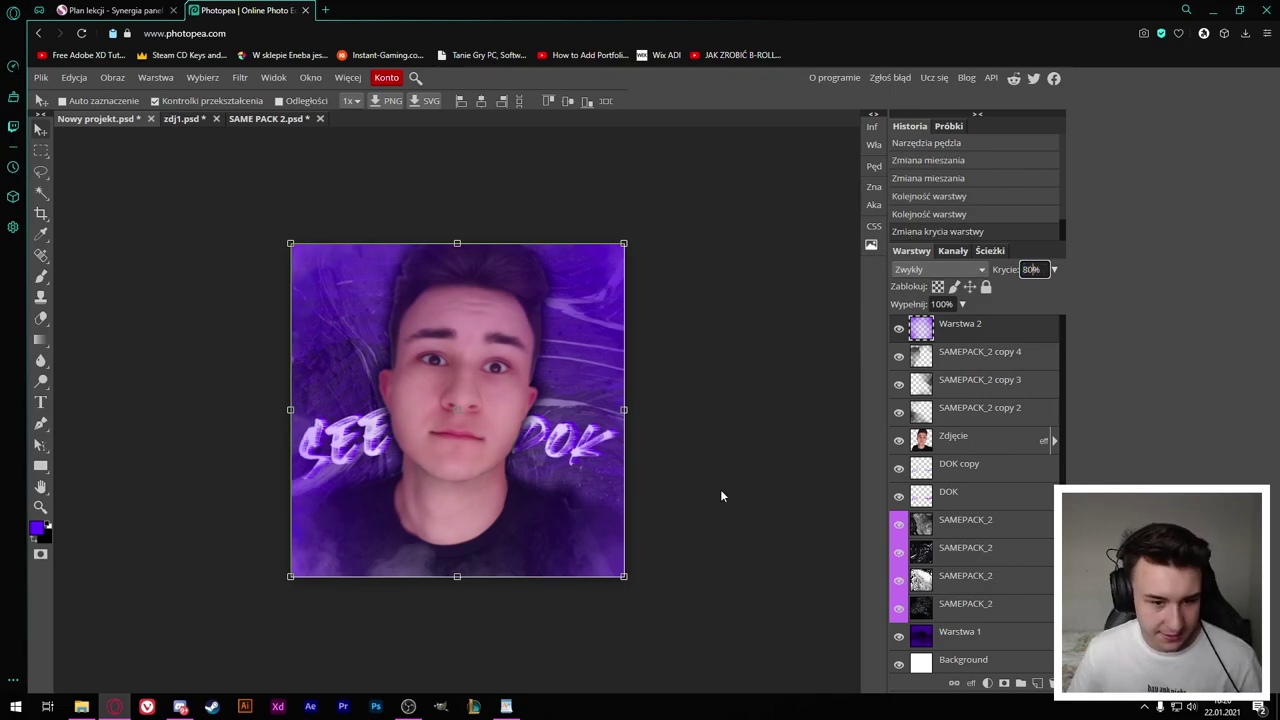
left_click(972, 495)
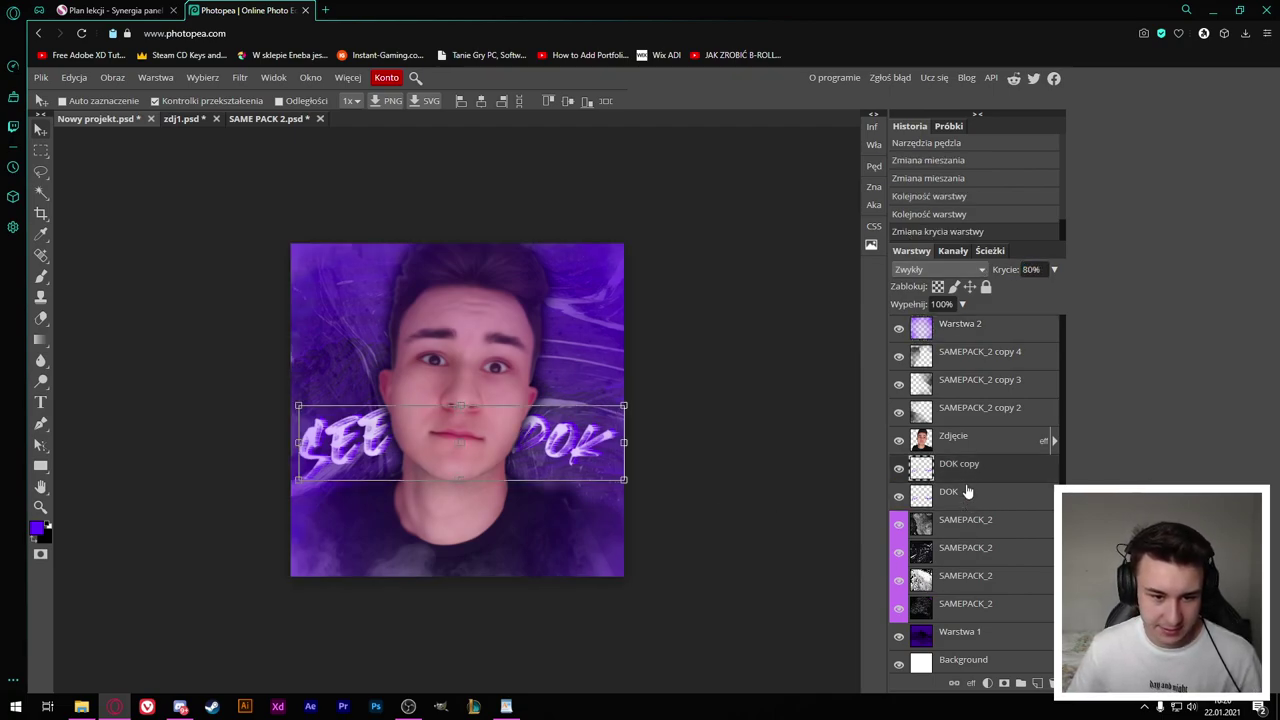
left_click(967, 491)
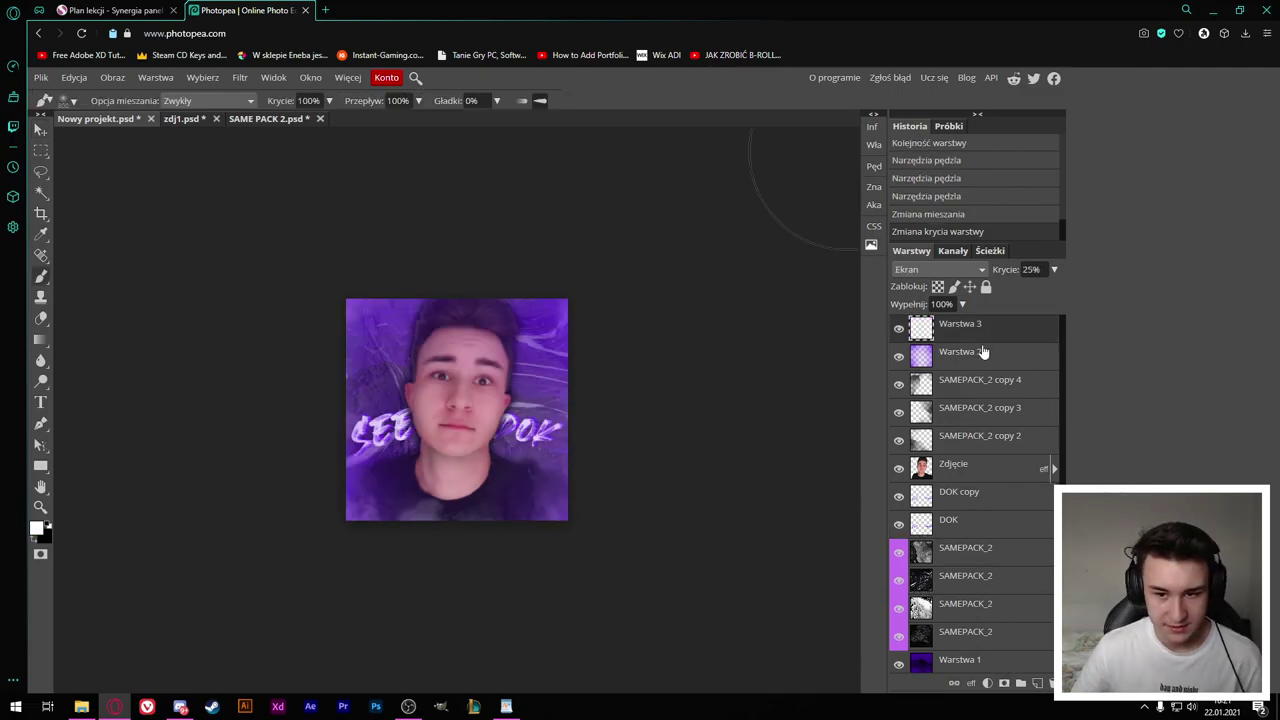
Step: Add Warstwa 4 at the top of the stack and paint vivid purple glow strokes on it
left_click(983, 351)
left_click(1037, 682)
left_click_drag(984, 360, 993, 326)
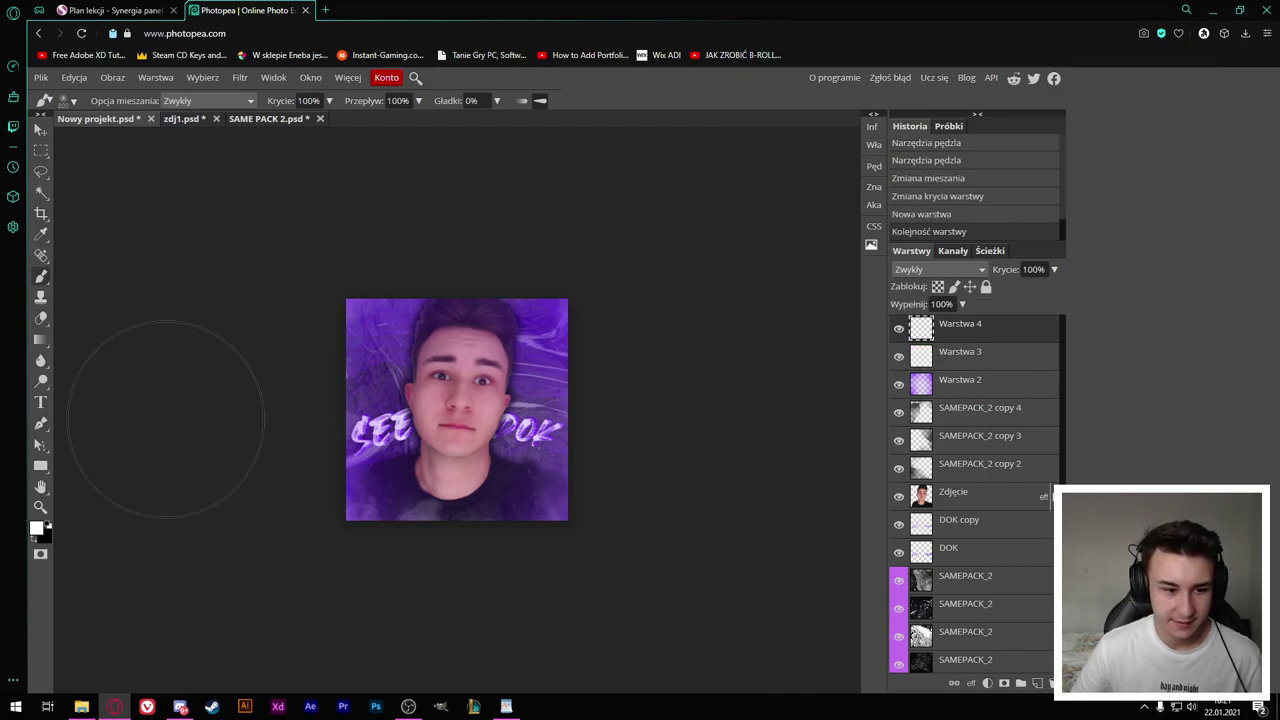
left_click(36, 528)
mouse_move(300, 230)
left_mouse_down()
mouse_move(305, 199)
mouse_move(351, 243)
left_mouse_up()
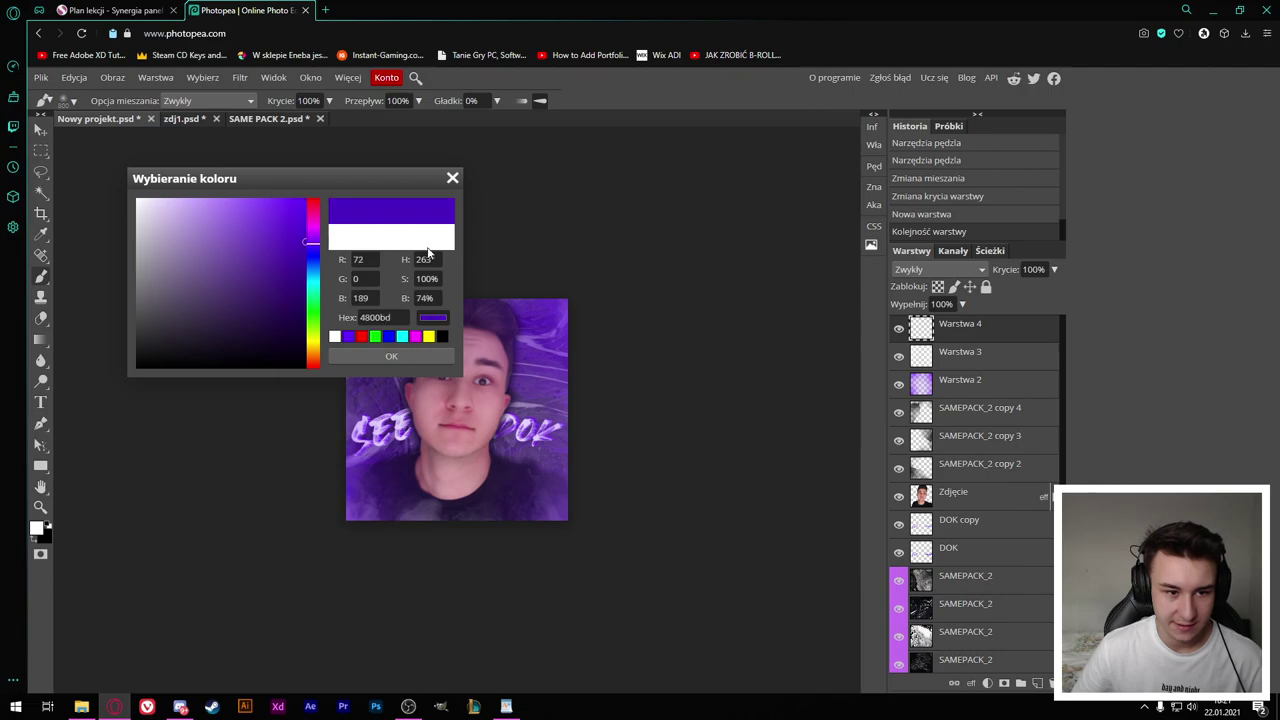
left_click(391, 356)
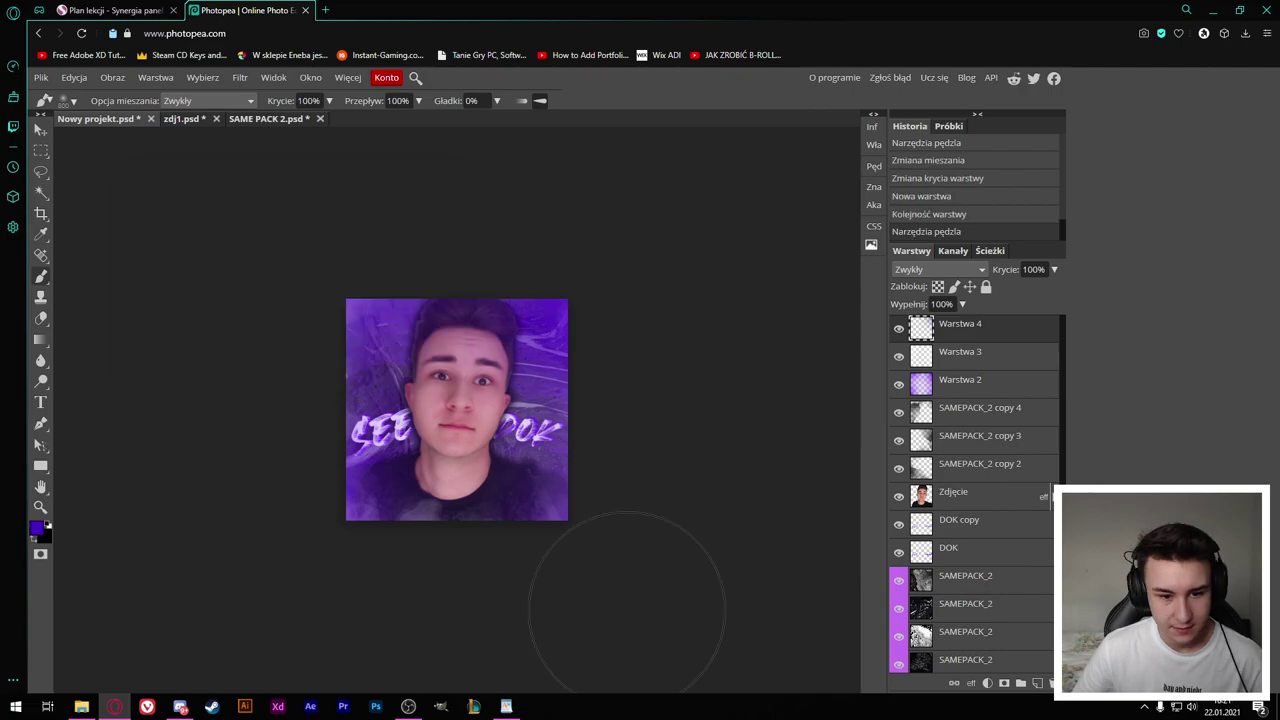
left_click(257, 550)
left_click(310, 290)
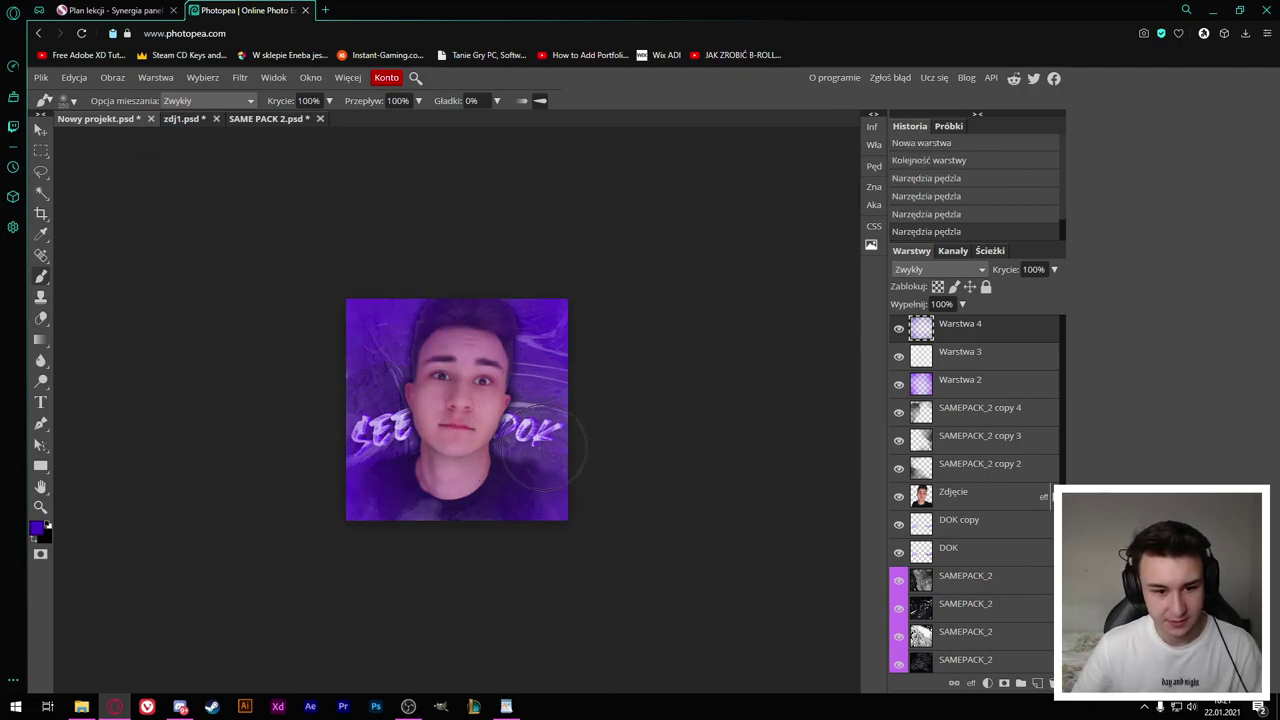
Step: Try Screen and Overlay on the new glow, then merge the three glow layers with Ctrl+E
left_click(940, 269)
left_click(915, 400)
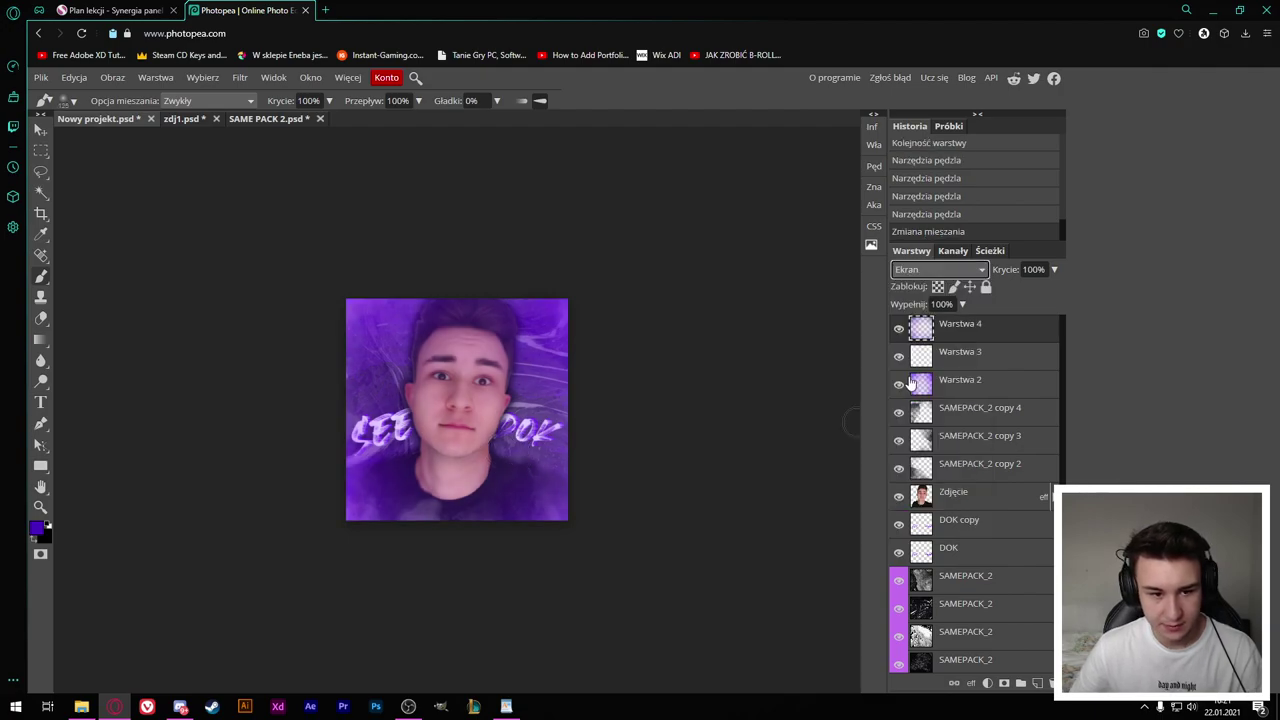
left_click(940, 269)
left_click(915, 465)
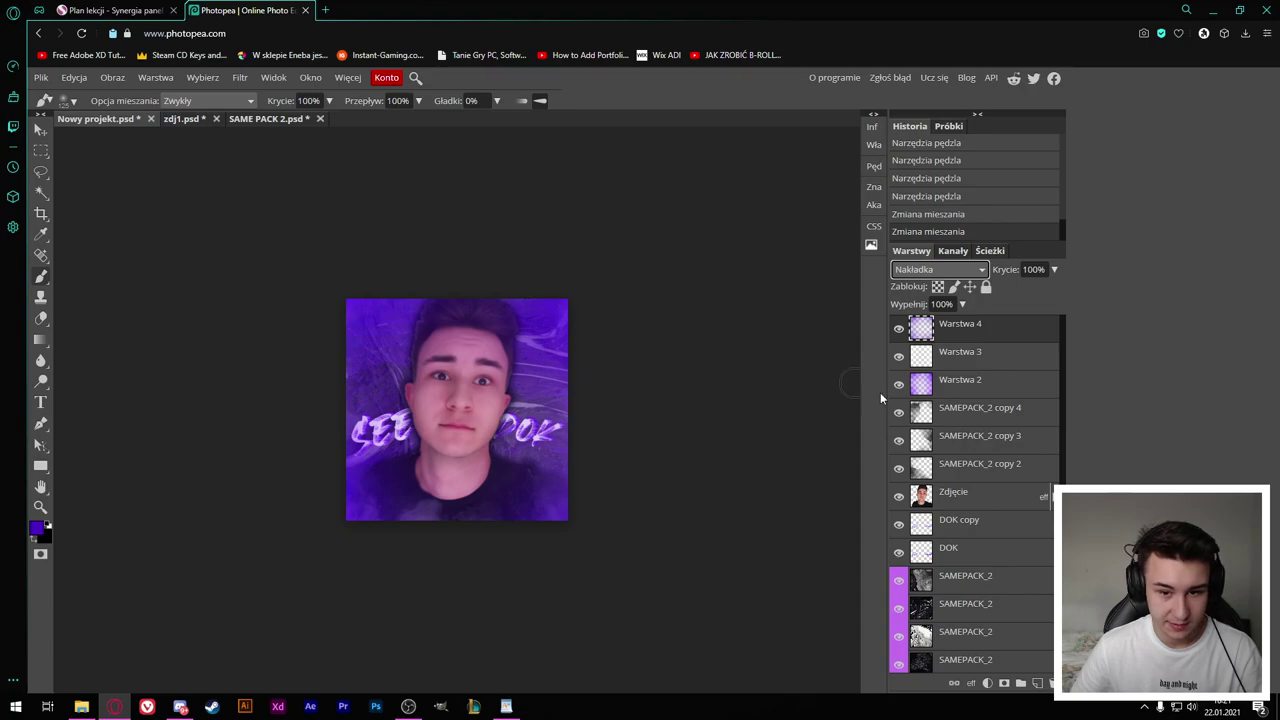
left_click(957, 385, "shift")
key("ctrl+e")
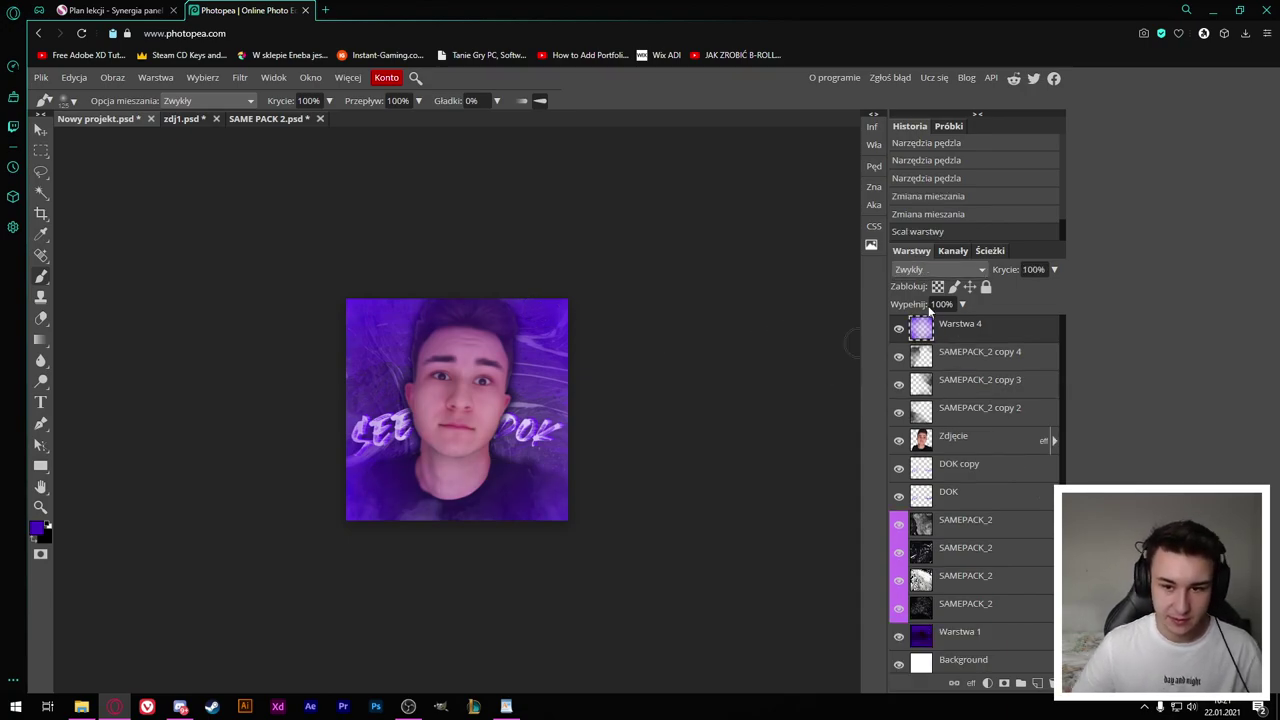
Step: Test Screen and Overlay on merged Warstwa 4, settle on Normal, and erase a forehead patch
left_click(940, 269)
left_click(931, 409)
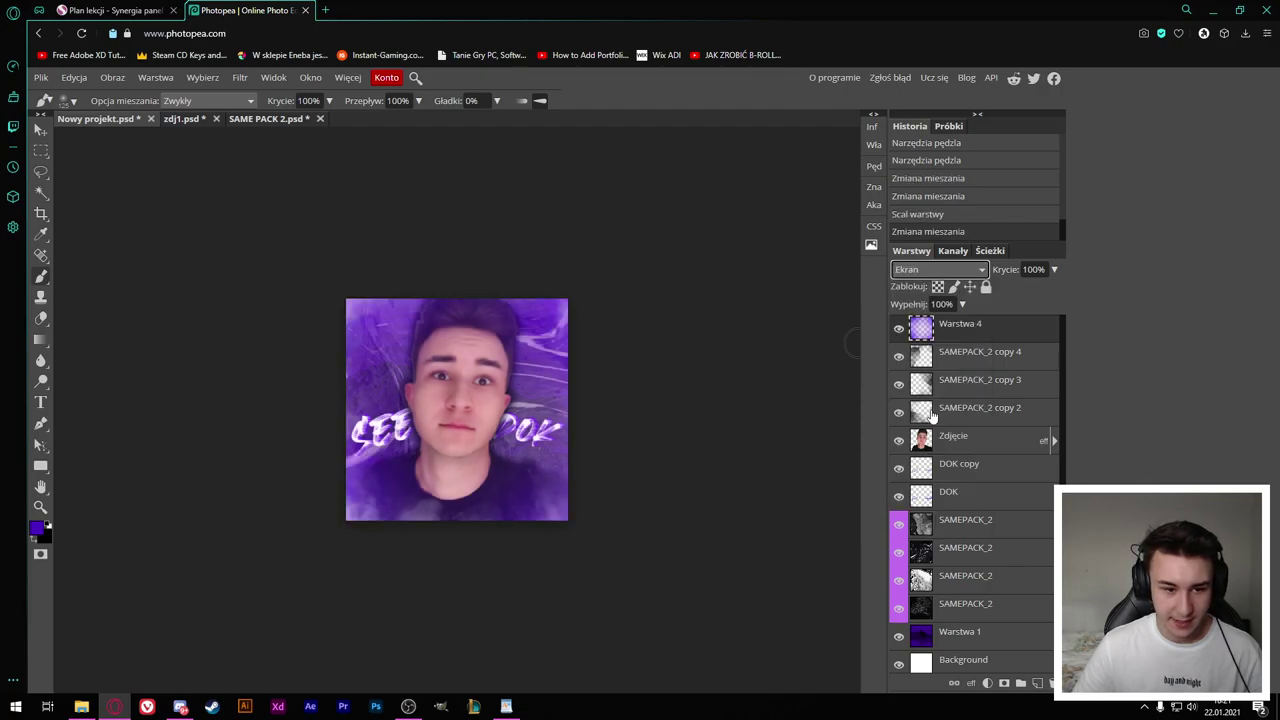
left_click(940, 269)
left_click(915, 470)
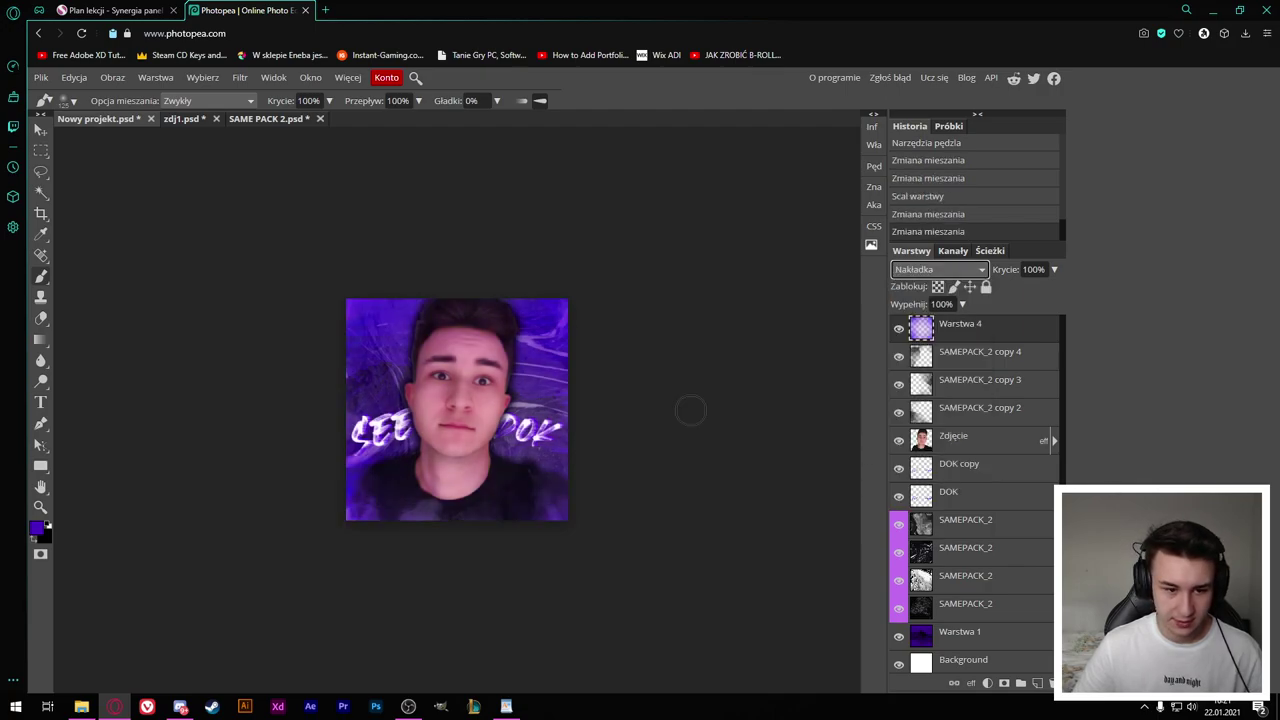
left_click(935, 271)
left_click(934, 286)
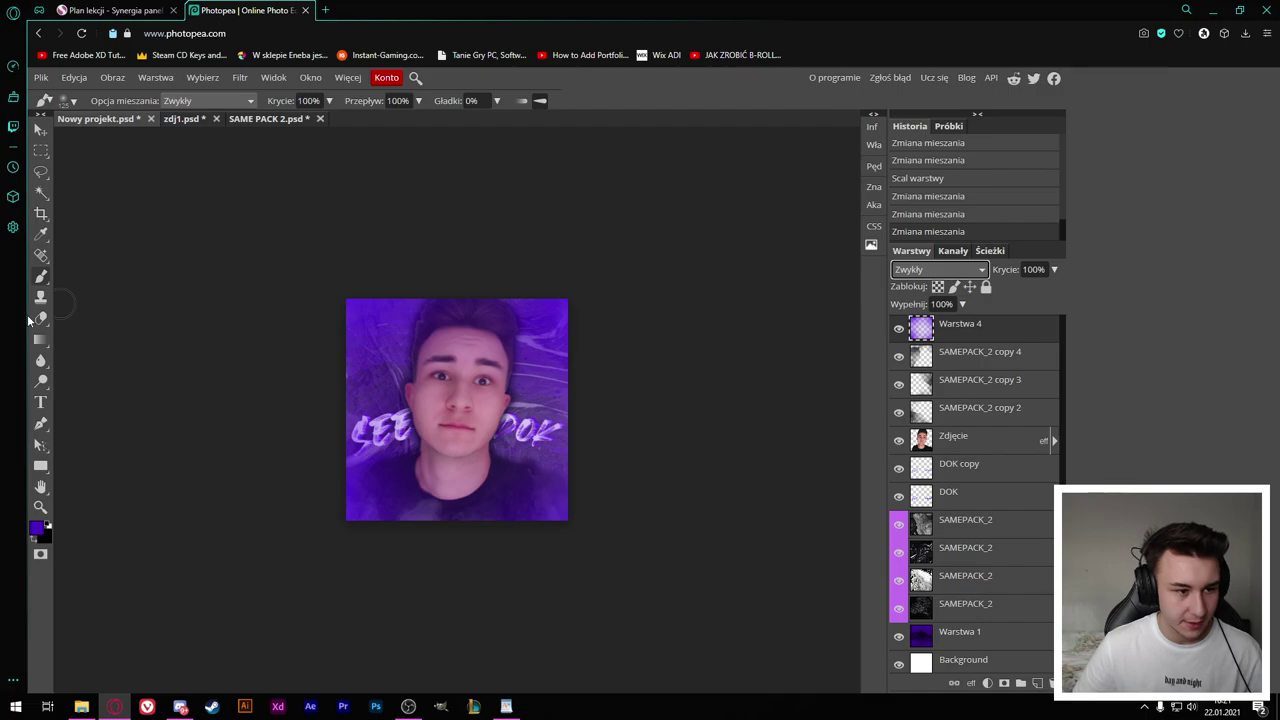
left_click(41, 318)
mouse_move(478, 345)
left_mouse_down()
mouse_move(455, 365)
mouse_move(455, 390)
left_mouse_up()
Step: Undo back past the merge, set a 60 px Eraser, and undo trial erasing on the Zdjęcie photo
key("ctrl+z")
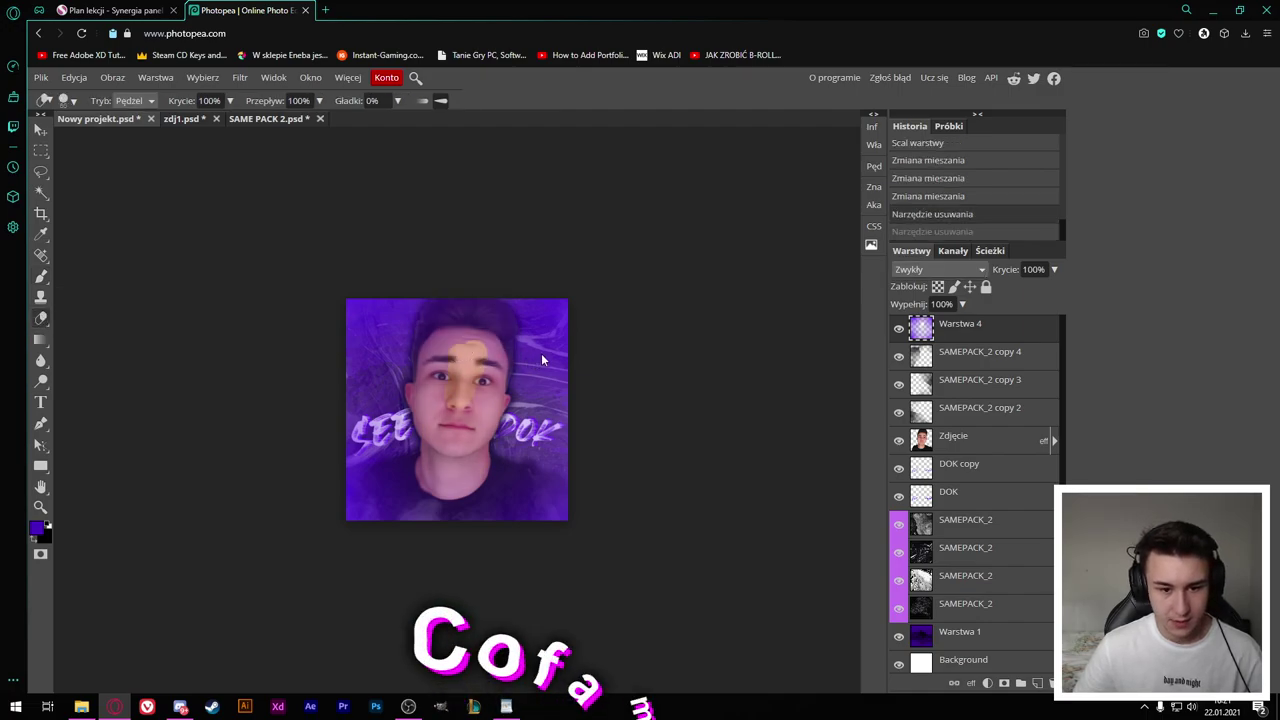
key("ctrl+z")
left_click(938, 269)
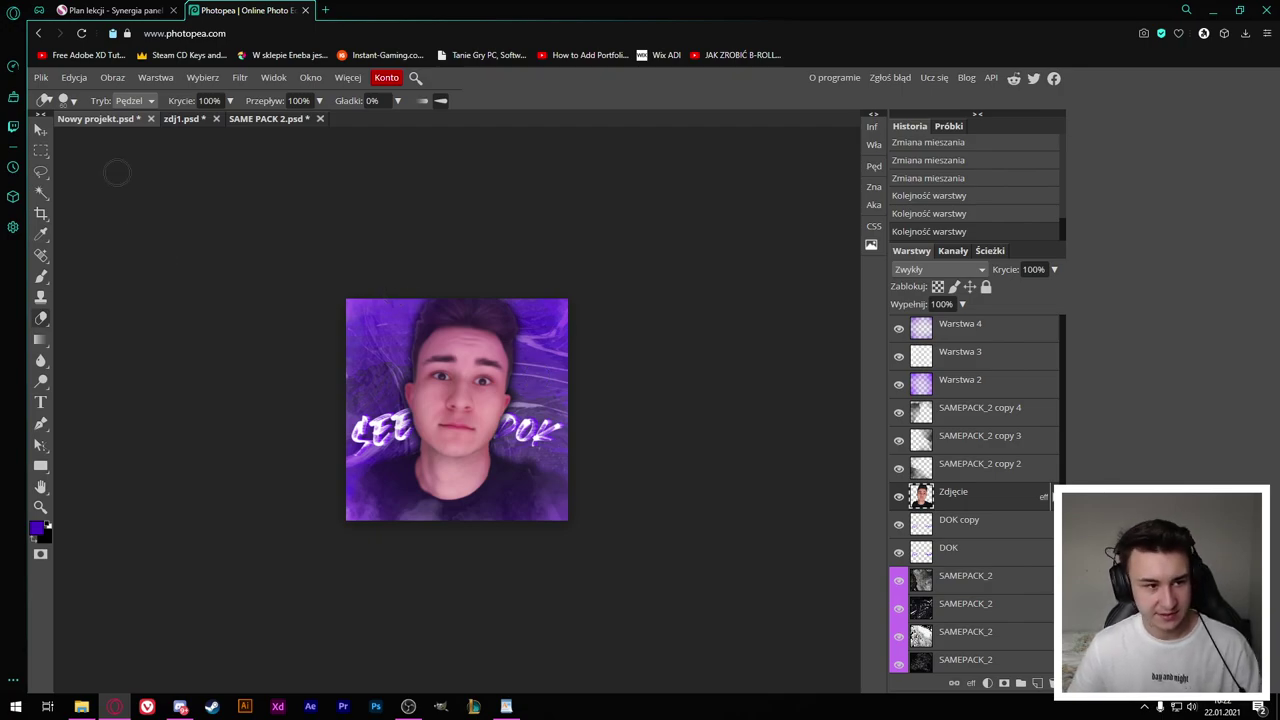
left_click(68, 100)
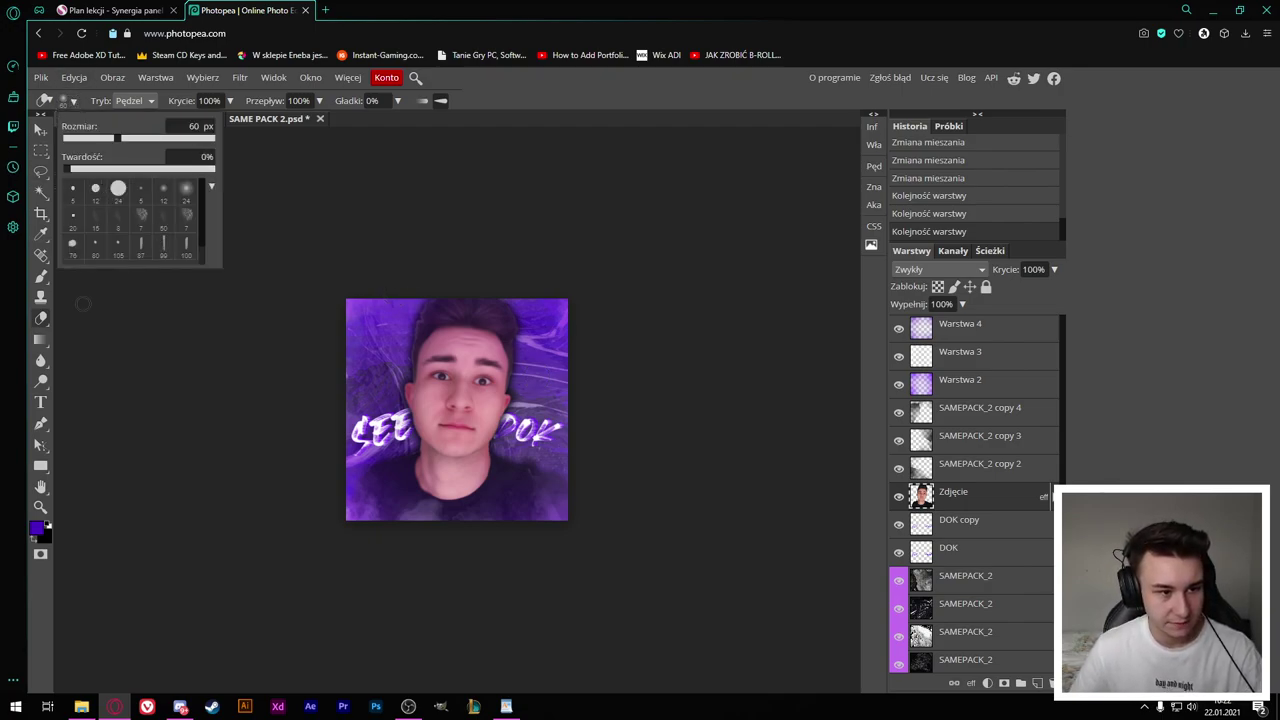
left_click(126, 304)
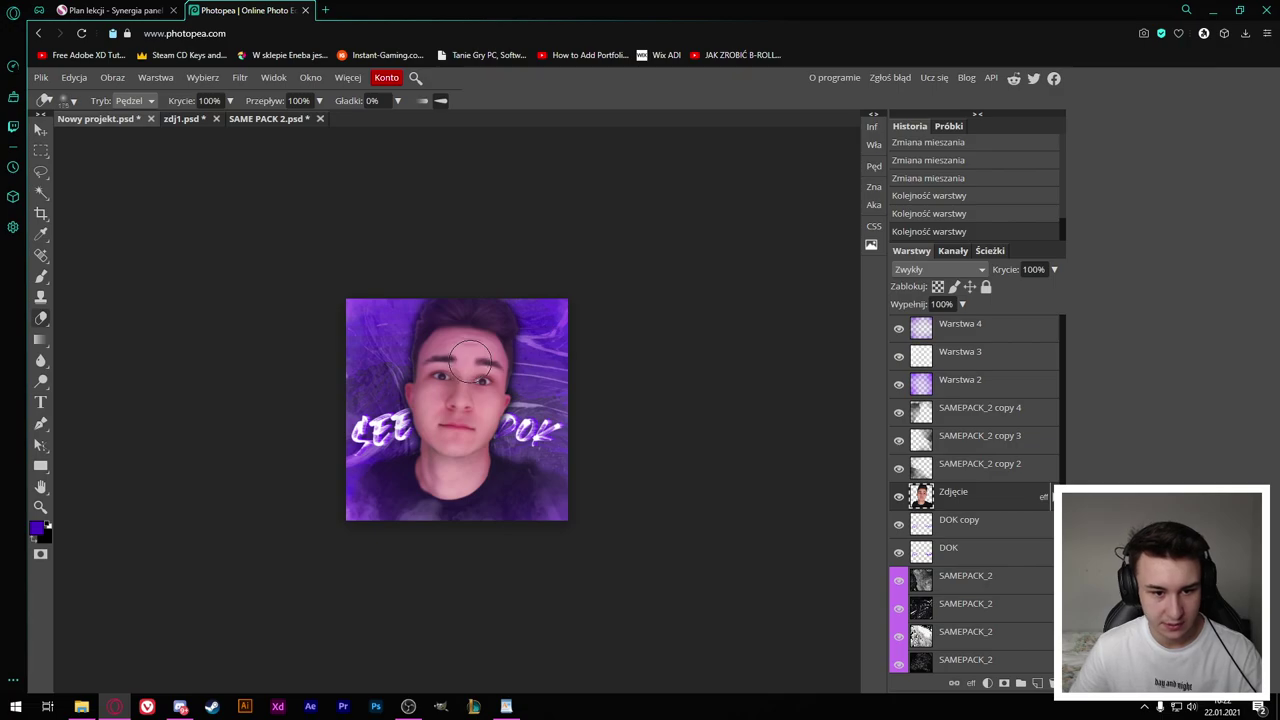
left_click_drag(463, 340, 460, 430)
left_click_drag(455, 395, 455, 455)
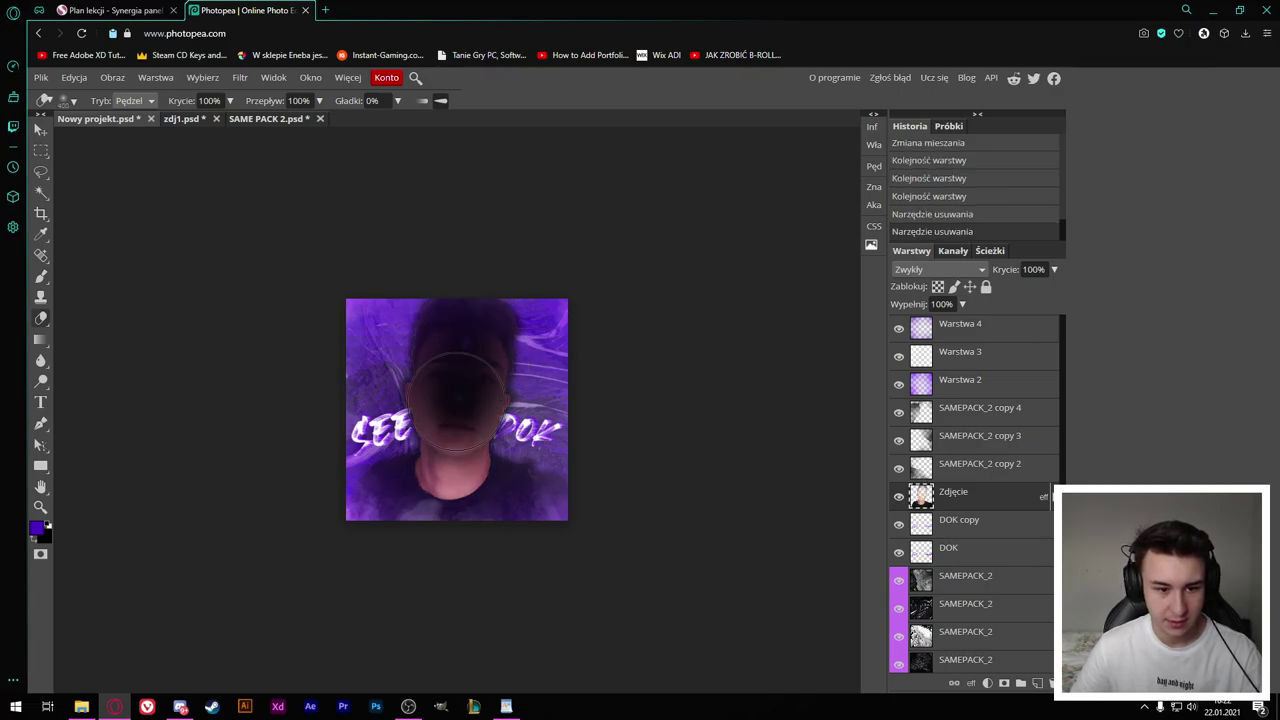
key("ctrl+z")
key("ctrl+z")
Step: Erase the purple glow off the face and lower image on Warstwa 2
left_click(940, 380)
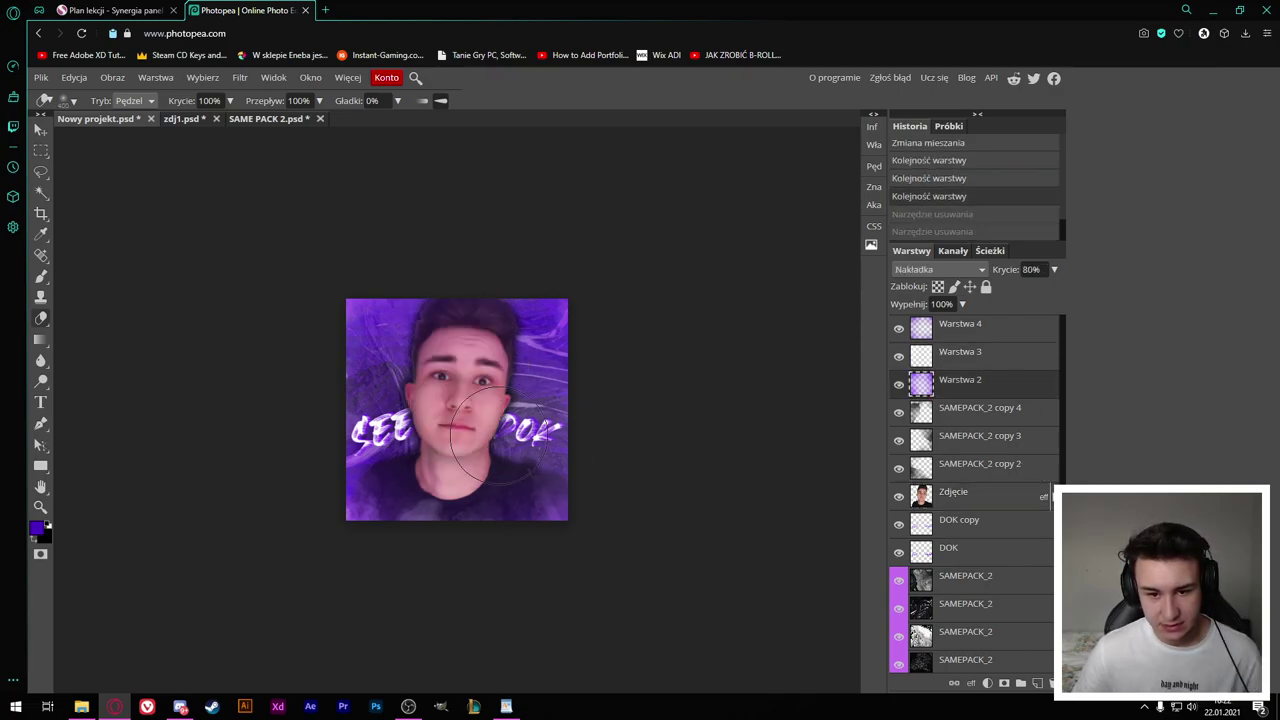
left_click_drag(462, 345, 440, 500)
left_click_drag(400, 500, 408, 538)
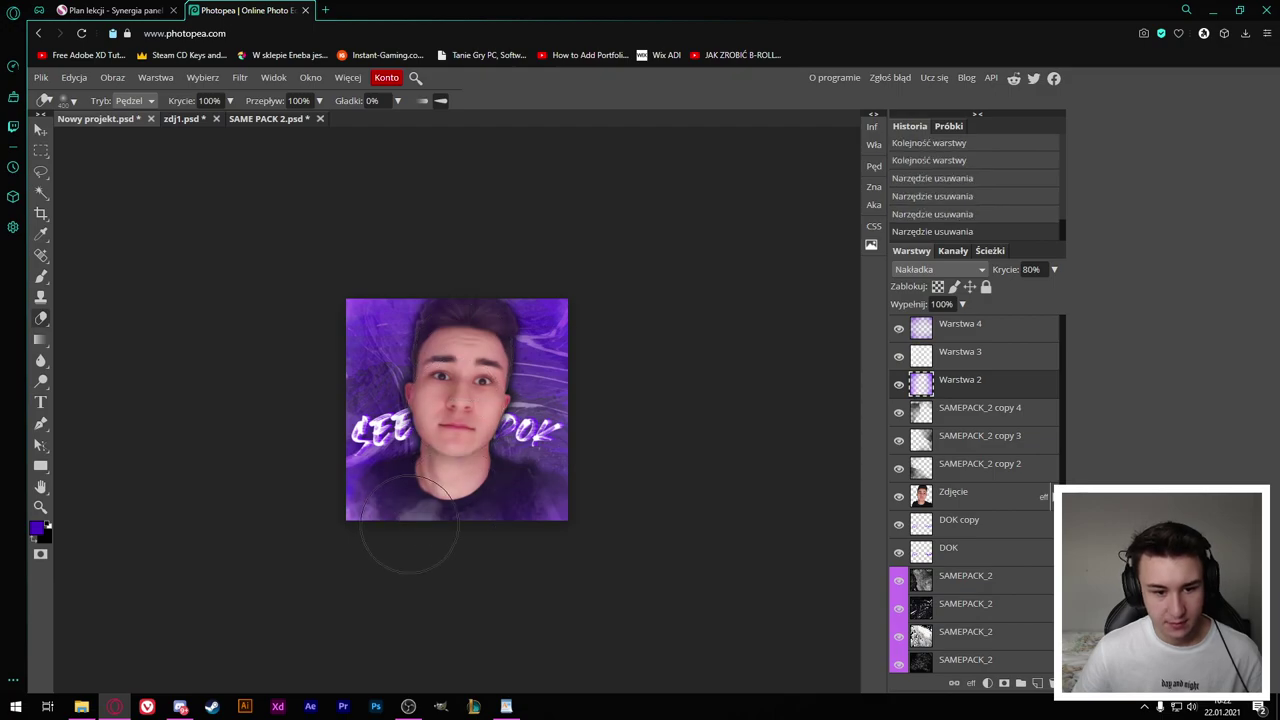
Step: Change Warstwa 2's blend mode at full opacity and set Warstwa 4 to Normal blending
left_click(940, 269)
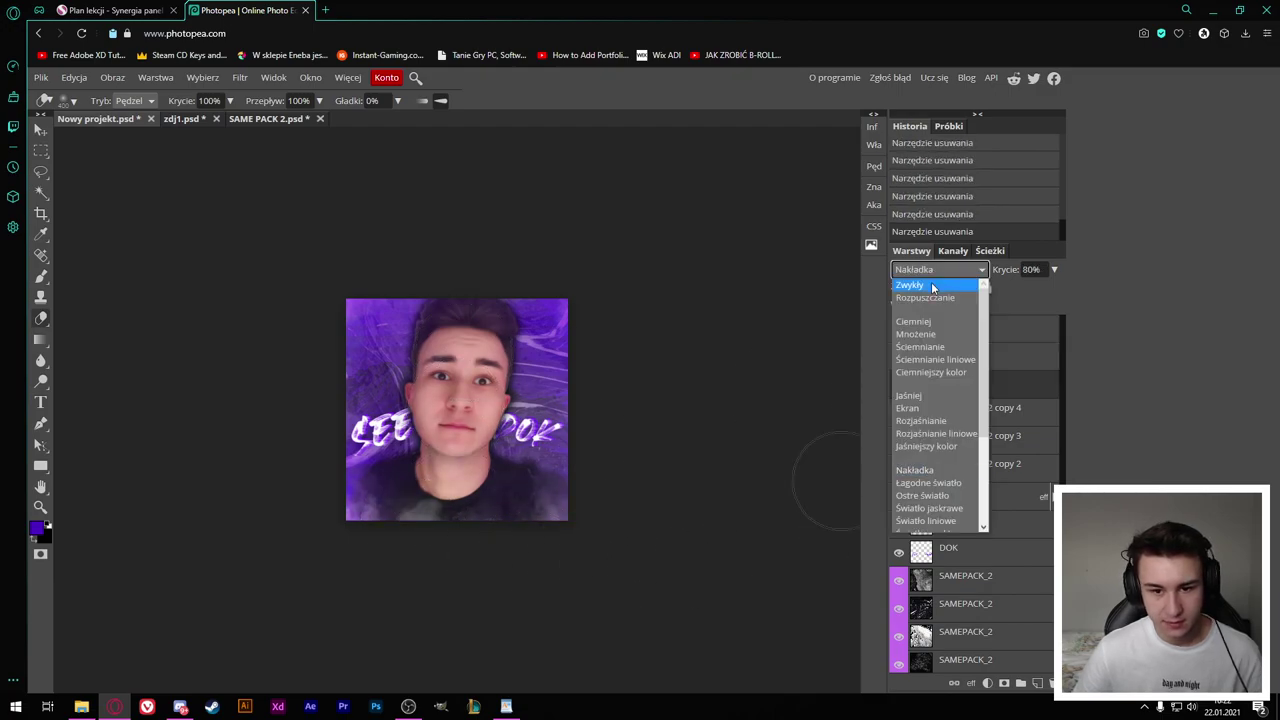
left_click(915, 285)
key("0")
left_click(940, 325)
left_click(940, 269)
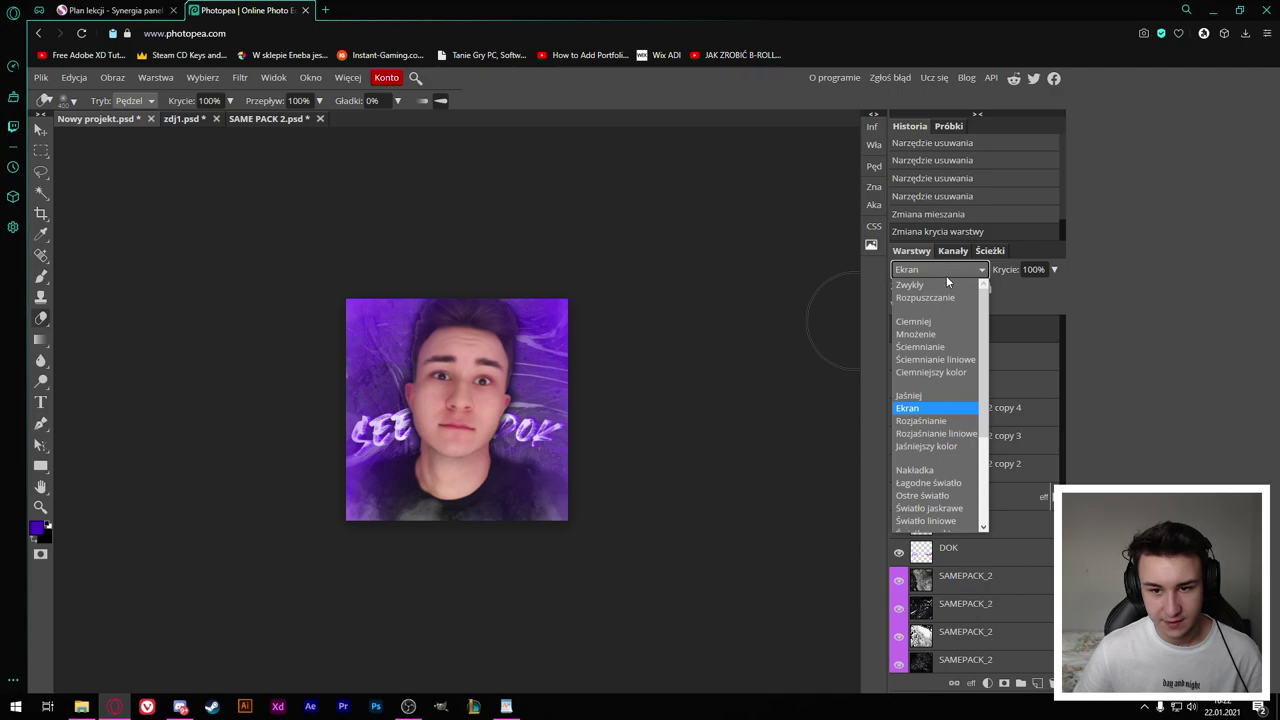
left_click(941, 281)
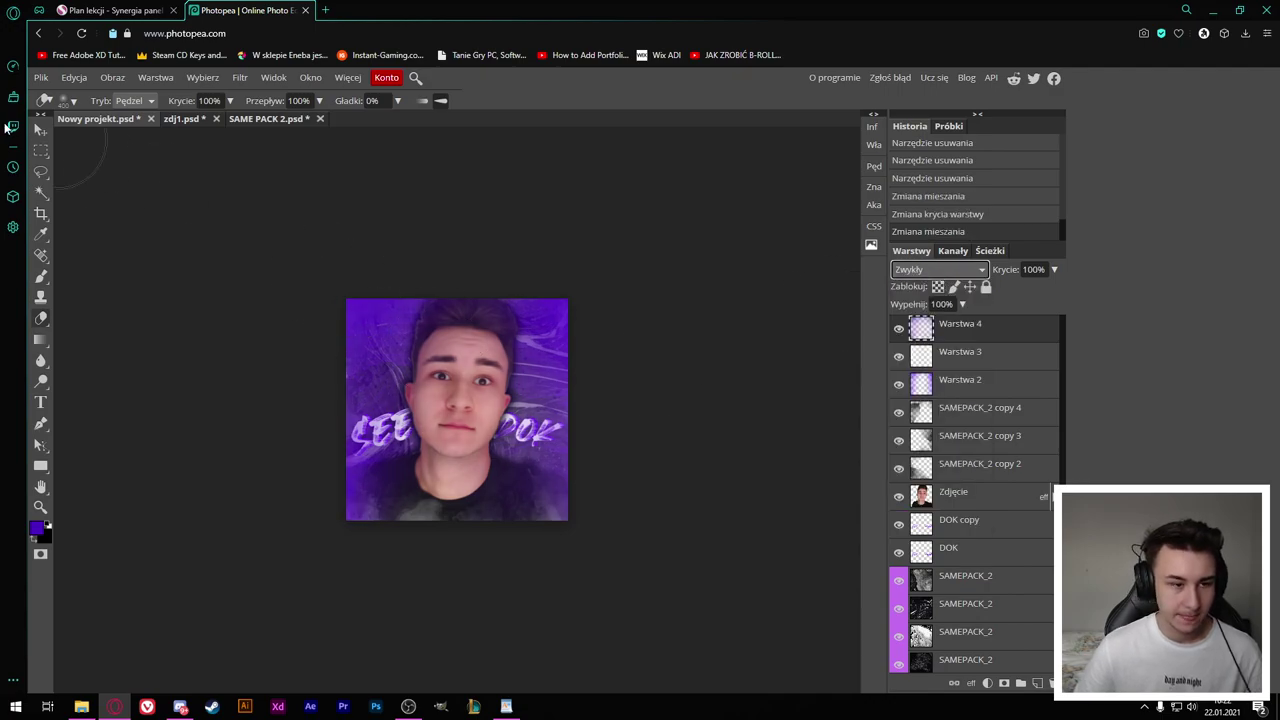
left_click(40, 130)
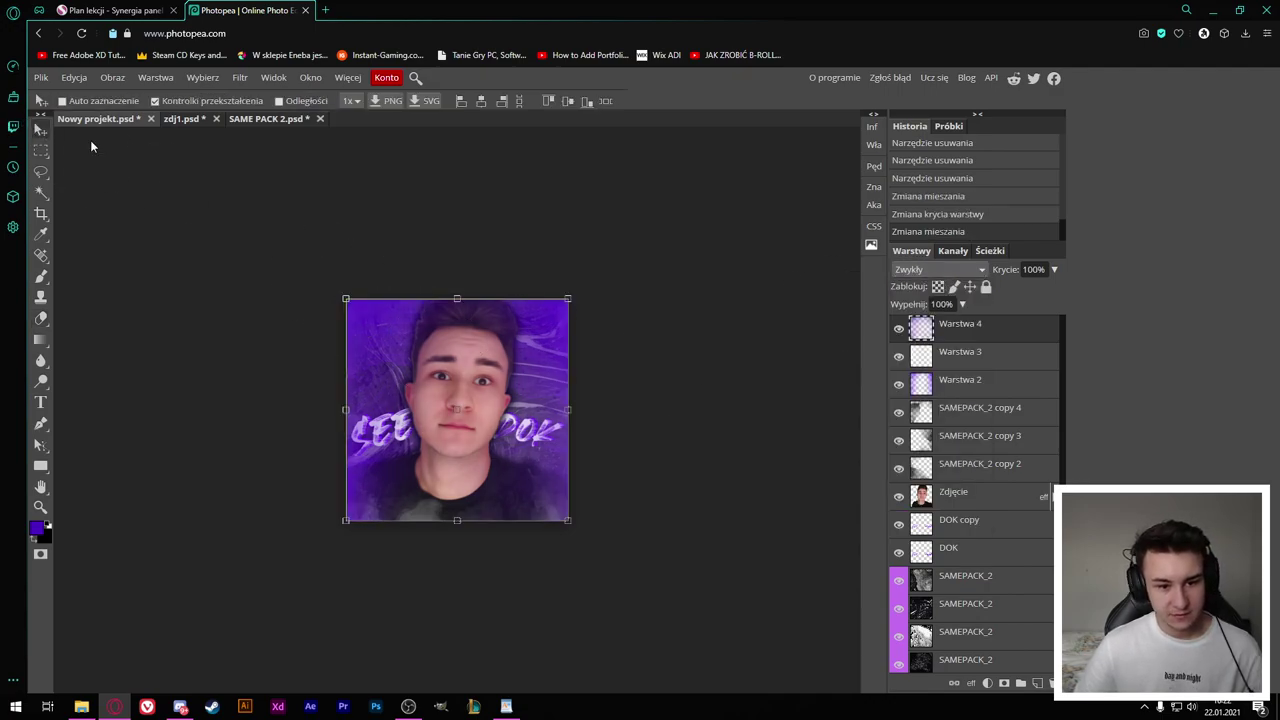
Step: Drag the DOK and DOK copy text layers above the Zdjęcie portrait layer
left_click(1016, 558)
left_click_drag(990, 525, 1008, 484)
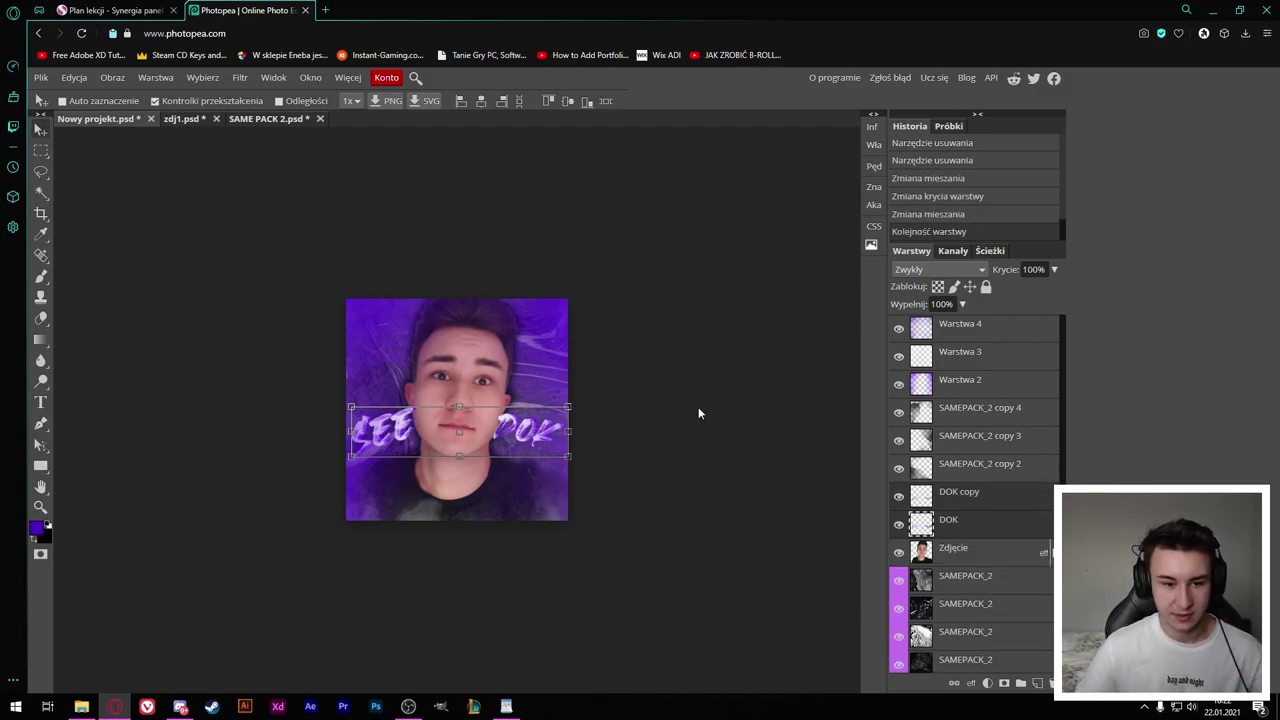